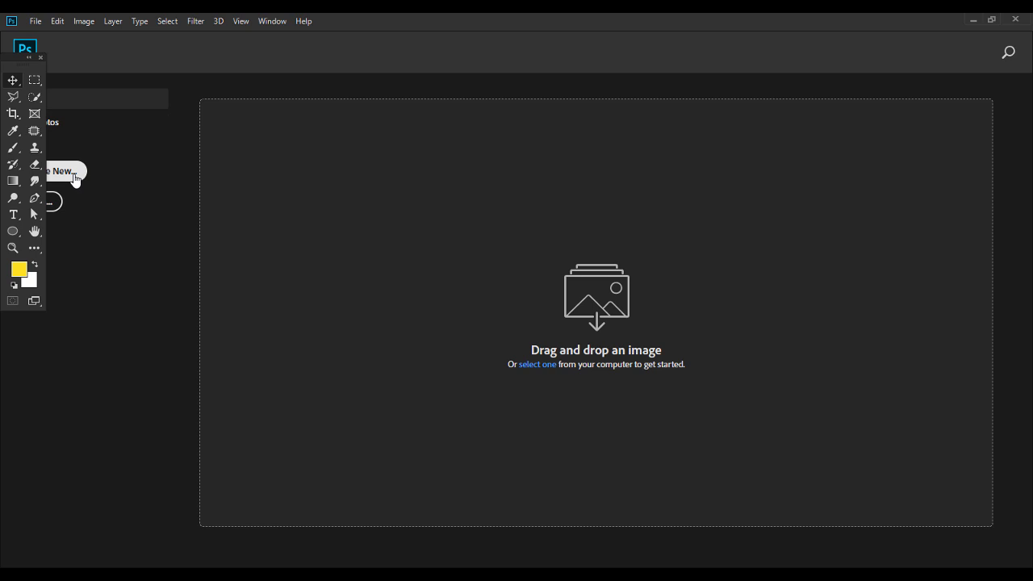
# Create a new document from the 1080 × 1350 px, 300 ppi preset with a White background.
pyautogui.click(75, 180)
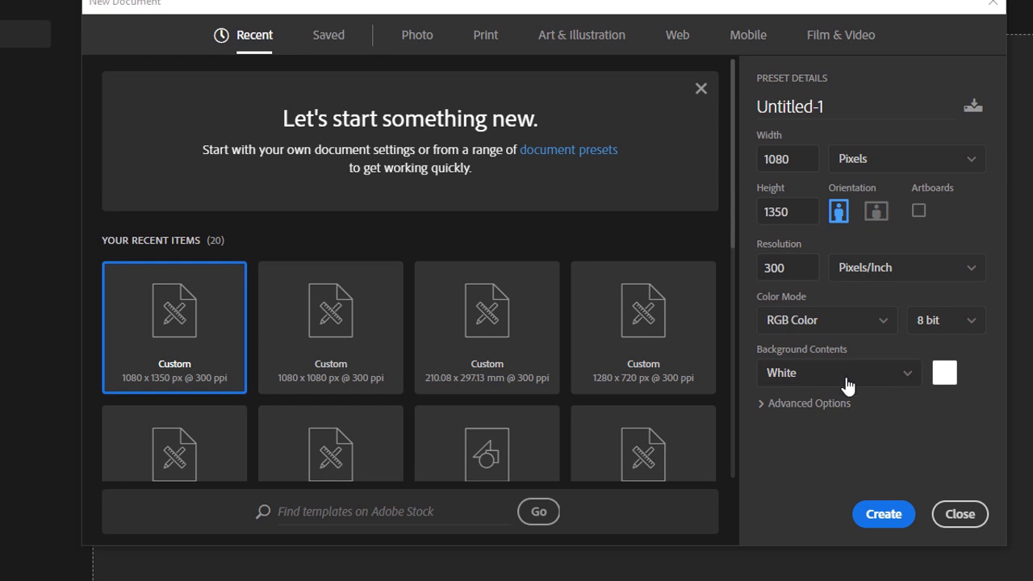
pyautogui.click(884, 525)
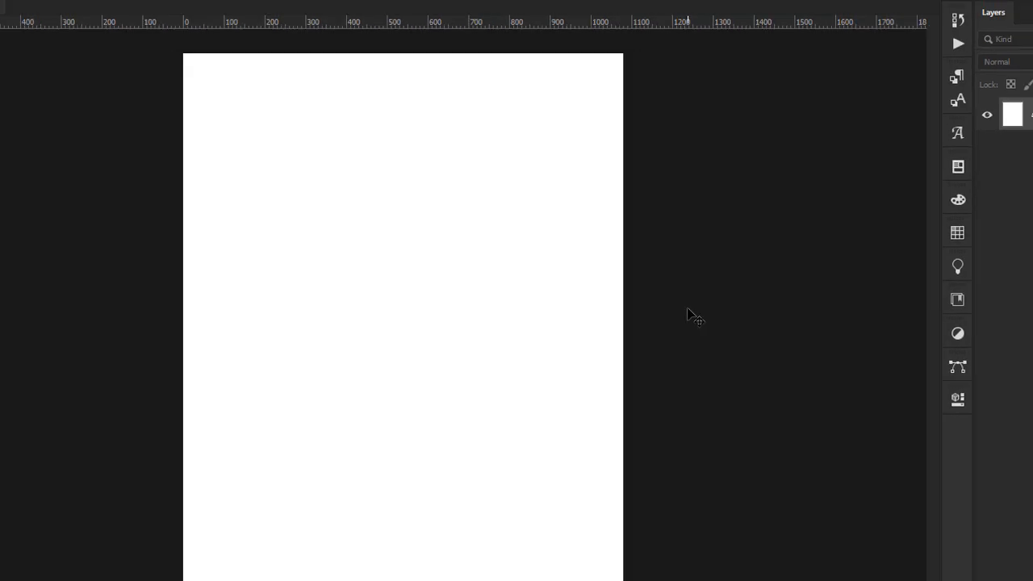
# Add a Solid Color fill layer with hex d4a281 so the whole background turns peach.
pyautogui.click(958, 560)
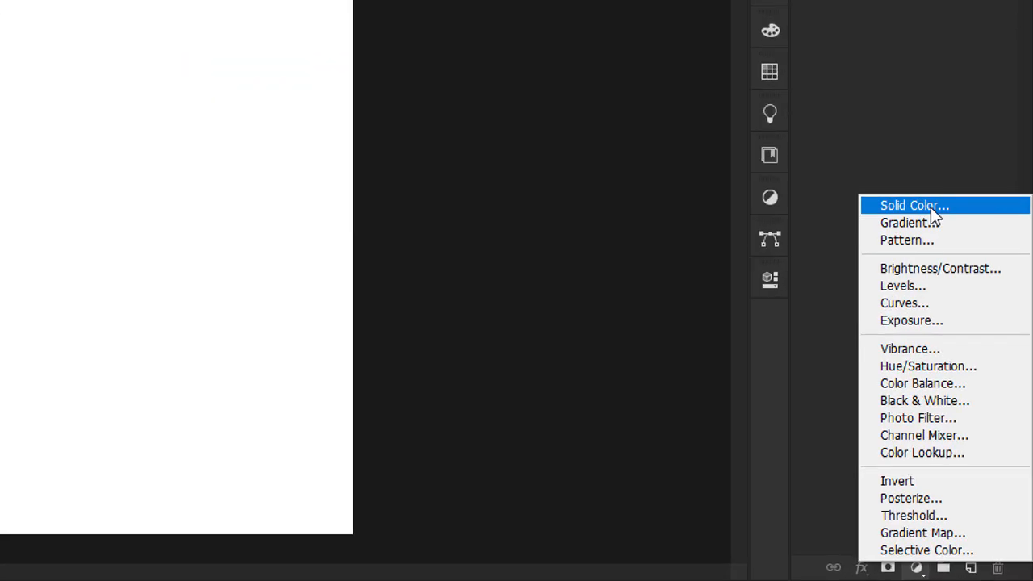
pyautogui.click(951, 325)
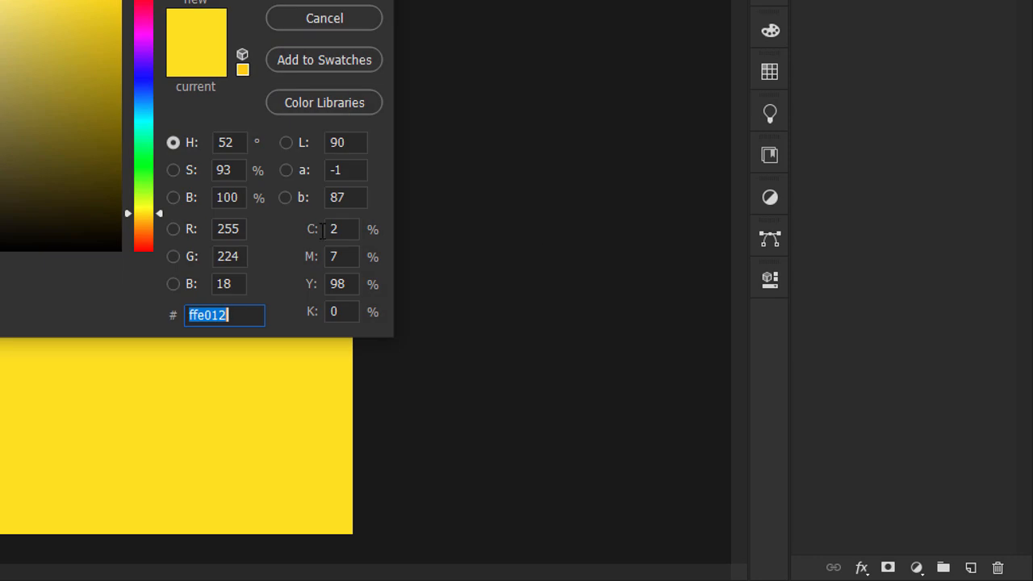
pyautogui.write('4')
pyautogui.press('BackSpace')
pyautogui.write('d4a218')
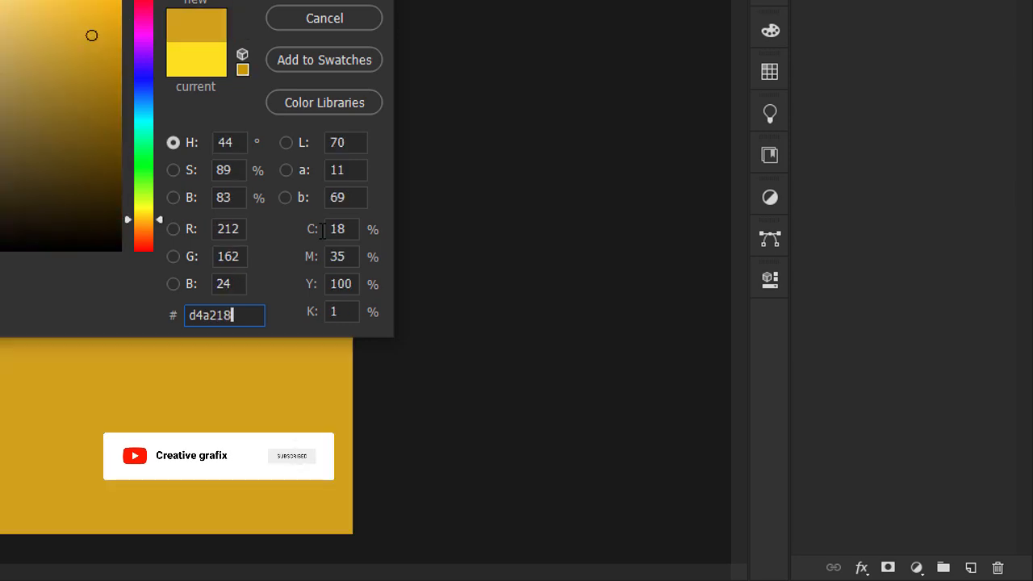
pyautogui.press('Right')
pyautogui.press('Right')
pyautogui.press('Right')
pyautogui.press('BackSpace')
pyautogui.press('BackSpace')
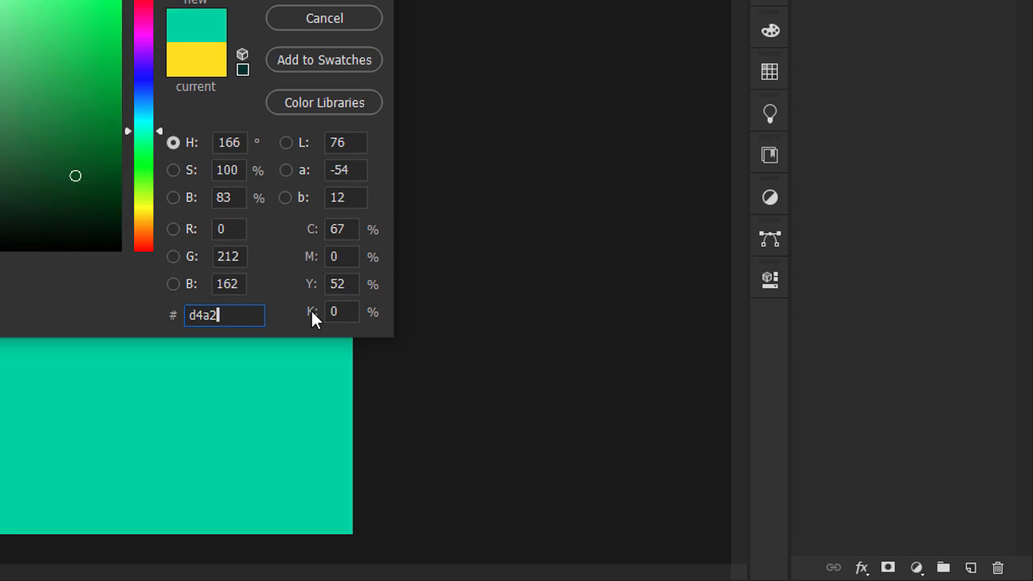
pyautogui.write('81')
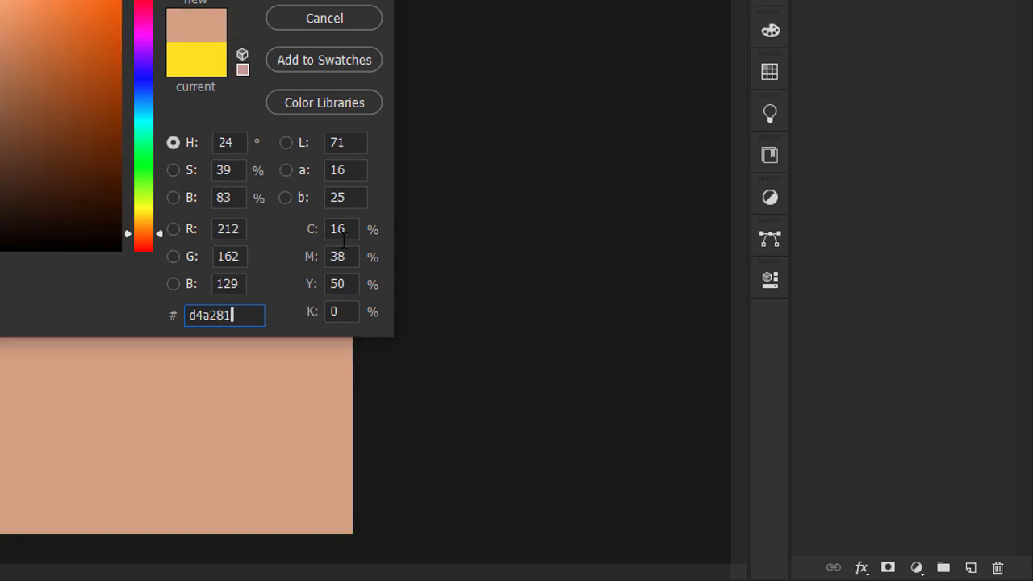
pyautogui.click(340, 0)
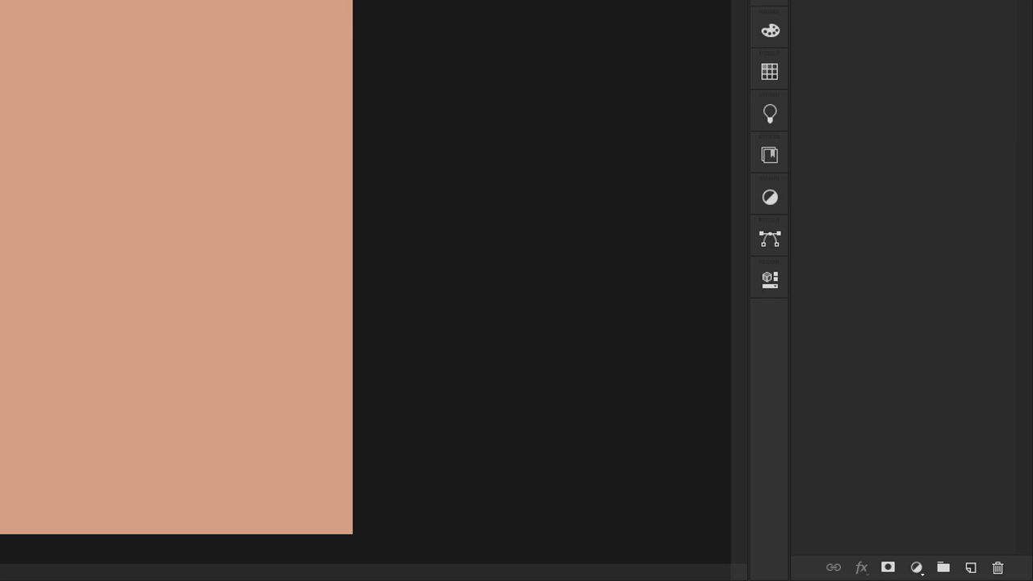
# Add a Gradient fill layer running from white to 0% opacity over the peach background.
pyautogui.click(916, 567)
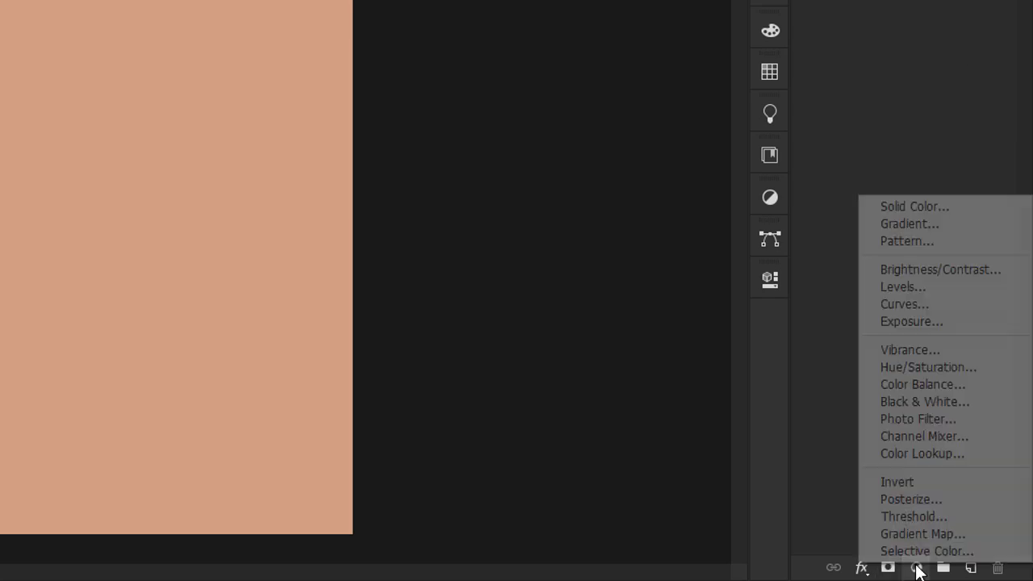
pyautogui.click(939, 222)
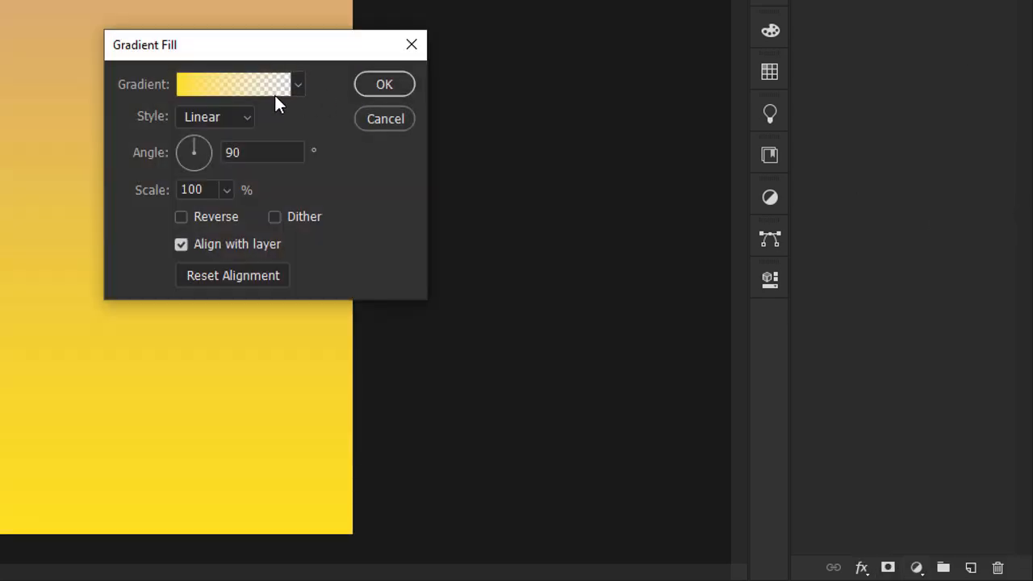
pyautogui.click(275, 91)
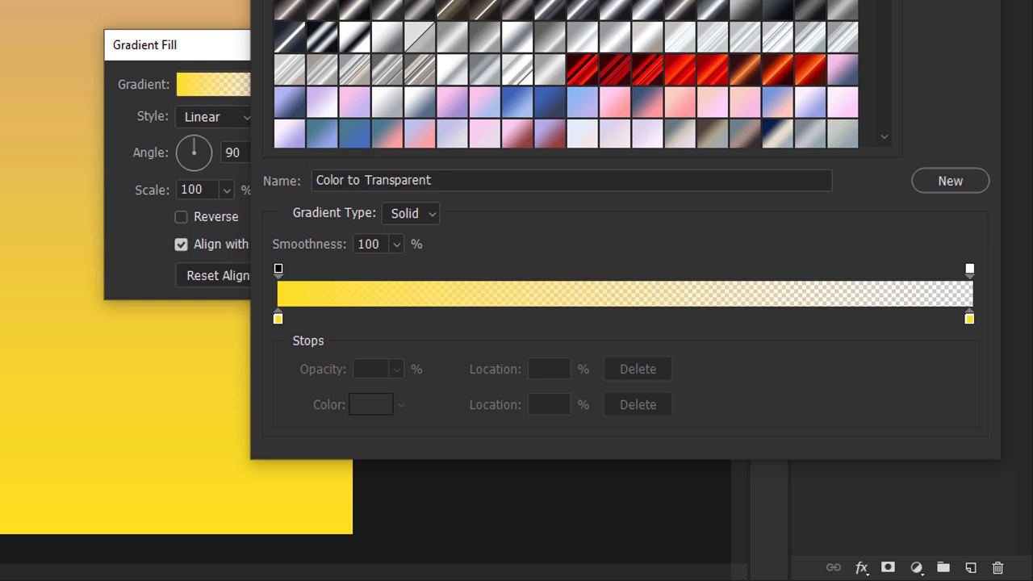
pyautogui.doubleClick(279, 318)
pyautogui.moveTo(0, 144); pyautogui.dragTo(0, 0)
pyautogui.press('Return')
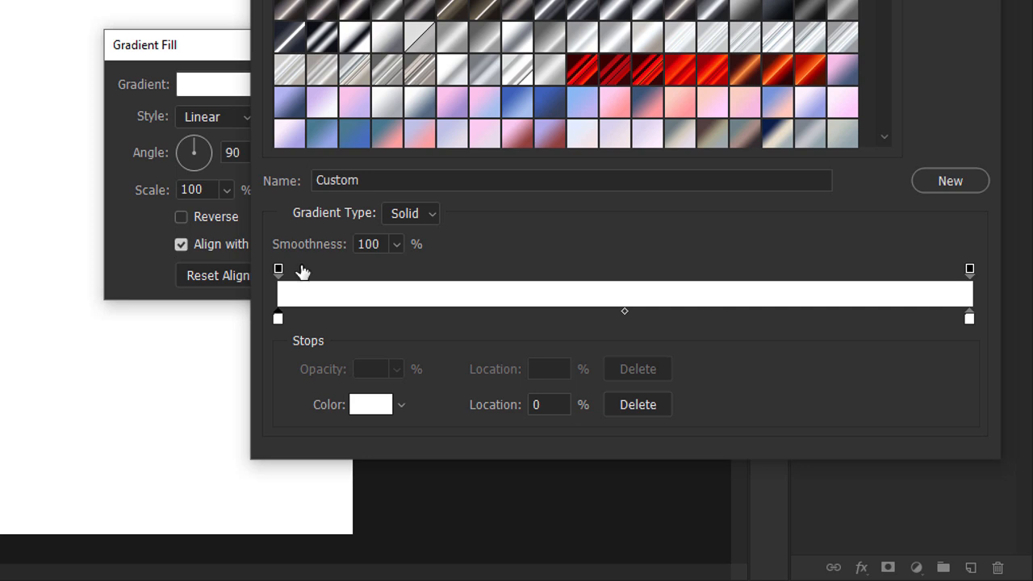
pyautogui.click(279, 269)
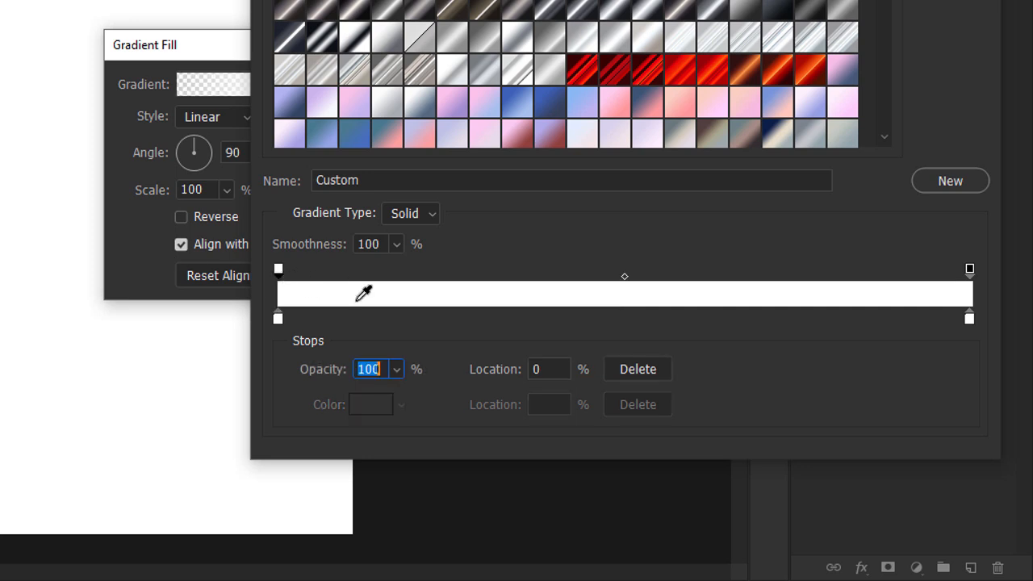
pyautogui.write('0')
pyautogui.press('Return')
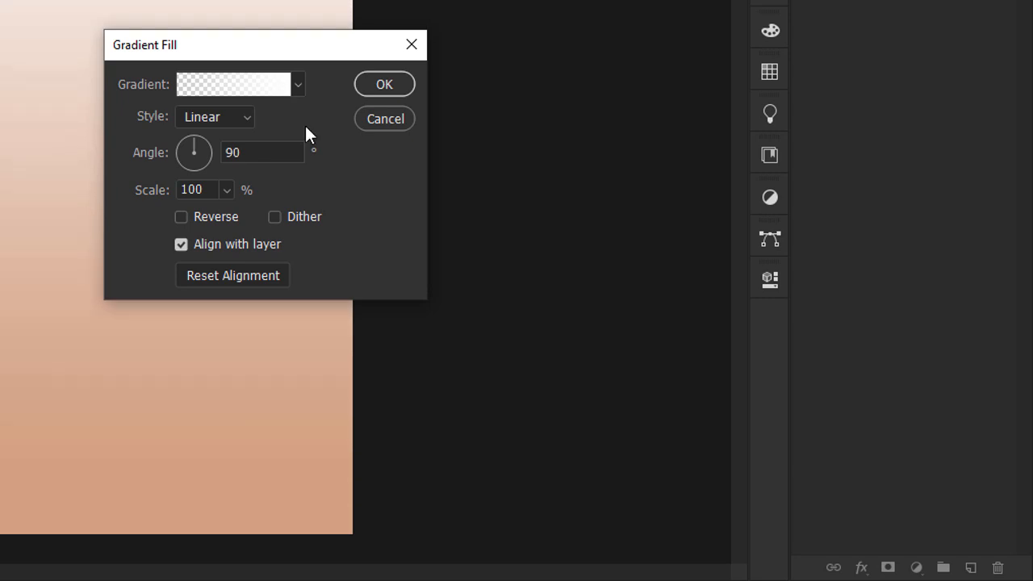
pyautogui.click(381, 90)
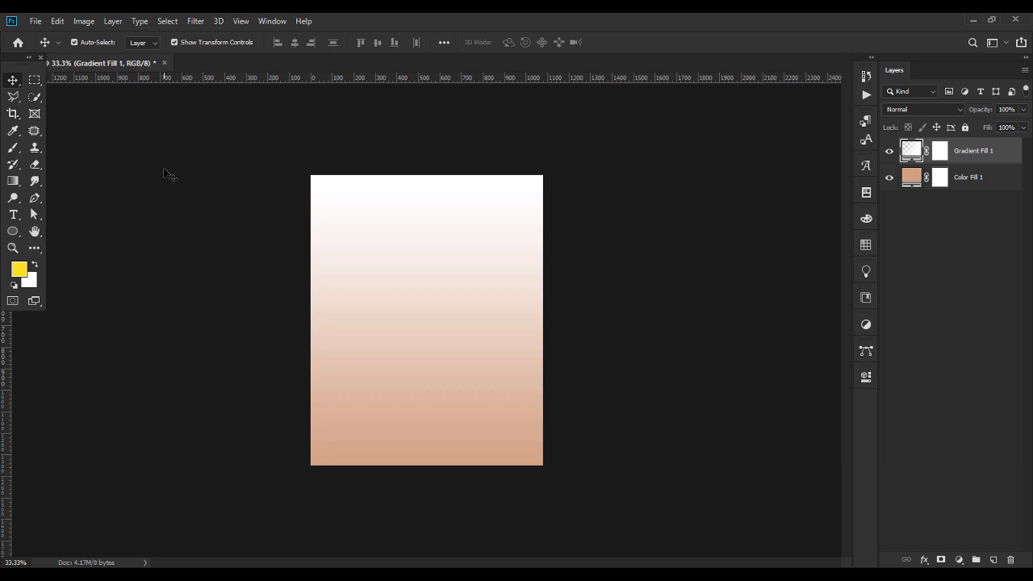
# Draw a circle with the Ellipse Tool, then move and enlarge it toward the poster's right edge.
pyautogui.rightClick(14, 231)
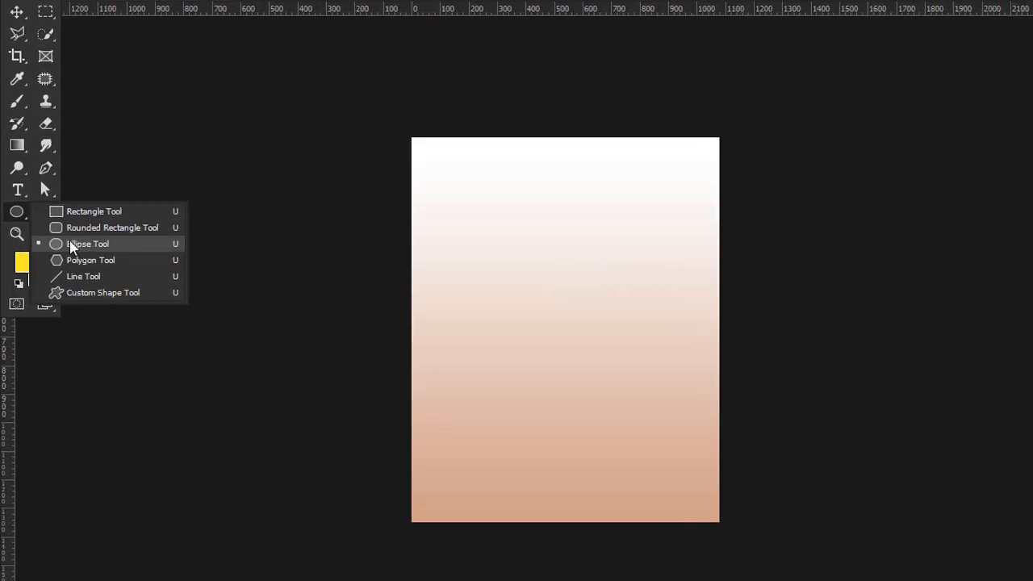
pyautogui.click(75, 246)
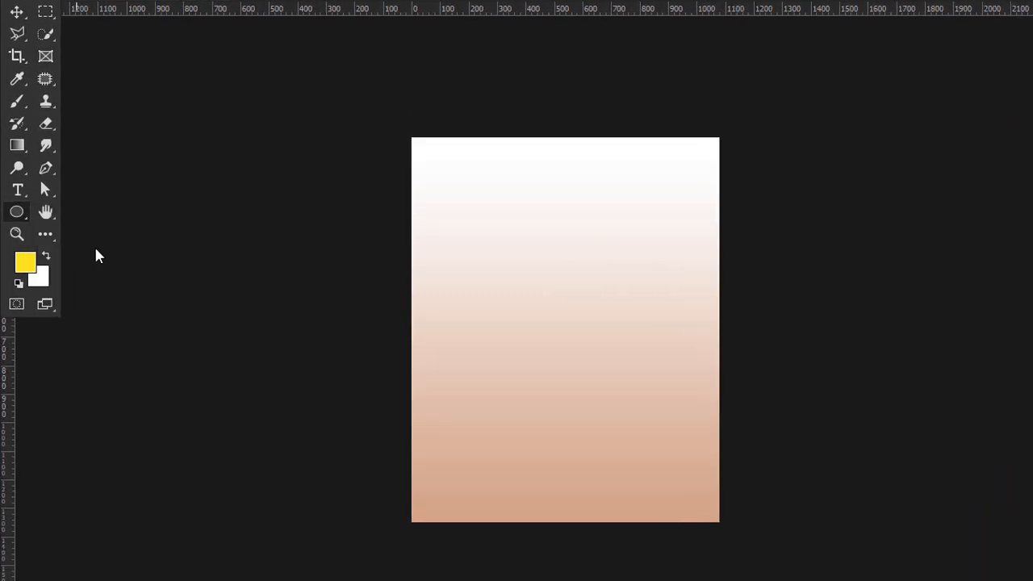
pyautogui.moveTo(629, 272); pyautogui.dragTo(840, 526)
pyautogui.press('v')
pyautogui.moveTo(618, 270); pyautogui.dragTo(693, 405)
pyautogui.moveTo(708, 190); pyautogui.dragTo(709, 182)
pyautogui.moveTo(677, 217); pyautogui.dragTo(673, 214)
# Set the circle's fill colour to hex daa47f.
pyautogui.click(948, 231)
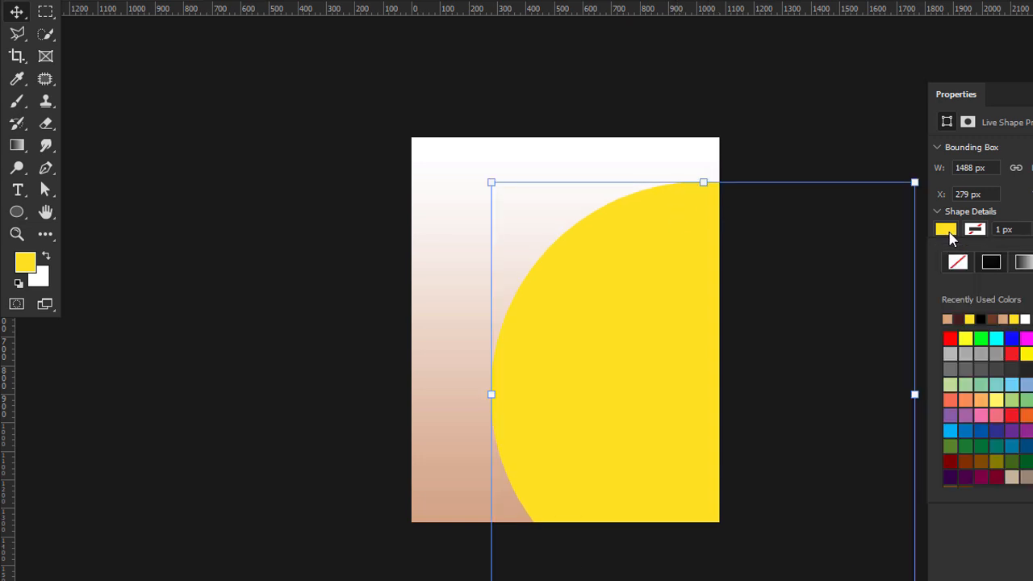
pyautogui.click(1032, 262)
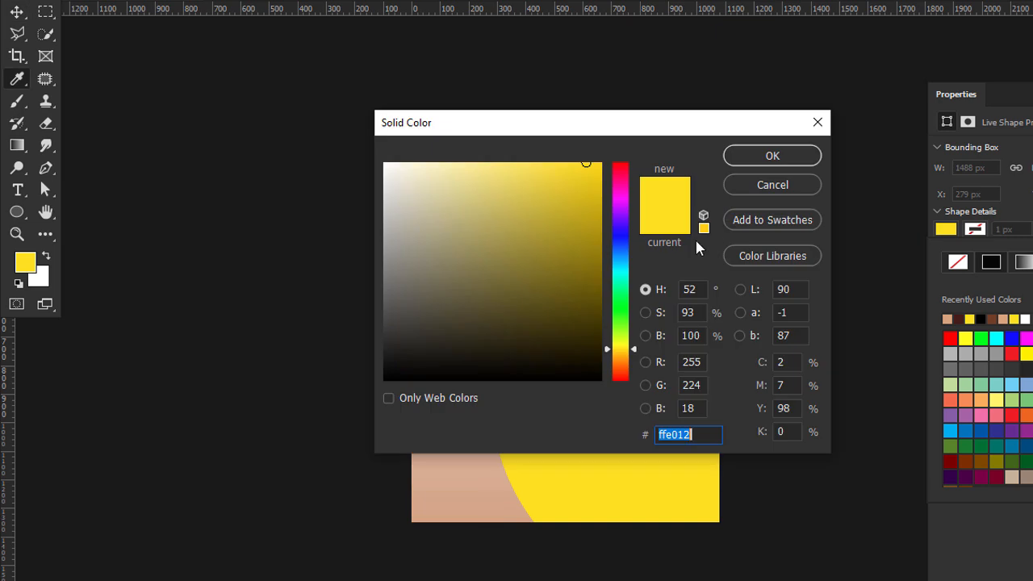
pyautogui.write('daa')
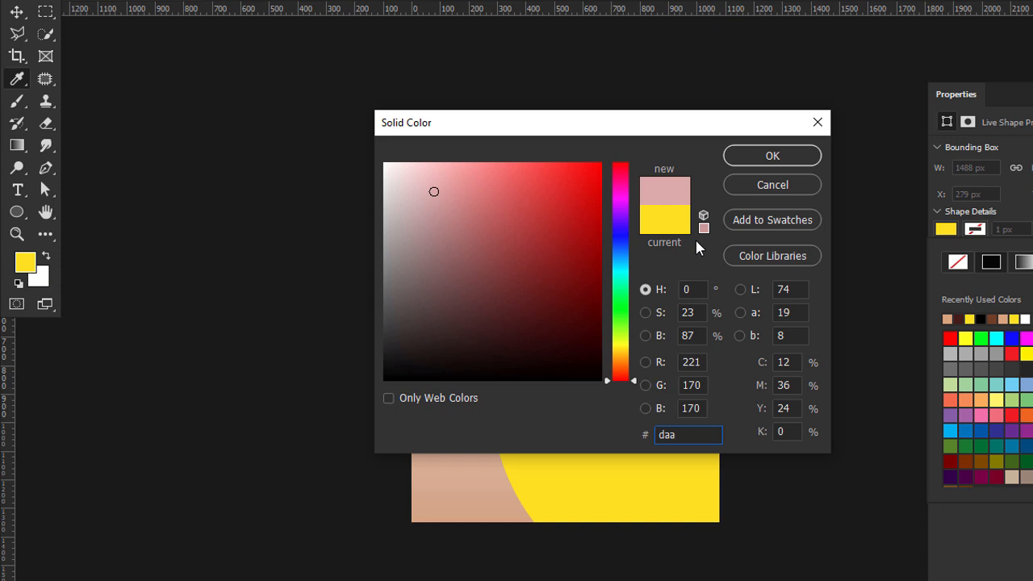
pyautogui.write('47f')
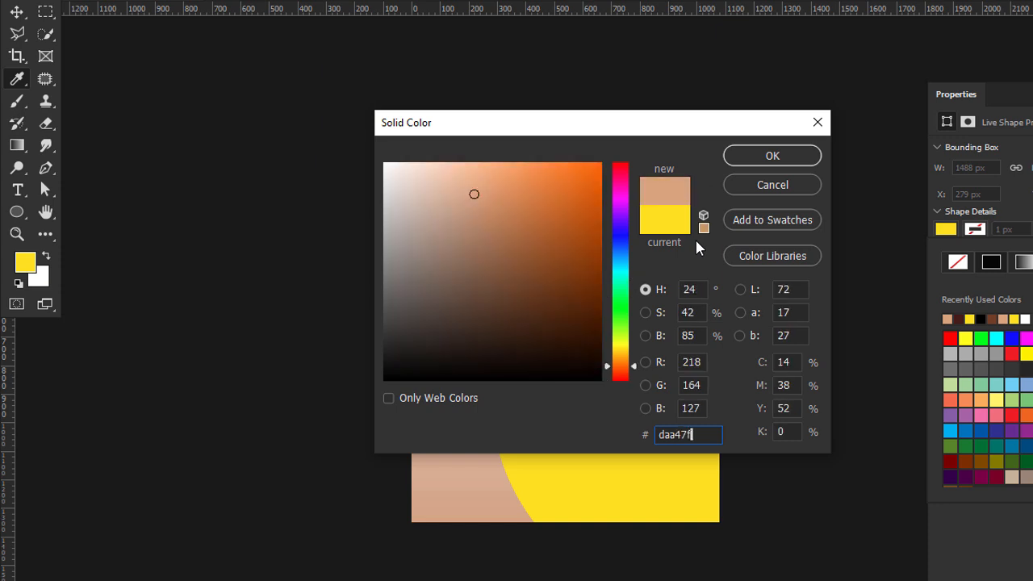
pyautogui.press('Return')
pyautogui.click(864, 305)
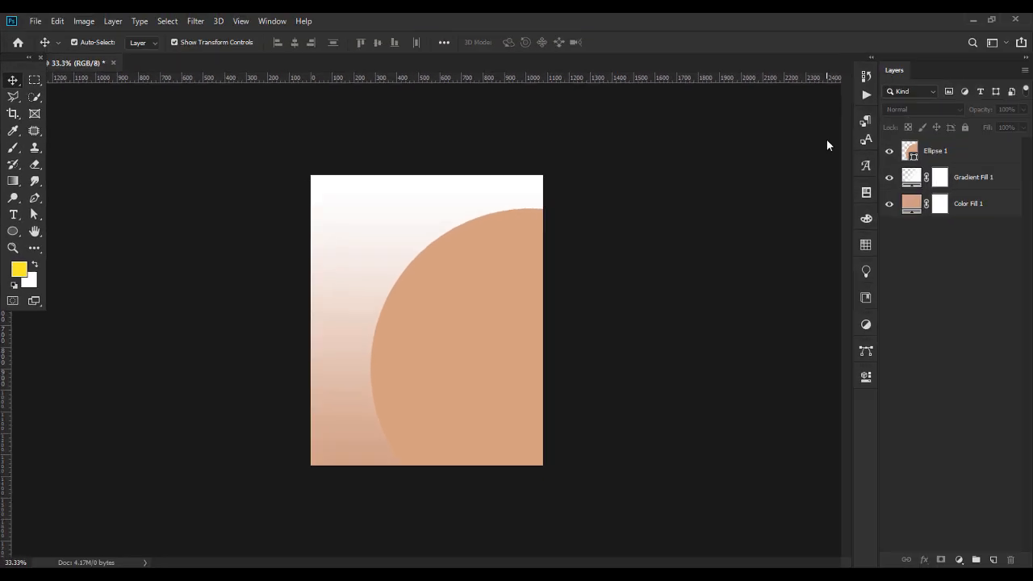
# Add a Pattern Fill layer above Ellipse 1 at 177% scale.
pyautogui.click(935, 153)
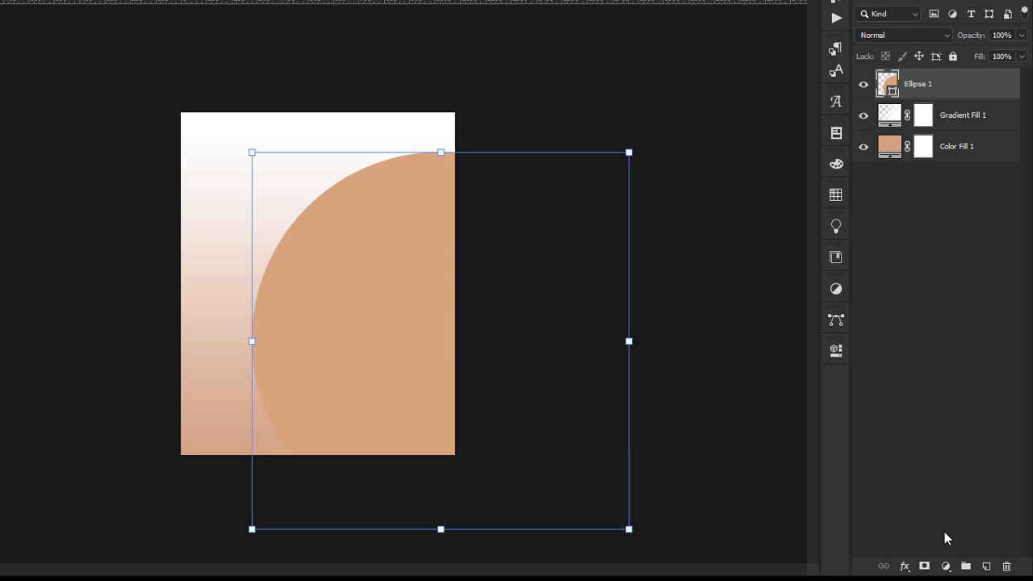
pyautogui.click(946, 566)
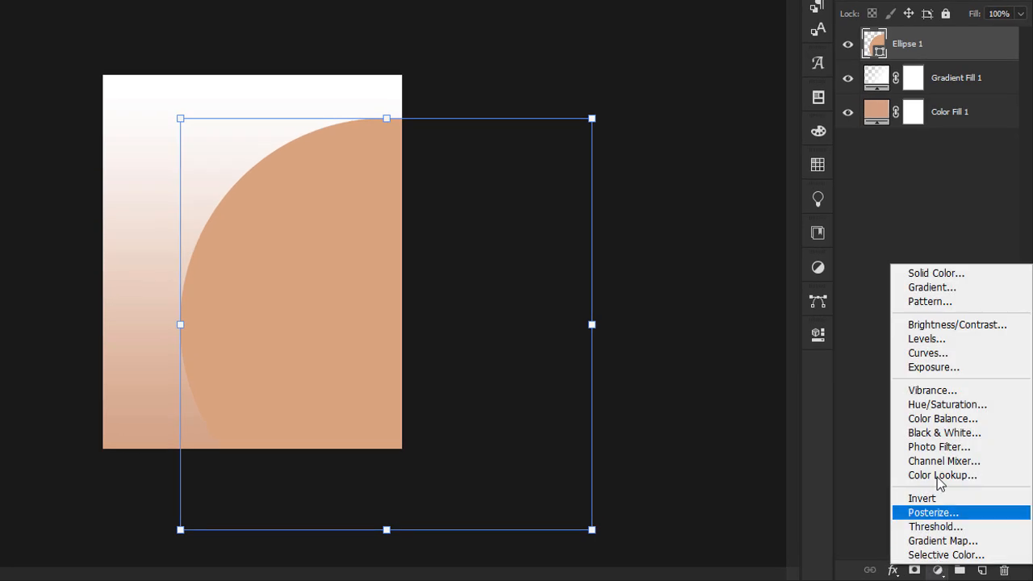
pyautogui.click(929, 302)
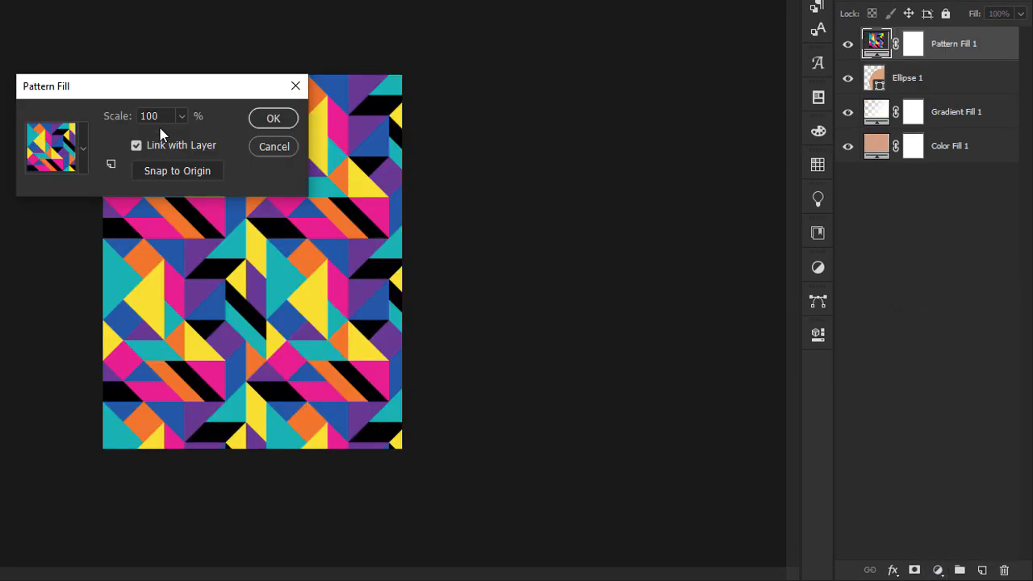
pyautogui.write('177')
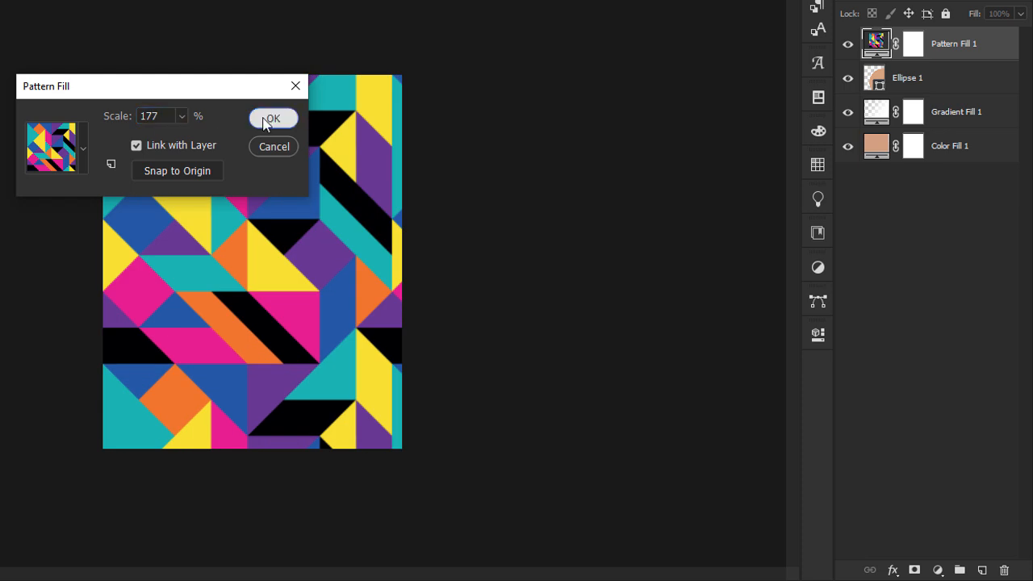
pyautogui.click(272, 119)
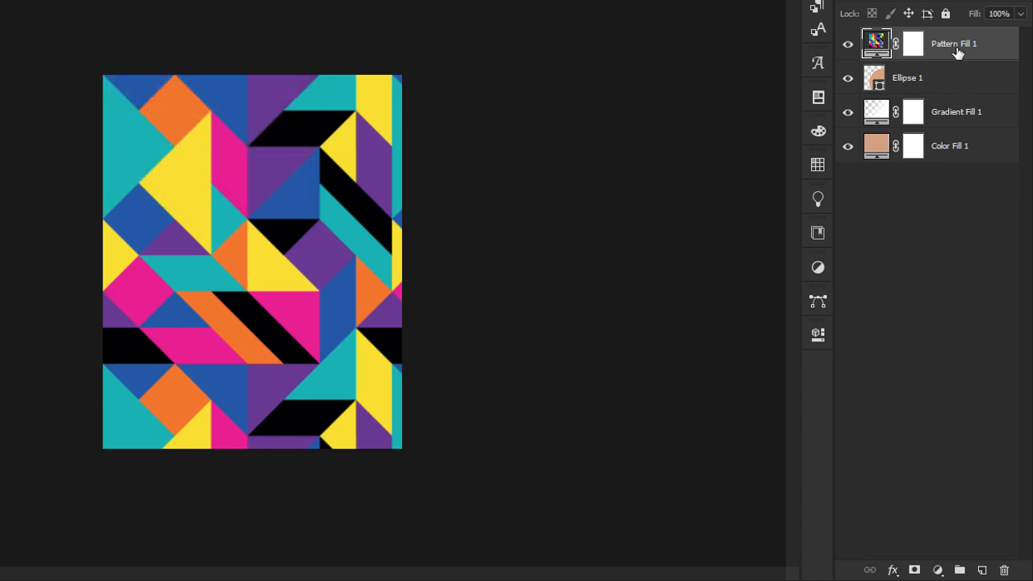
# Convert Pattern Fill 1 to a smart object and clip it inside the circle.
pyautogui.rightClick(957, 53)
pyautogui.click(904, 107)
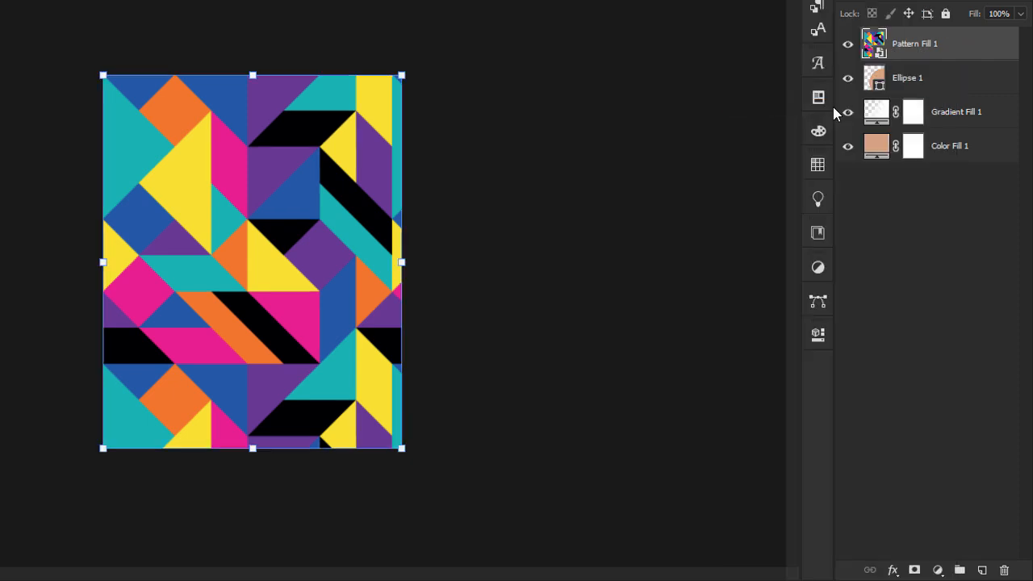
pyautogui.rightClick(944, 51)
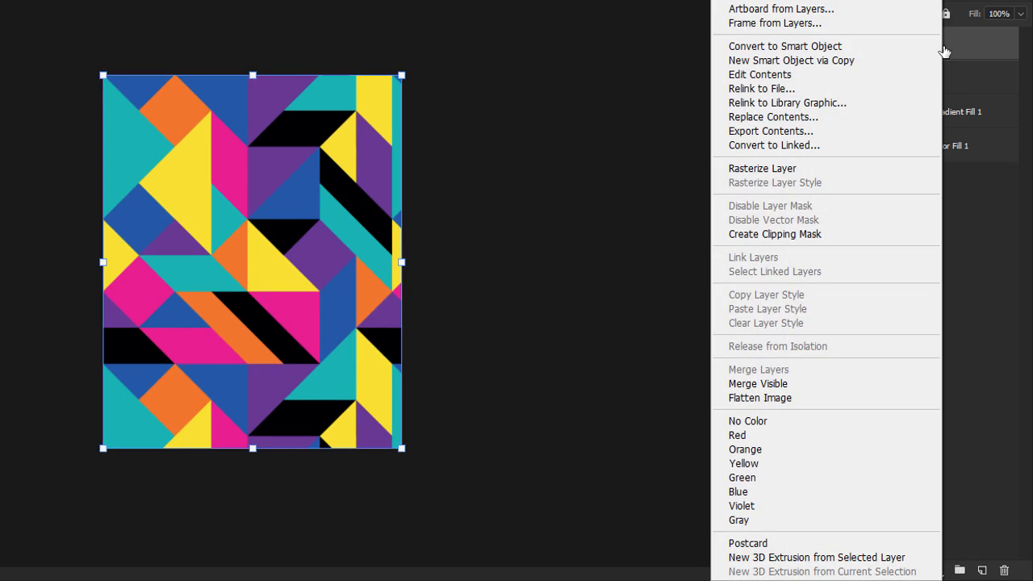
pyautogui.click(790, 228)
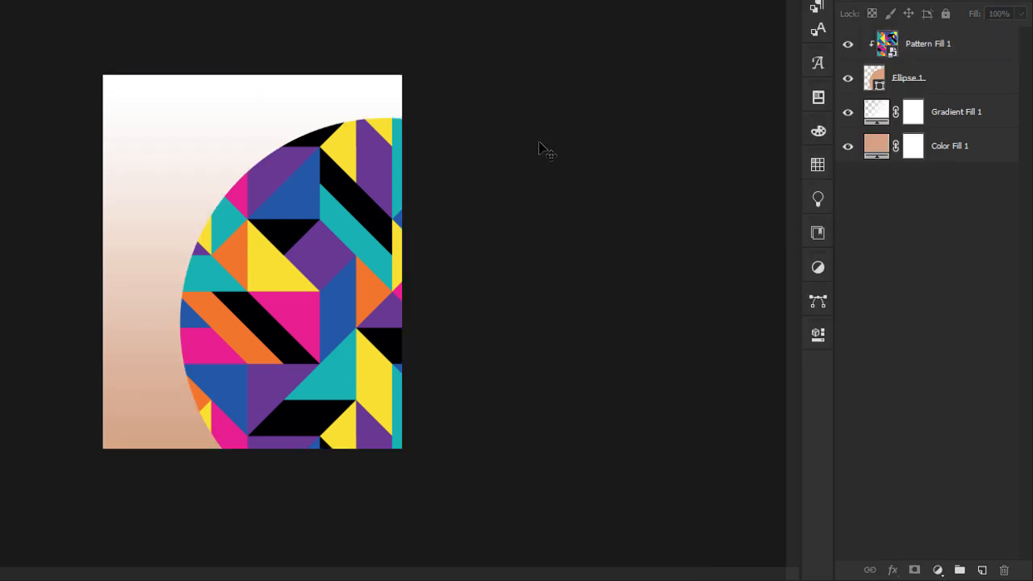
pyautogui.click(951, 59)
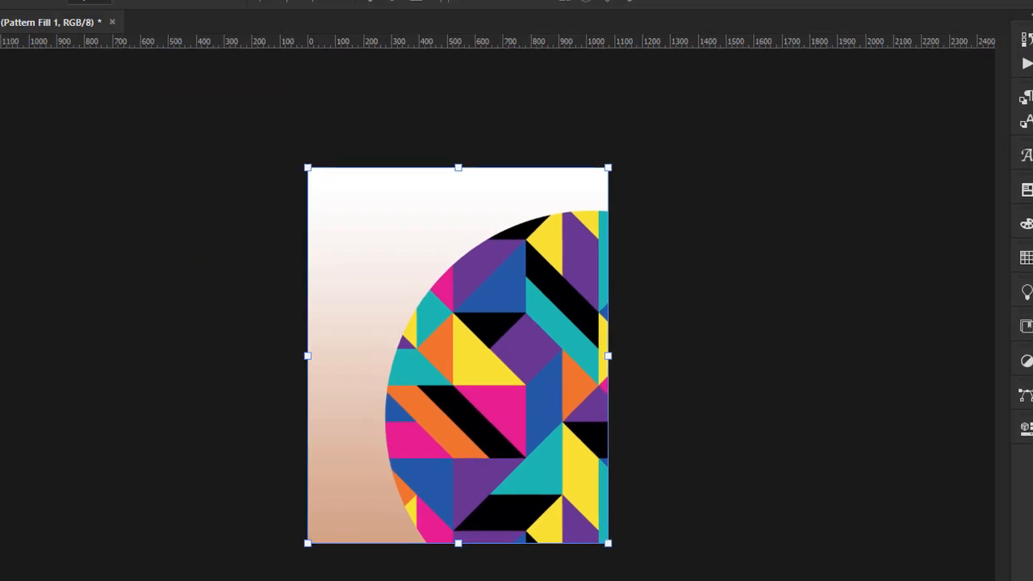
pyautogui.click(109, 11)
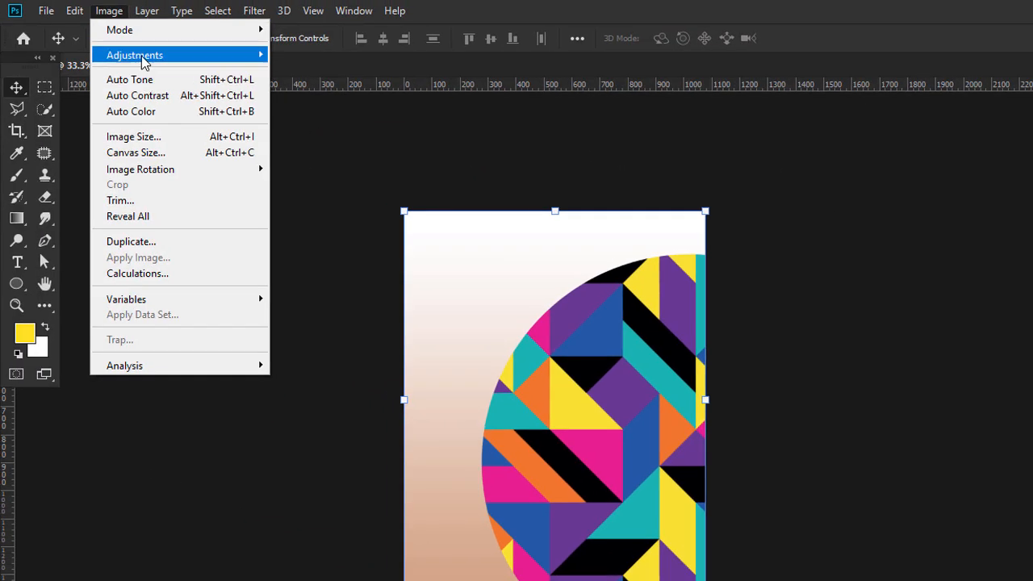
# Try a Black & White adjustment on the pattern, then cancel it.
pyautogui.moveTo(143, 57)
pyautogui.click(352, 176)
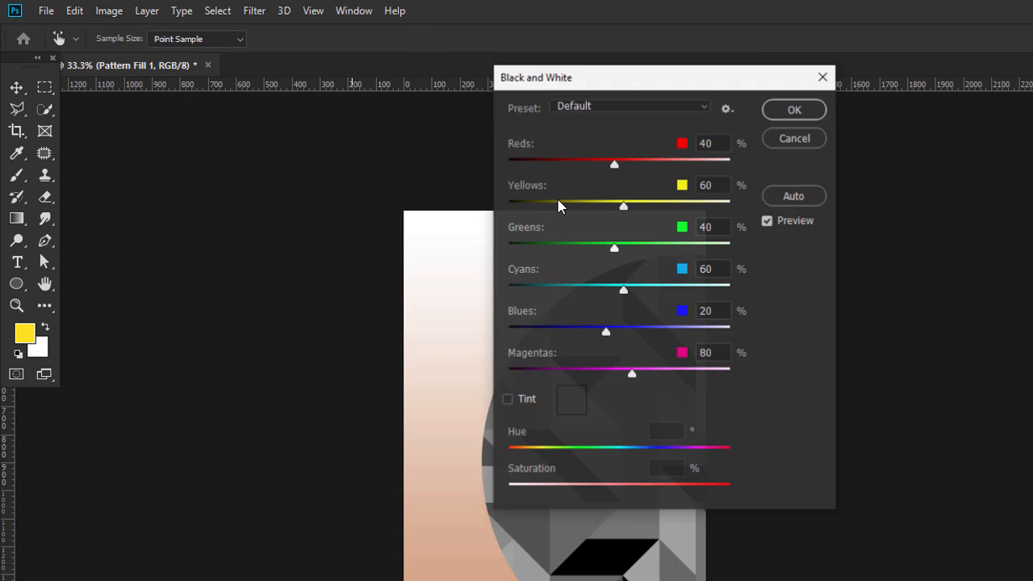
pyautogui.moveTo(656, 95); pyautogui.dragTo(828, 117)
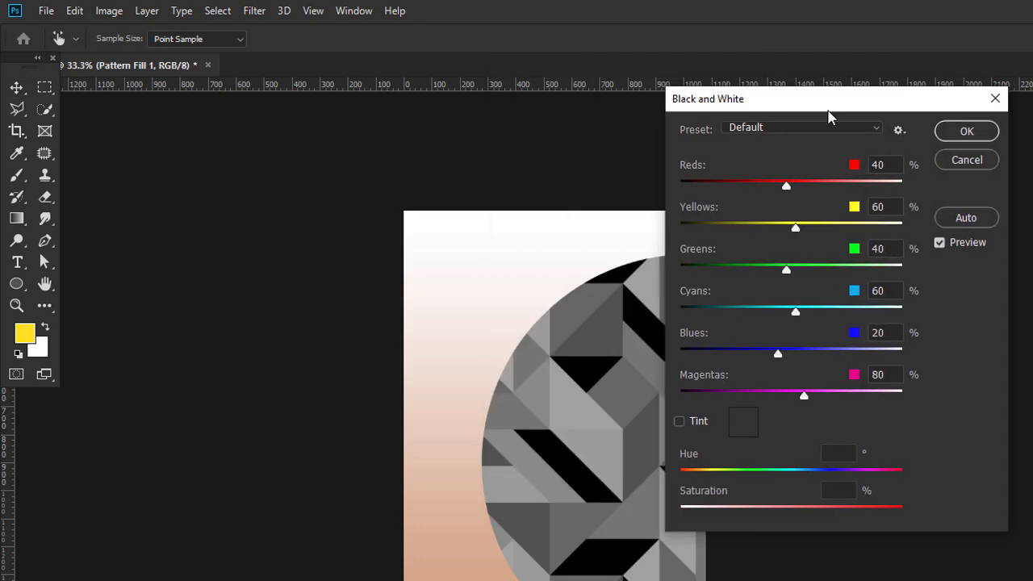
pyautogui.moveTo(786, 186); pyautogui.dragTo(823, 185)
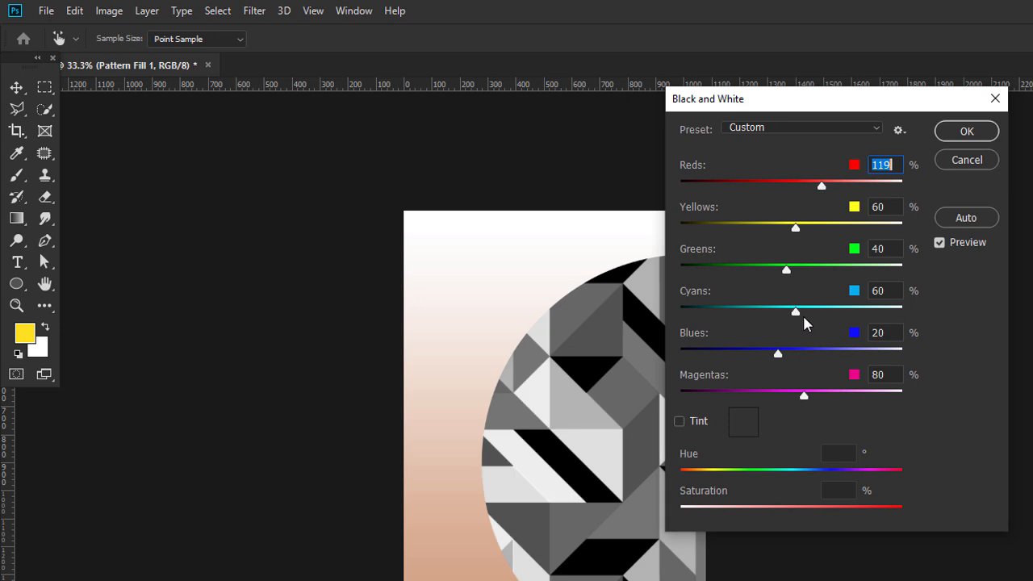
pyautogui.moveTo(794, 275)
pyautogui.mouseDown()
pyautogui.moveTo(812, 270)
pyautogui.moveTo(794, 270)
pyautogui.mouseUp()
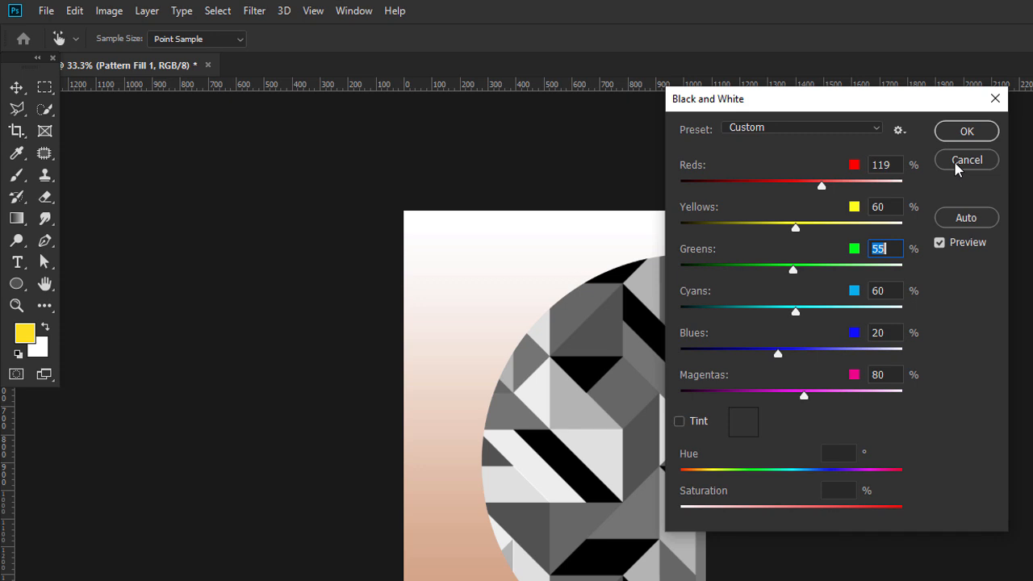
pyautogui.click(961, 160)
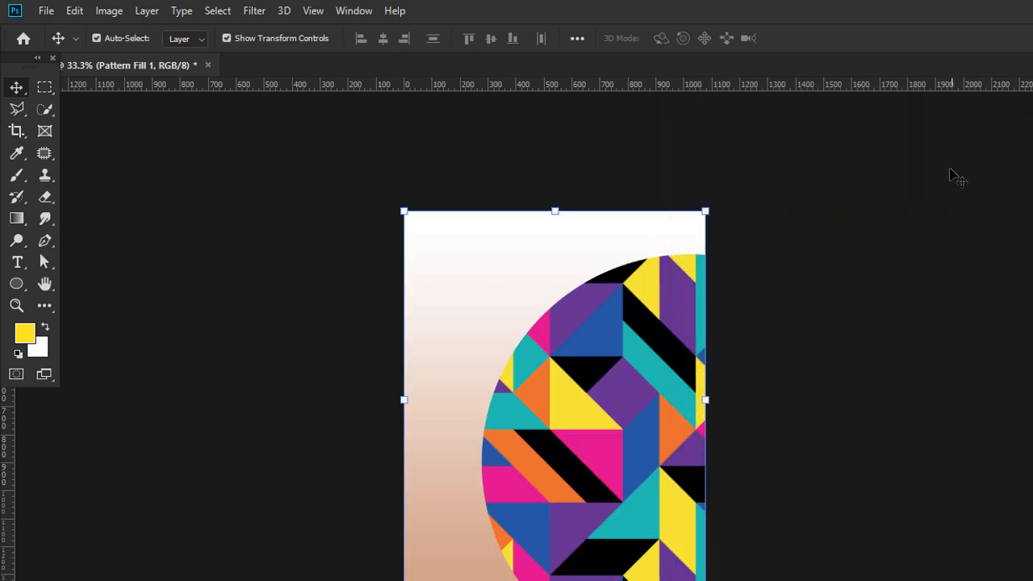
# Try a Color Balance adjustment on the pattern, then cancel it.
pyautogui.click(110, 13)
pyautogui.moveTo(219, 63)
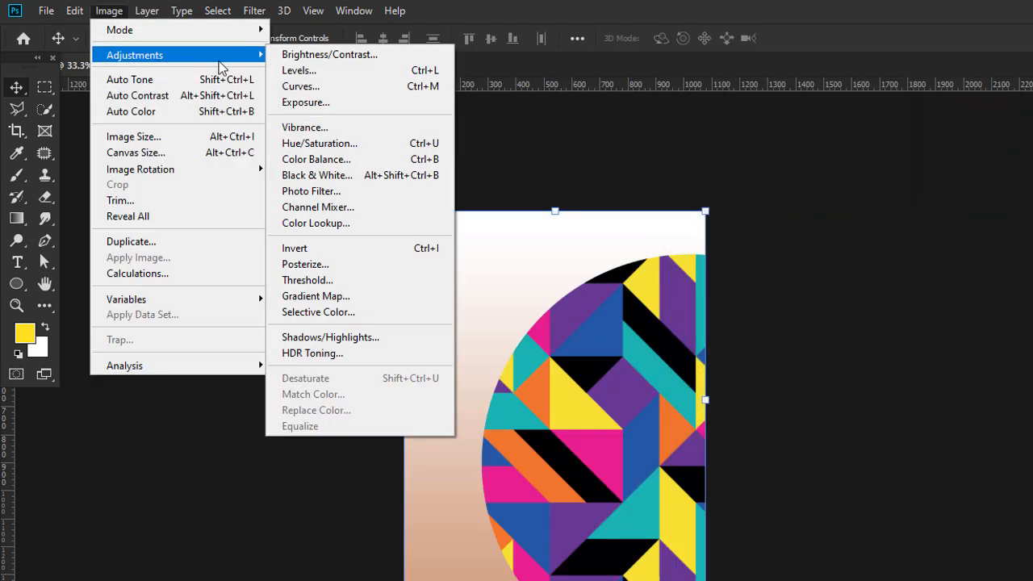
pyautogui.click(327, 159)
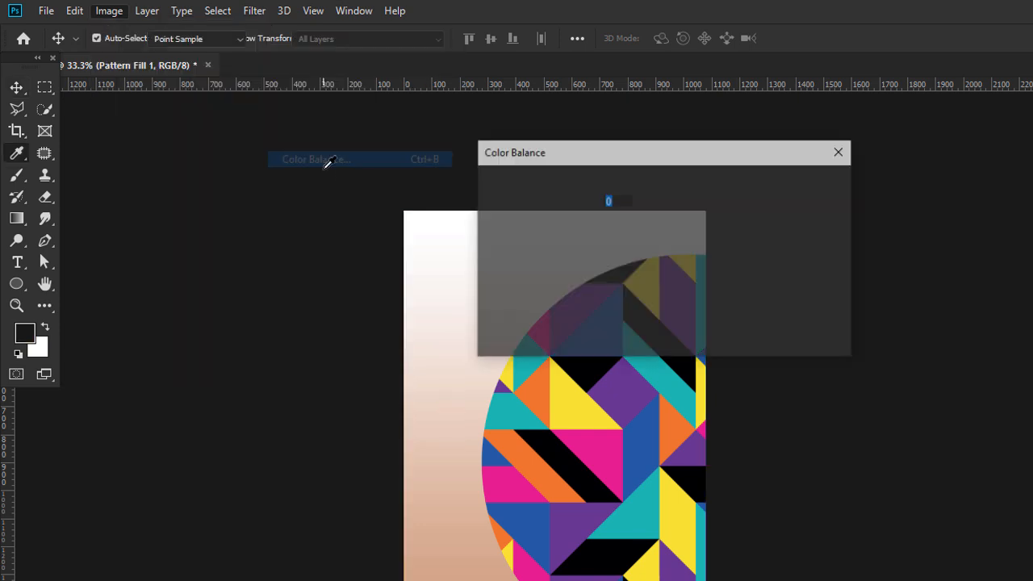
pyautogui.click(831, 220)
pyautogui.click(108, 10)
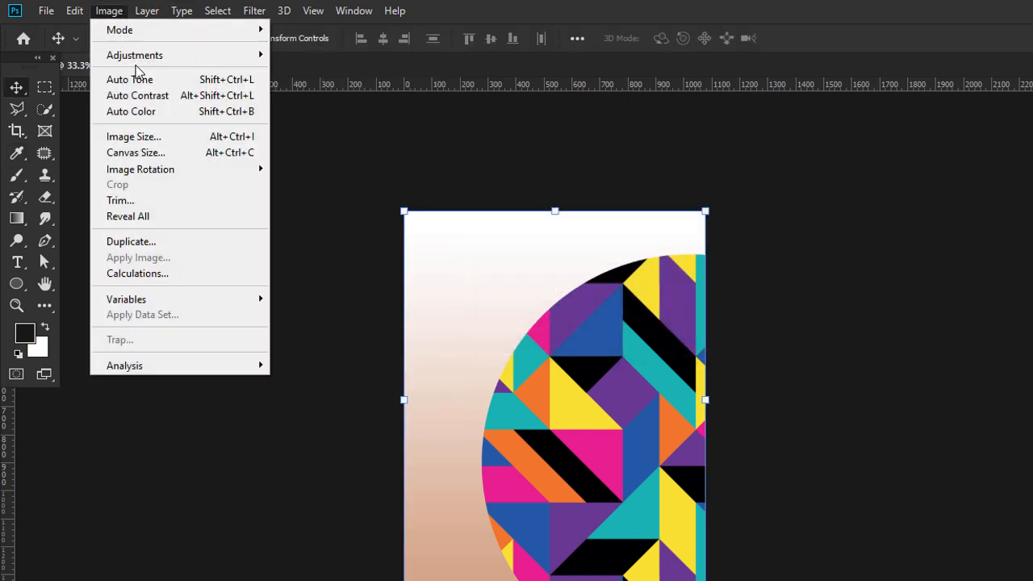
# Reapply Black & White with Reds 115%, Greens 81%, Blues 70% and darker cyans.
pyautogui.moveTo(143, 55)
pyautogui.click(316, 175)
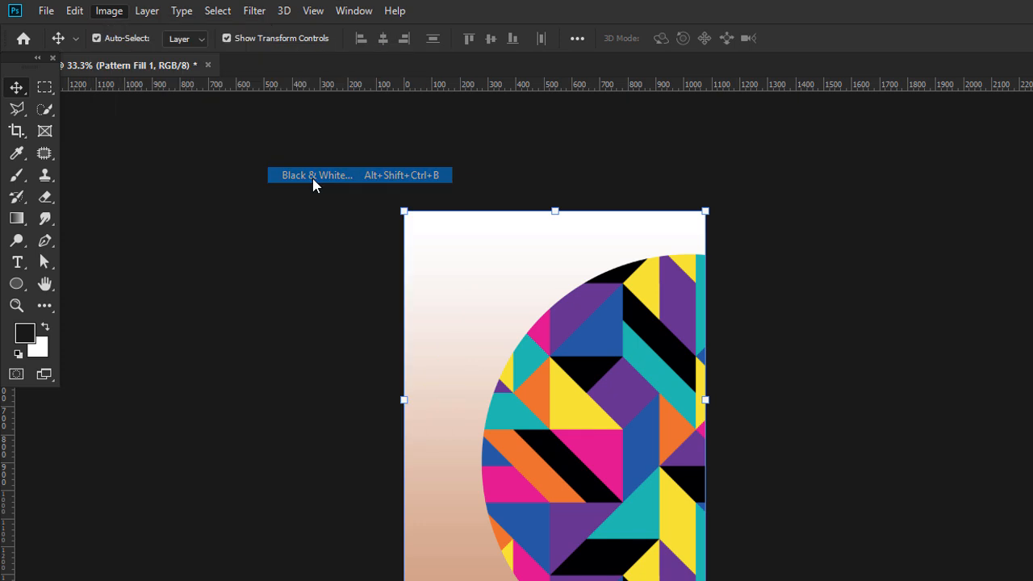
pyautogui.moveTo(802, 190); pyautogui.dragTo(819, 188)
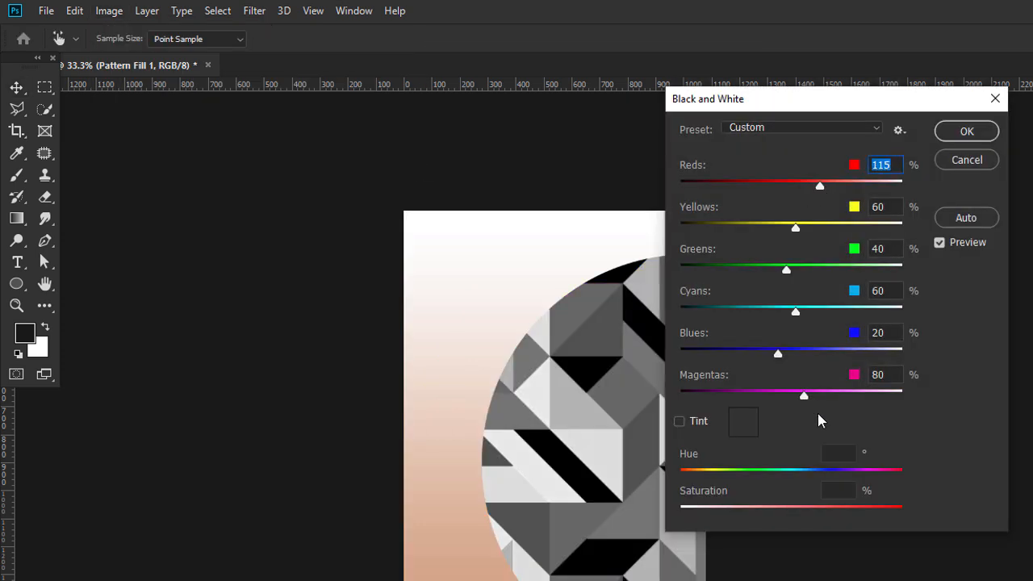
pyautogui.moveTo(783, 353); pyautogui.dragTo(799, 353)
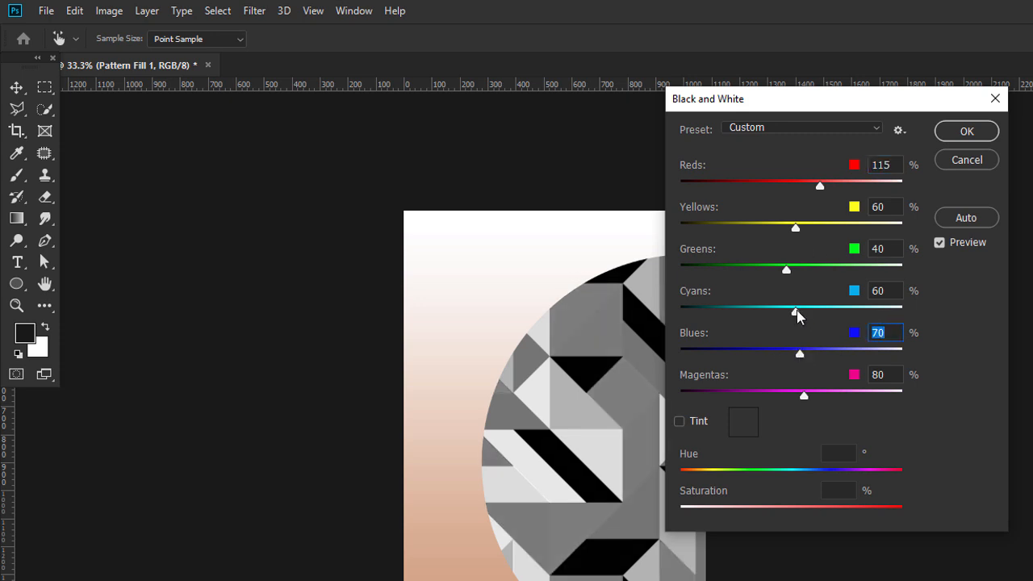
pyautogui.moveTo(786, 271); pyautogui.dragTo(805, 273)
pyautogui.moveTo(796, 311)
pyautogui.mouseDown()
pyautogui.moveTo(777, 310)
pyautogui.moveTo(800, 312)
pyautogui.moveTo(787, 316)
pyautogui.mouseUp()
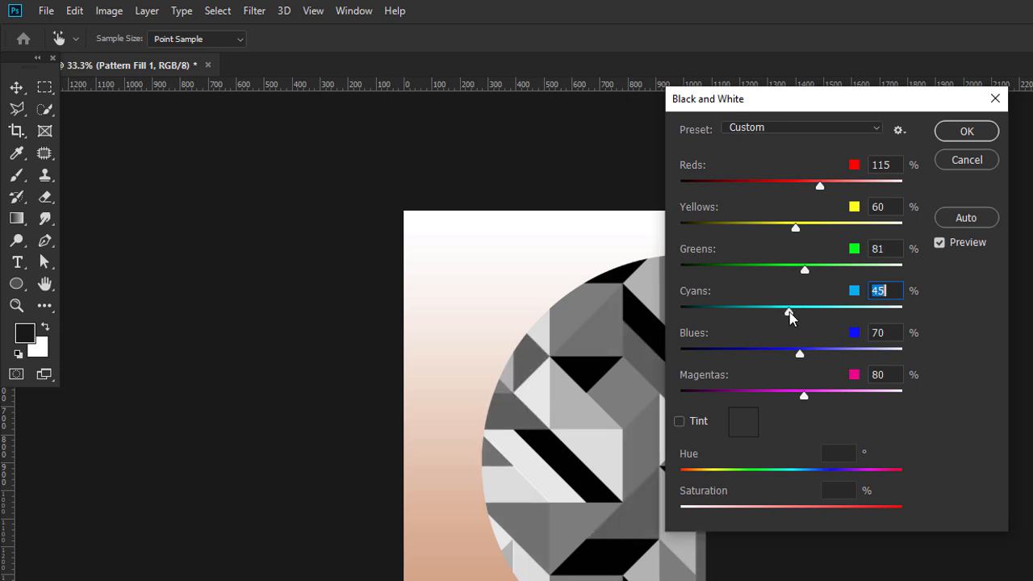
# Accept Cyans 45%, then set Pattern Fill 1 to Soft Light at 59% opacity.
pyautogui.click(956, 141)
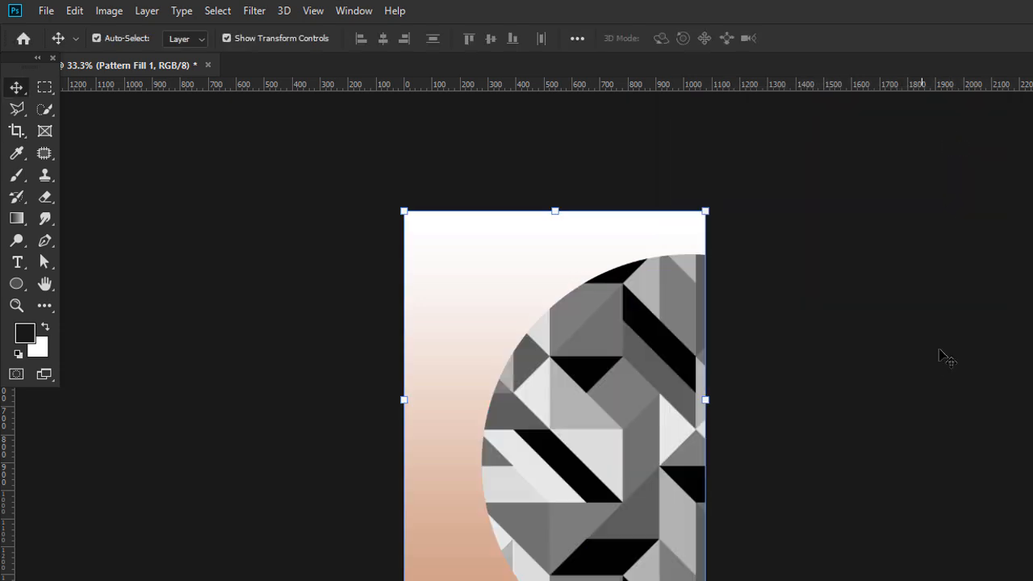
pyautogui.click(921, 110)
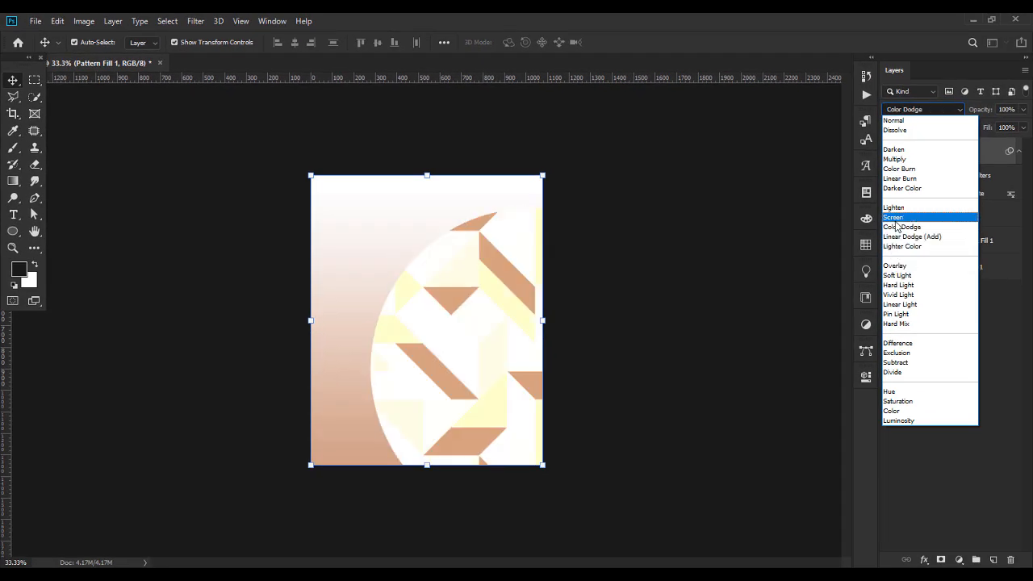
pyautogui.click(904, 276)
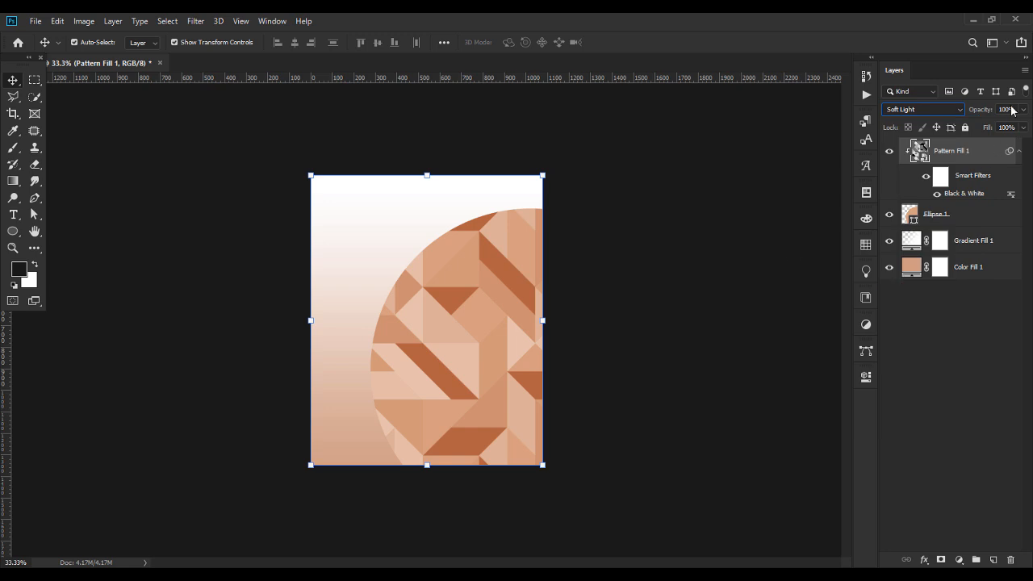
pyautogui.write('59')
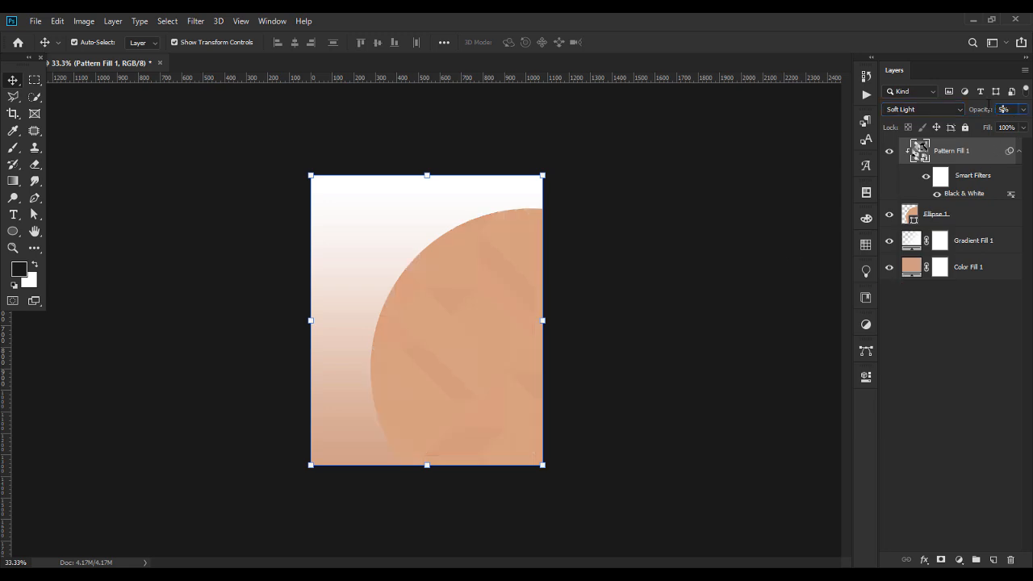
pyautogui.click(709, 332)
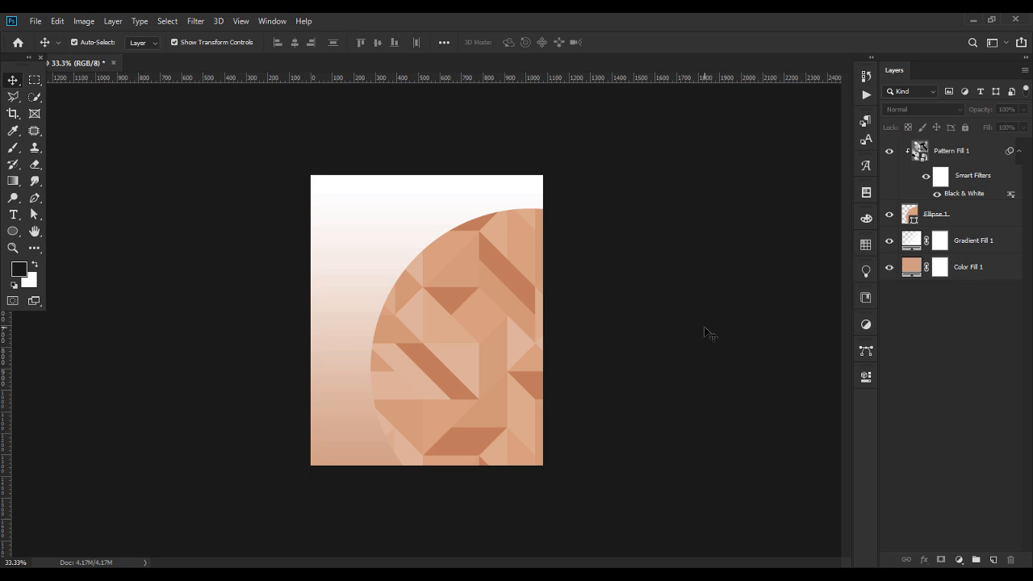
# Draw a second circle near the poster's top-left and shift it slightly left and down.
pyautogui.moveTo(13, 234); pyautogui.dragTo(60, 255)
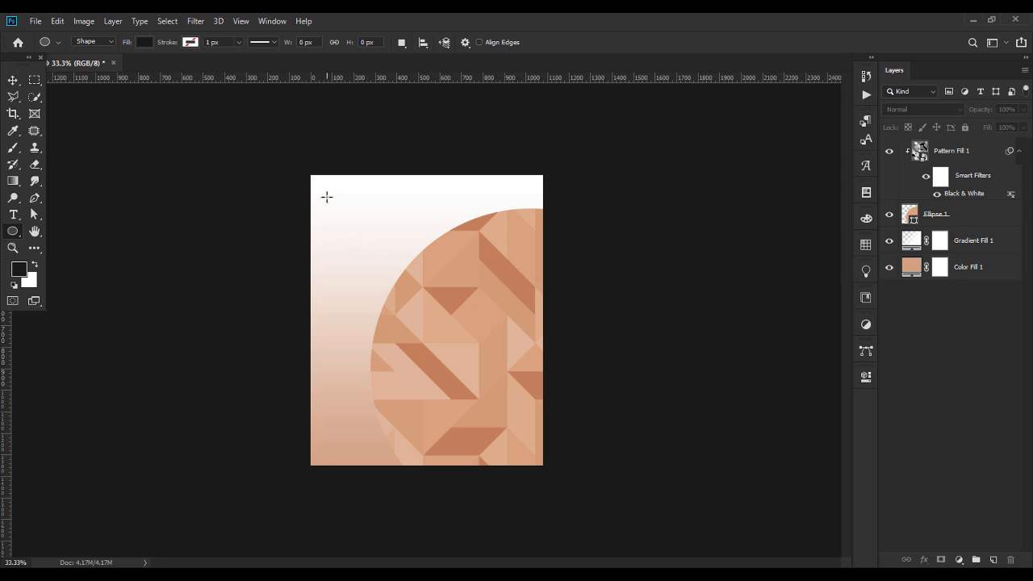
pyautogui.moveTo(329, 186); pyautogui.dragTo(468, 350)
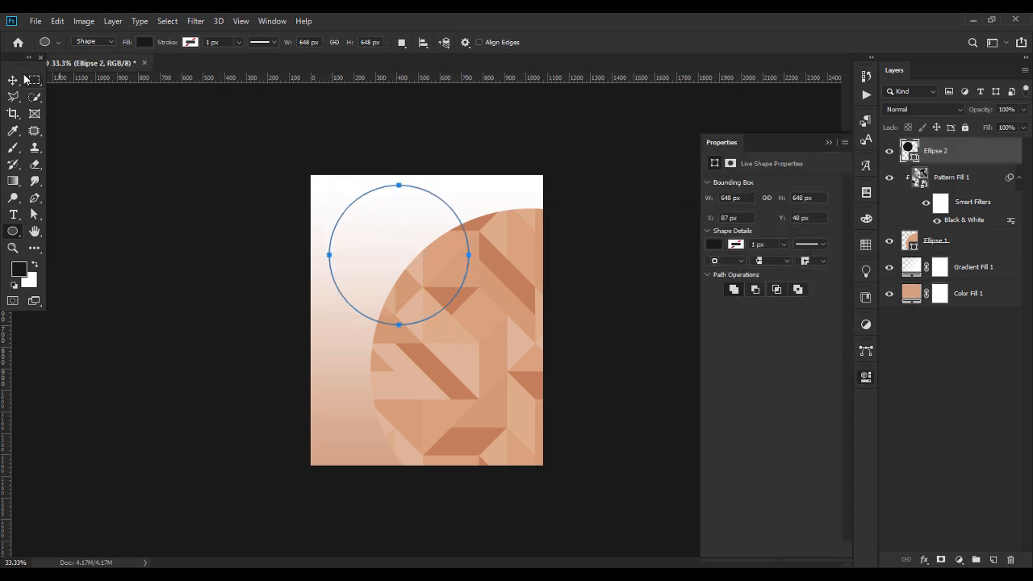
pyautogui.press('v')
pyautogui.moveTo(415, 258); pyautogui.dragTo(392, 268)
# Fill the new circle with #ffffff and set its blend mode to Soft Light.
pyautogui.doubleClick(909, 154)
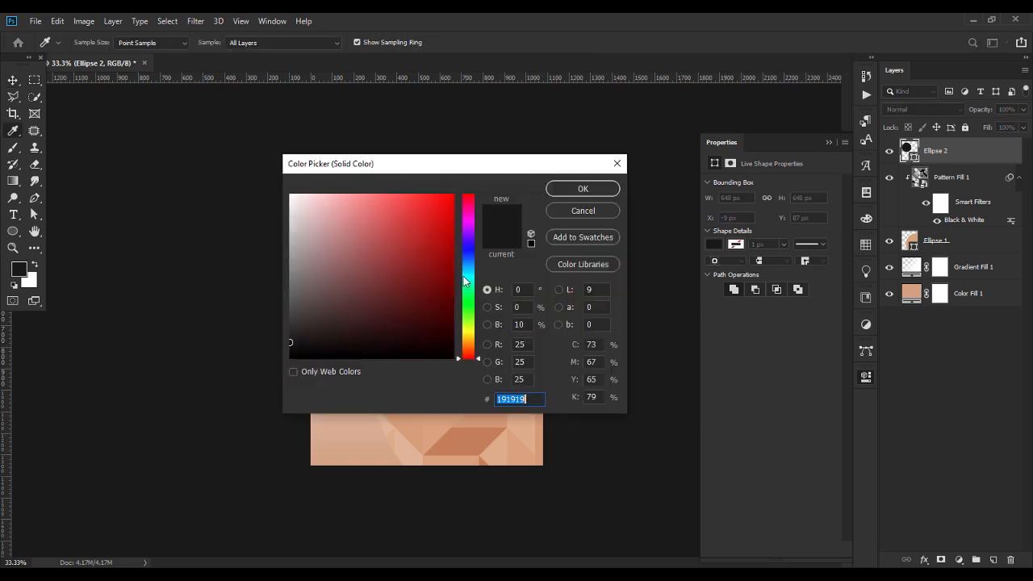
pyautogui.write('ffffff')
pyautogui.press('Return')
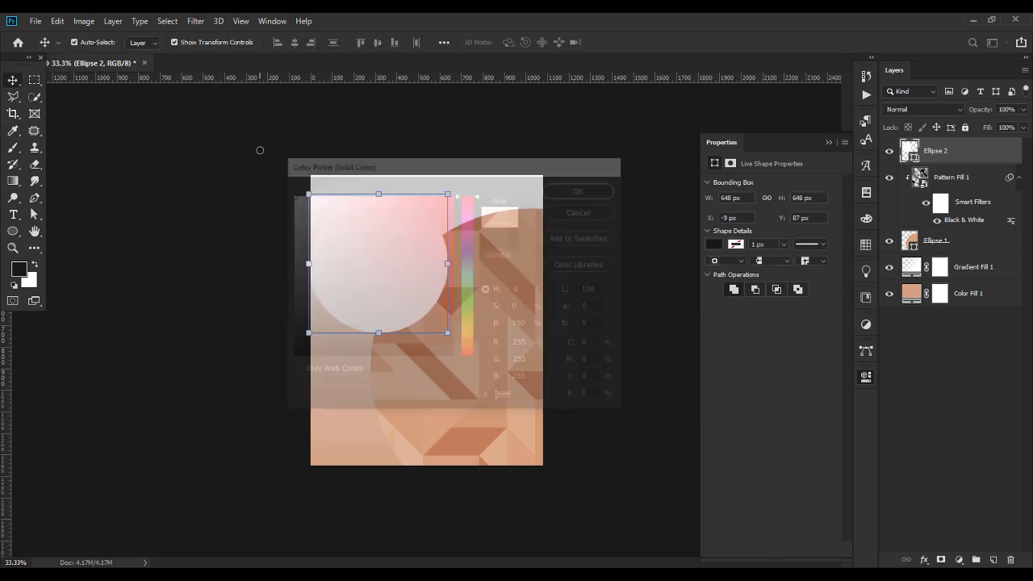
pyautogui.click(828, 142)
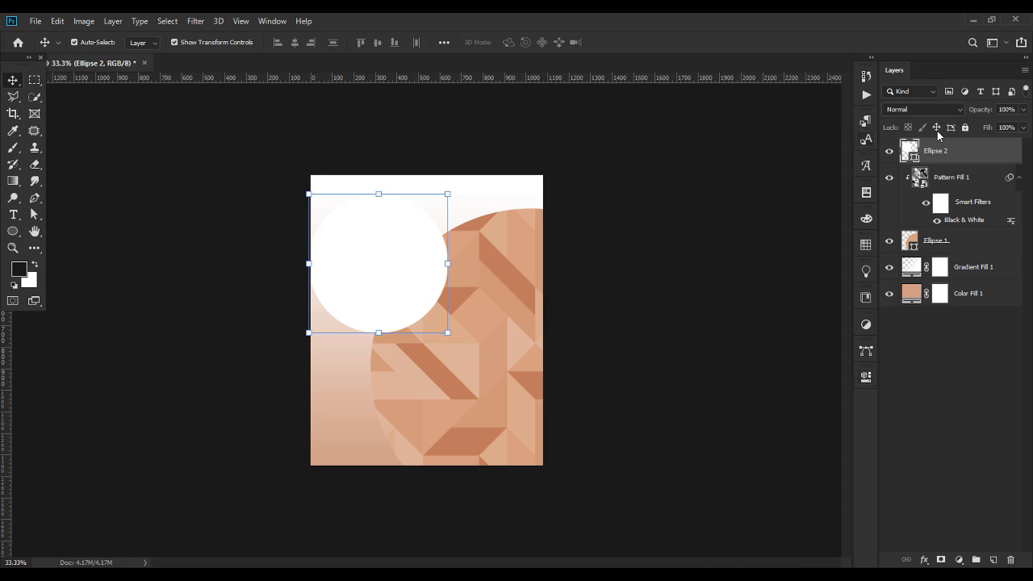
pyautogui.click(901, 109)
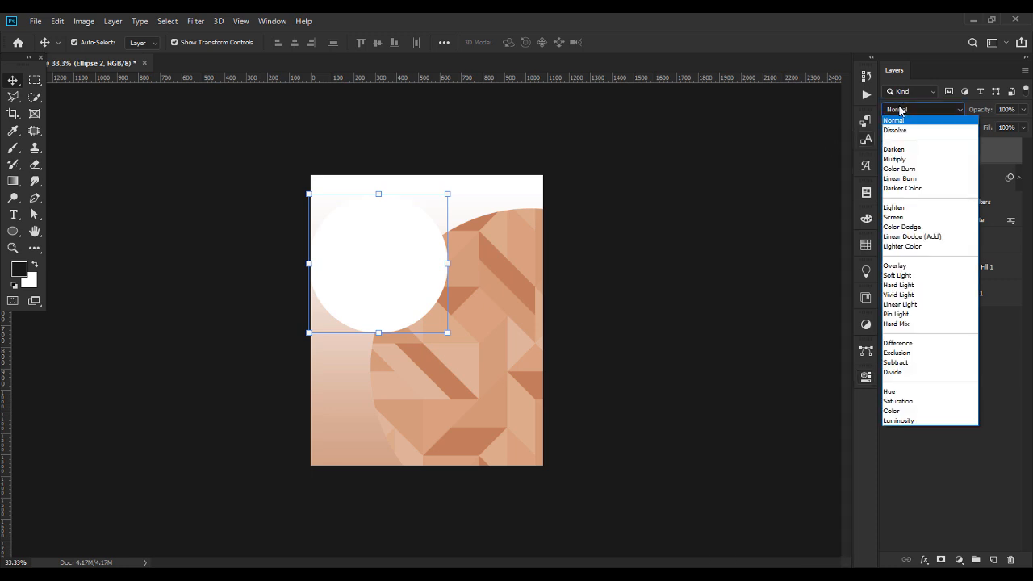
pyautogui.click(895, 276)
pyautogui.click(727, 287)
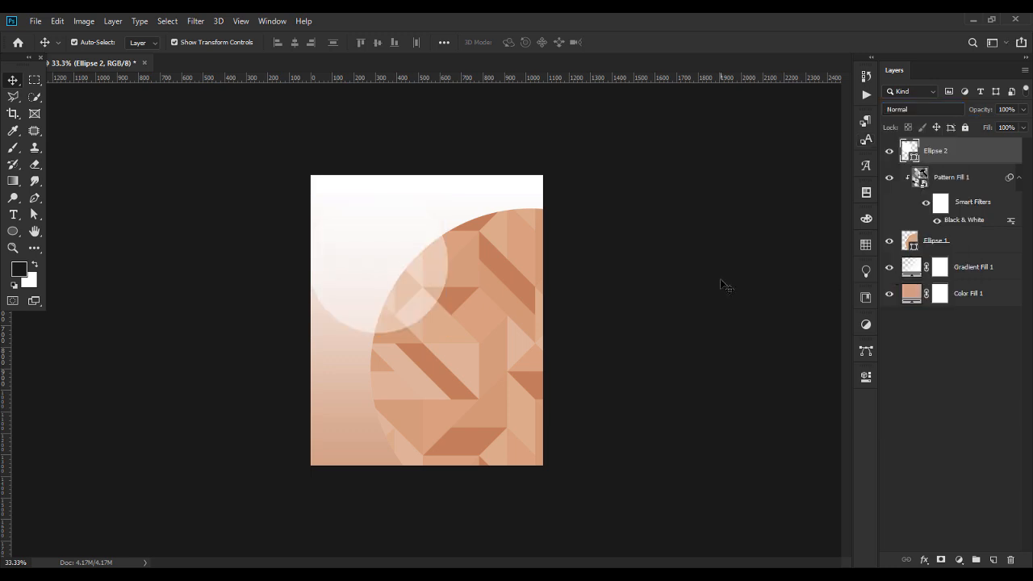
# Shrink Ellipse 2 to 90.74% and move it slightly up and right.
pyautogui.click(322, 259)
pyautogui.moveTo(447, 266); pyautogui.dragTo(428, 253)
pyautogui.hotkey('ctrl', 'z')
pyautogui.moveTo(401, 285); pyautogui.dragTo(406, 273)
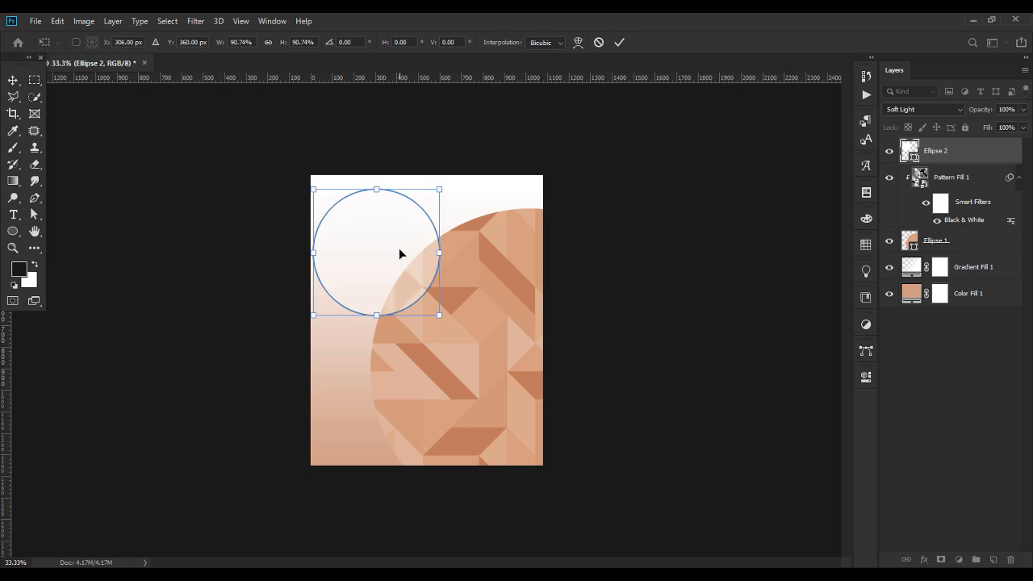
pyautogui.press('Return')
# Drag the Gradient Fill 1 gradient lower on the canvas.
pyautogui.click(334, 370)
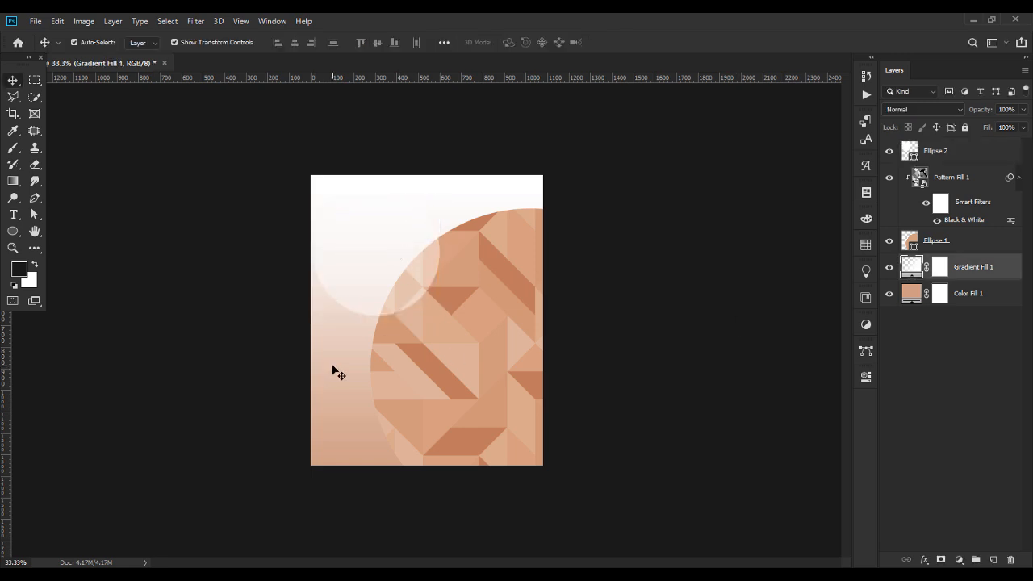
pyautogui.doubleClick(947, 266)
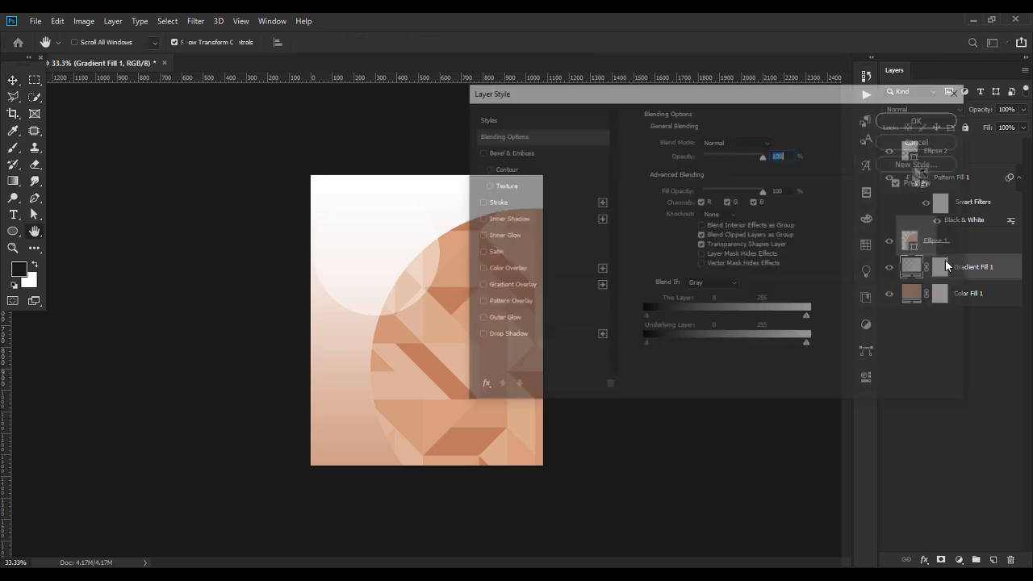
pyautogui.click(911, 142)
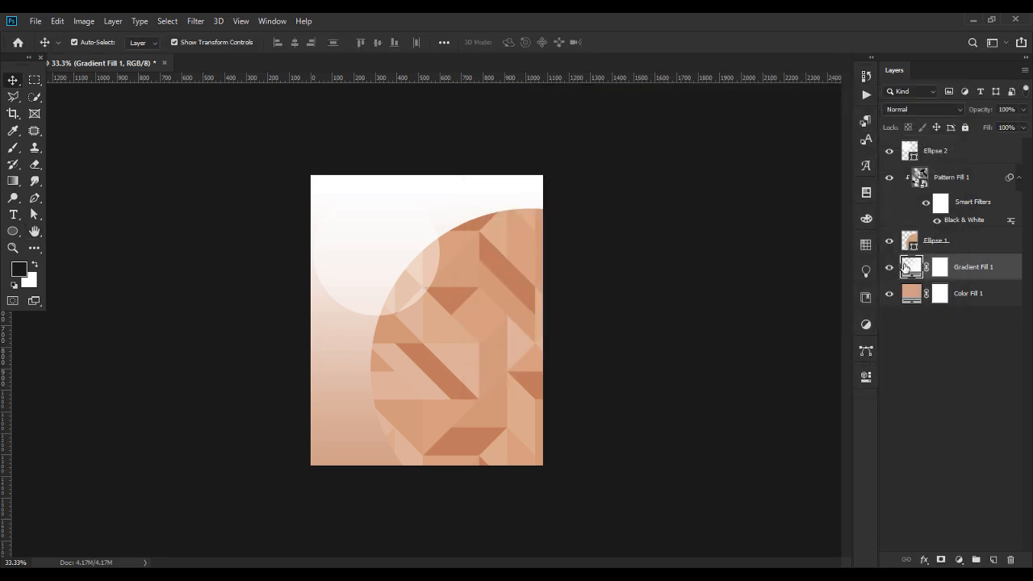
pyautogui.hotkey('ctrl', '+')
pyautogui.doubleClick(906, 268)
pyautogui.moveTo(309, 286); pyautogui.dragTo(307, 333)
pyautogui.press('Return')
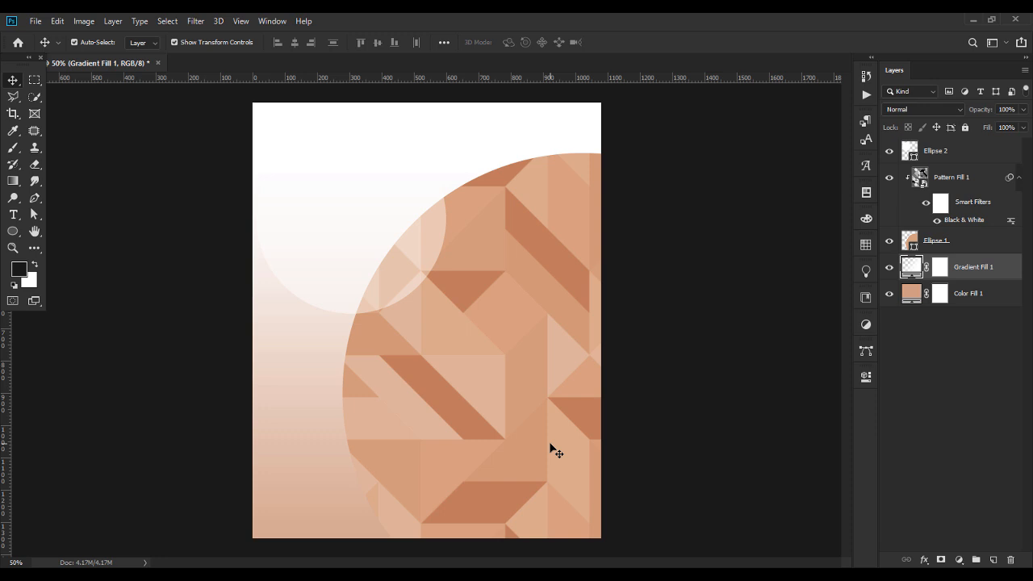
# Shrink the soft white circle further, keeping its Soft Light blend mode.
pyautogui.click(355, 276)
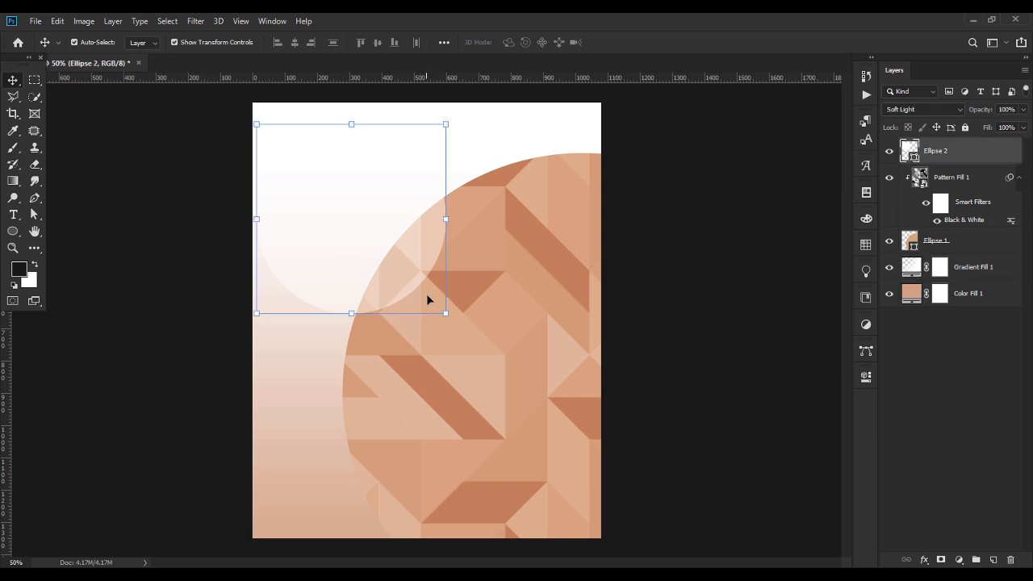
pyautogui.moveTo(442, 310); pyautogui.dragTo(425, 294)
pyautogui.press('Return')
pyautogui.click(699, 303)
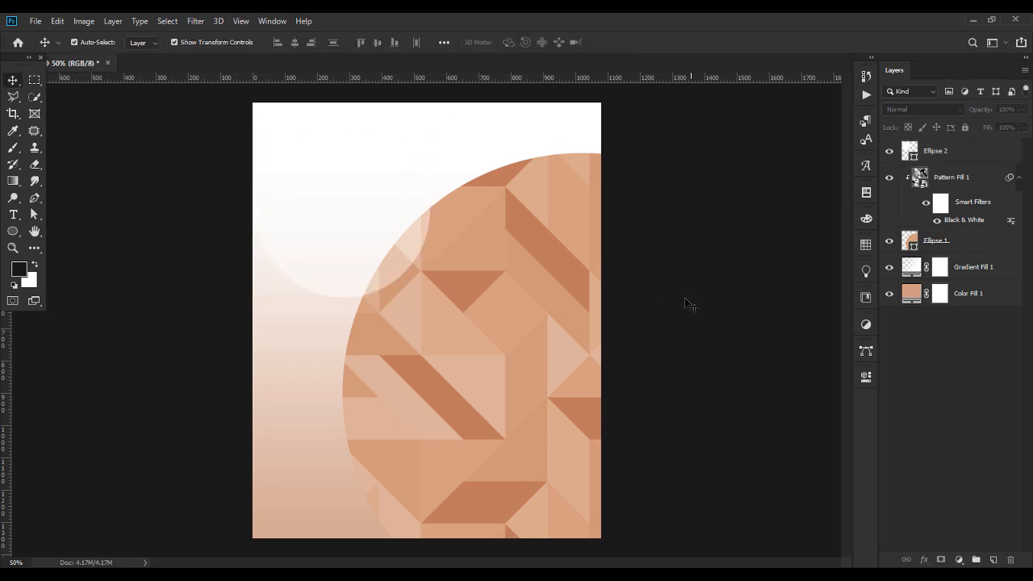
pyautogui.click(395, 240)
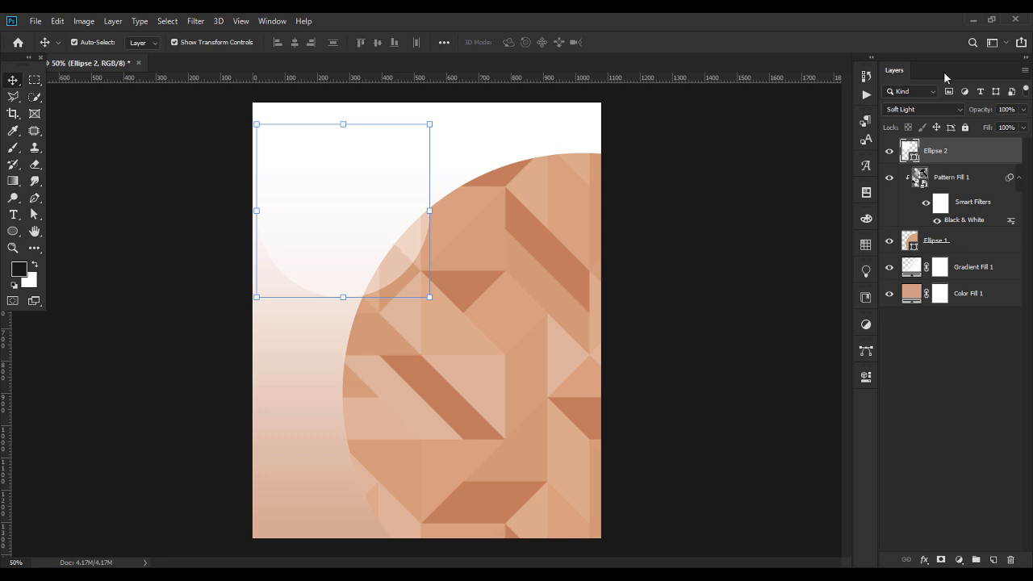
pyautogui.click(958, 112)
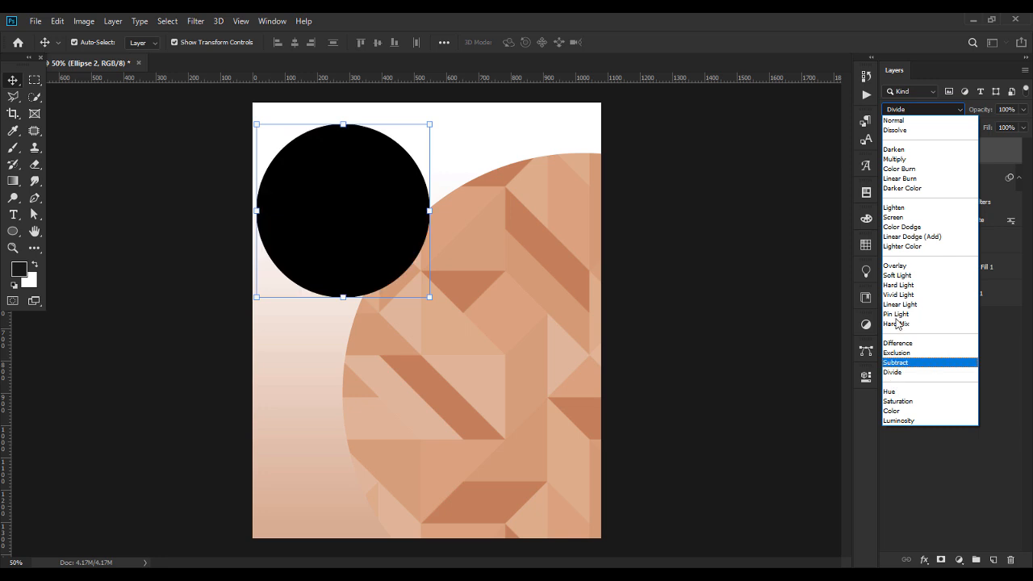
pyautogui.click(748, 226)
pyautogui.click(1023, 111)
pyautogui.click(736, 235)
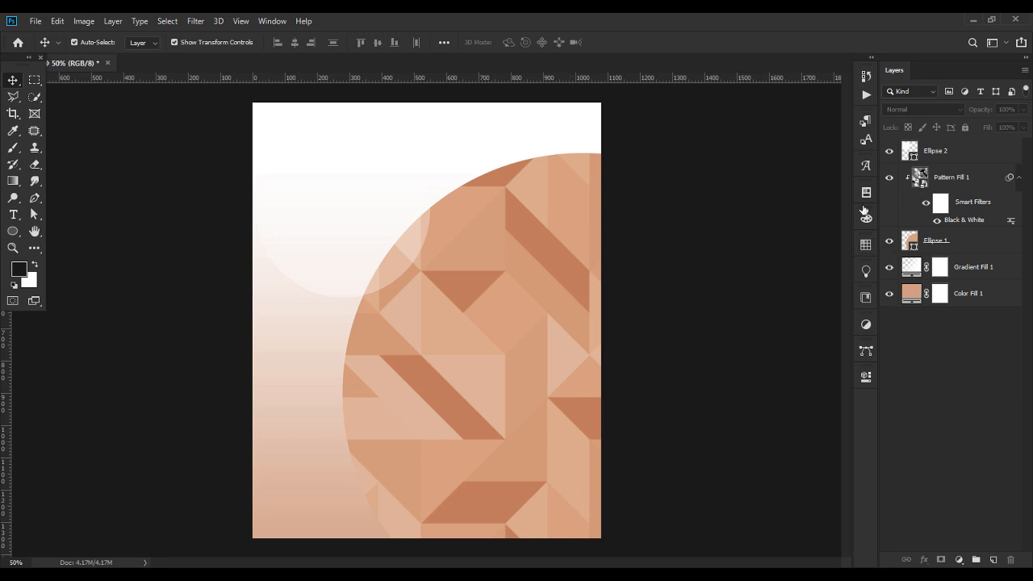
# Inside the Pattern Fill 1 smart object, drag the pattern to a new position.
pyautogui.doubleClick(919, 177)
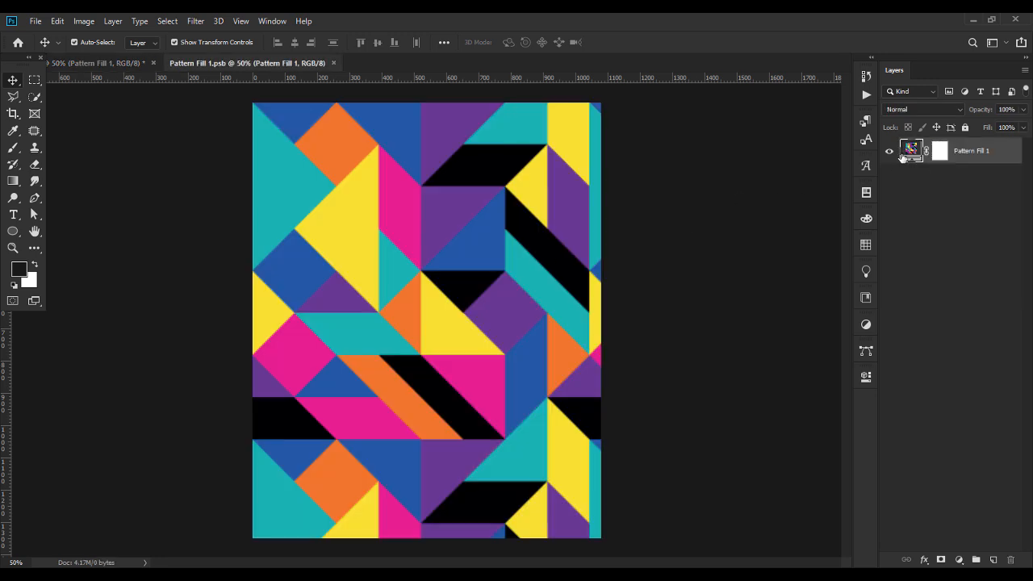
pyautogui.doubleClick(910, 150)
pyautogui.moveTo(323, 269); pyautogui.dragTo(627, 489)
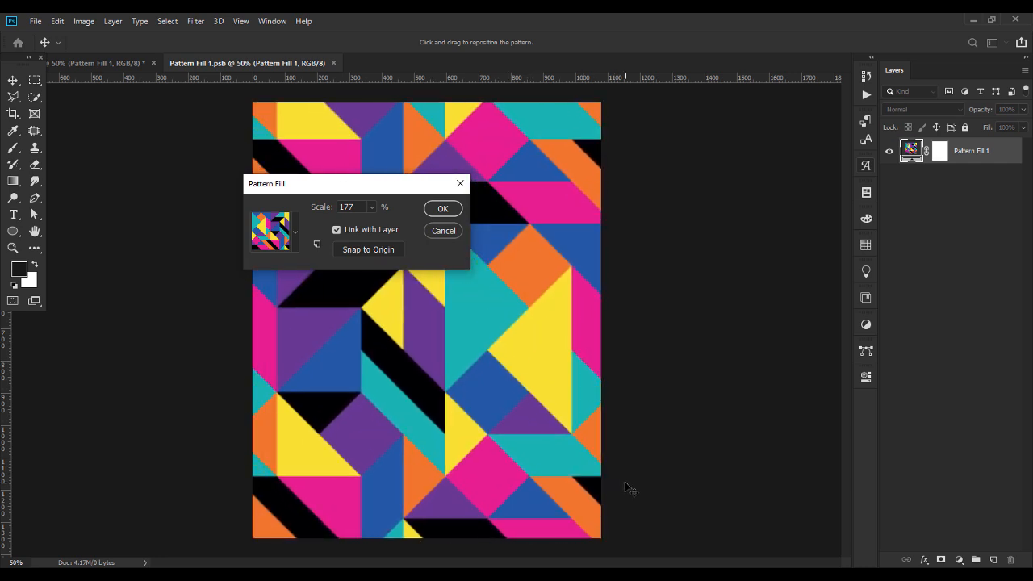
pyautogui.click(449, 214)
# Close the smart object document and return to the updated poster.
pyautogui.click(36, 21)
pyautogui.click(61, 105)
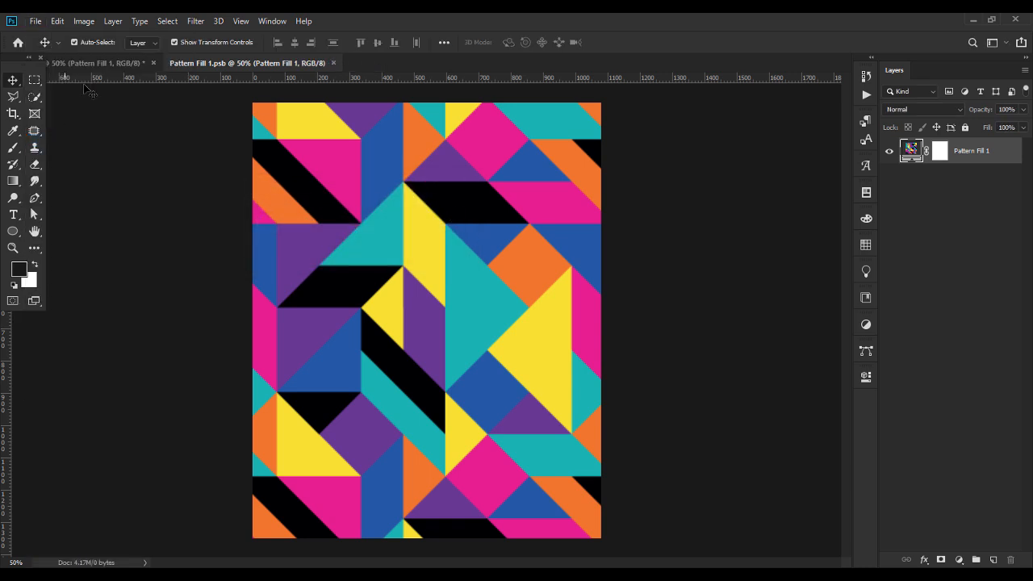
pyautogui.click(97, 63)
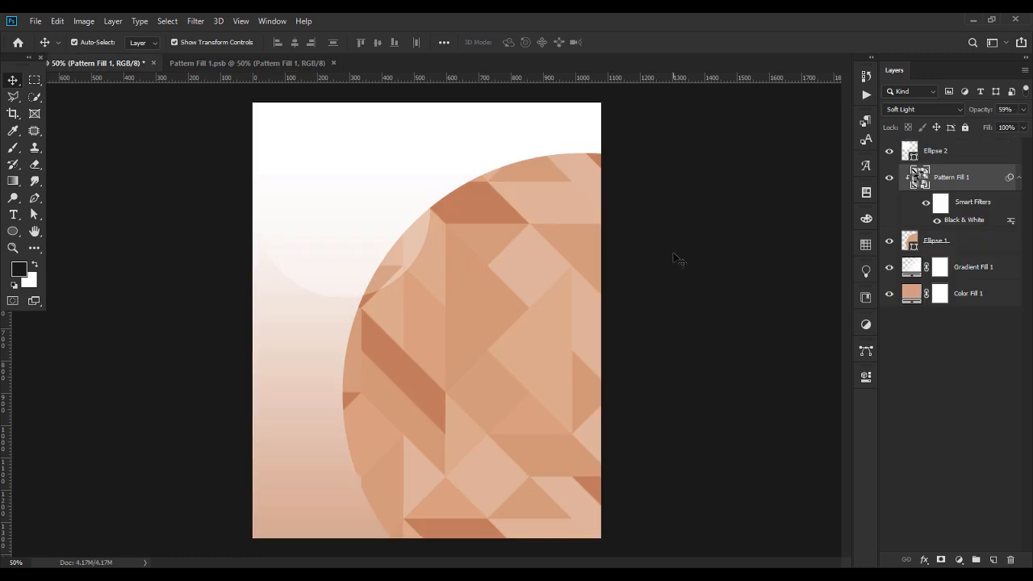
pyautogui.click(676, 258)
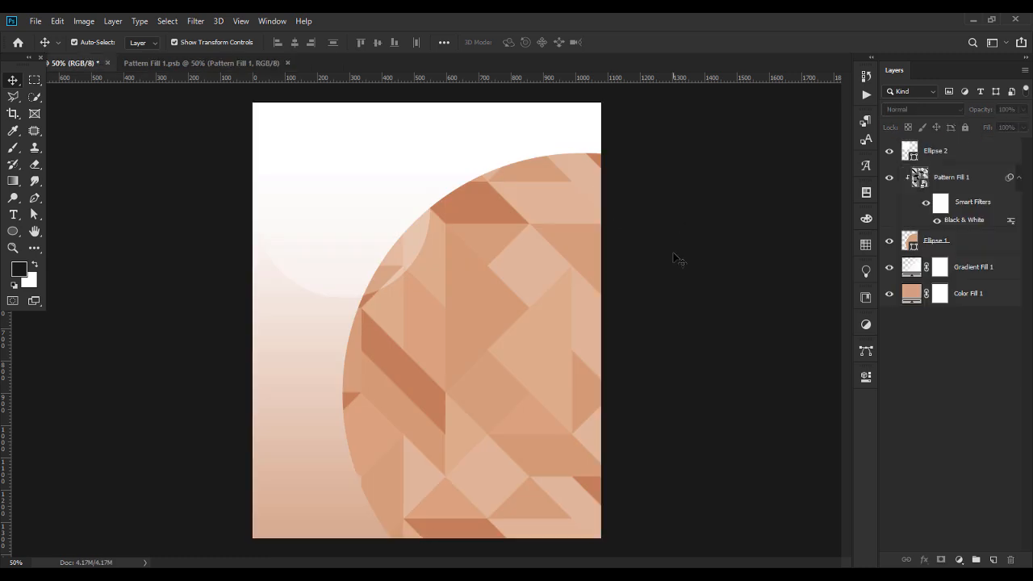
# Place the pink-haired model photo onto the poster.
pyautogui.click(362, 242)
pyautogui.click(714, 333)
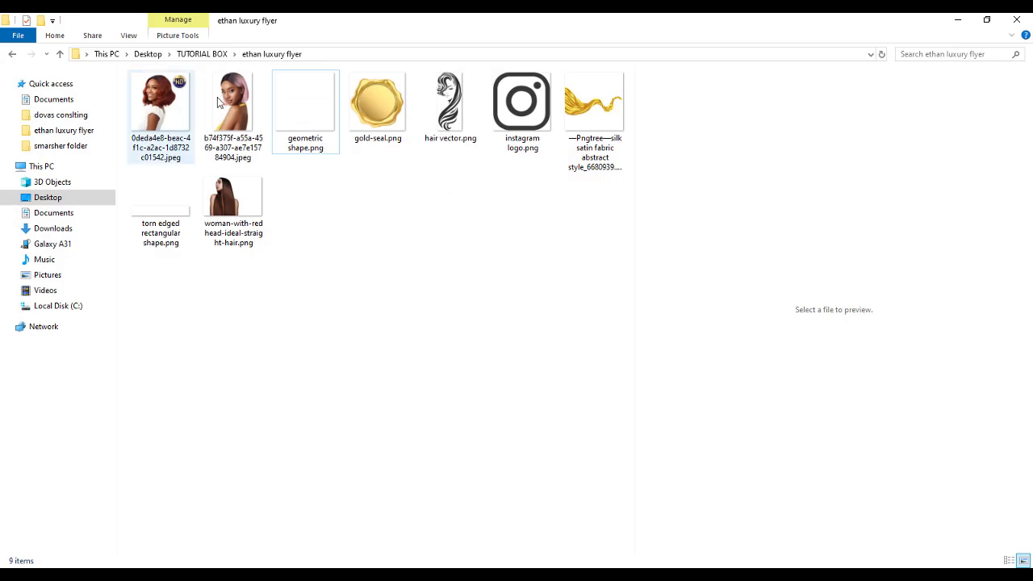
pyautogui.moveTo(217, 102); pyautogui.dragTo(502, 403)
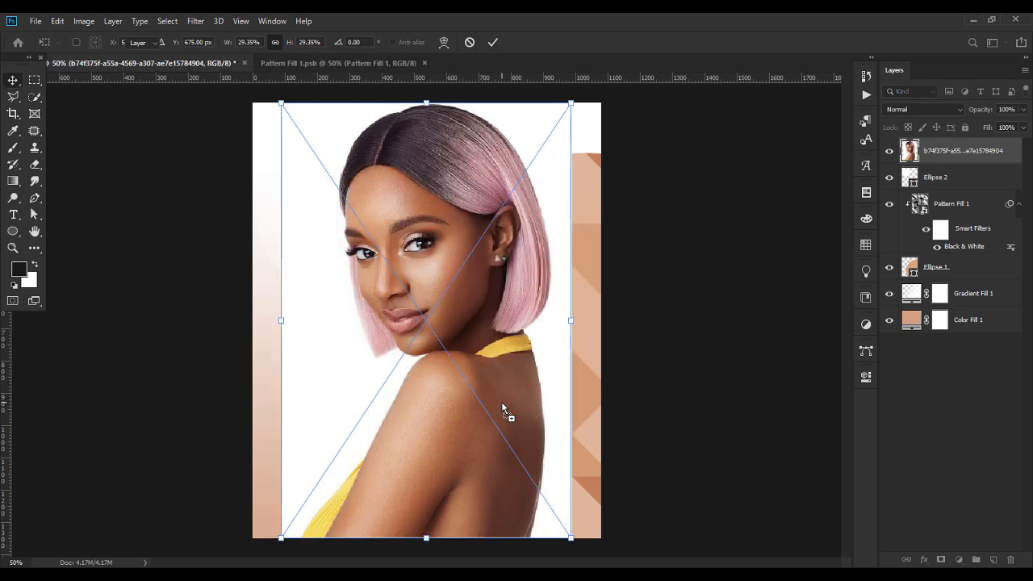
pyautogui.press('Return')
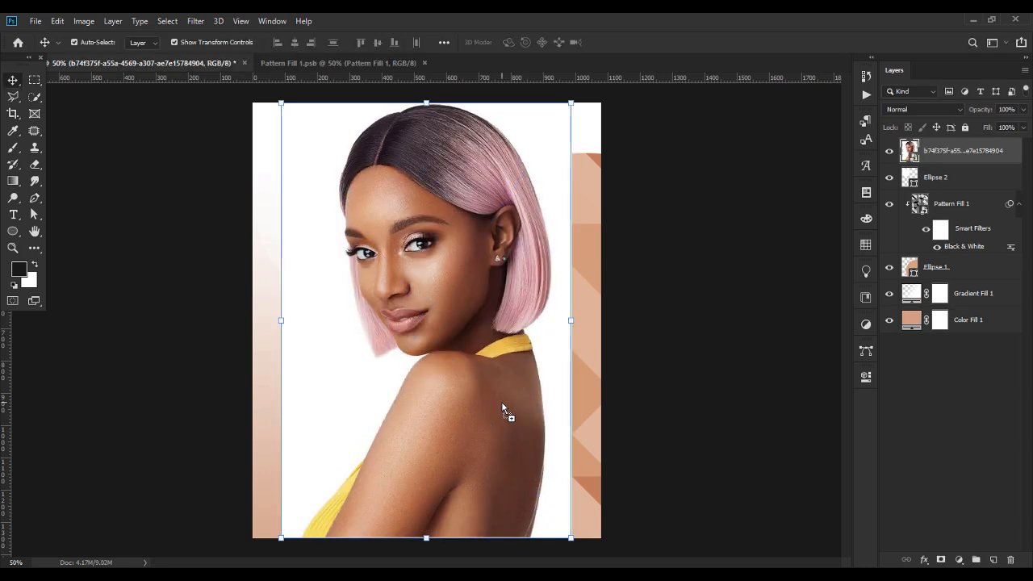
# Select the model with Select > Subject and mask out the white background.
pyautogui.click(168, 22)
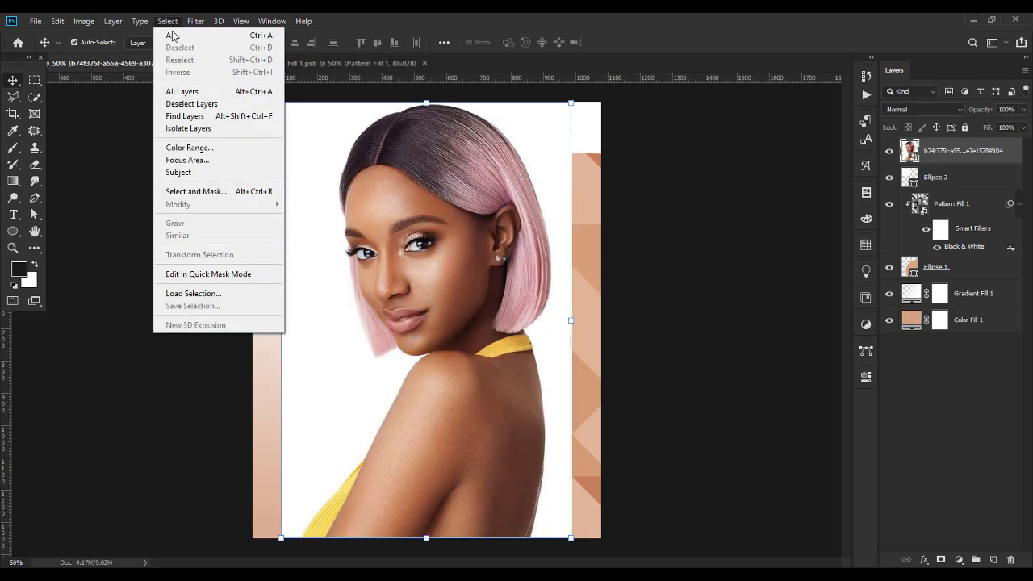
pyautogui.click(180, 173)
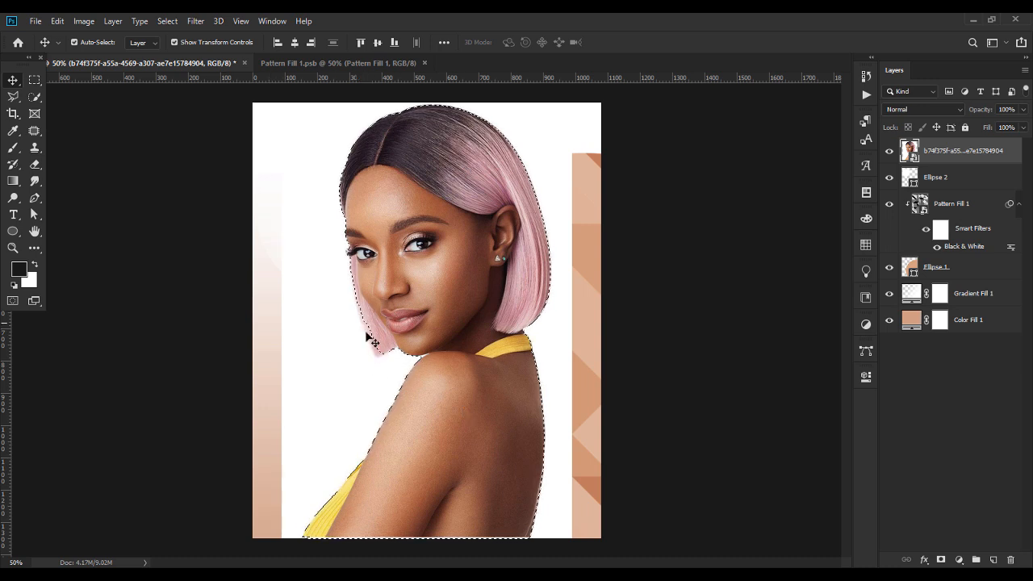
pyautogui.click(35, 96)
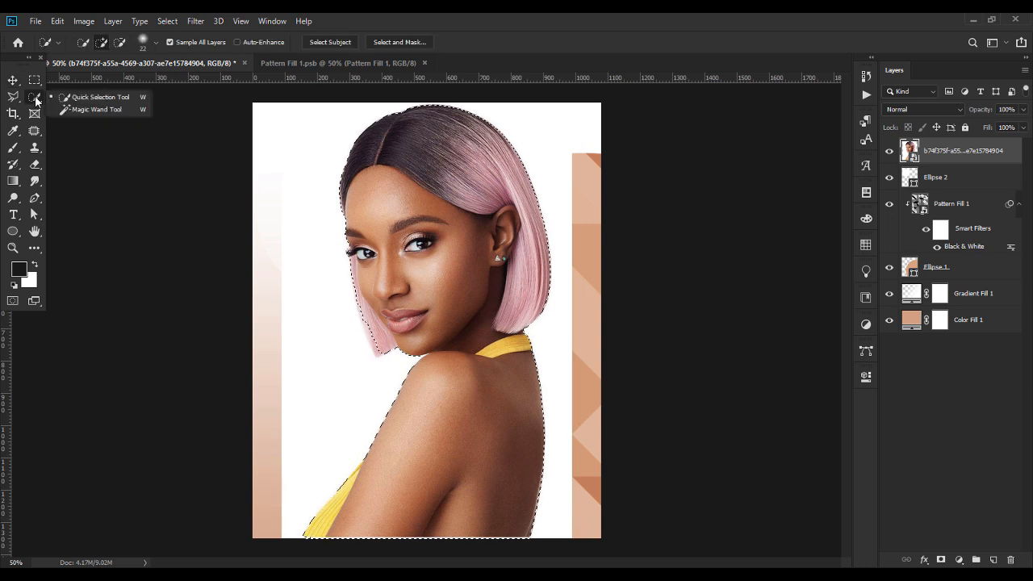
pyautogui.click(54, 97)
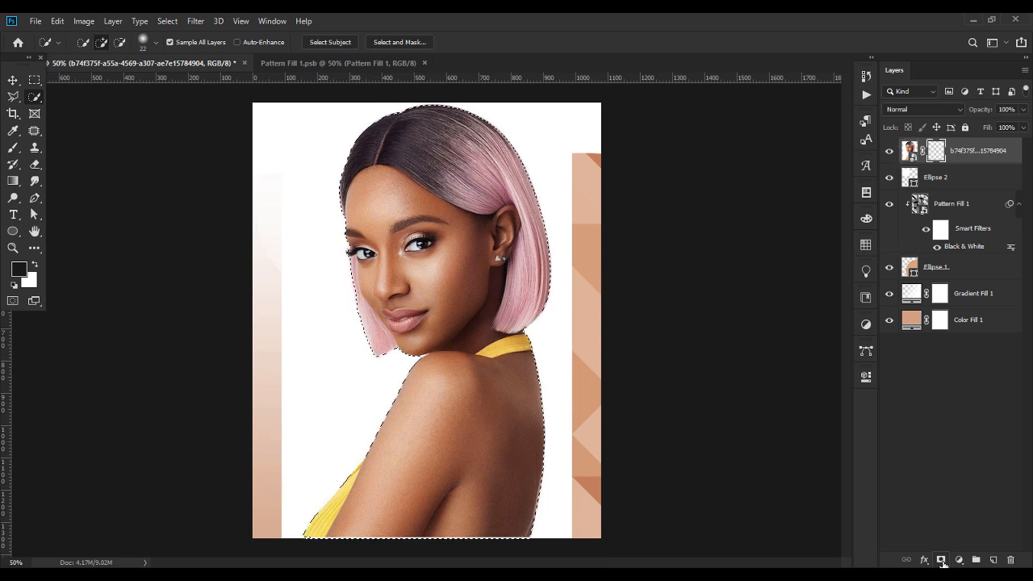
pyautogui.click(941, 559)
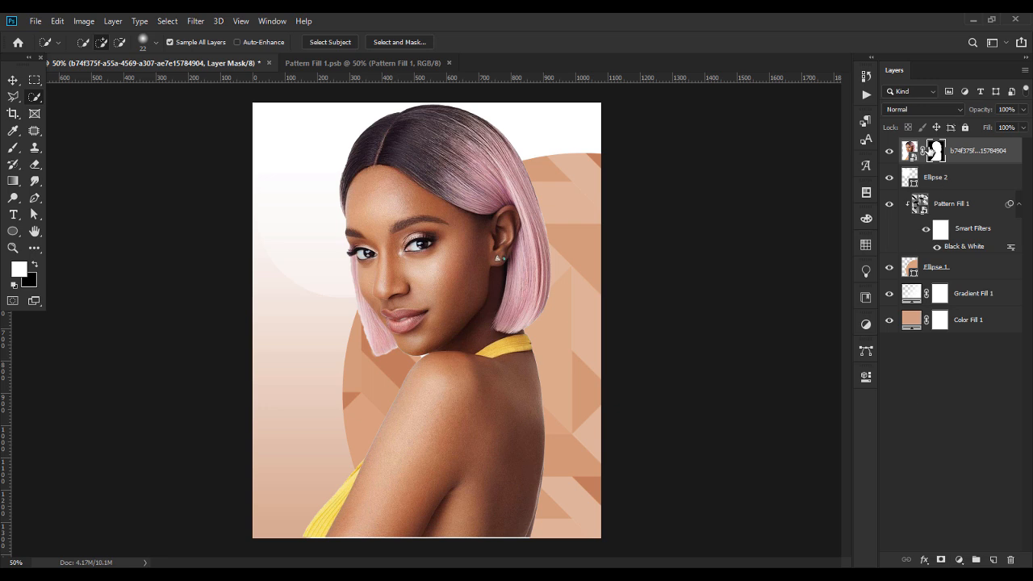
# Refine the mask edges with Smooth 9 and output a new masked layer.
pyautogui.doubleClick(935, 151)
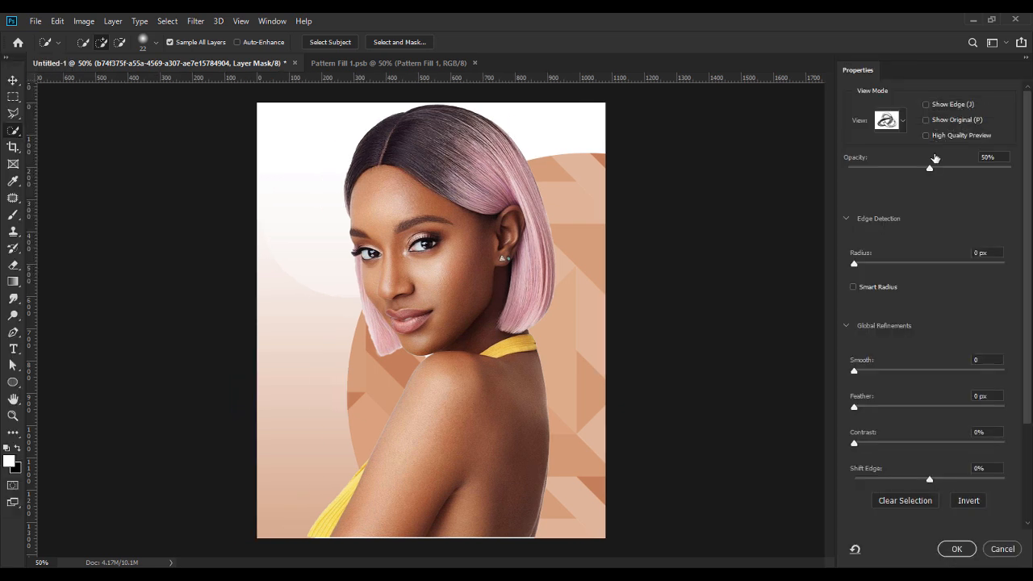
pyautogui.moveTo(854, 371); pyautogui.dragTo(869, 372)
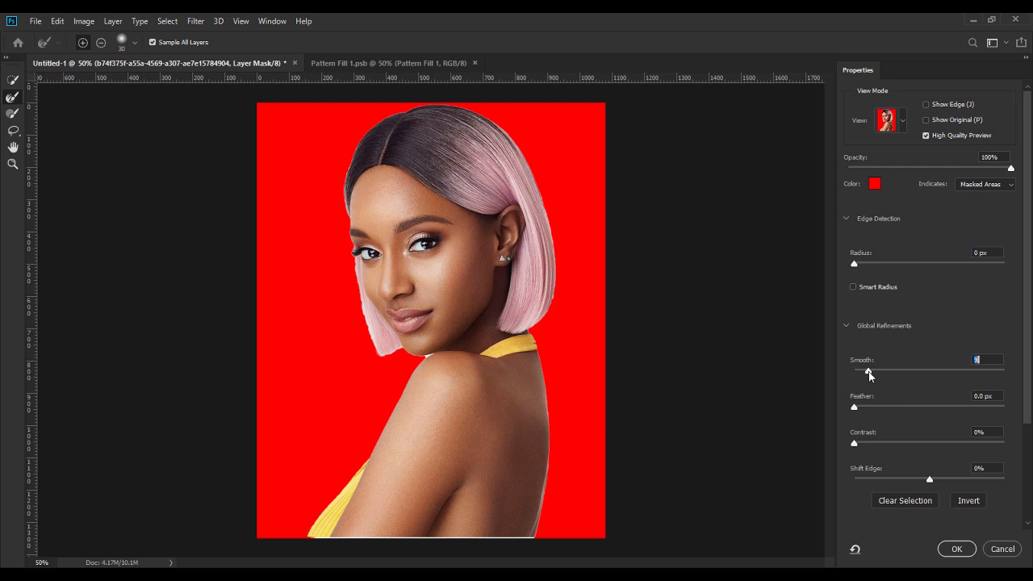
pyautogui.click(957, 548)
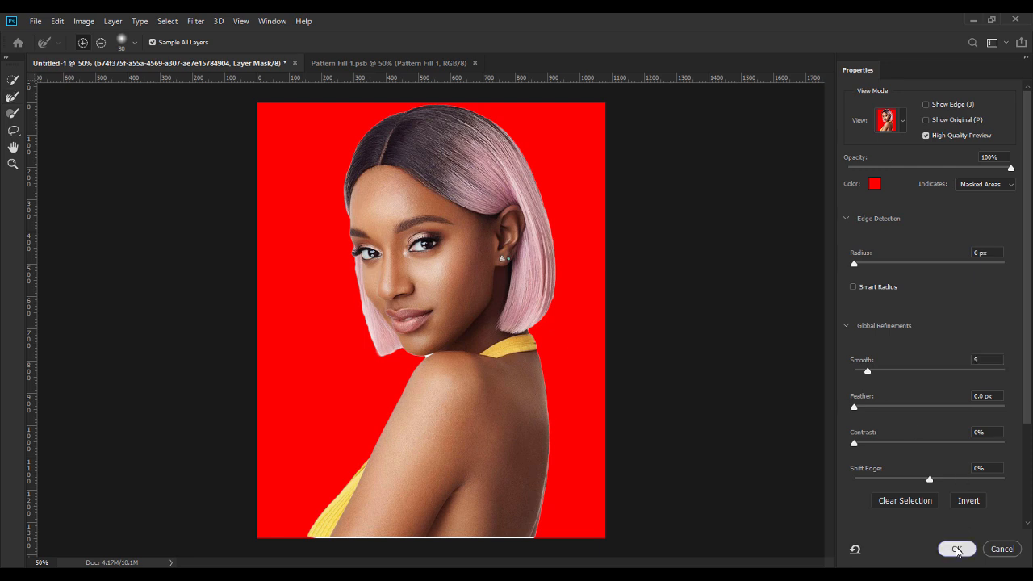
# Scale the pink-haired model to about 76% and move her right onto the circle.
pyautogui.press('v')
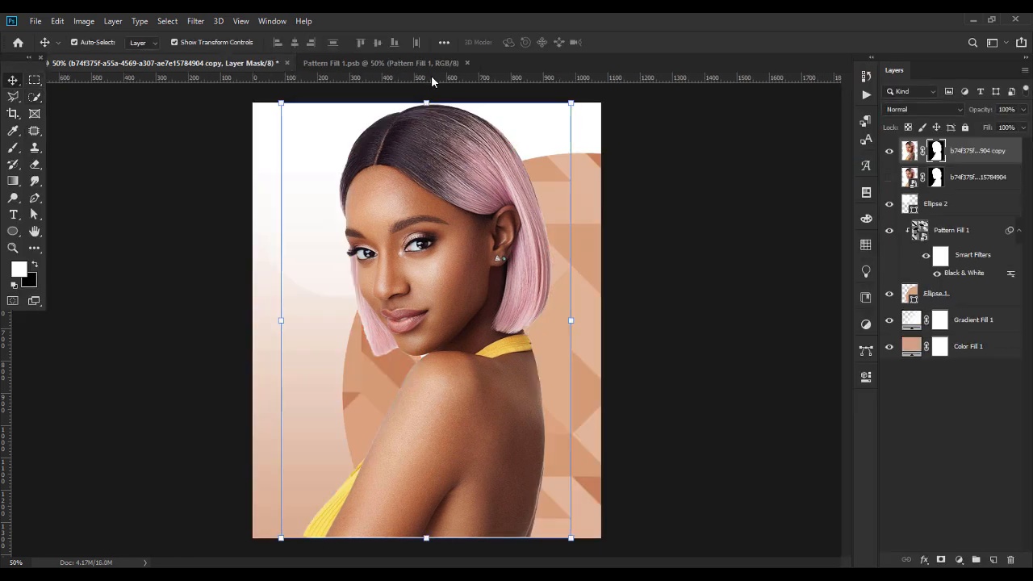
pyautogui.moveTo(426, 102); pyautogui.dragTo(429, 207)
pyautogui.moveTo(439, 250); pyautogui.dragTo(517, 237)
pyautogui.press('Return')
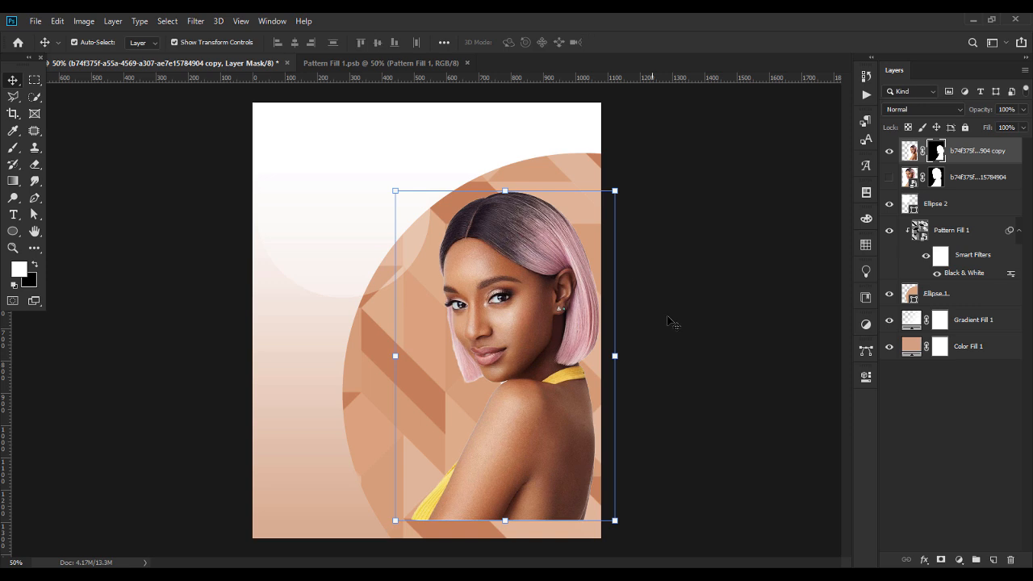
pyautogui.click(696, 337)
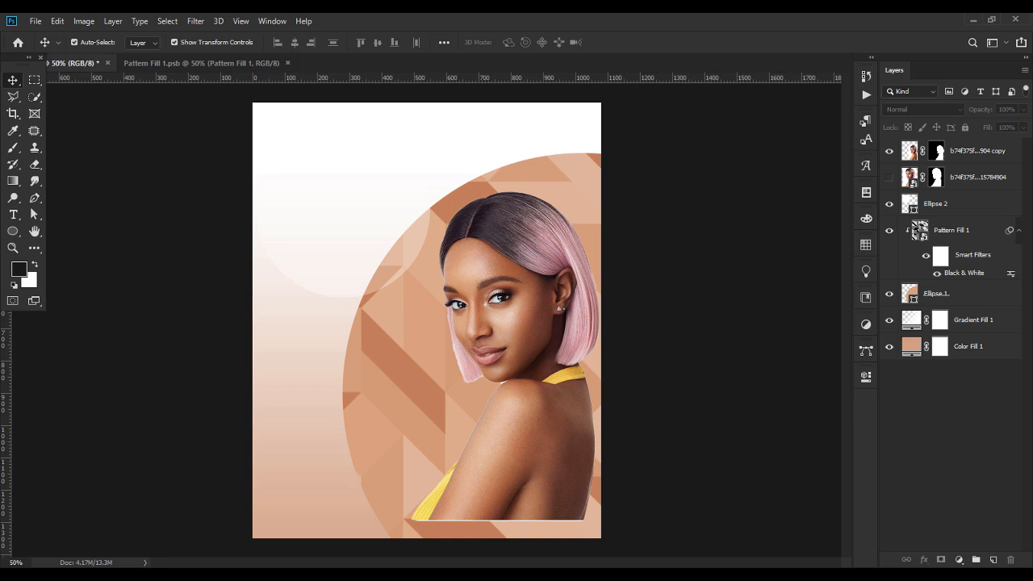
# Drag the long straight-haired model photo from the folder onto the poster.
pyautogui.hotkey('alt', 'Tab')
pyautogui.moveTo(229, 197); pyautogui.dragTo(572, 577)
pyautogui.moveTo(576, 533); pyautogui.dragTo(532, 477)
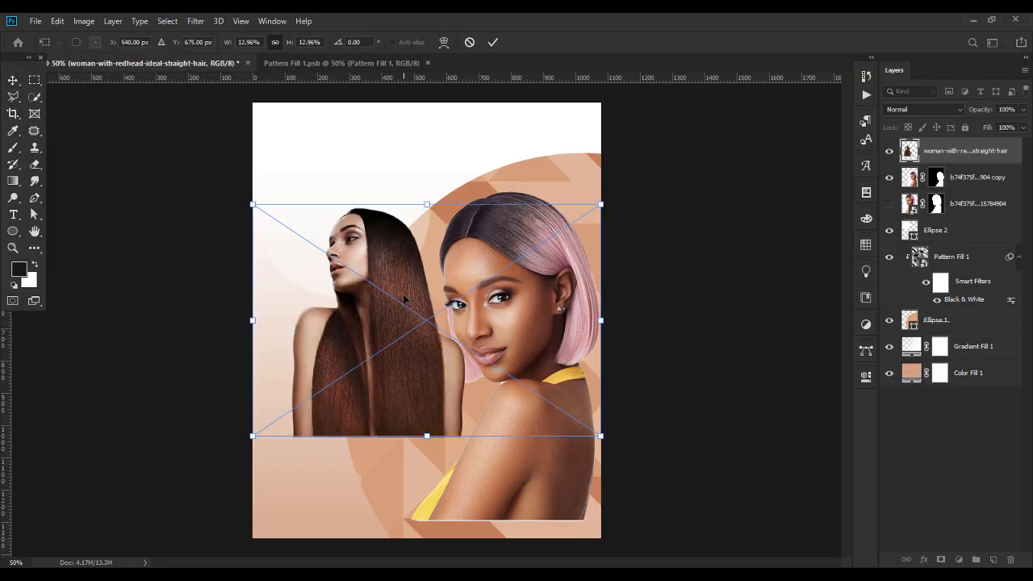
# Move the straight-haired model to the bottom right and shrink her.
pyautogui.press('Return')
pyautogui.moveTo(335, 312); pyautogui.dragTo(500, 472)
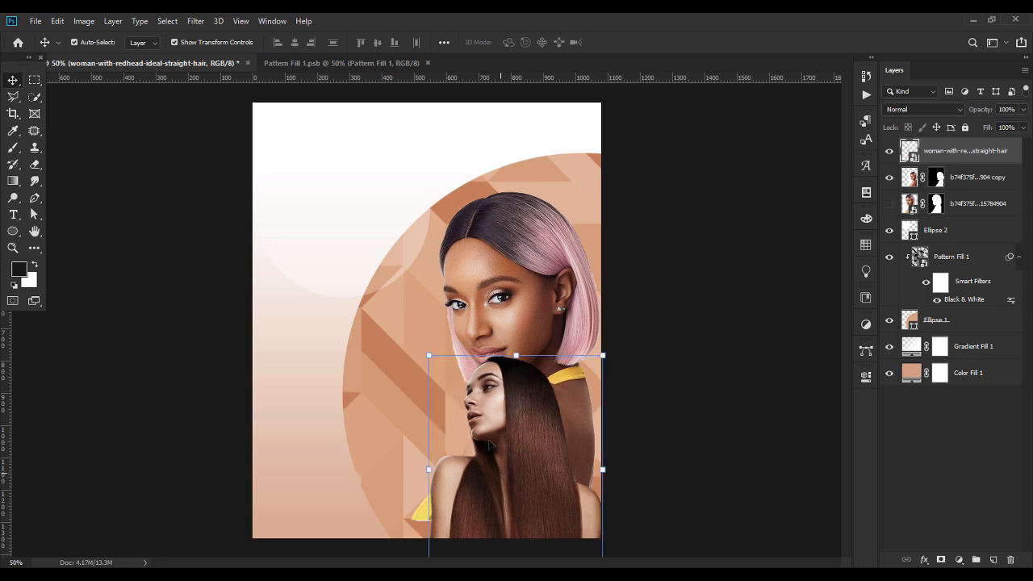
pyautogui.moveTo(515, 356); pyautogui.dragTo(567, 367)
pyautogui.press('Return')
pyautogui.click(676, 368)
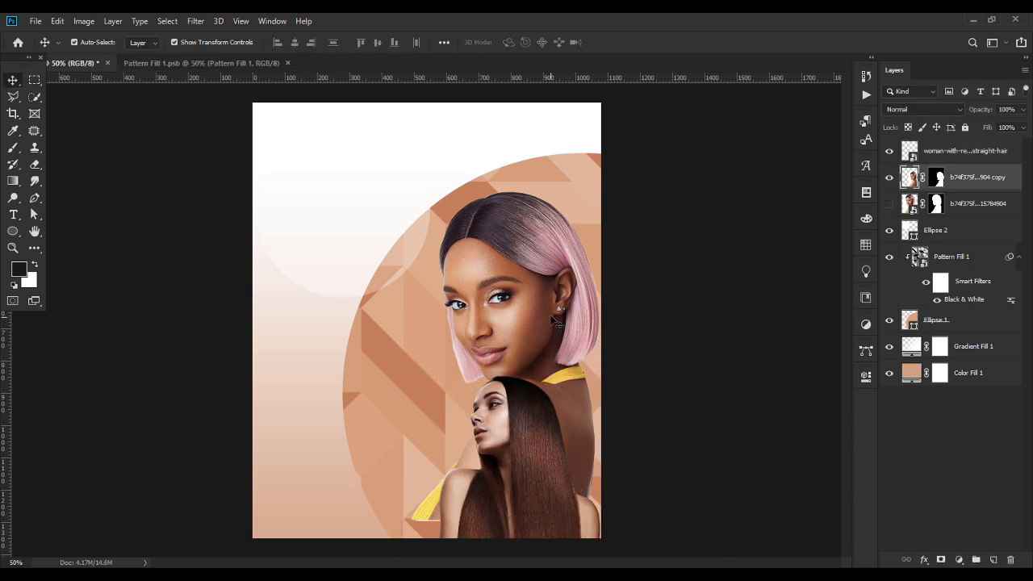
# Nudge the pink-haired model slightly up, then reselect the straight-haired layer.
pyautogui.moveTo(553, 322); pyautogui.dragTo(554, 320)
pyautogui.click(708, 332)
pyautogui.click(529, 476)
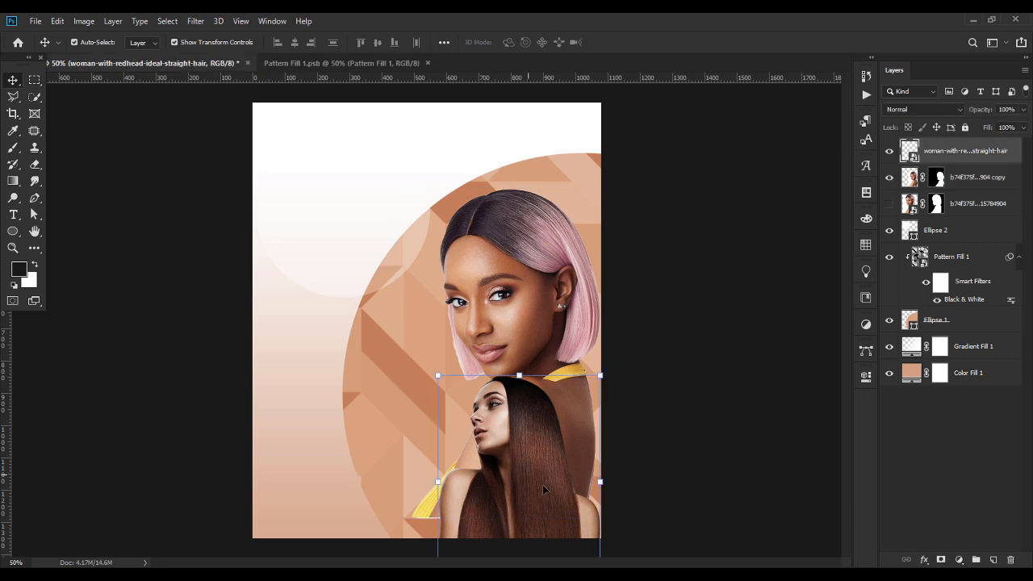
# Place the red-haired model photo onto the poster.
pyautogui.hotkey('alt', 'Tab')
pyautogui.moveTo(169, 121); pyautogui.dragTo(462, 440)
pyautogui.press('Return')
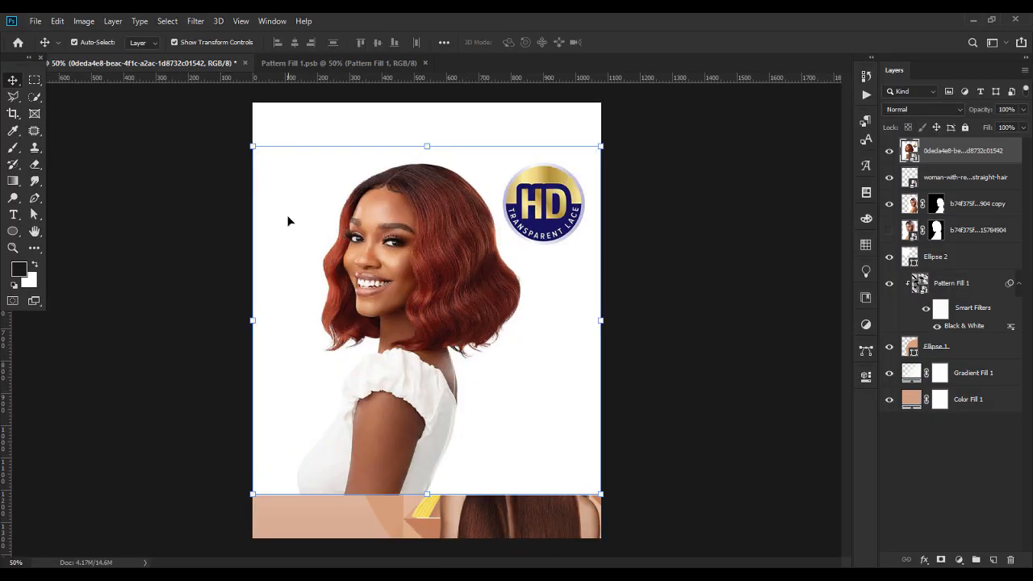
# Select the red-haired model as subject and subtract the lower-right background with Quick Selection.
pyautogui.click(167, 21)
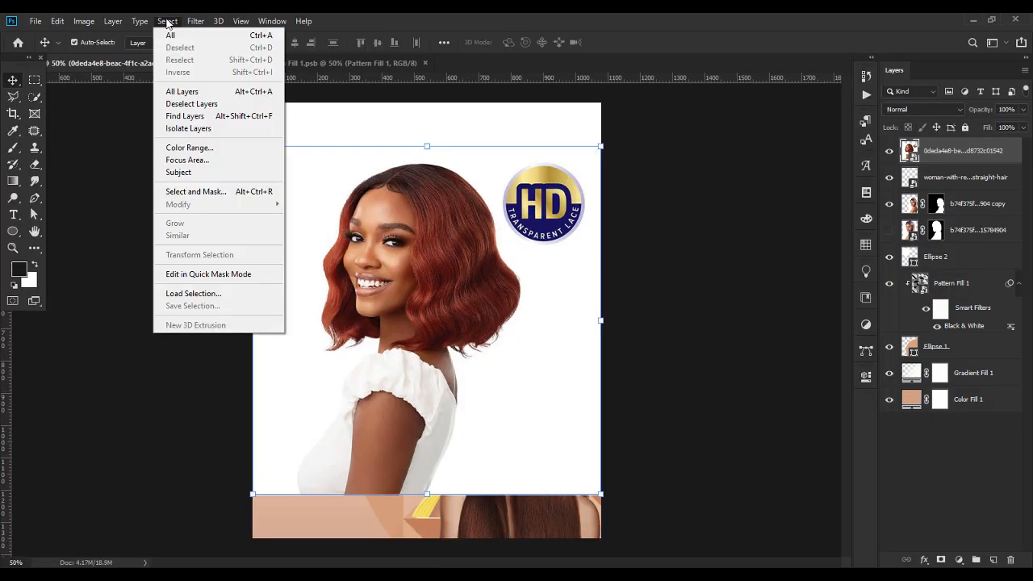
pyautogui.click(189, 176)
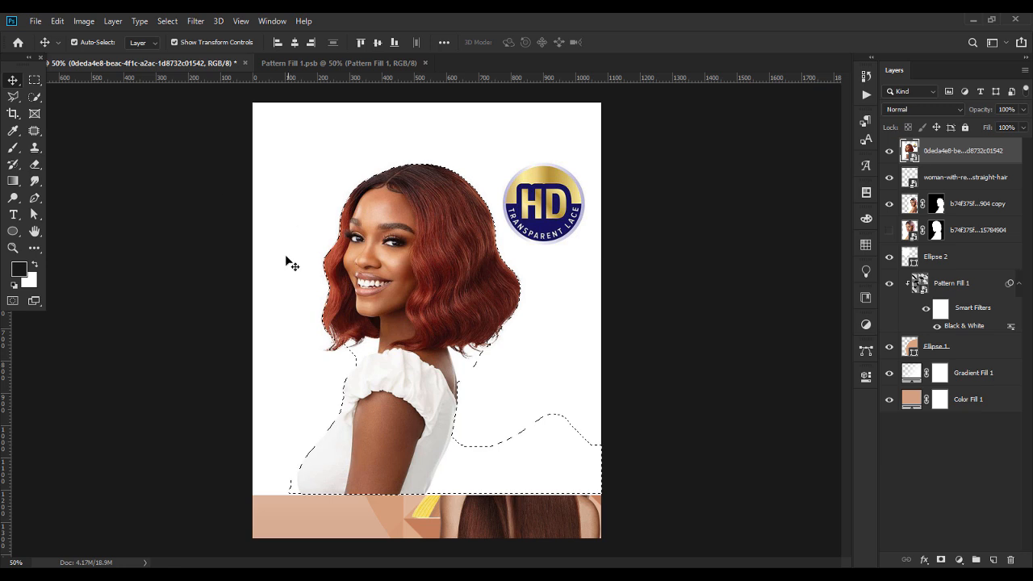
pyautogui.click(34, 97)
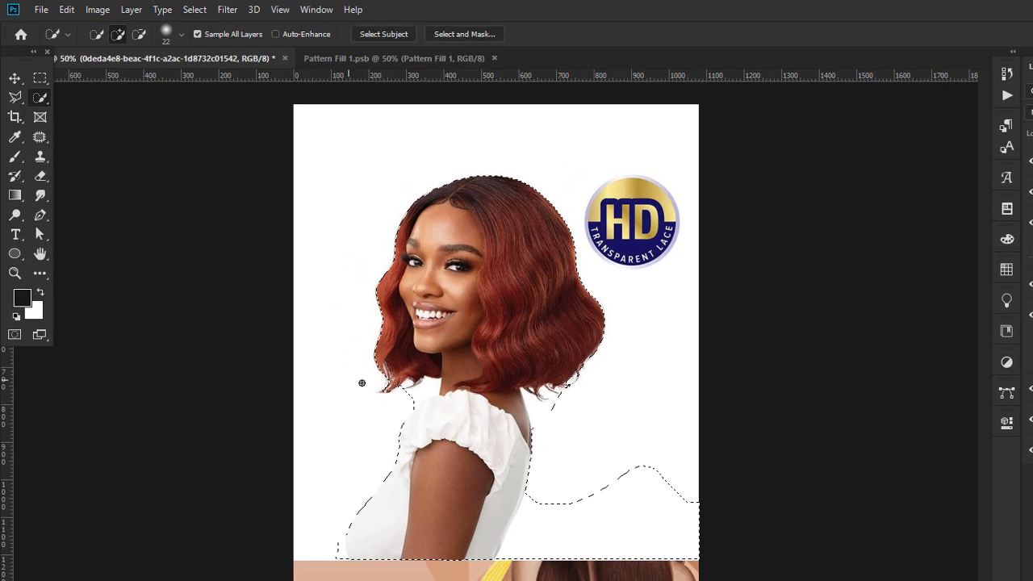
pyautogui.click(540, 522)
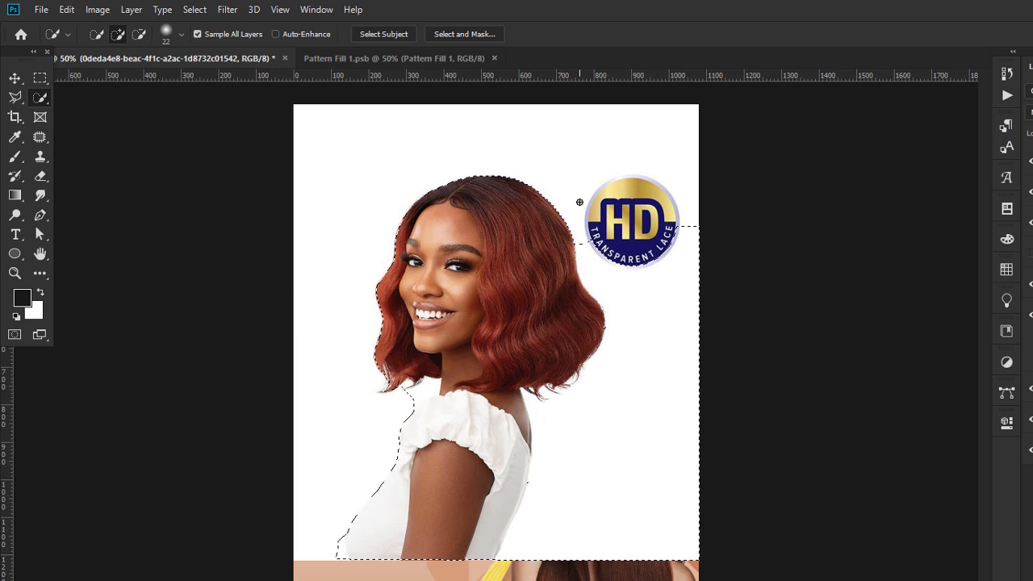
pyautogui.hotkey('ctrl', 'z')
pyautogui.click(139, 34)
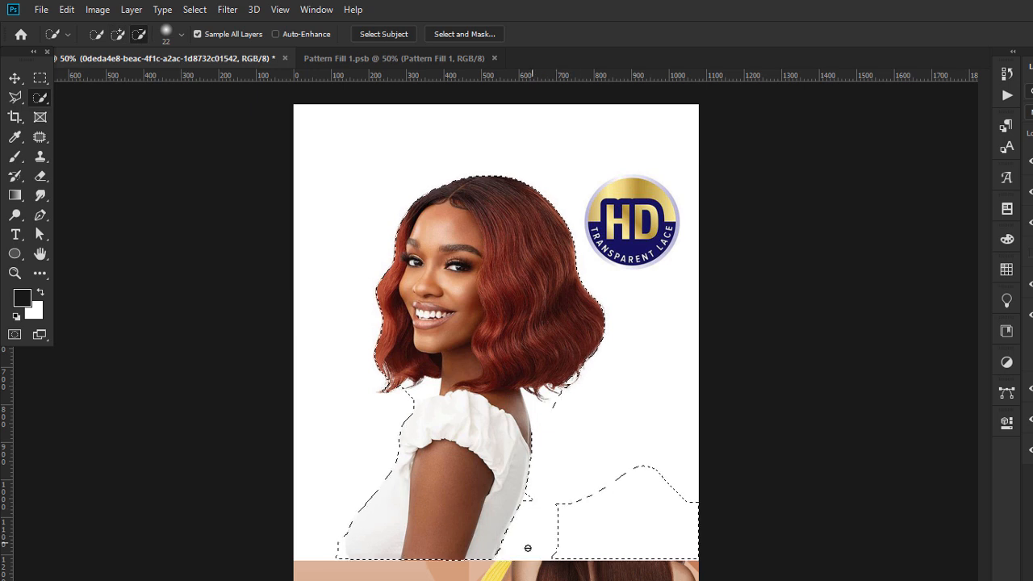
pyautogui.moveTo(535, 537); pyautogui.dragTo(626, 495)
pyautogui.click(117, 34)
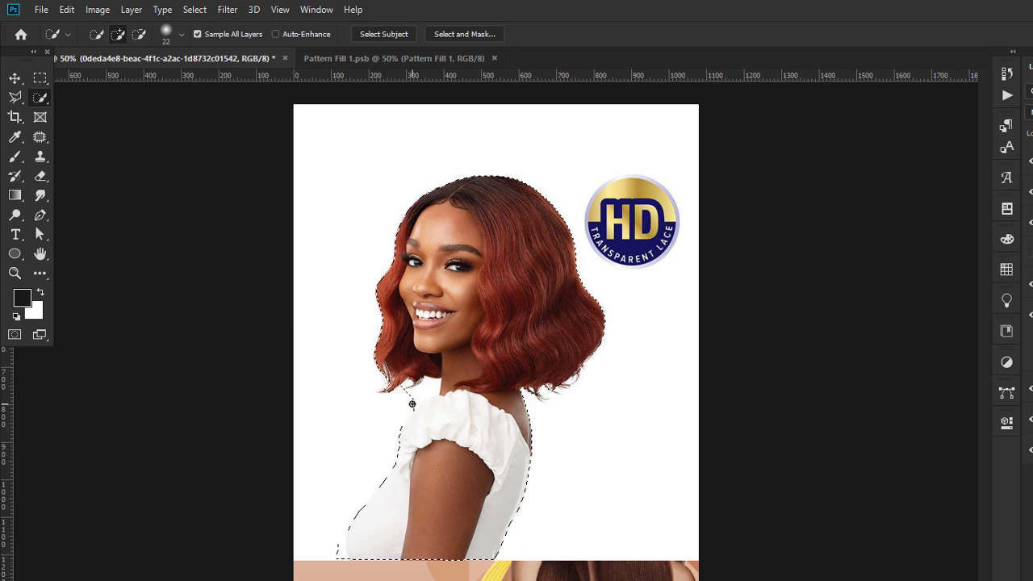
pyautogui.click(139, 34)
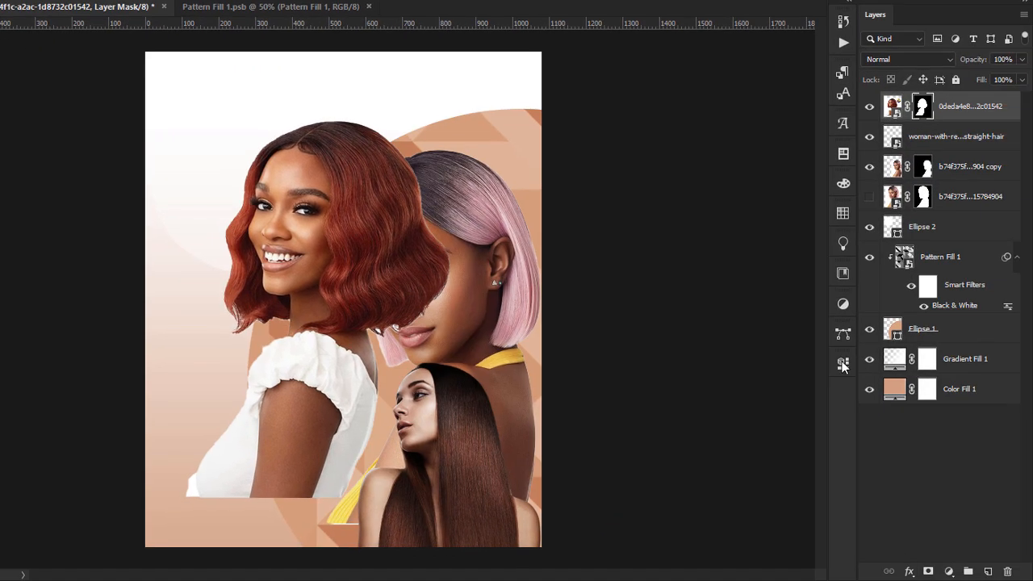
# Refine the red-haired model's mask with Smooth 8 and output a masked copy.
pyautogui.doubleClick(922, 108)
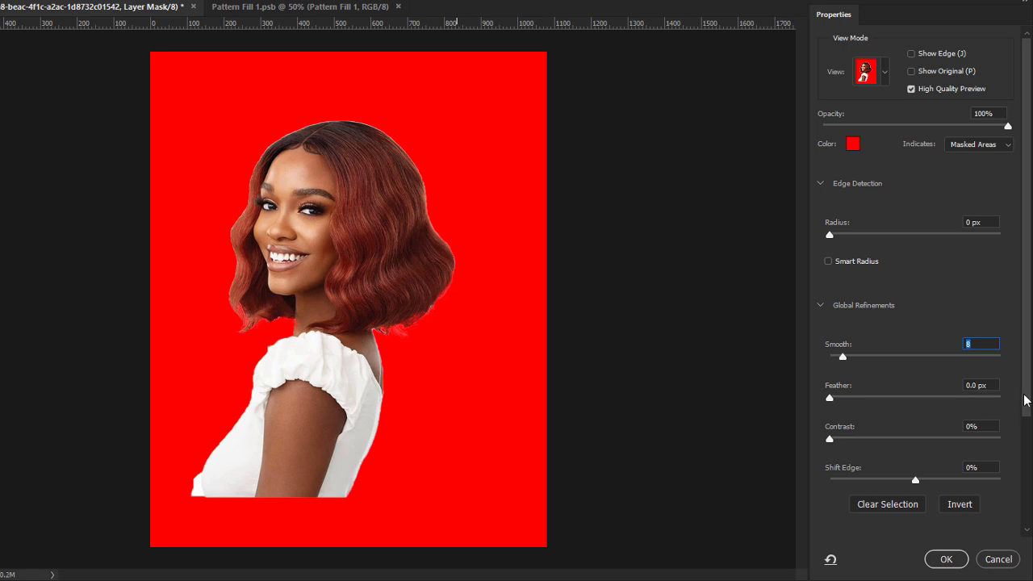
pyautogui.click(945, 559)
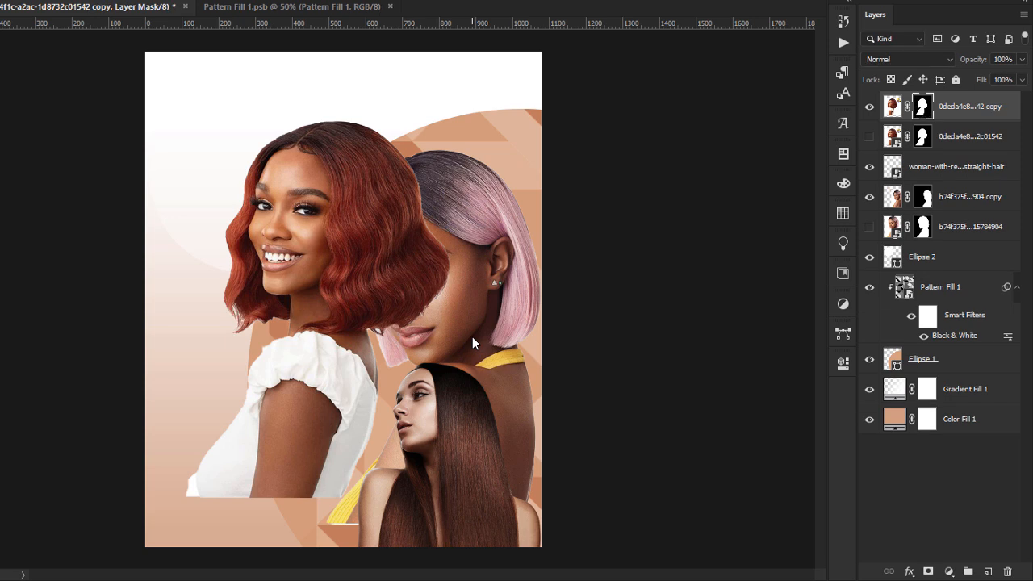
# Scale the red-haired model to about 94.67% and move her to the lower left.
pyautogui.hotkey('ctrl', 't')
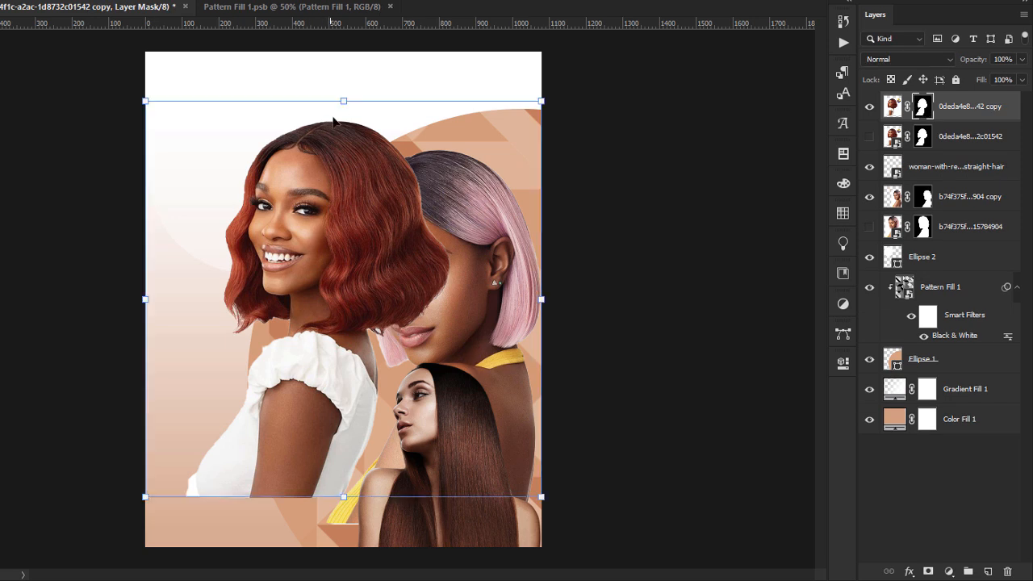
pyautogui.moveTo(343, 100); pyautogui.dragTo(328, 209)
pyautogui.moveTo(338, 302); pyautogui.dragTo(331, 381)
pyautogui.moveTo(325, 303); pyautogui.dragTo(329, 379)
pyautogui.moveTo(345, 478); pyautogui.dragTo(331, 446)
pyautogui.moveTo(340, 345); pyautogui.dragTo(339, 343)
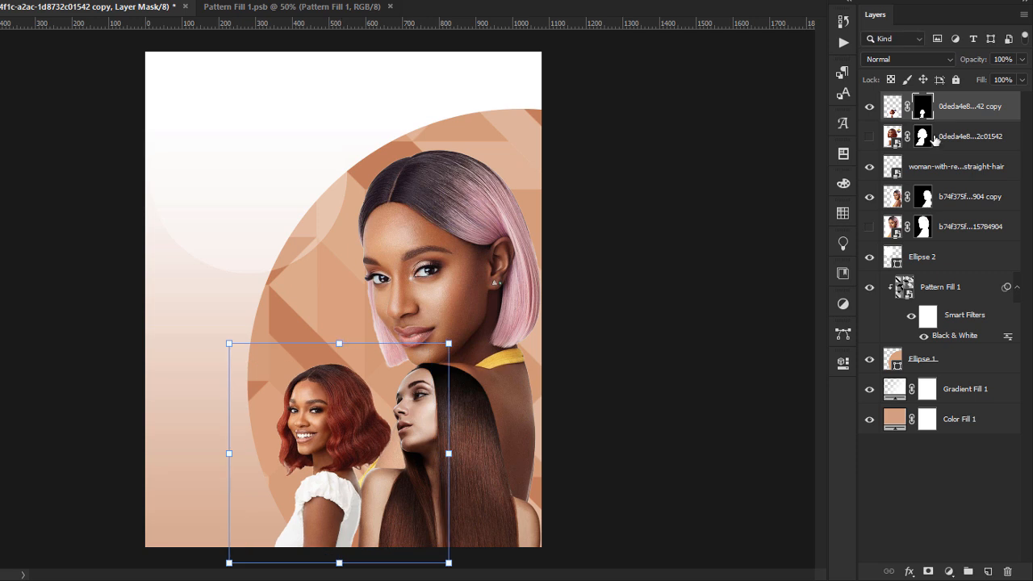
# Delete the hidden original layers and put the red-haired model below the straight-haired one.
pyautogui.click(970, 136)
pyautogui.press('Delete')
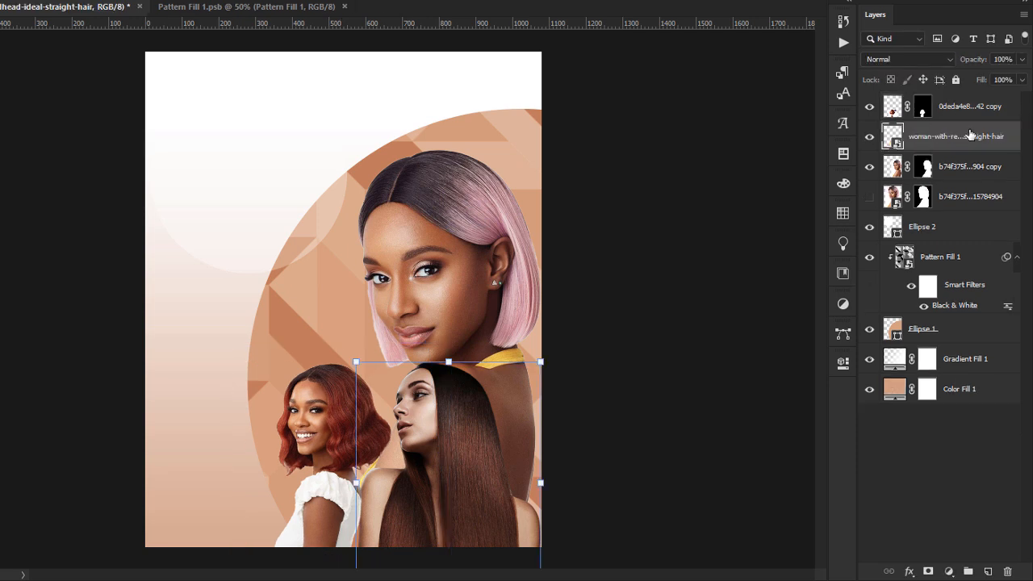
pyautogui.moveTo(965, 107); pyautogui.dragTo(961, 146)
pyautogui.click(957, 196)
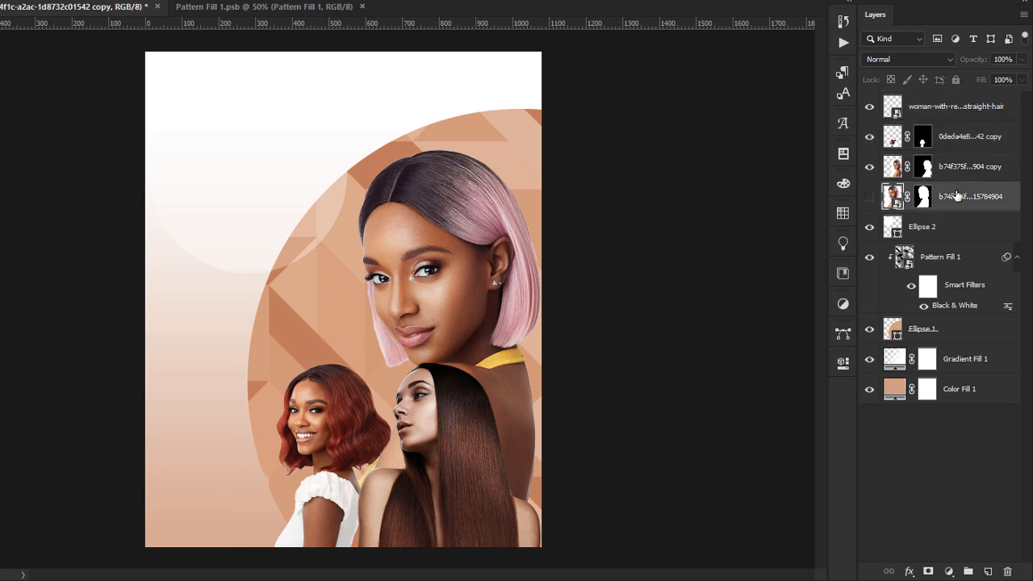
pyautogui.press('Delete')
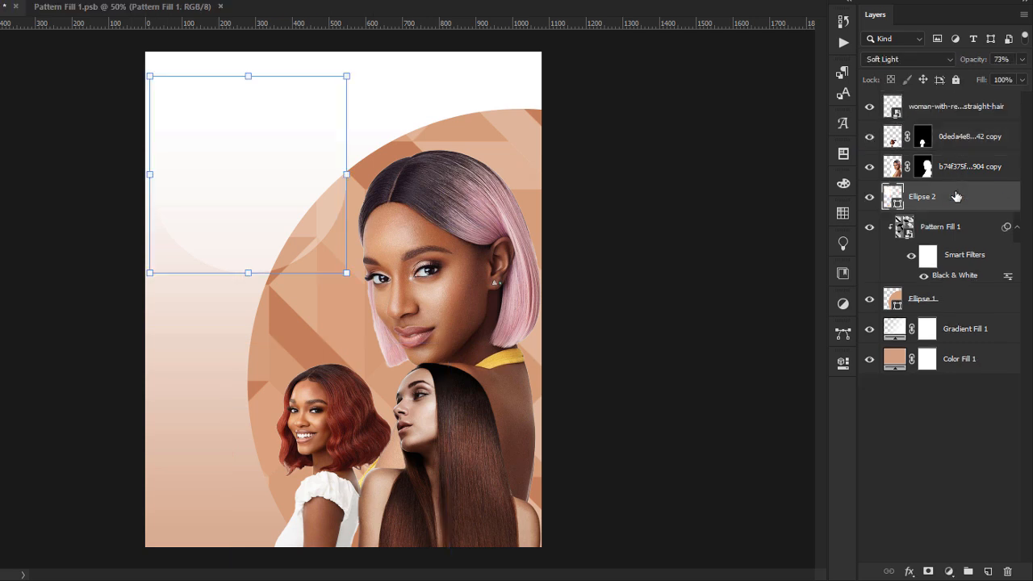
pyautogui.click(934, 108)
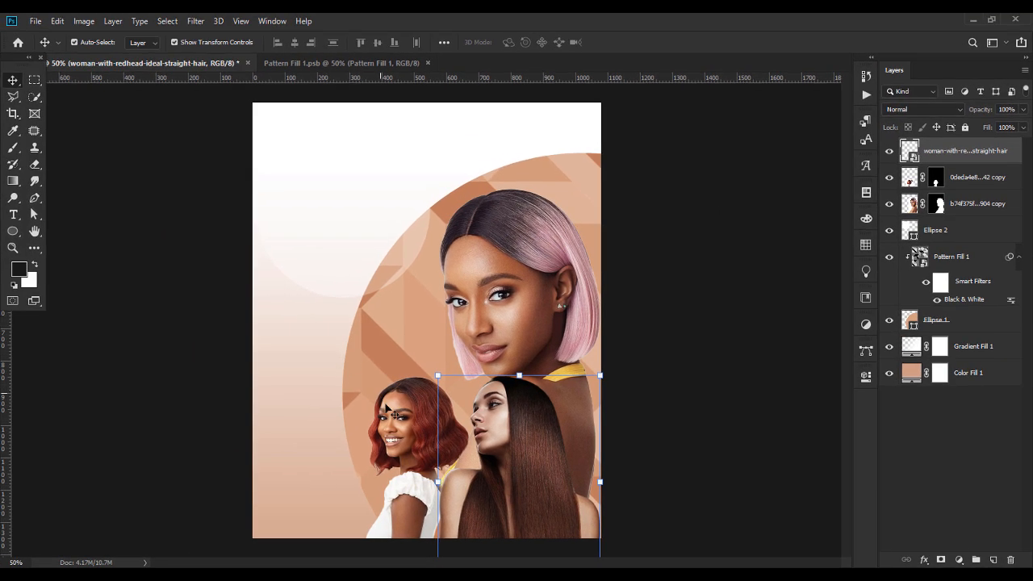
# Select the red-haired model and discard an accidental rotation.
pyautogui.click(314, 405)
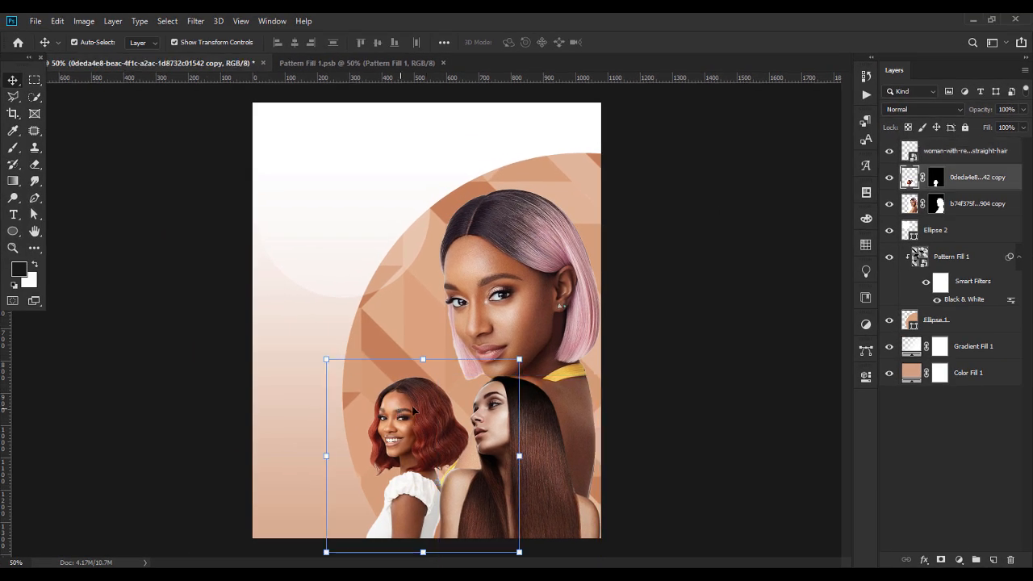
pyautogui.moveTo(422, 359)
pyautogui.mouseDown()
pyautogui.moveTo(420, 372)
pyautogui.moveTo(425, 353)
pyautogui.mouseUp()
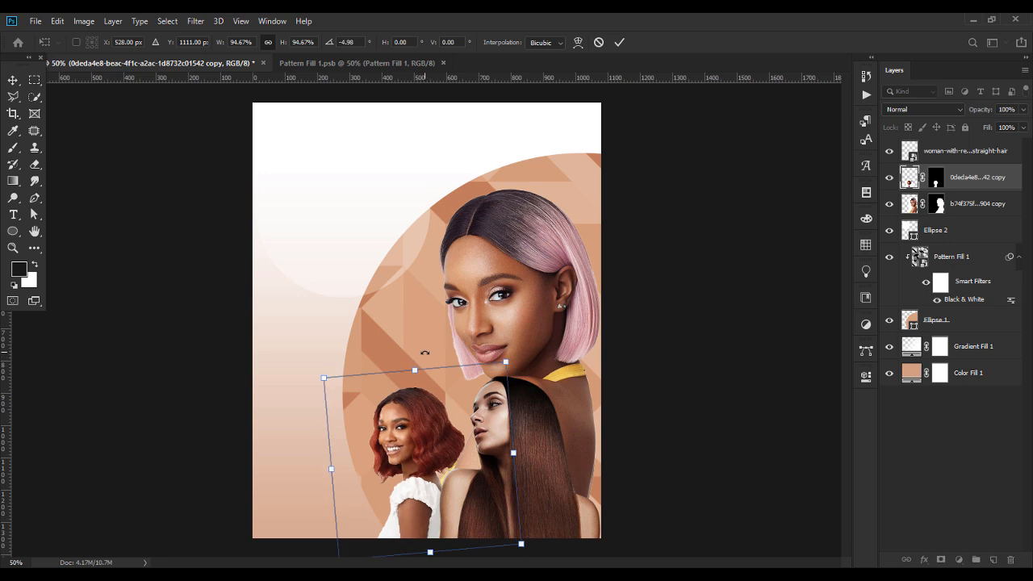
pyautogui.press('Escape')
# Nudge the pink-haired model 16 px to the right.
pyautogui.click(702, 403)
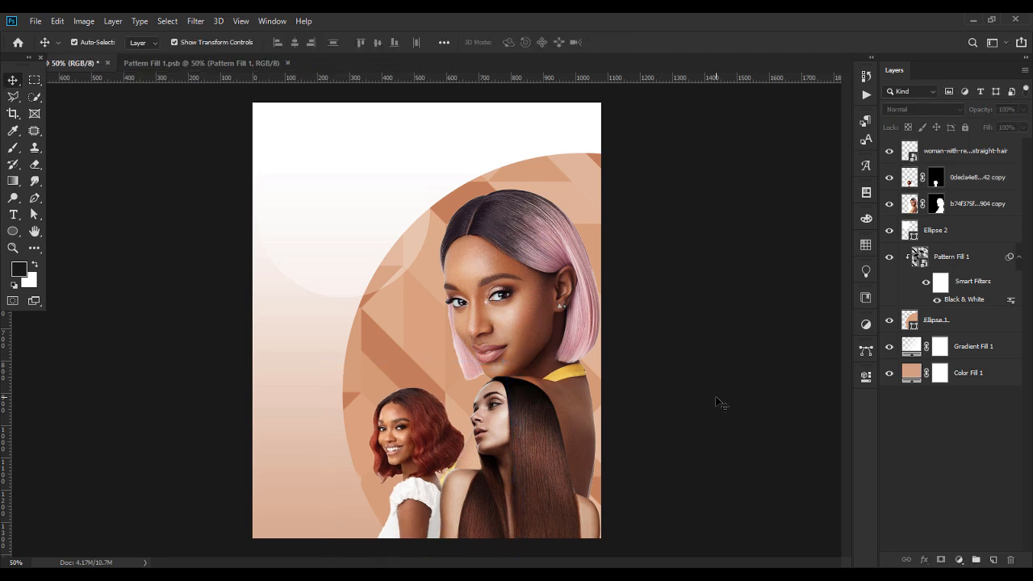
pyautogui.click(523, 303)
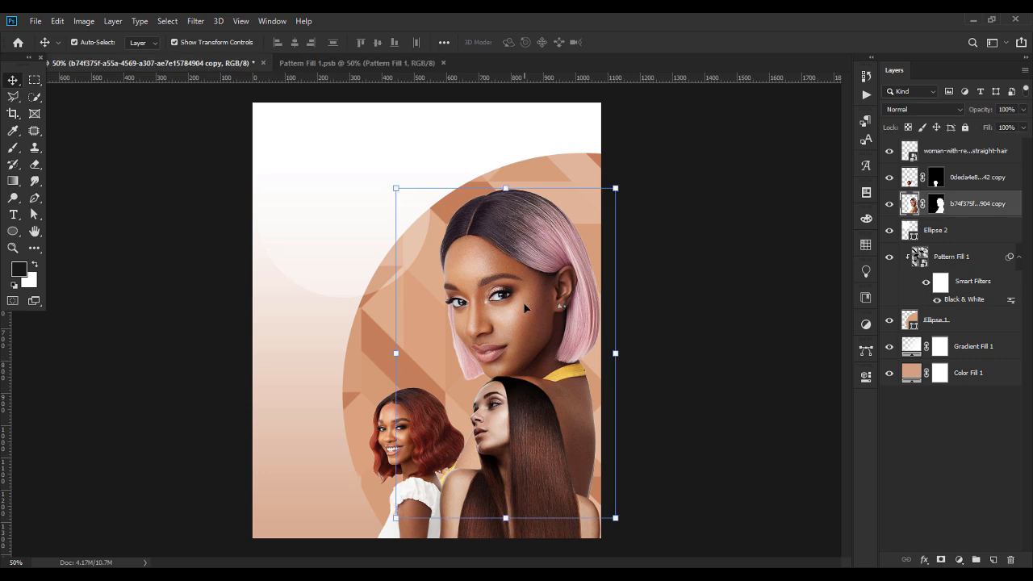
pyautogui.moveTo(523, 301); pyautogui.dragTo(531, 307)
pyautogui.click(680, 346)
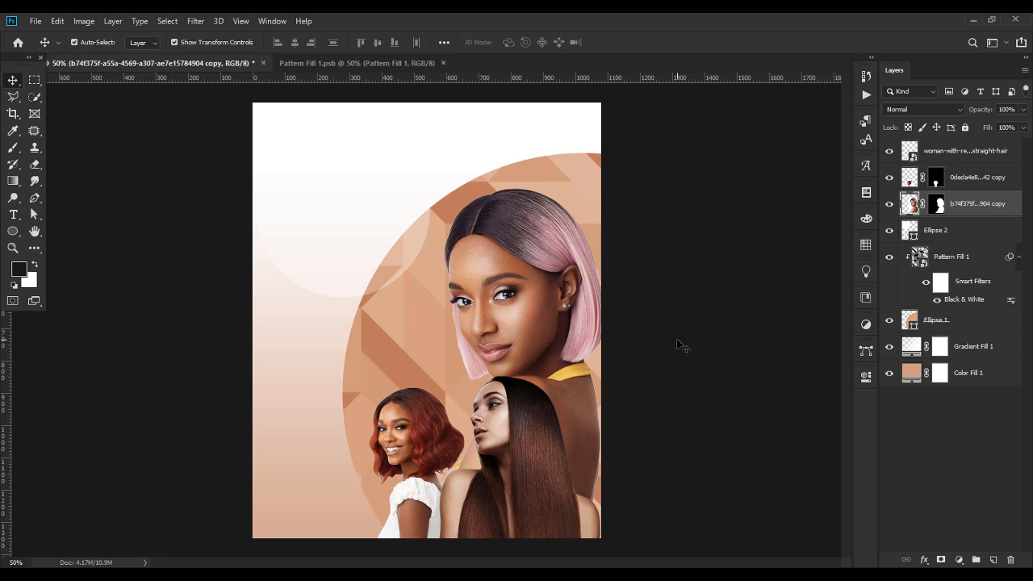
# Convert the red-haired and pink-haired model layers to smart objects.
pyautogui.click(976, 179)
pyautogui.rightClick(977, 181)
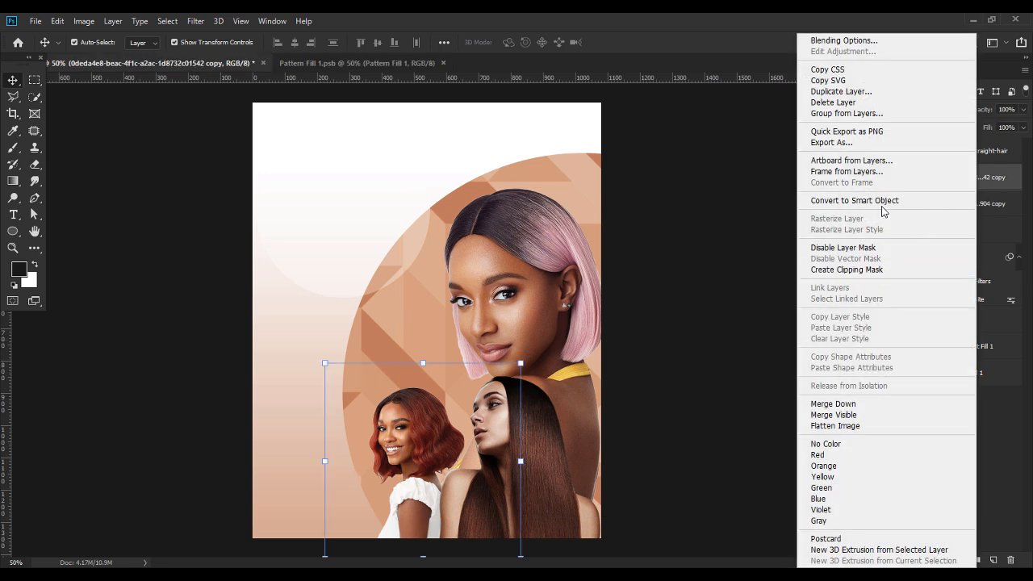
pyautogui.click(926, 201)
pyautogui.click(969, 205)
pyautogui.rightClick(968, 205)
pyautogui.click(875, 201)
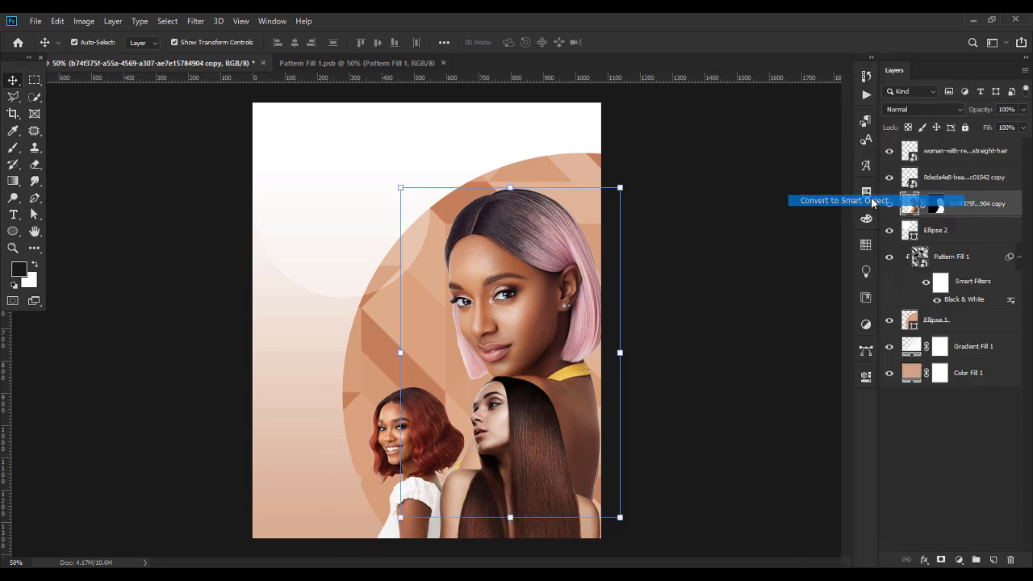
# Combine all three models into one smart object, shift it up-left, and check its contents.
pyautogui.keyDown('shift'); pyautogui.click(969, 159); pyautogui.keyUp('shift')
pyautogui.rightClick(968, 159)
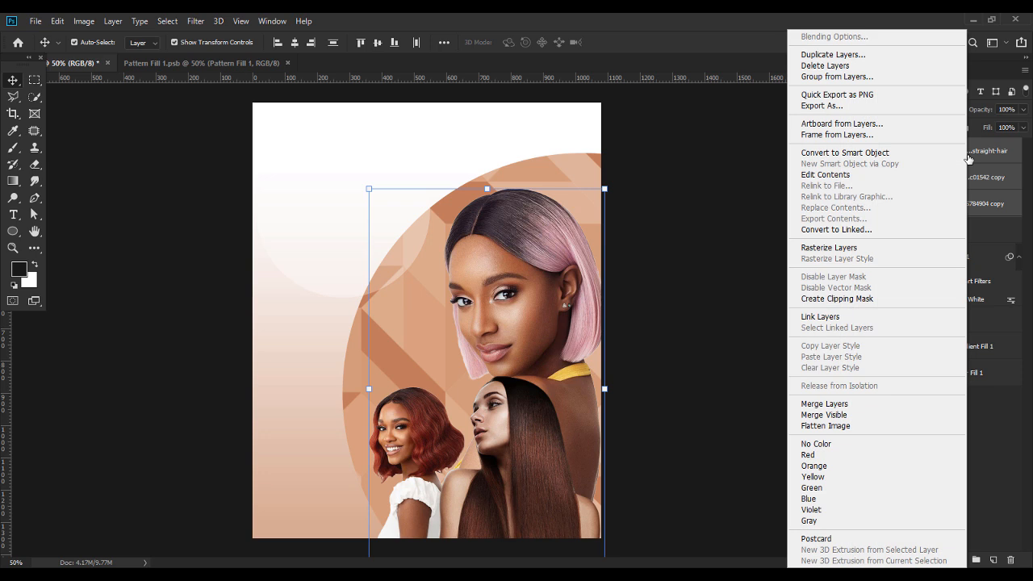
pyautogui.click(871, 155)
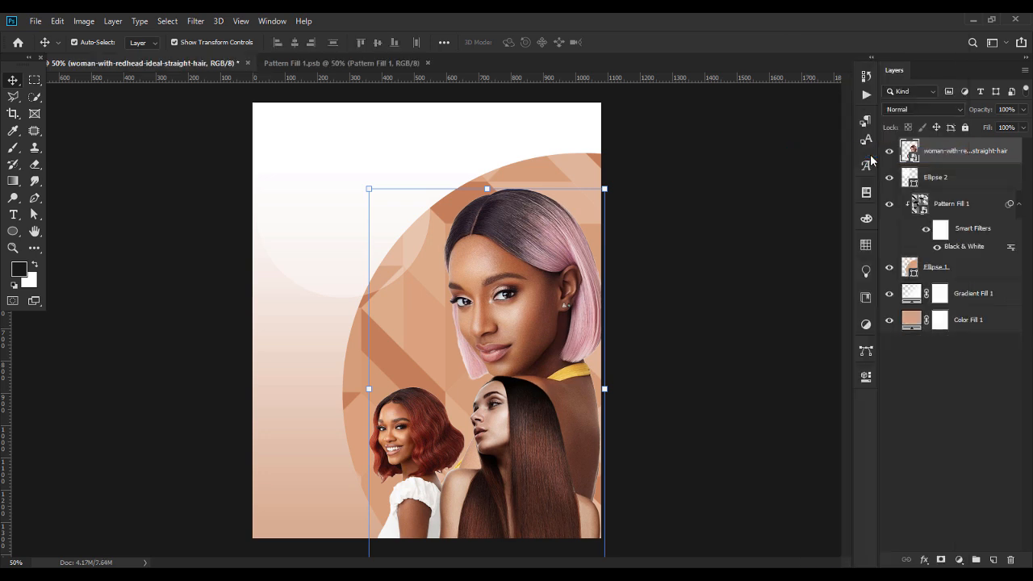
pyautogui.moveTo(500, 334); pyautogui.dragTo(462, 288)
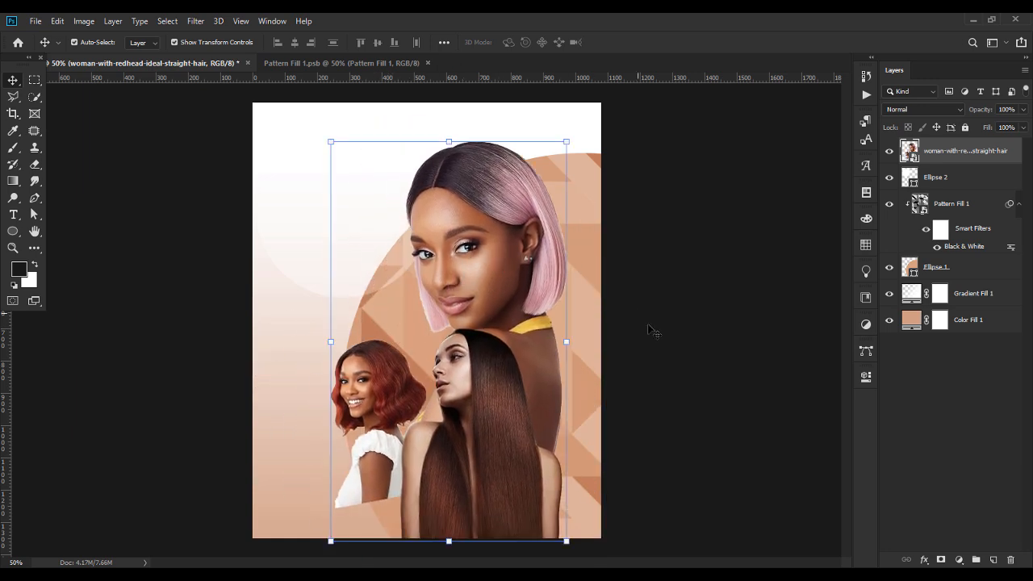
pyautogui.click(714, 375)
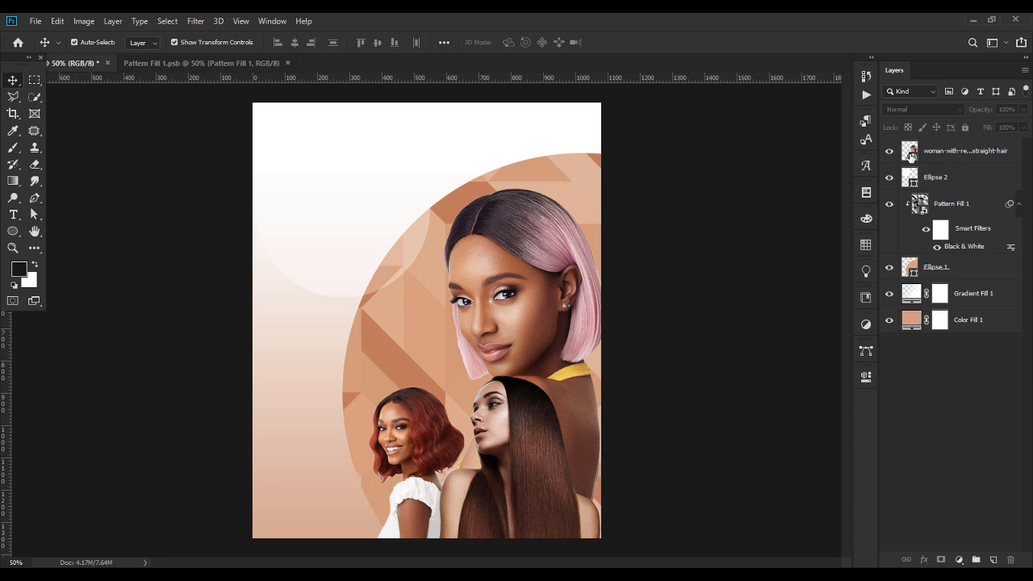
pyautogui.doubleClick(910, 151)
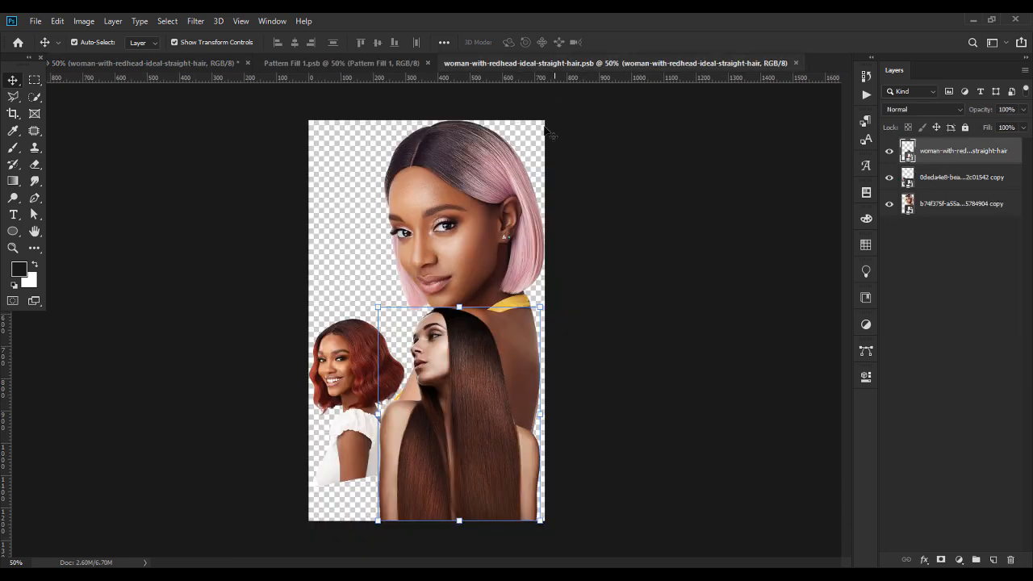
pyautogui.click(797, 63)
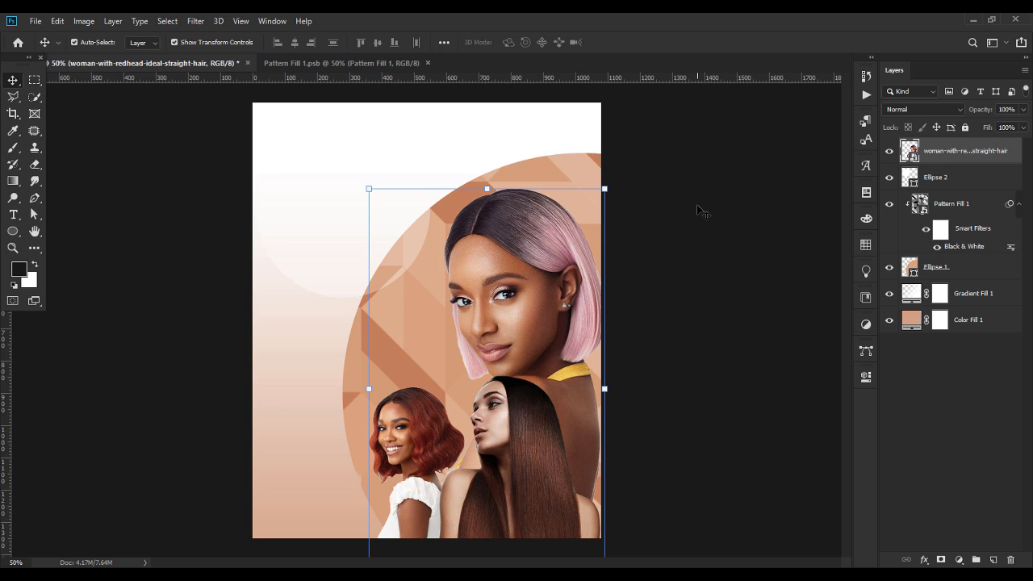
# Apply Filter > Other > High Pass with a 61.1-pixel radius to the models smart object.
pyautogui.click(200, 23)
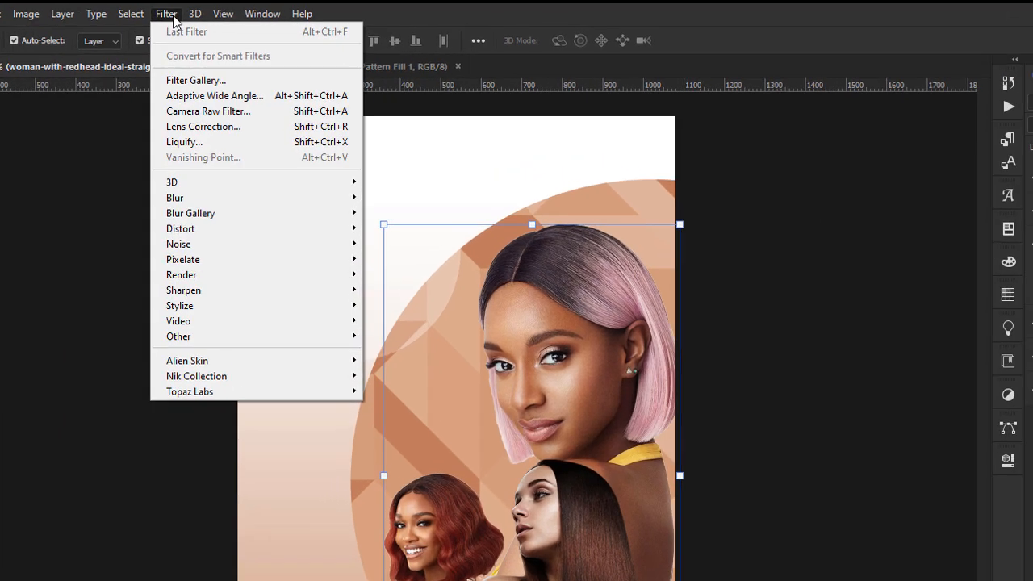
pyautogui.moveTo(248, 316)
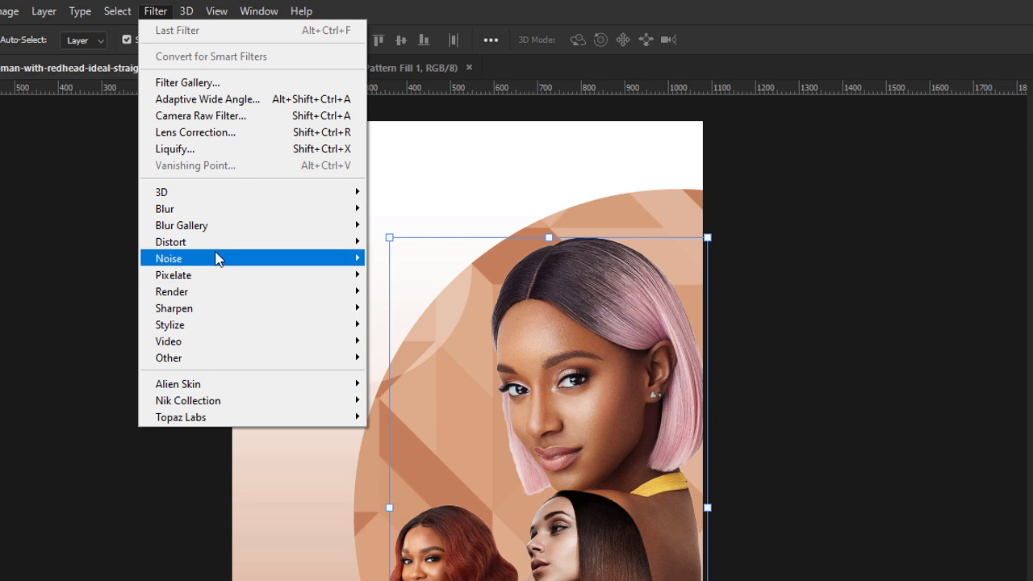
pyautogui.moveTo(215, 365)
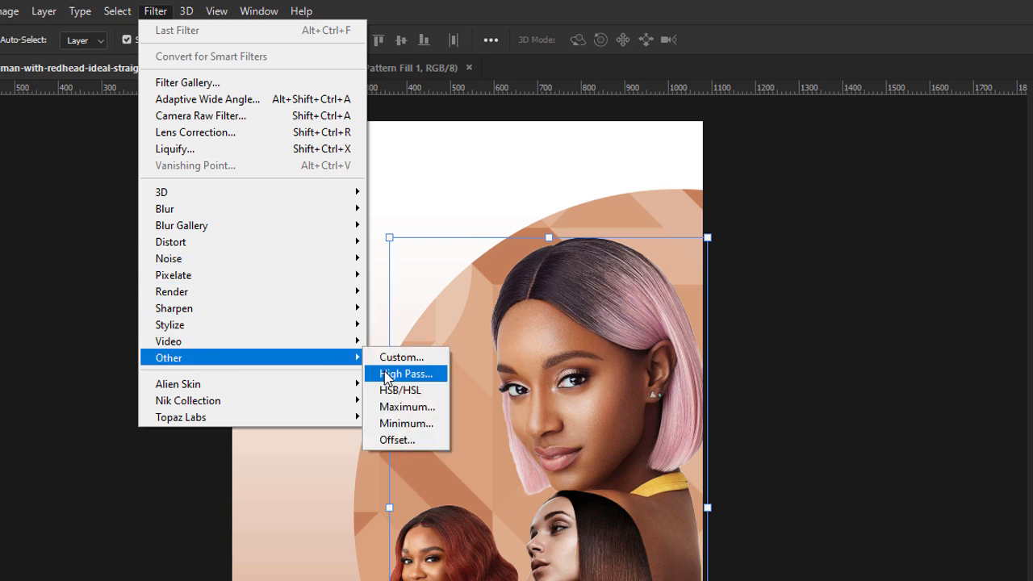
pyautogui.click(390, 374)
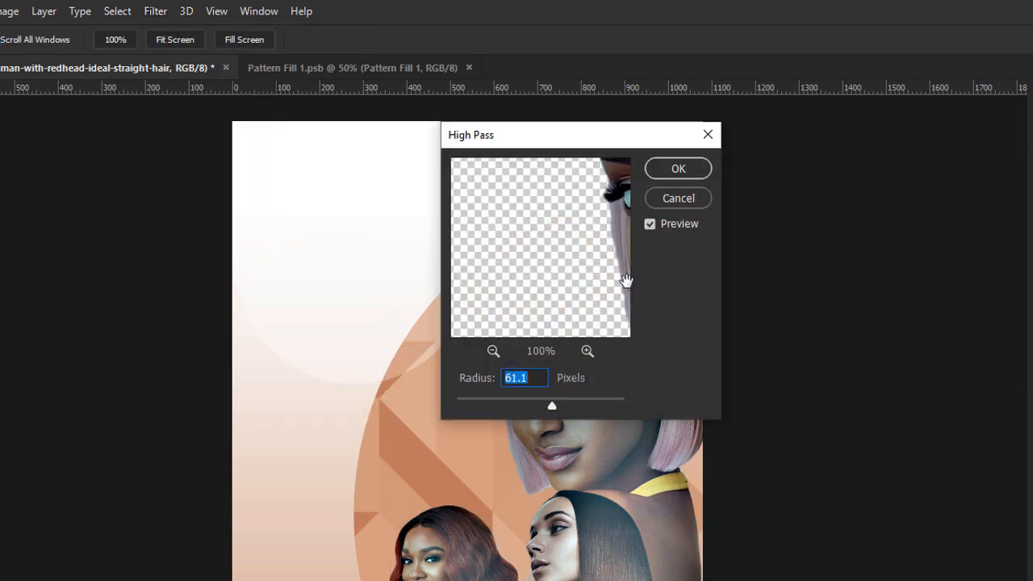
pyautogui.moveTo(548, 143); pyautogui.dragTo(803, 250)
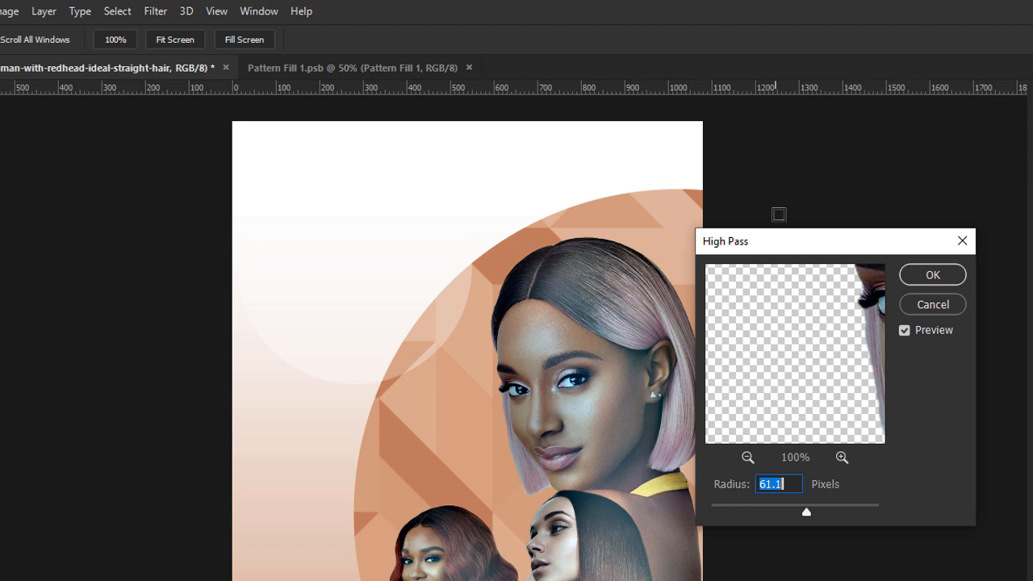
pyautogui.moveTo(786, 247); pyautogui.dragTo(447, 190)
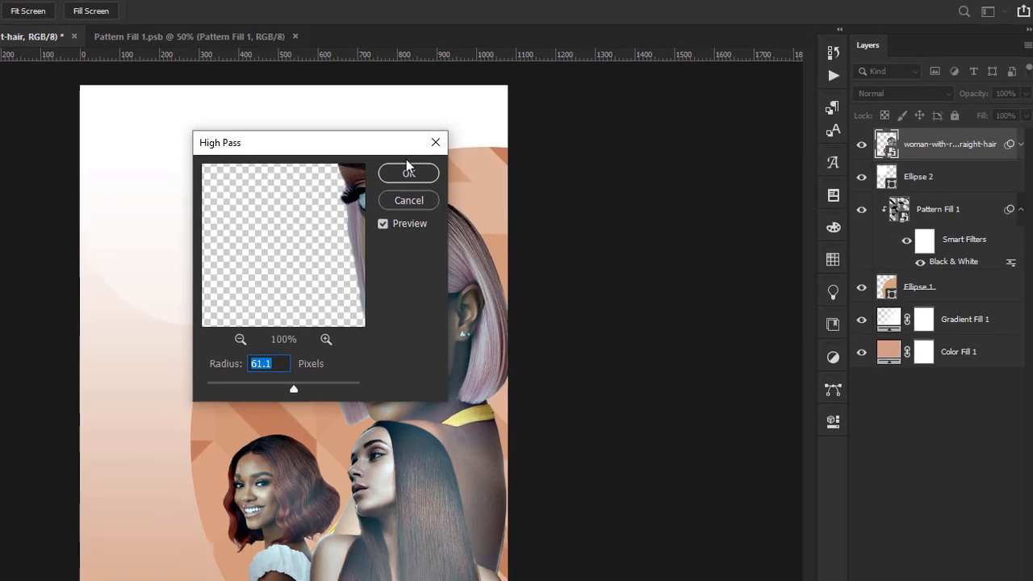
pyautogui.click(594, 218)
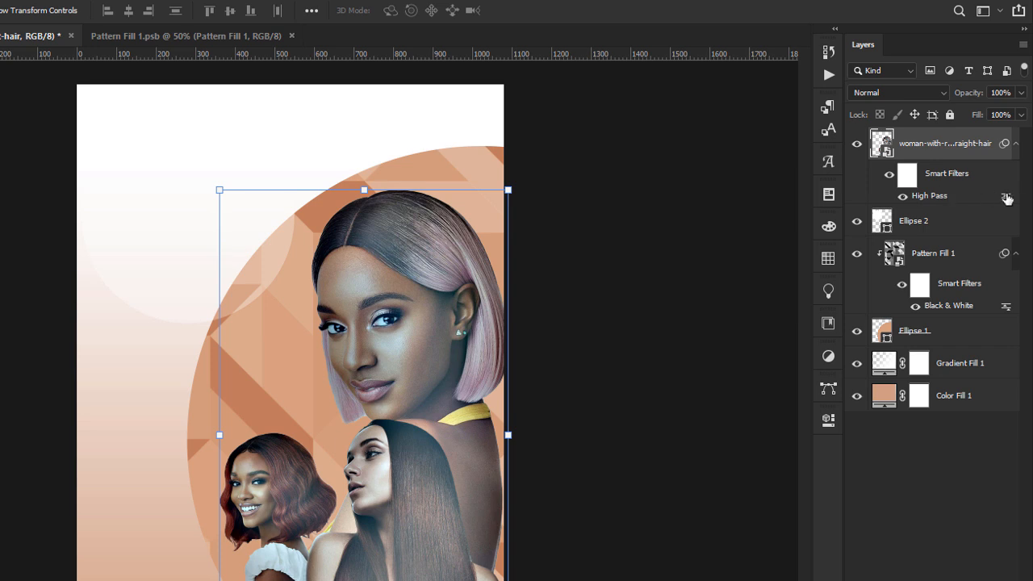
# Open and close the High Pass blending options and filter settings without changes.
pyautogui.click(1007, 199)
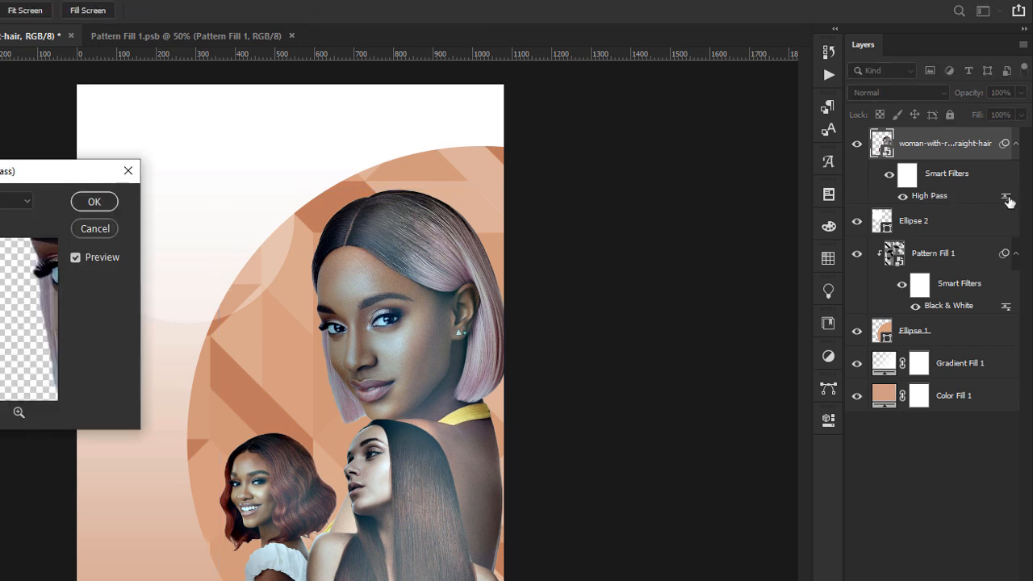
pyautogui.click(127, 171)
pyautogui.press('v')
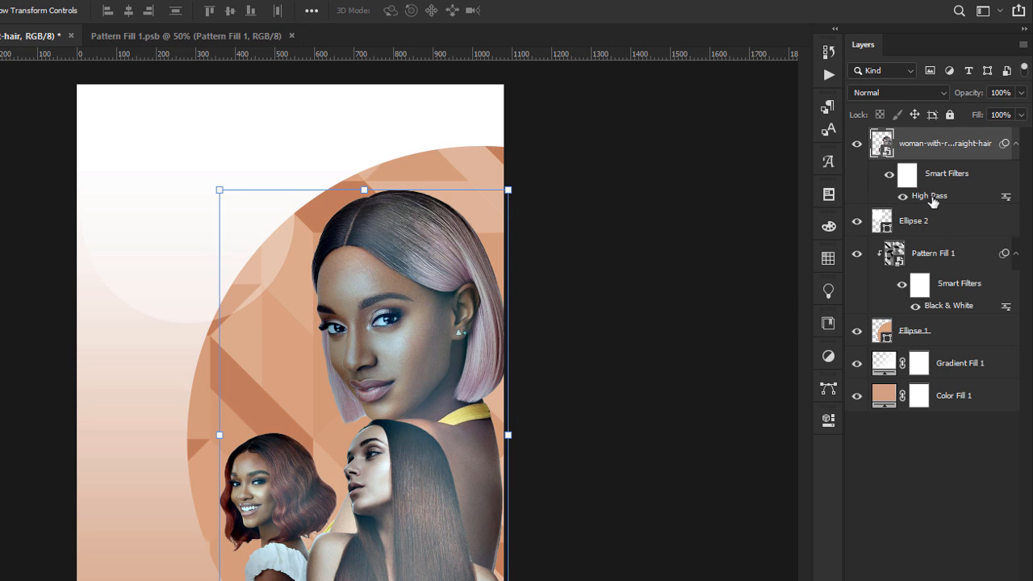
pyautogui.doubleClick(932, 197)
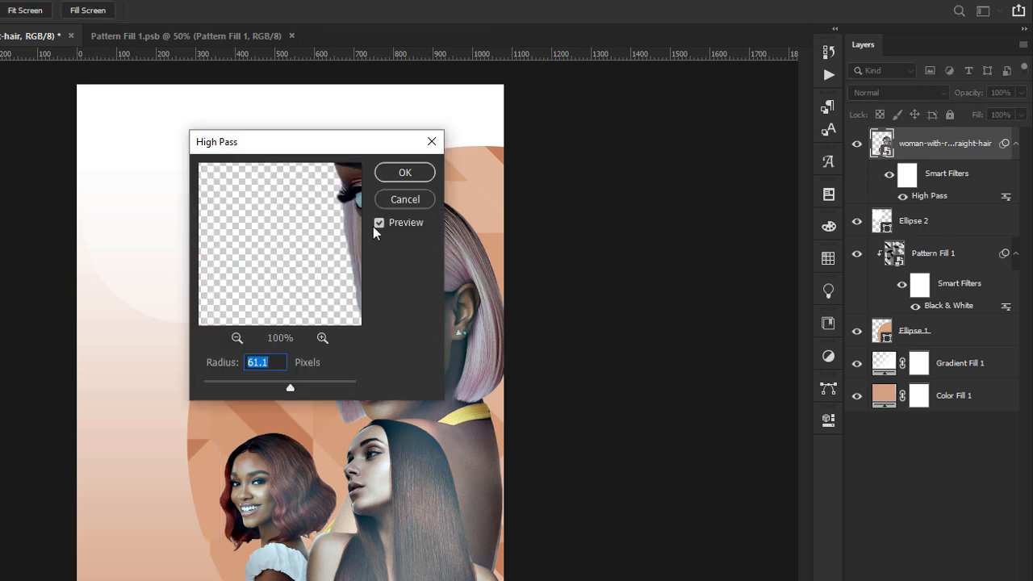
pyautogui.click(409, 199)
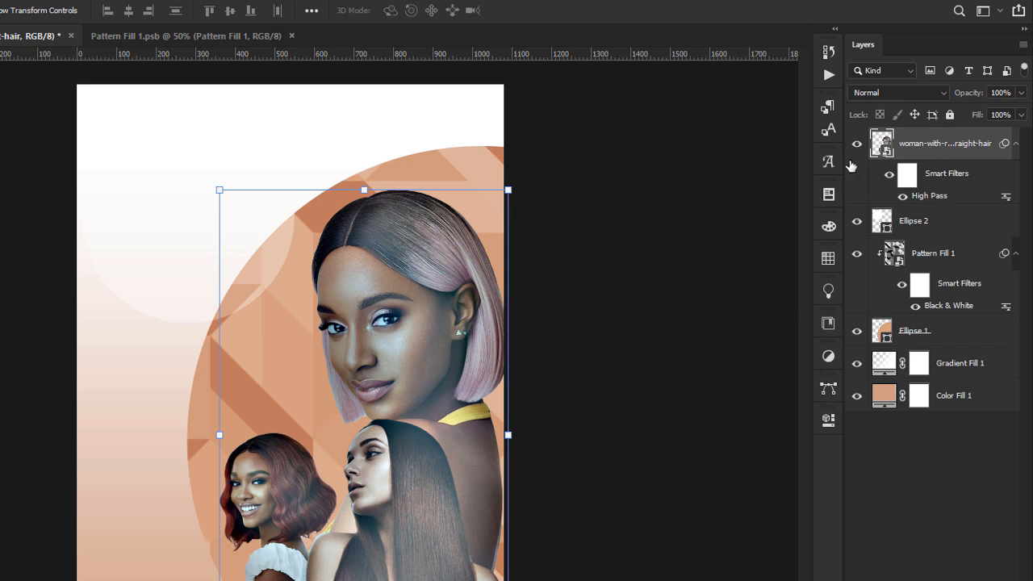
# Set the High Pass filter blending to Overlay at 53% opacity.
pyautogui.doubleClick(1007, 204)
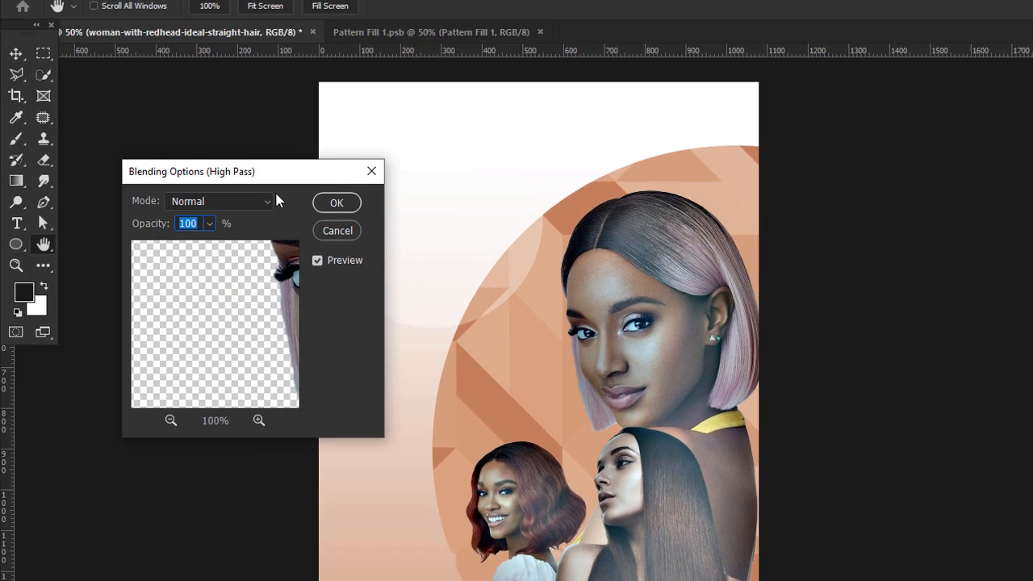
pyautogui.click(260, 201)
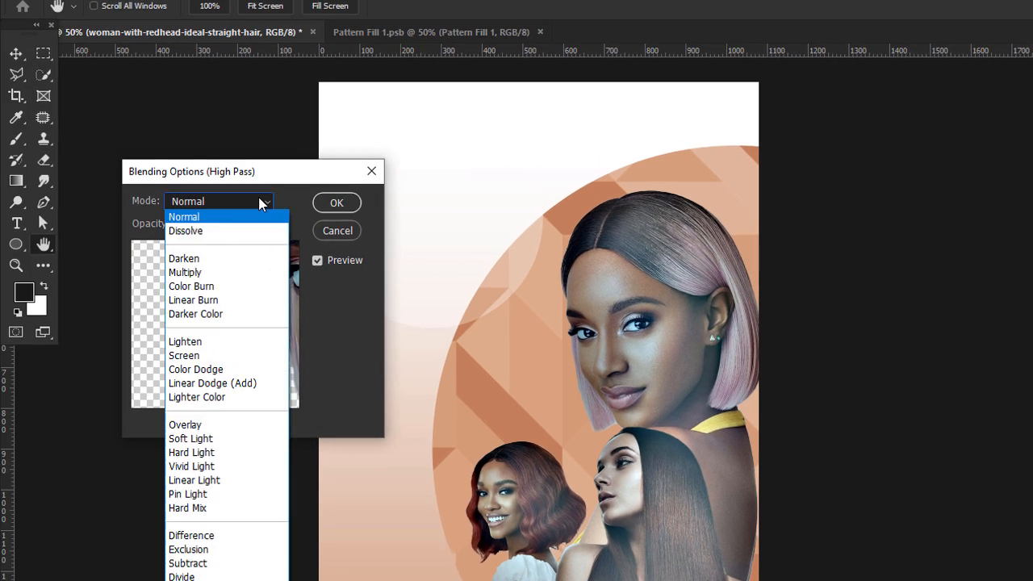
pyautogui.click(194, 423)
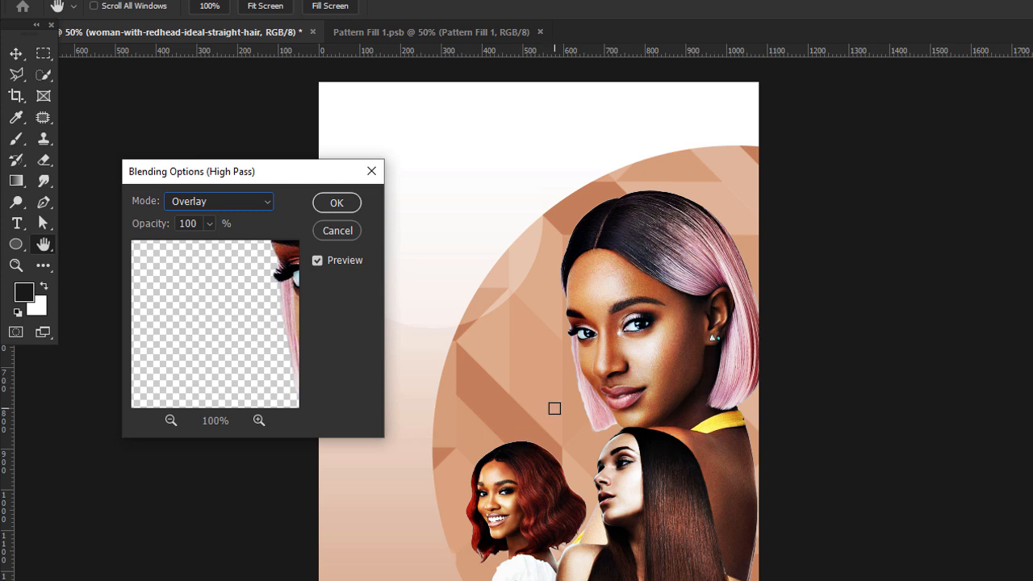
pyautogui.doubleClick(192, 223)
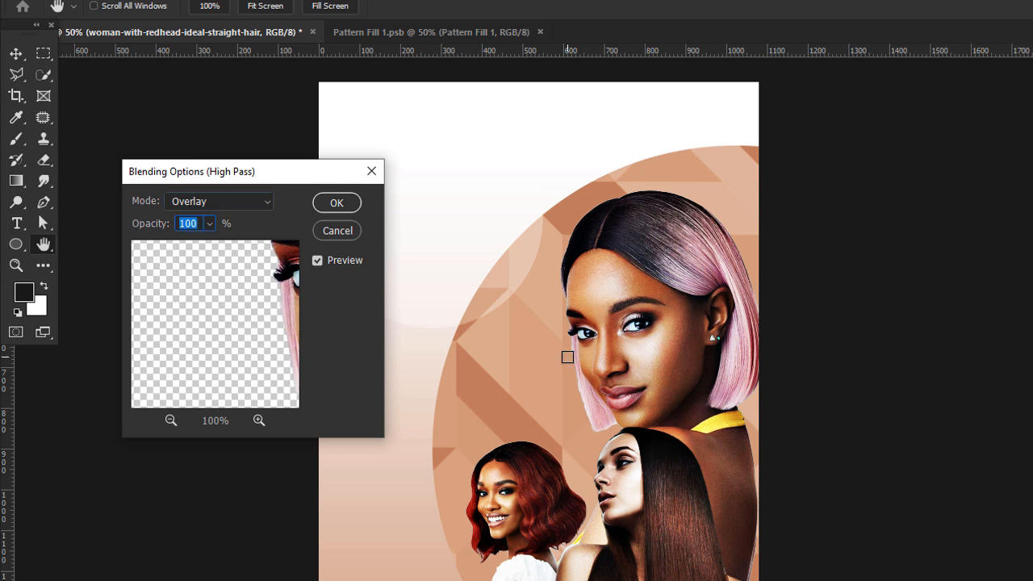
pyautogui.write('53')
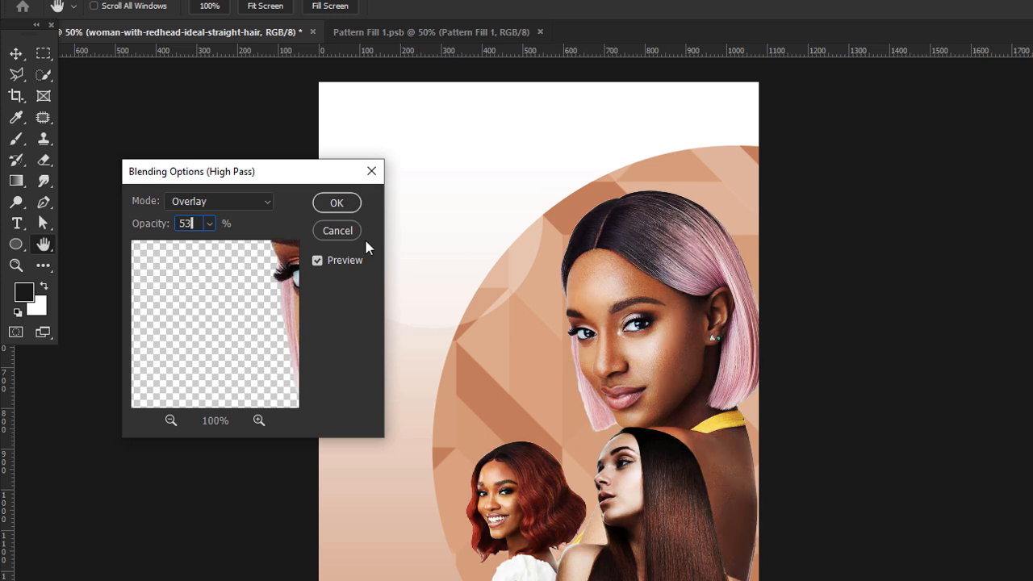
pyautogui.click(337, 202)
pyautogui.press('v')
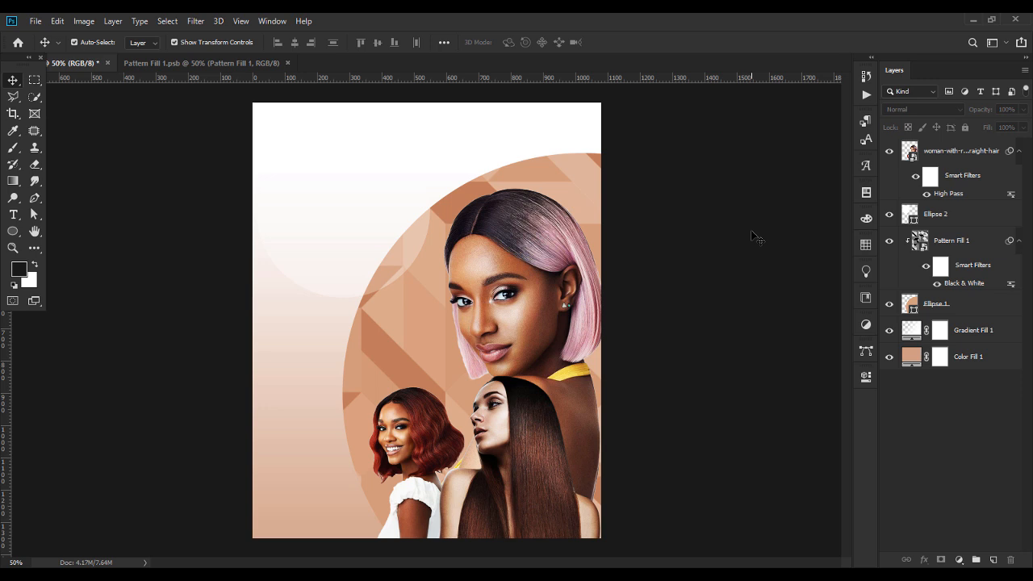
# Add a placeholder text layer near the top of the poster.
pyautogui.click(936, 154)
pyautogui.click(13, 214)
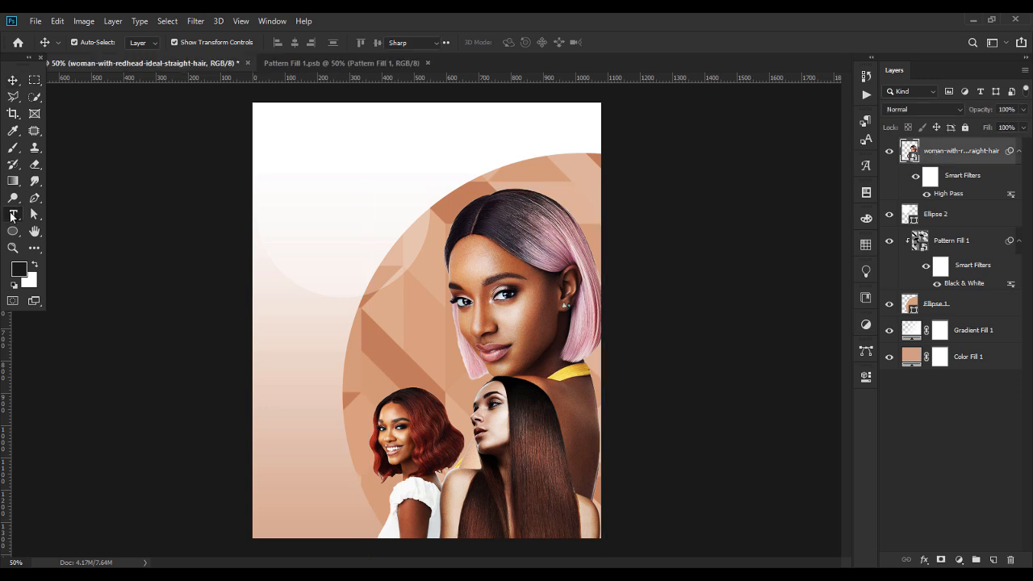
pyautogui.click(319, 175)
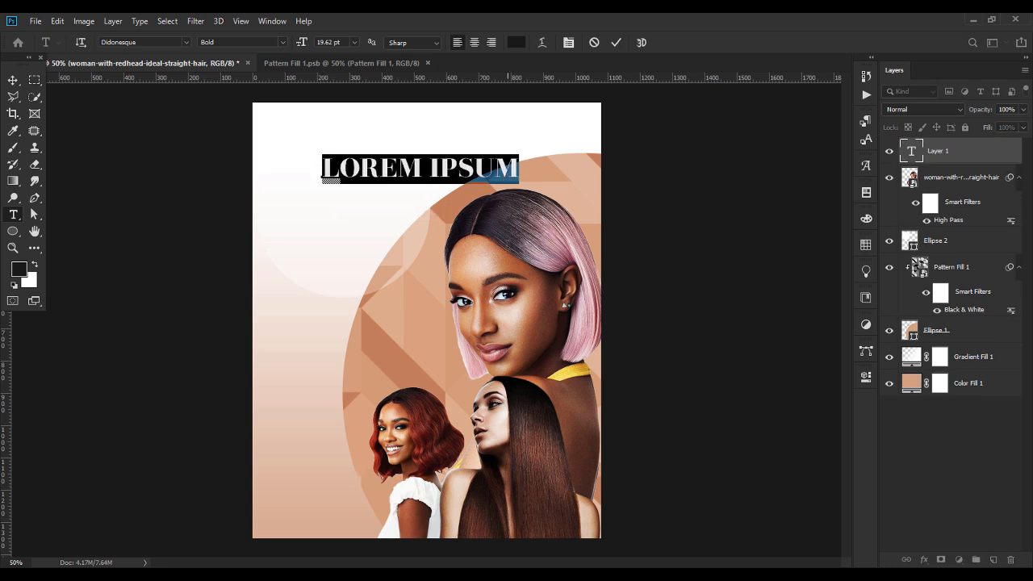
# Type ETHAN as the heading text and nudge it slightly left.
pyautogui.write('ETHAN')
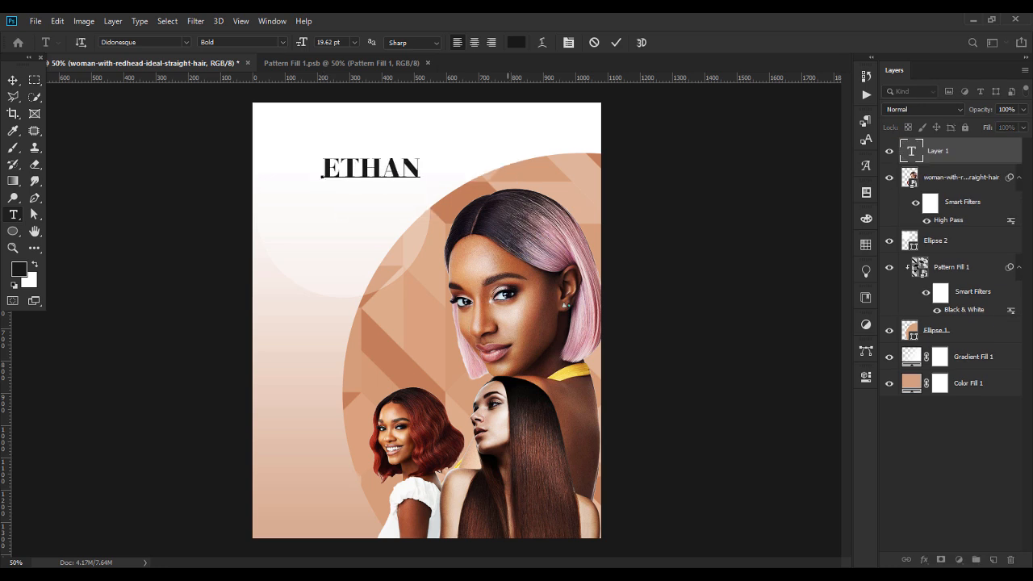
pyautogui.click(13, 80)
pyautogui.moveTo(394, 164); pyautogui.dragTo(379, 163)
# Change the ETHAN text's font to Anisha.
pyautogui.press('t')
pyautogui.doubleClick(389, 163)
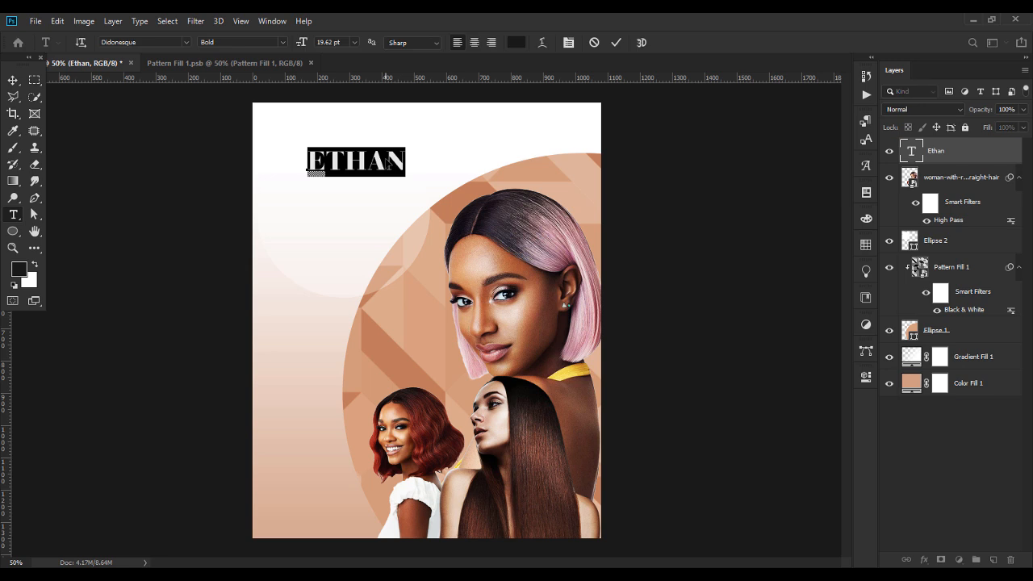
pyautogui.click(167, 42)
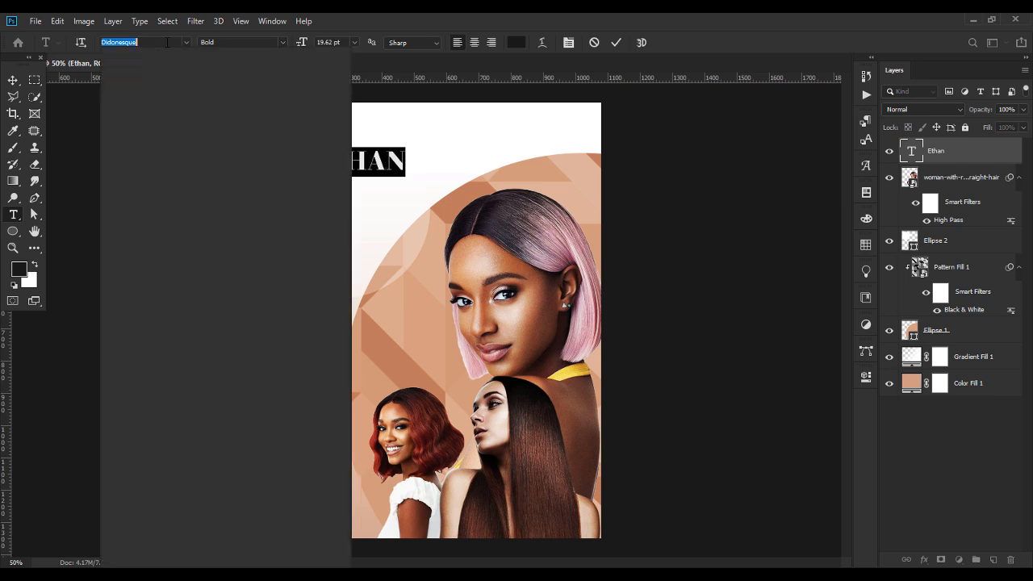
pyautogui.write('anis')
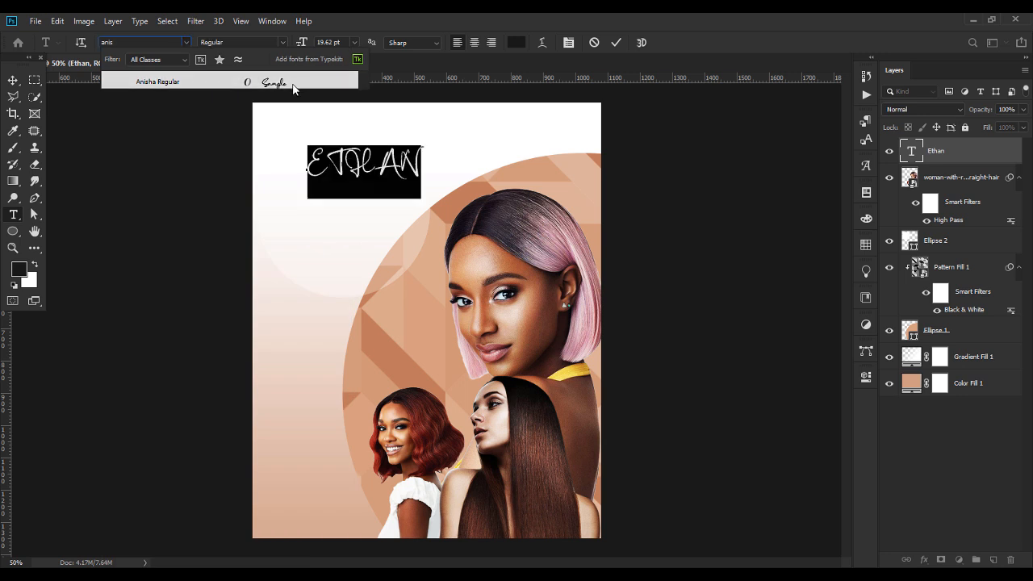
pyautogui.click(292, 84)
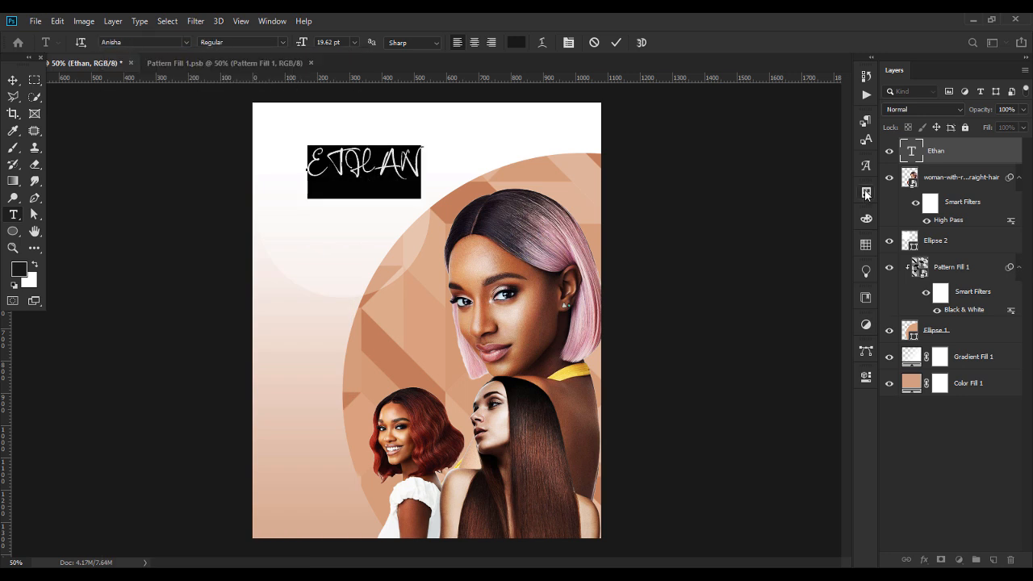
# Try replacing the letters THAN, undo to restore ETHAN, and select the whole word.
pyautogui.moveTo(326, 166); pyautogui.dragTo(451, 147)
pyautogui.press('BackSpace')
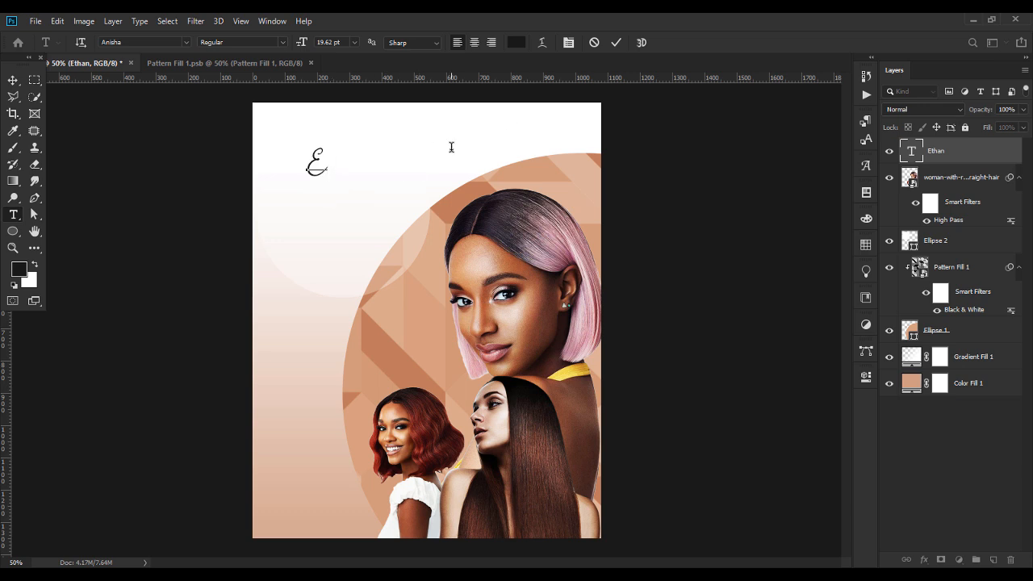
pyautogui.write('T')
pyautogui.hotkey('ctrl', 'z')
pyautogui.hotkey('ctrl', 'z')
pyautogui.hotkey('ctrl', 'a')
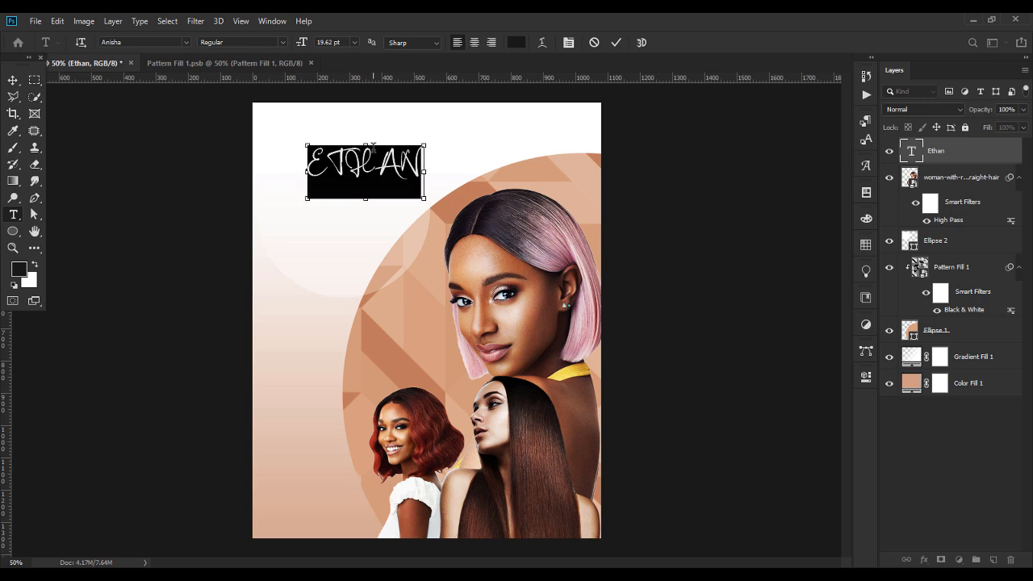
# Turn off all caps so the logo reads 'Ethan' and colour it brown (#83562a).
pyautogui.click(240, 22)
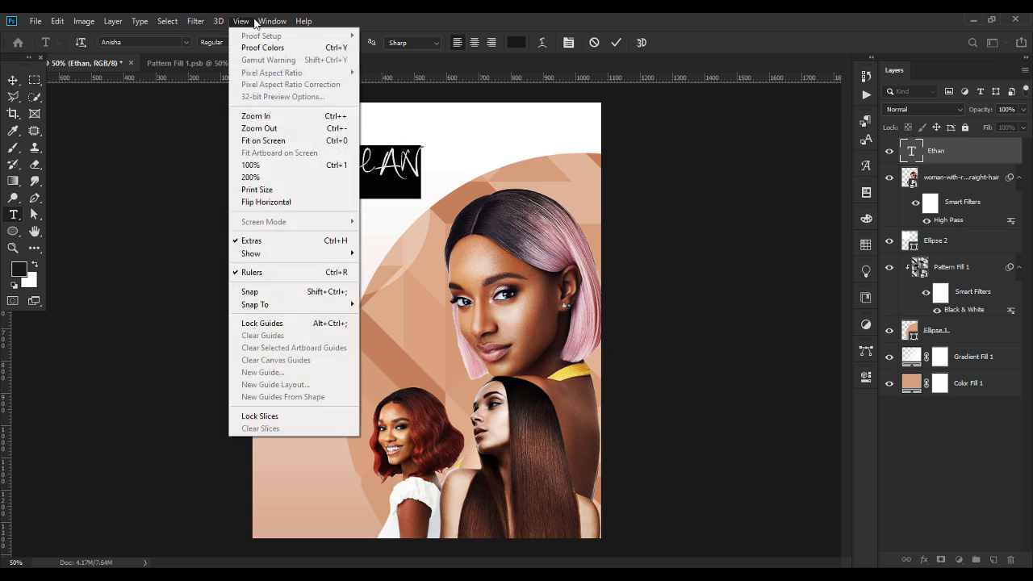
pyautogui.moveTo(271, 21)
pyautogui.click(281, 172)
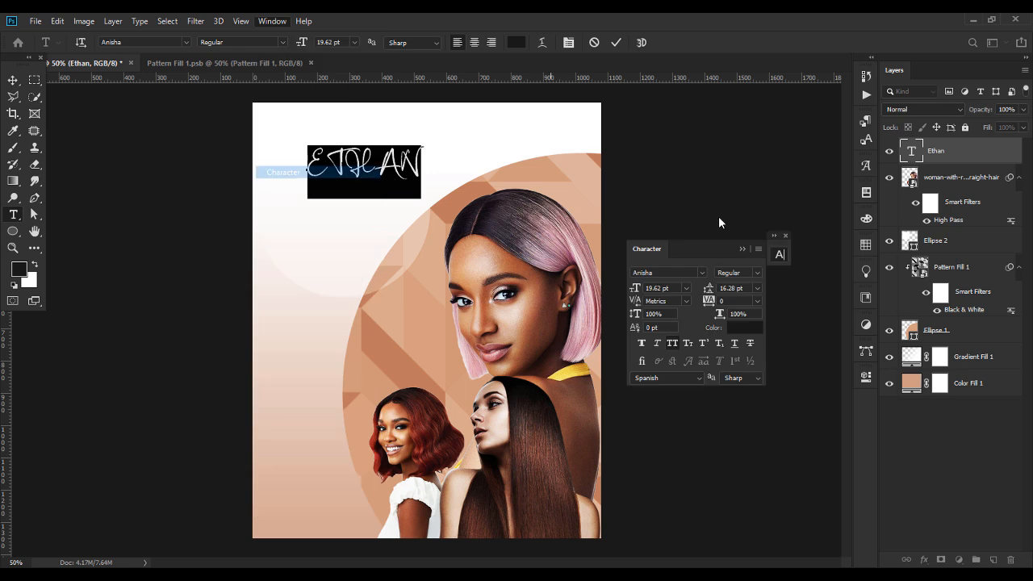
pyautogui.click(673, 343)
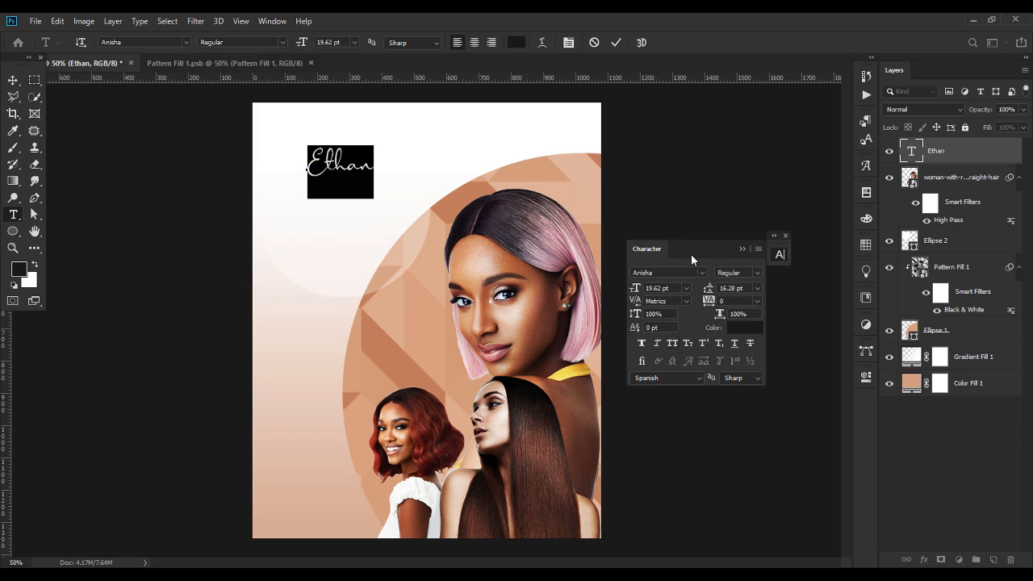
pyautogui.moveTo(691, 254); pyautogui.dragTo(723, 241)
pyautogui.click(778, 315)
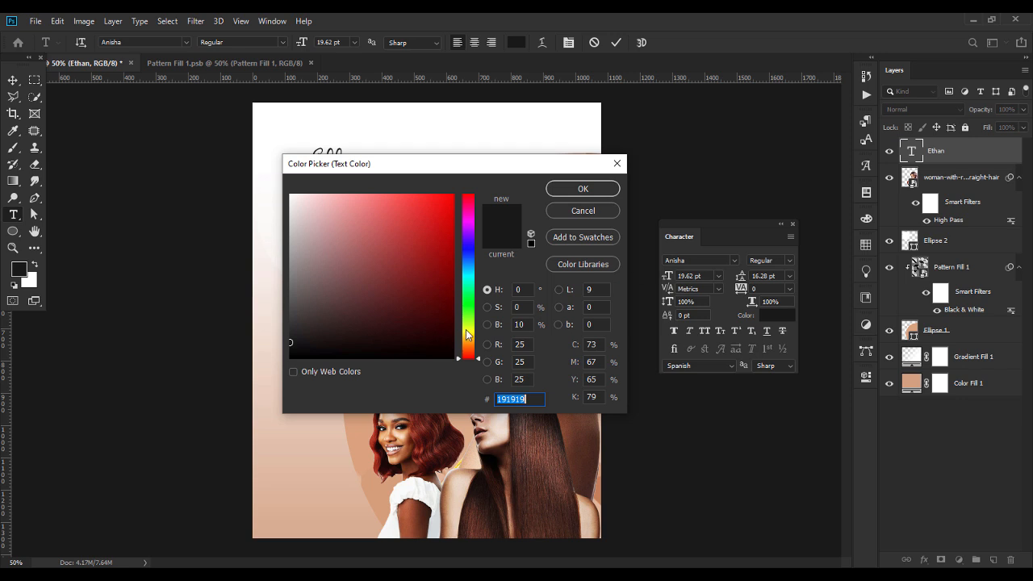
pyautogui.write('8')
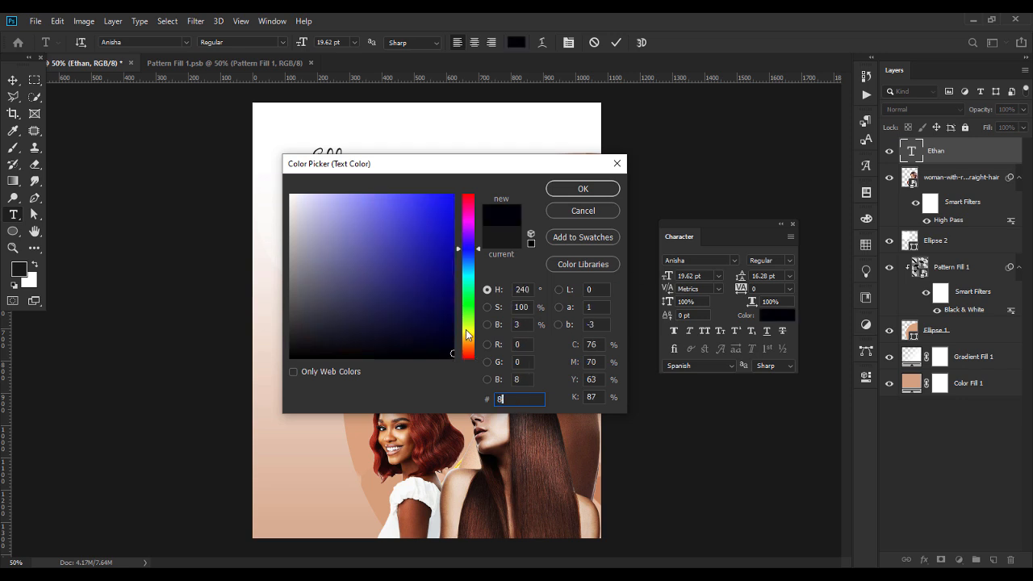
pyautogui.write('3')
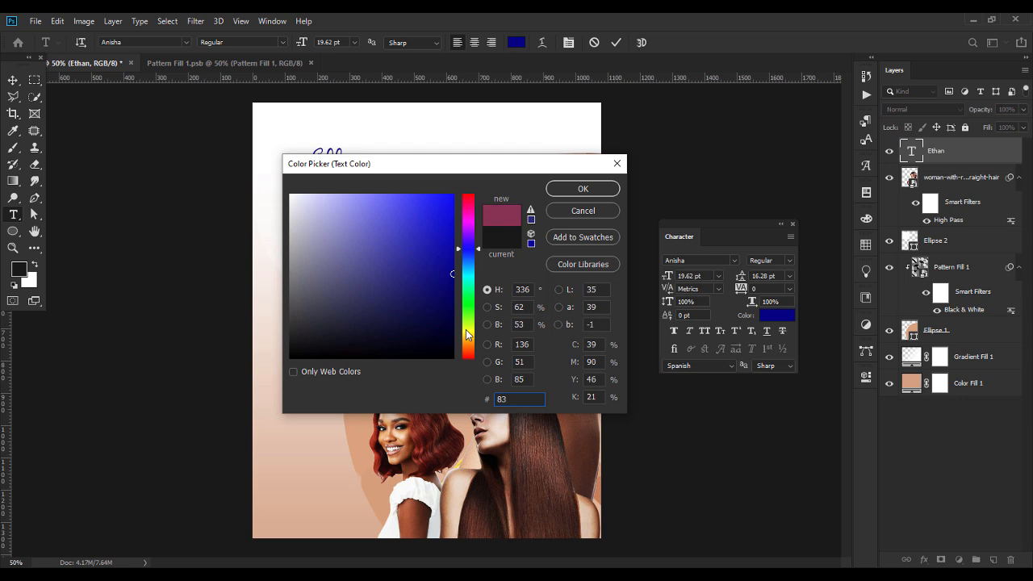
pyautogui.write('562a')
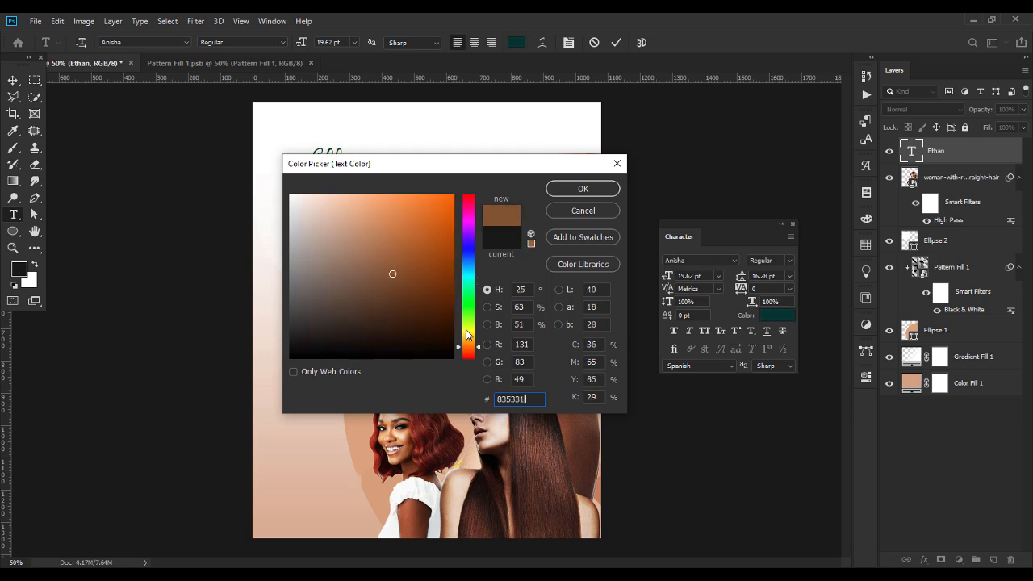
pyautogui.press('Return')
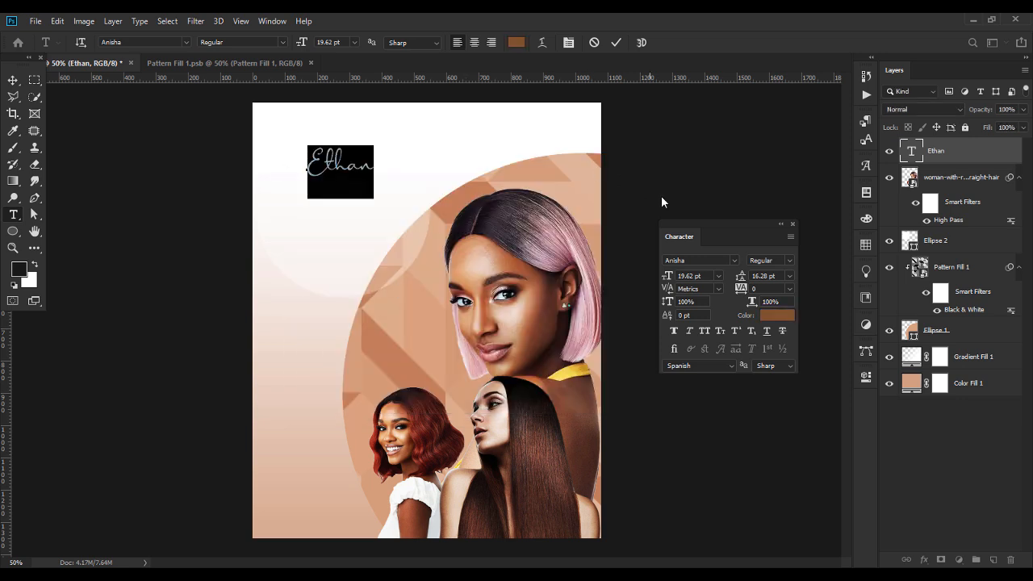
pyautogui.click(780, 224)
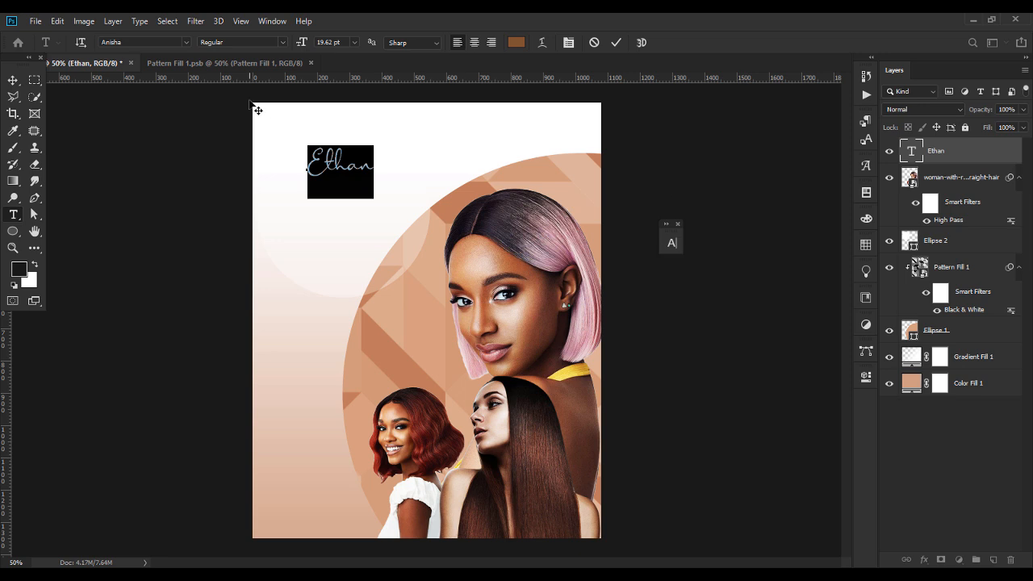
# Enlarge the Ethan text to about 133% and nudge the faint Ellipse 2 circle upward.
pyautogui.click(16, 83)
pyautogui.moveTo(376, 161)
pyautogui.mouseDown()
pyautogui.moveTo(399, 161)
pyautogui.moveTo(377, 177)
pyautogui.mouseUp()
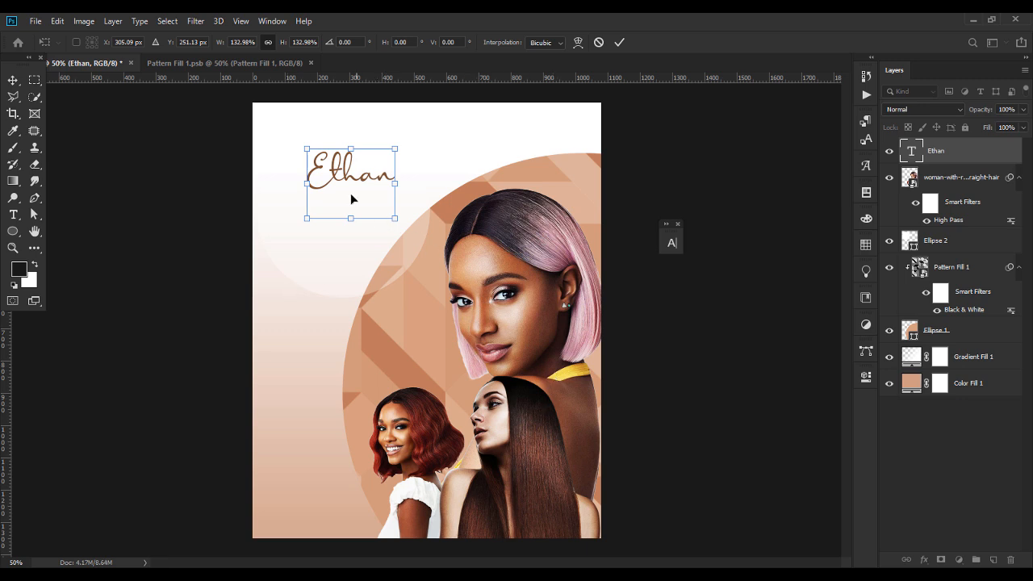
pyautogui.press('Return')
pyautogui.click(339, 283)
pyautogui.moveTo(339, 283); pyautogui.dragTo(344, 265)
# Inspect the Gradient Fill 1 settings and close them without changes.
pyautogui.click(306, 346)
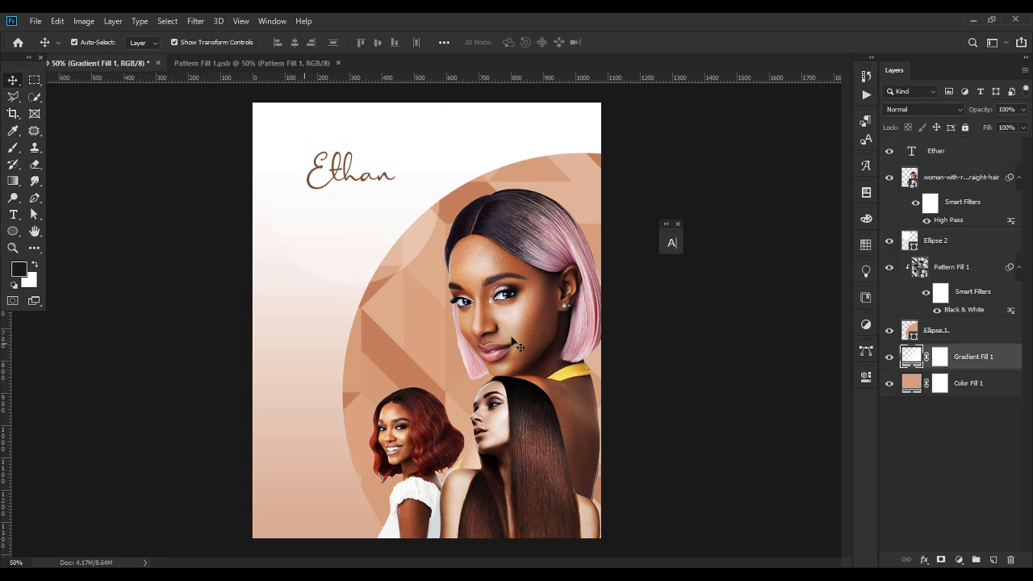
pyautogui.doubleClick(908, 357)
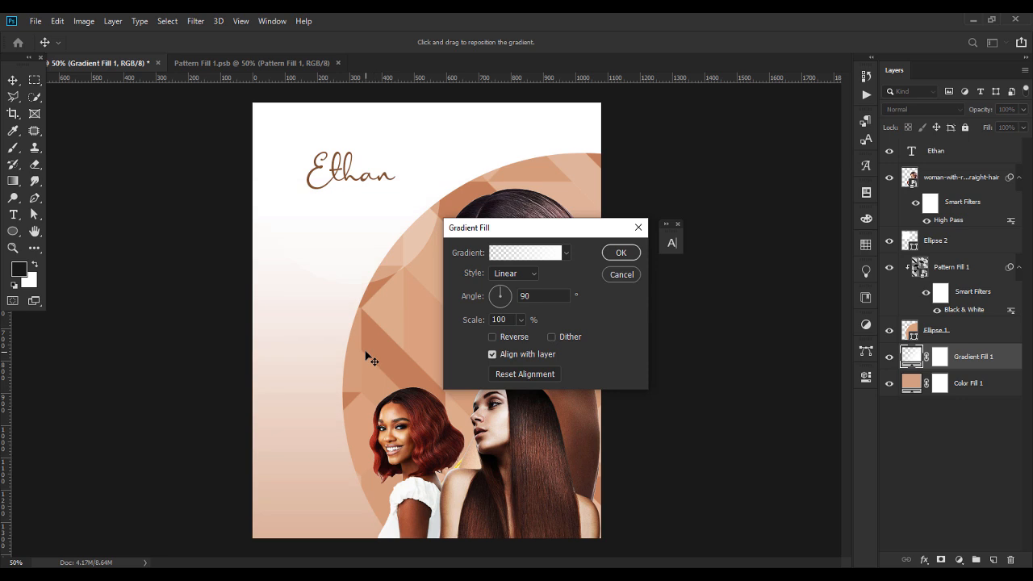
pyautogui.click(622, 275)
pyautogui.click(701, 306)
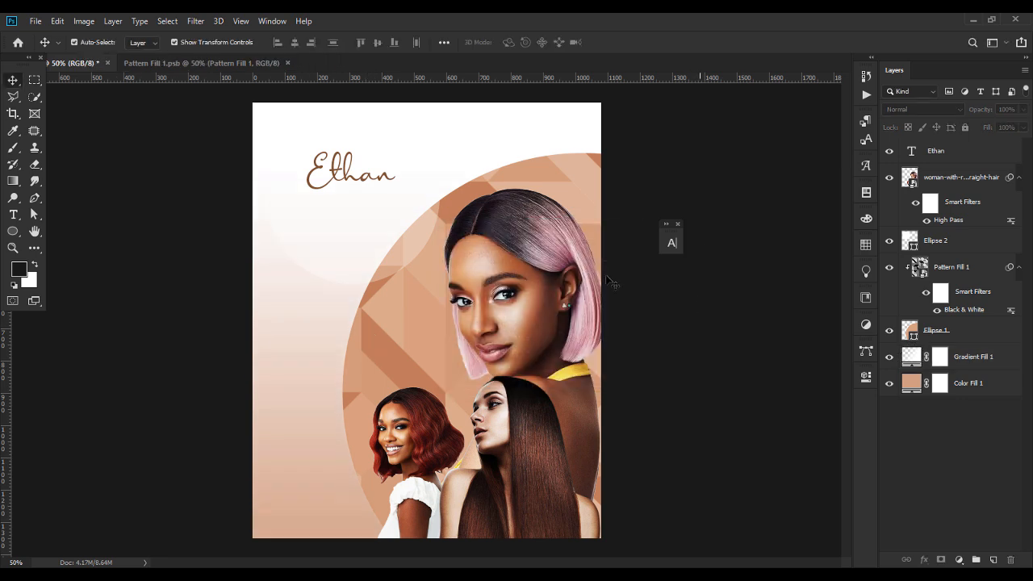
# Enlarge Ellipse 2 to about 121%, shift it left, and duplicate Ethan just below.
pyautogui.click(388, 264)
pyautogui.moveTo(358, 283); pyautogui.dragTo(357, 311)
pyautogui.moveTo(349, 239); pyautogui.dragTo(334, 236)
pyautogui.press('Return')
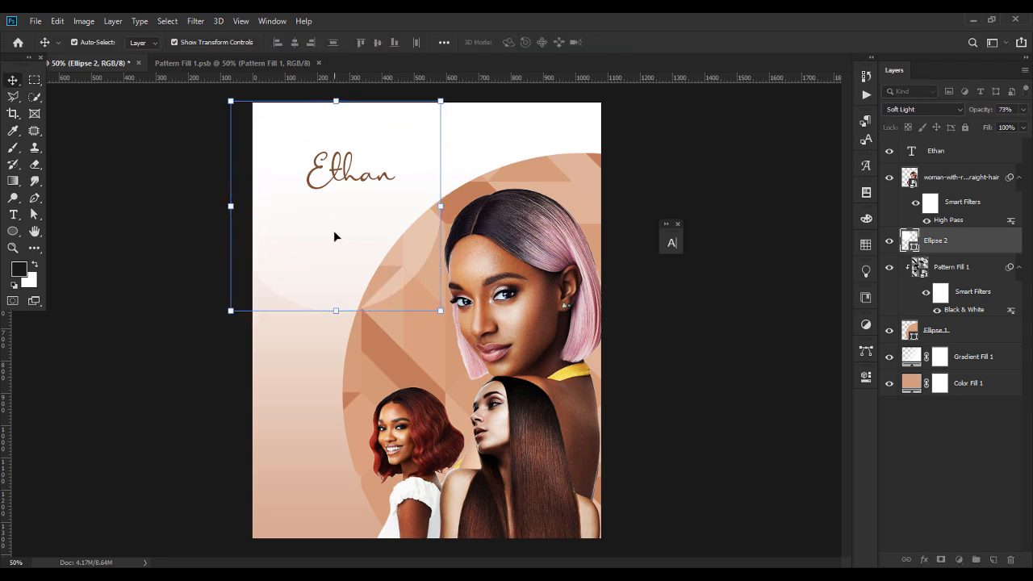
pyautogui.click(161, 352)
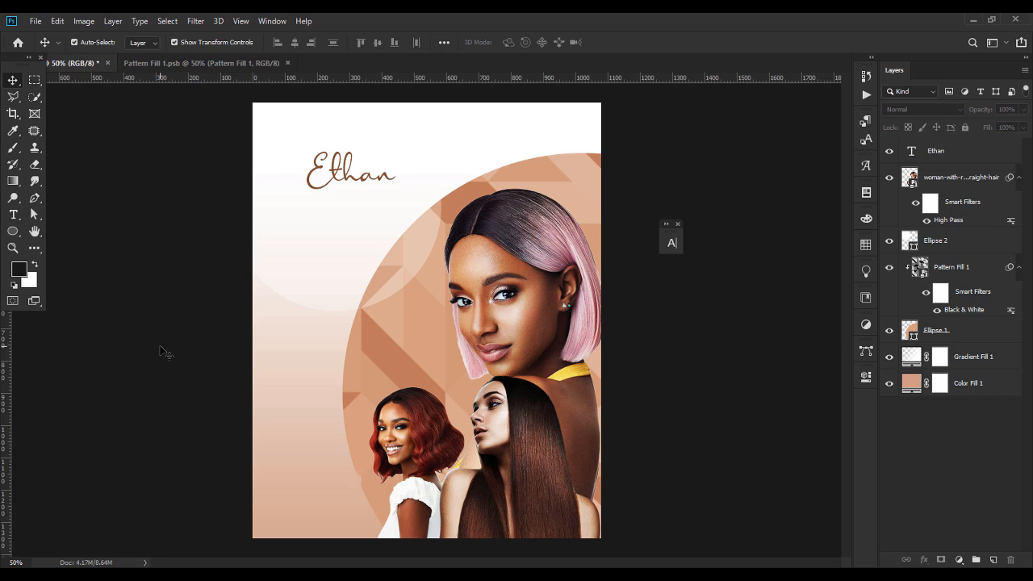
pyautogui.moveTo(348, 173); pyautogui.dragTo(366, 205)
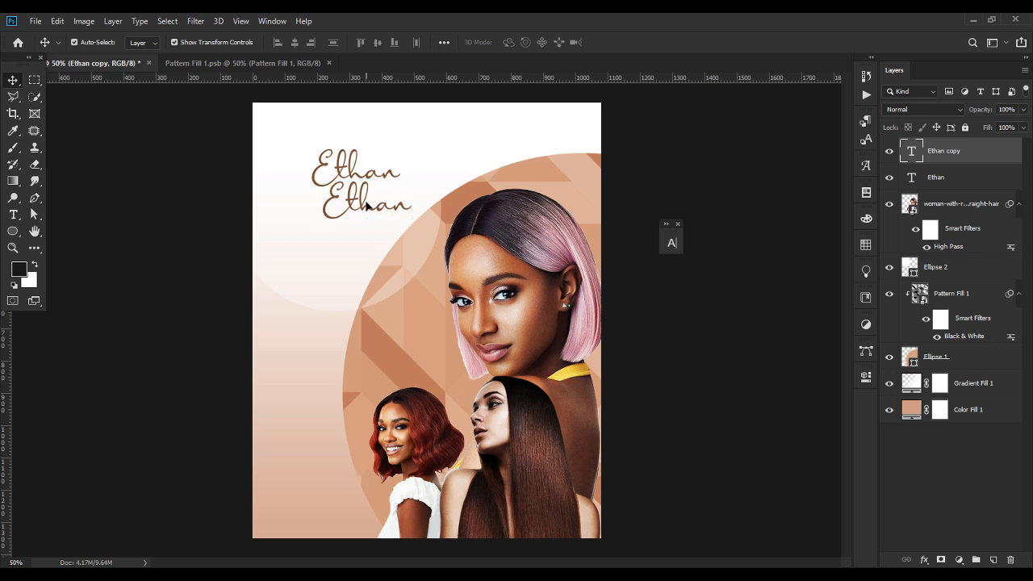
# Retype the duplicated text as 'LUXURY HAIR' in Nexa XBold.
pyautogui.doubleClick(366, 205)
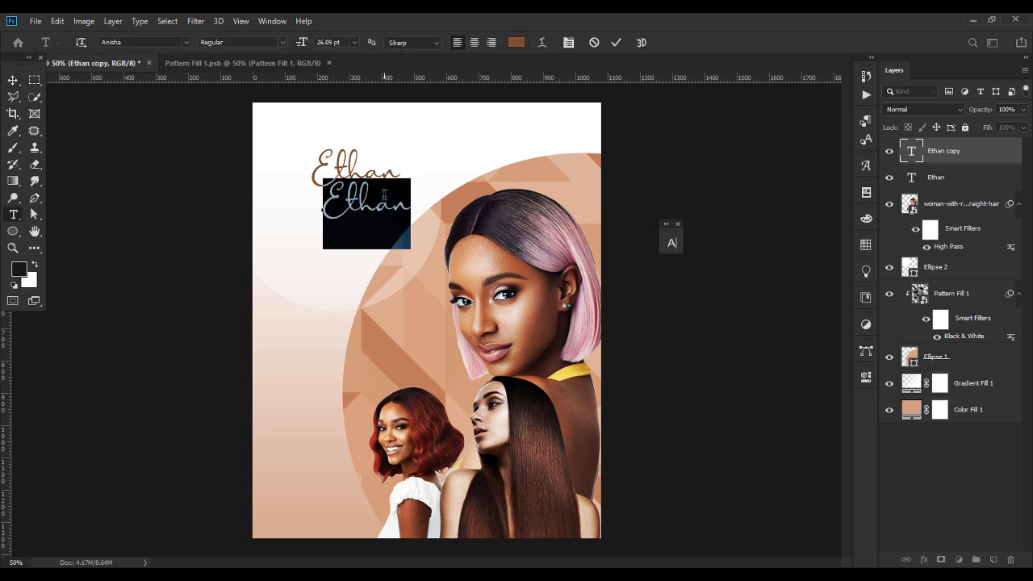
pyautogui.write('LUXUREY')
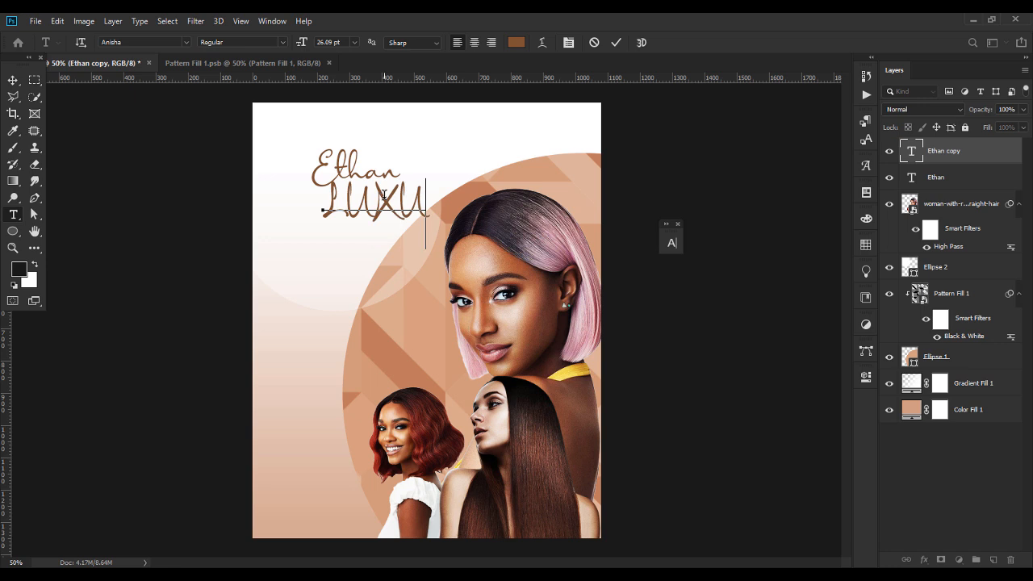
pyautogui.press('BackSpace')
pyautogui.press('BackSpace')
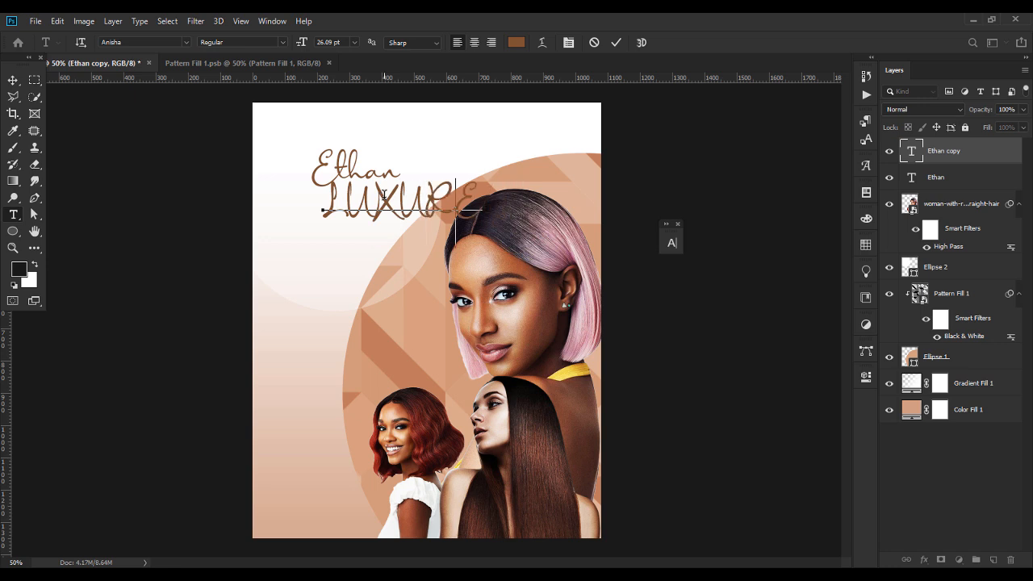
pyautogui.write('Y HAIR')
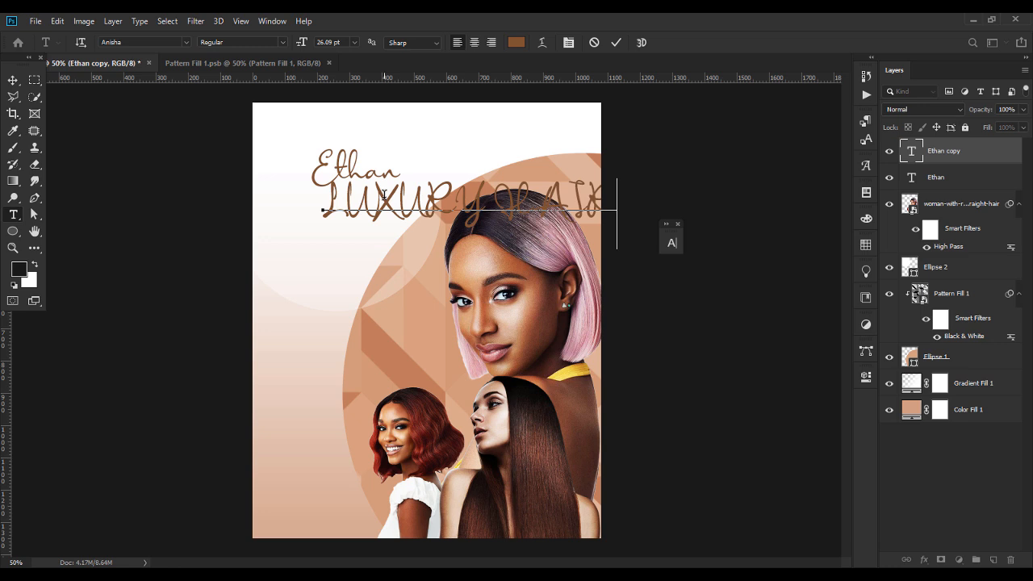
pyautogui.hotkey('ctrl', 'a')
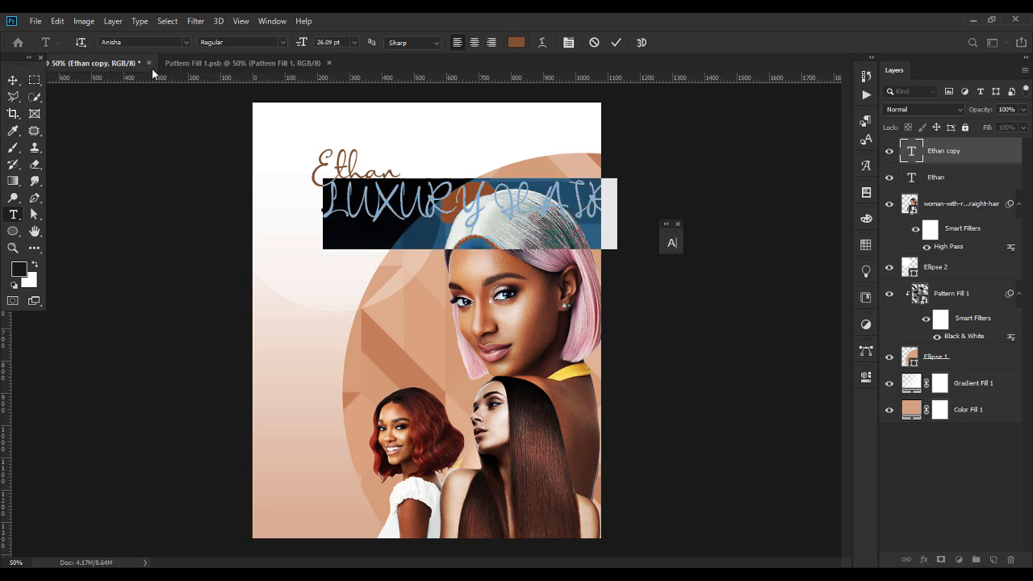
pyautogui.click(141, 46)
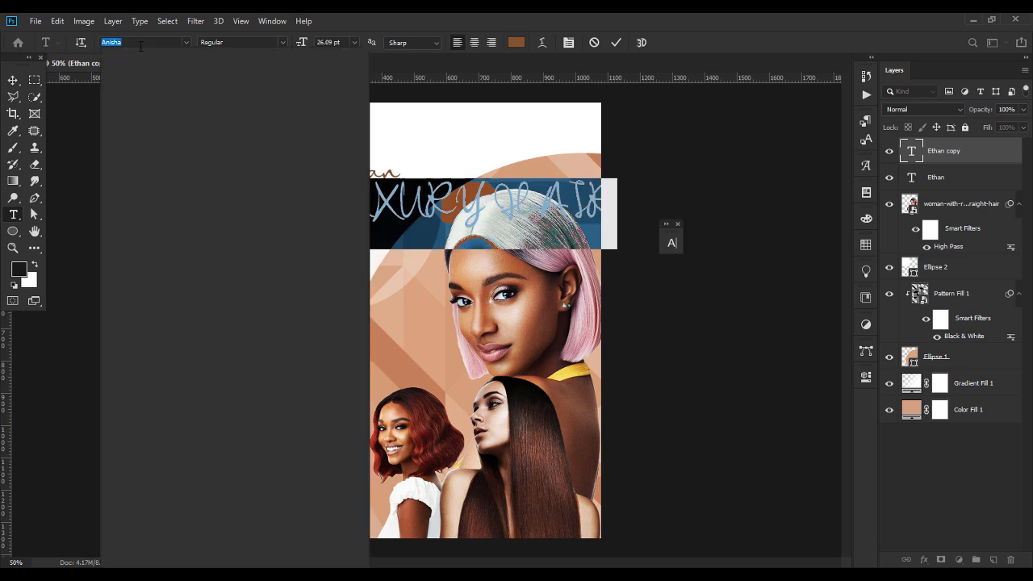
pyautogui.write('NEX')
pyautogui.press('Down')
pyautogui.press('Down')
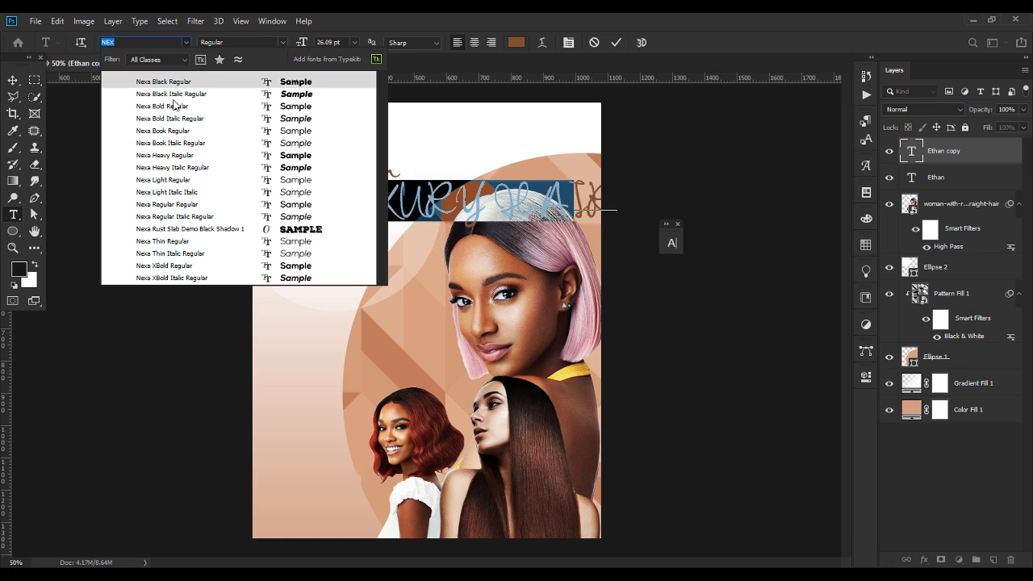
pyautogui.click(279, 271)
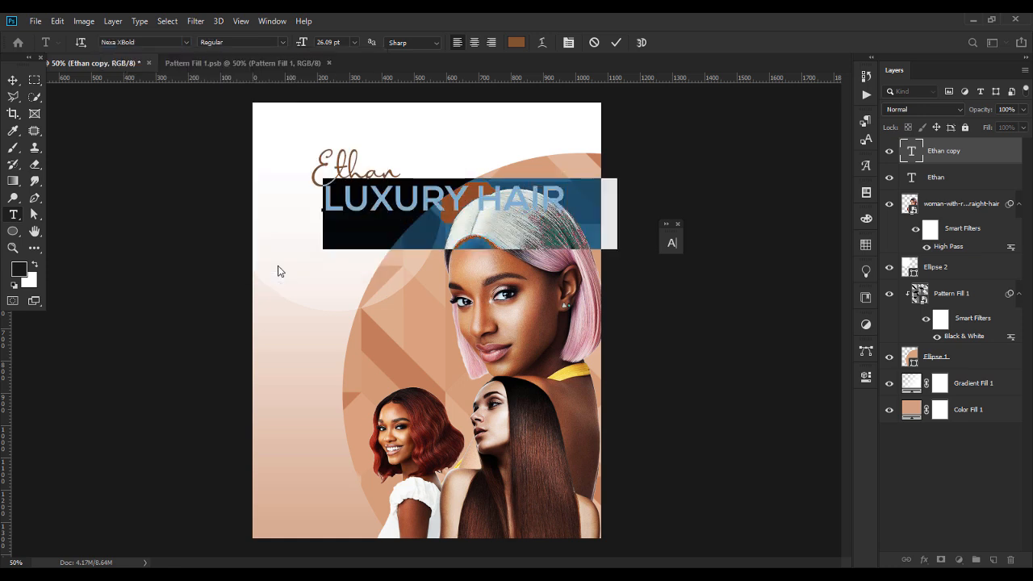
# Shrink LUXURY HAIR to about 29% so it fits beneath the Ethan script.
pyautogui.click(13, 81)
pyautogui.moveTo(565, 197); pyautogui.dragTo(387, 191)
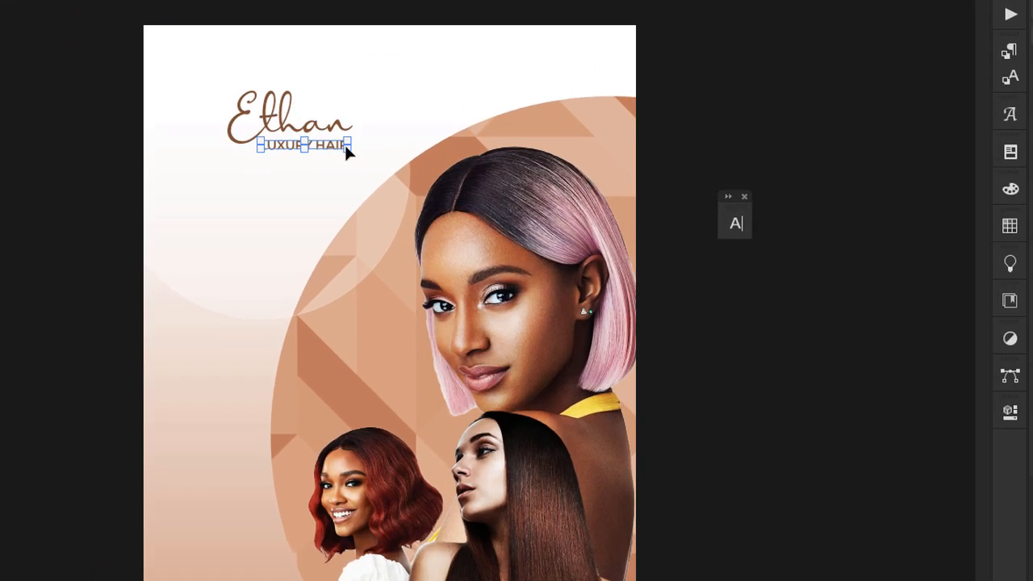
pyautogui.moveTo(349, 146); pyautogui.dragTo(329, 147)
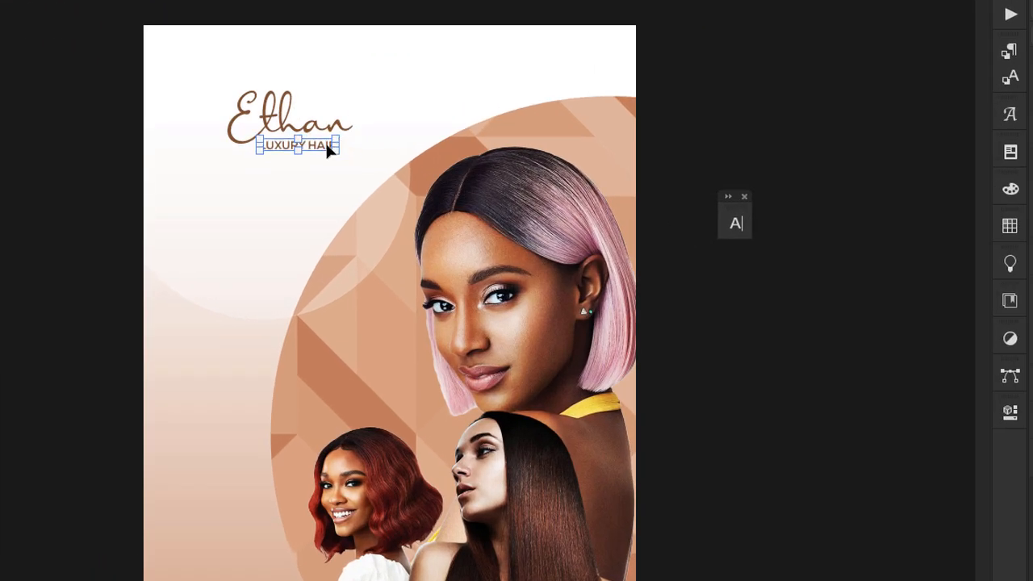
pyautogui.press('Return')
# Widen LUXURY HAIR's tracking to 80.
pyautogui.doubleClick(329, 144)
pyautogui.click(736, 224)
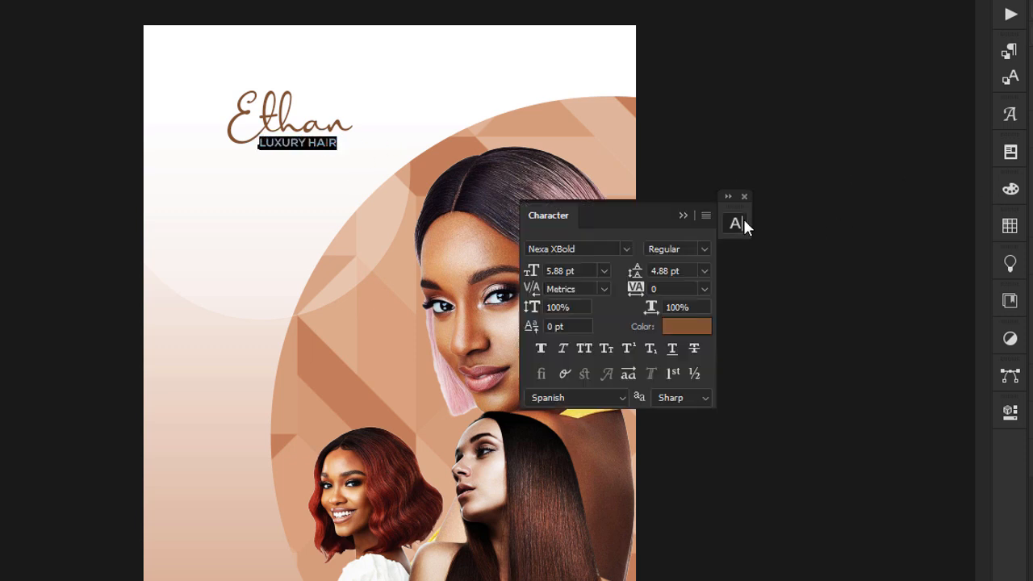
pyautogui.press('Up')
pyautogui.press('Up')
pyautogui.press('Up')
pyautogui.press('Up')
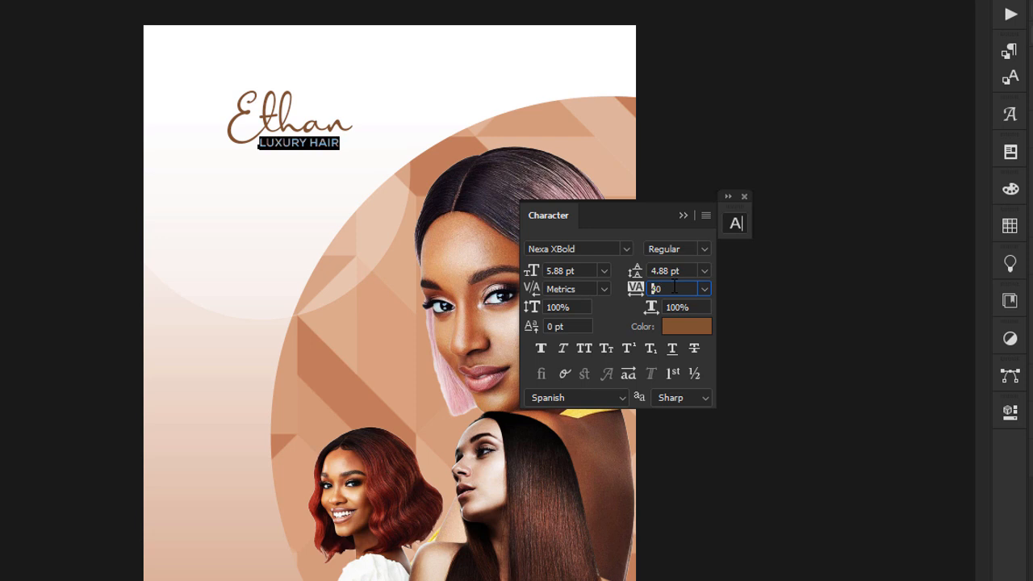
pyautogui.click(686, 216)
pyautogui.hotkey('ctrl', 'Return')
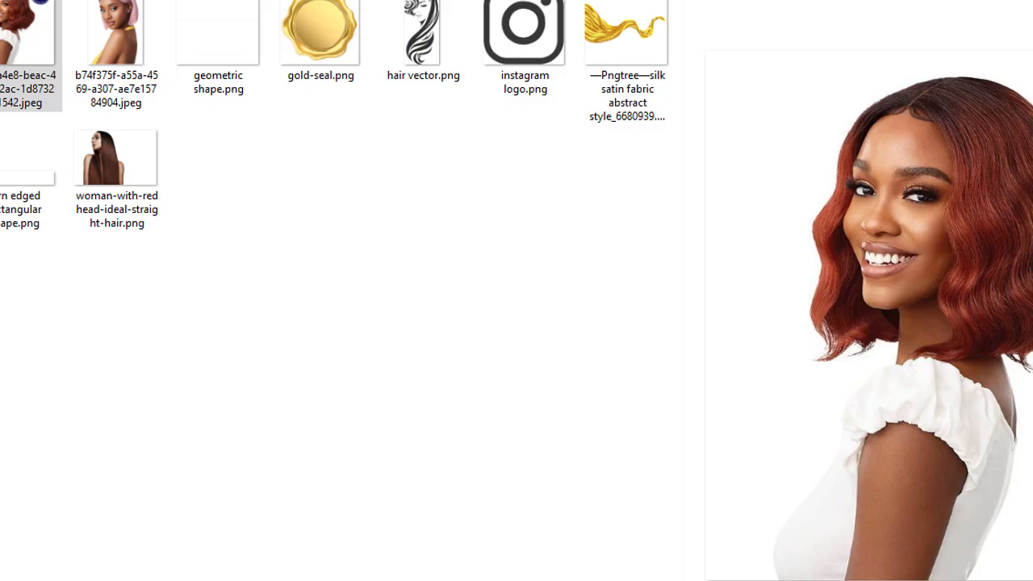
# Place hair vector.png onto the poster and scale it down, undoing accidental moves.
pyautogui.moveTo(421, 36); pyautogui.dragTo(215, 184)
pyautogui.moveTo(486, 333); pyautogui.dragTo(345, 295)
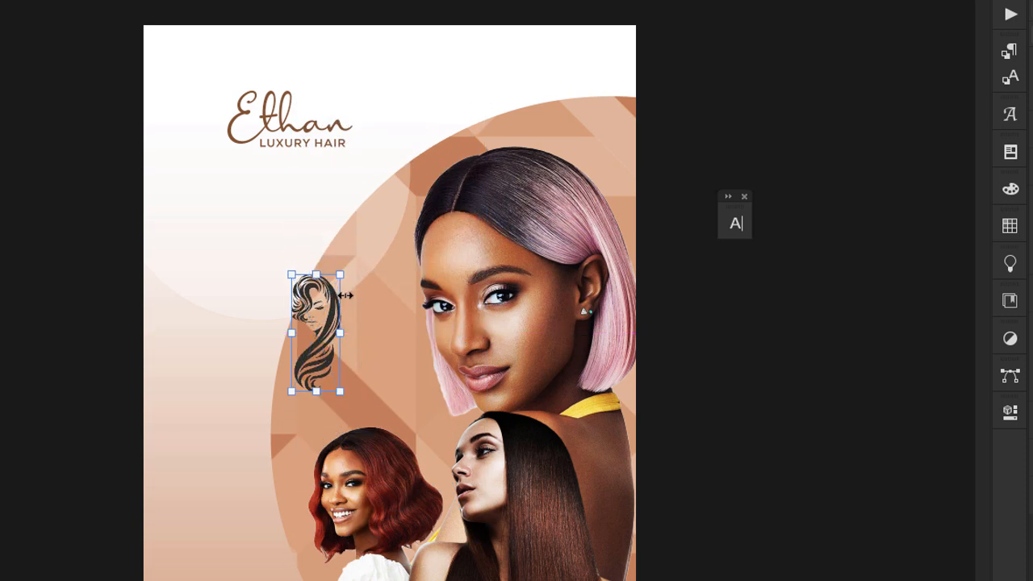
pyautogui.press('Return')
pyautogui.moveTo(221, 163); pyautogui.dragTo(200, 136)
pyautogui.hotkey('ctrl', 'z')
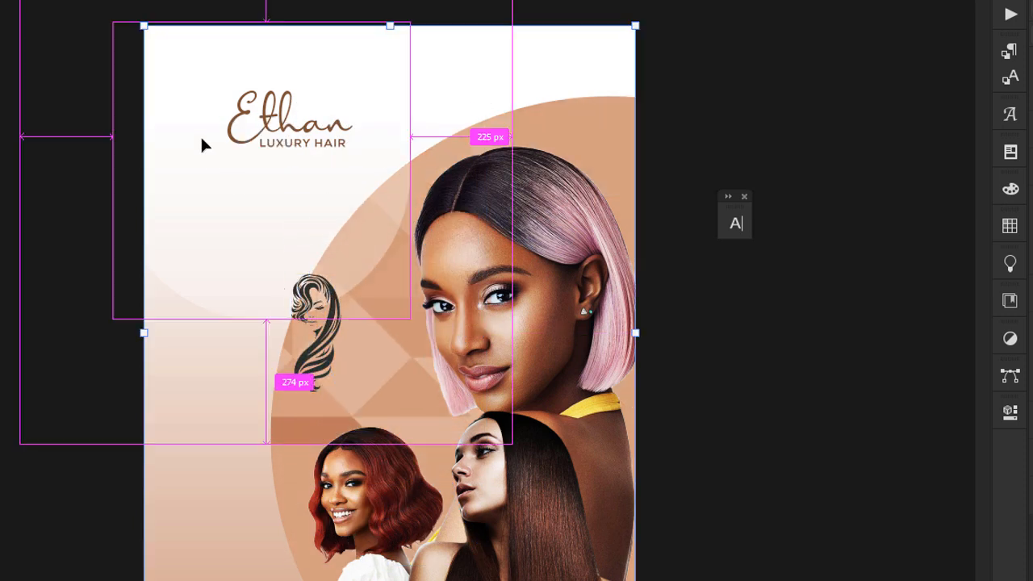
pyautogui.moveTo(305, 303); pyautogui.dragTo(200, 164)
pyautogui.hotkey('ctrl', 'z')
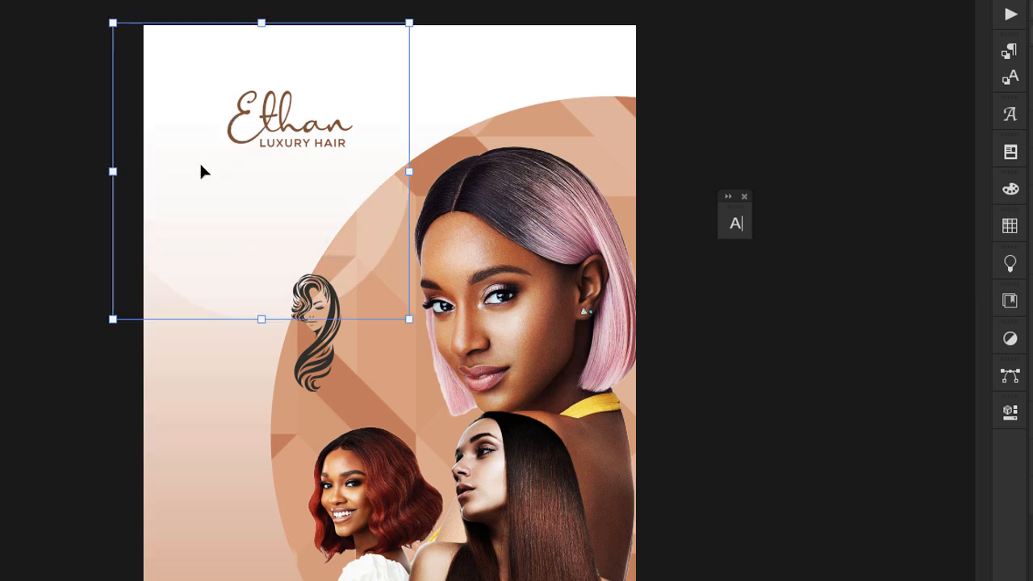
# Set the hair icon beside Ethan at logo height and shift the logo text right.
pyautogui.moveTo(307, 299); pyautogui.dragTo(219, 101)
pyautogui.moveTo(224, 198); pyautogui.dragTo(225, 165)
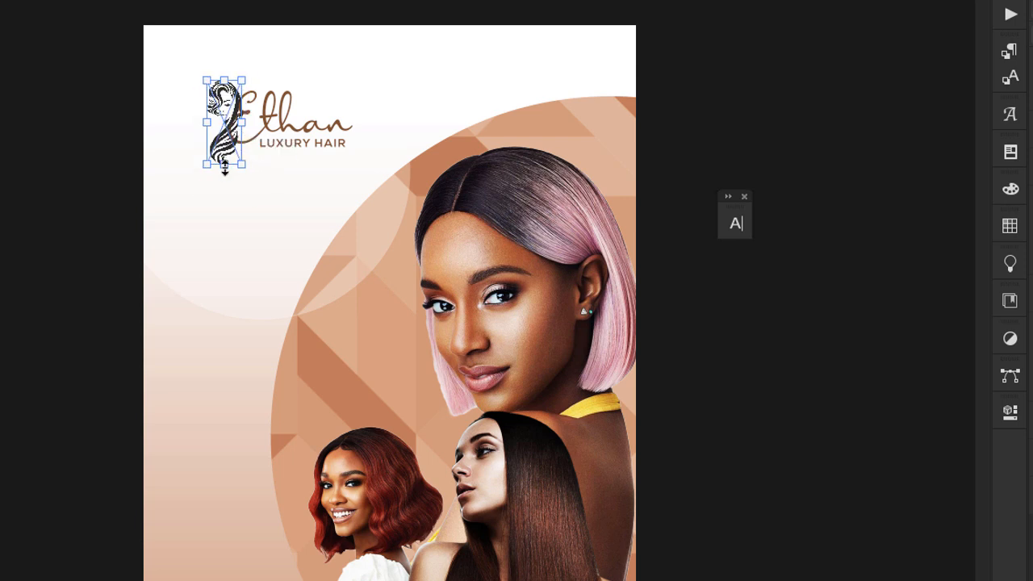
pyautogui.click(314, 142)
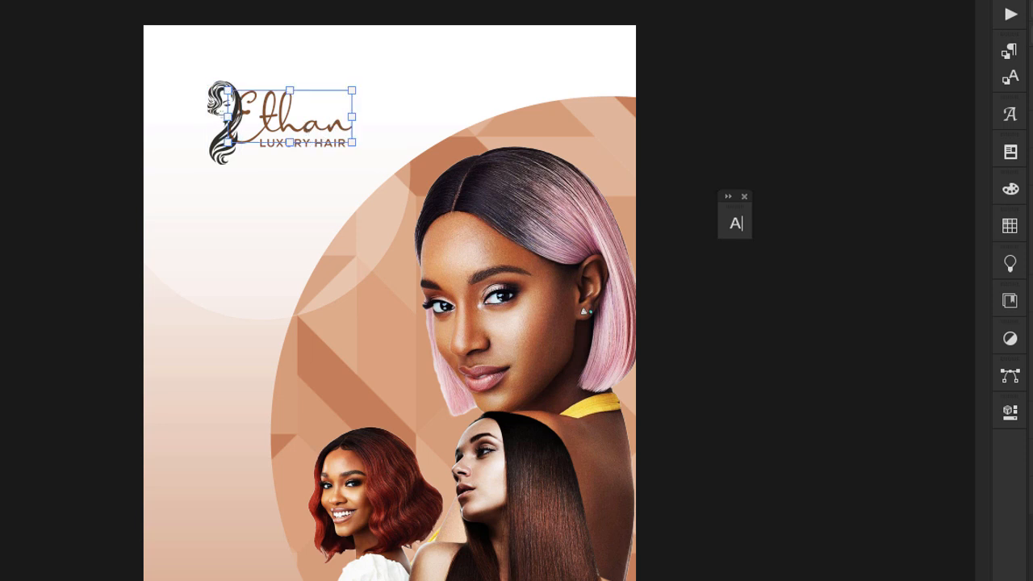
pyautogui.moveTo(291, 129); pyautogui.dragTo(327, 127)
# Recolour LUXURY HAIR with the dark grey sampled from the hair icon.
pyautogui.click(224, 101)
pyautogui.click(223, 95)
pyautogui.moveTo(221, 90); pyautogui.dragTo(244, 108)
pyautogui.hotkey('ctrl', 'z')
pyautogui.doubleClick(348, 145)
pyautogui.click(403, 2)
pyautogui.moveTo(456, 106); pyautogui.dragTo(531, 200)
pyautogui.click(227, 148)
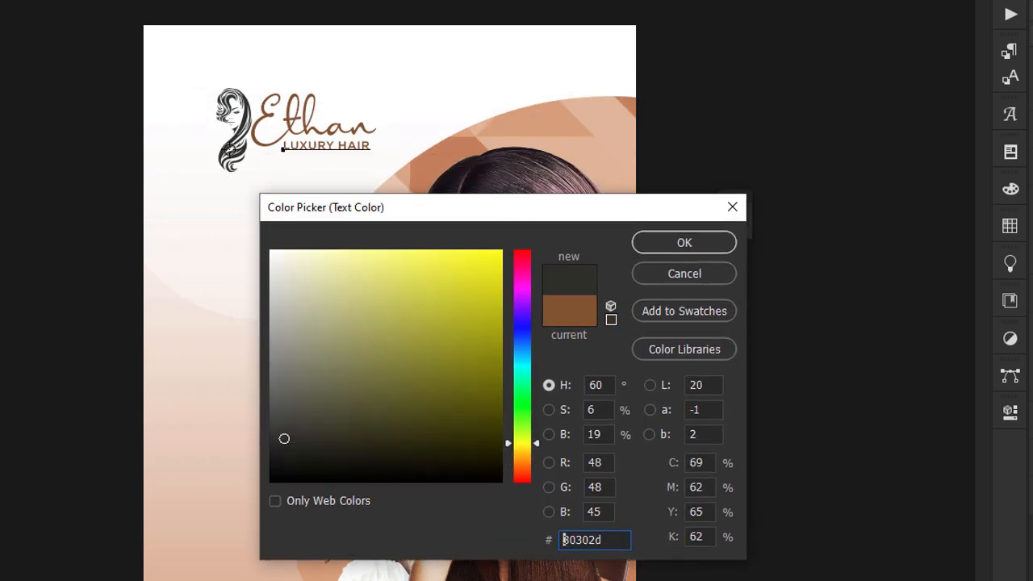
pyautogui.press('Return')
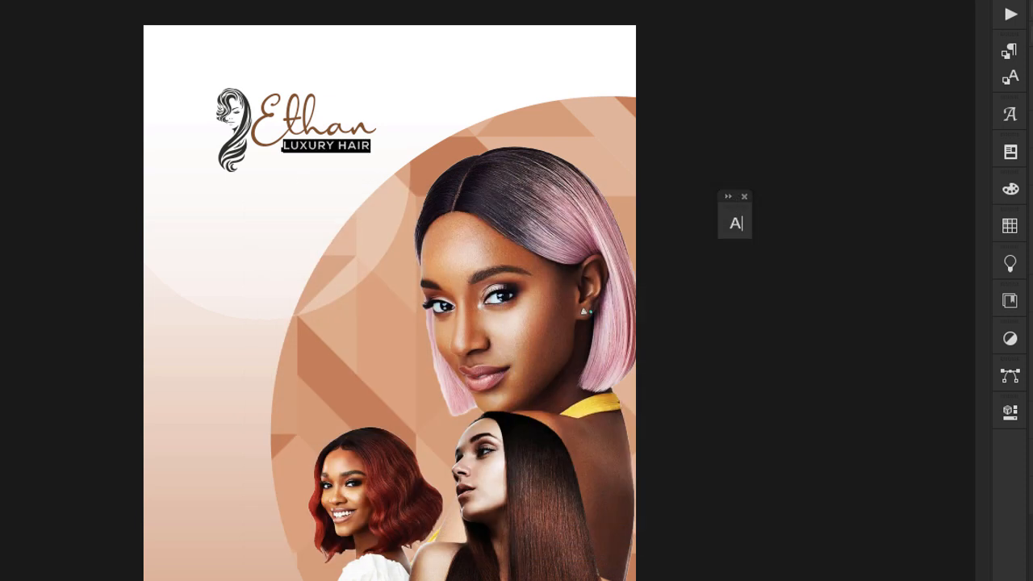
pyautogui.hotkey('ctrl', 'Return')
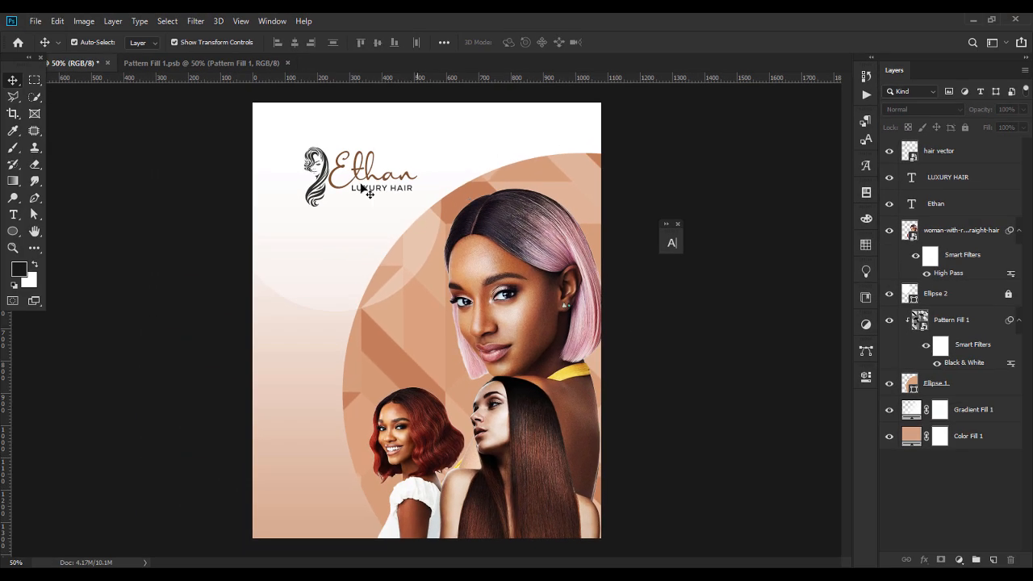
# Add a vertical guide at 144 px and nudge the whole Ethan logo left onto it.
pyautogui.moveTo(4, 394); pyautogui.dragTo(293, 323)
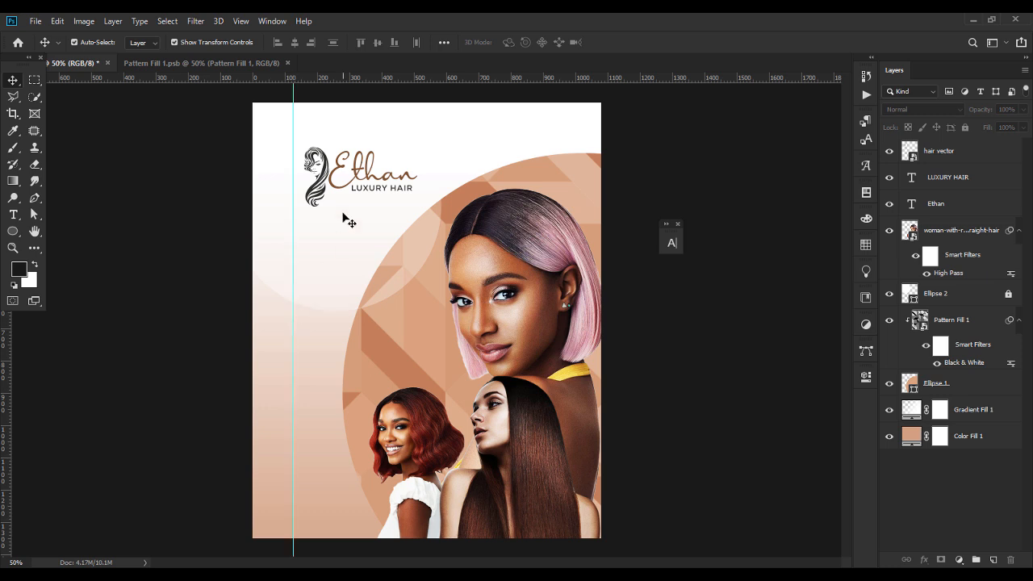
pyautogui.click(323, 185)
pyautogui.keyDown('shift'); pyautogui.click(383, 192); pyautogui.keyUp('shift')
pyautogui.keyDown('shift'); pyautogui.click(363, 179); pyautogui.keyUp('shift')
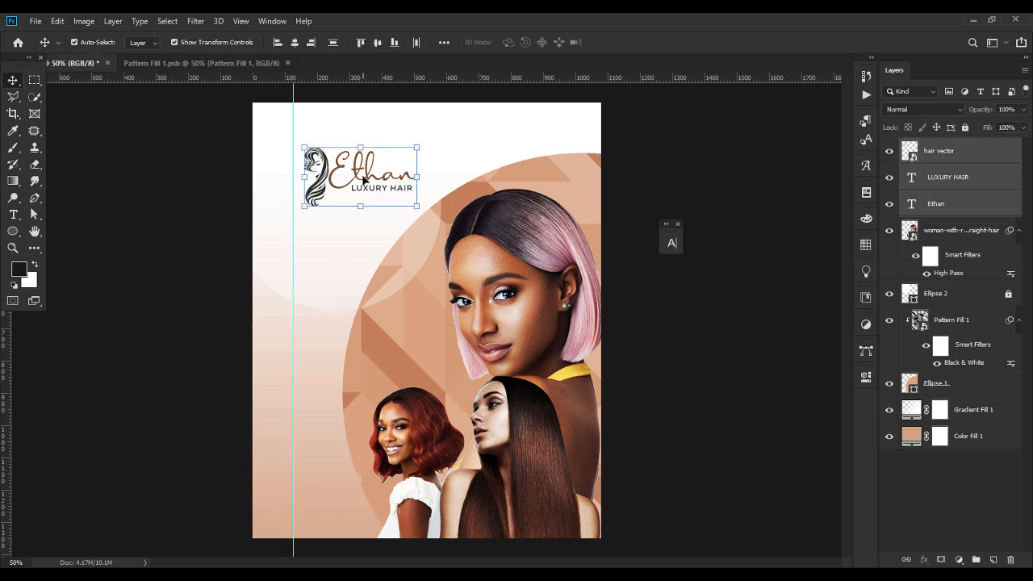
pyautogui.hotkey('shift', 'Left')
pyautogui.hotkey('shift', 'Left')
pyautogui.hotkey('shift', 'Left')
pyautogui.click(83, 285)
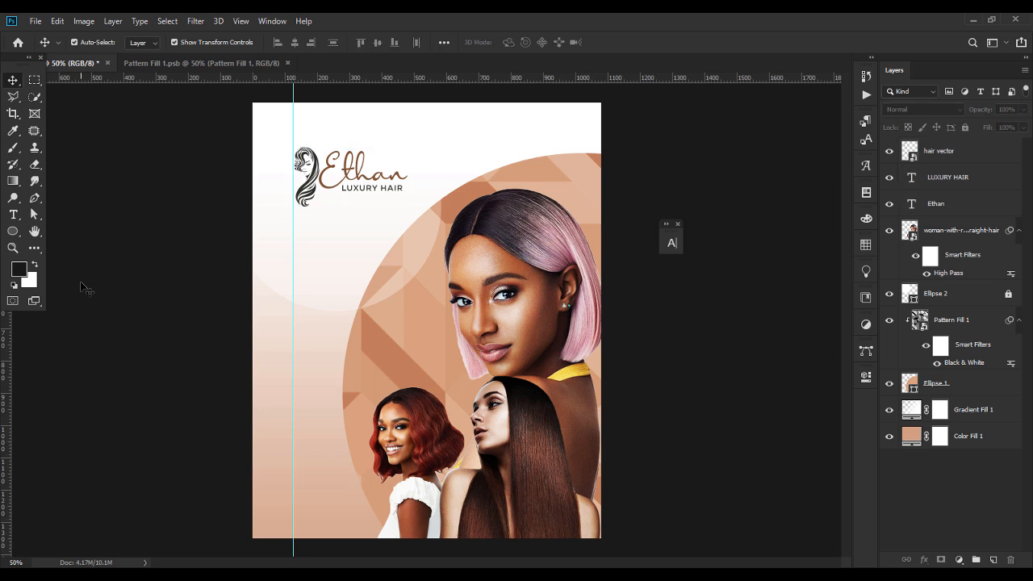
# Type the tagline 'TRANSFORM / YOUR HAIR / EMBRACE / YOUR BEAUTY' on four lines below the logo.
pyautogui.click(13, 214)
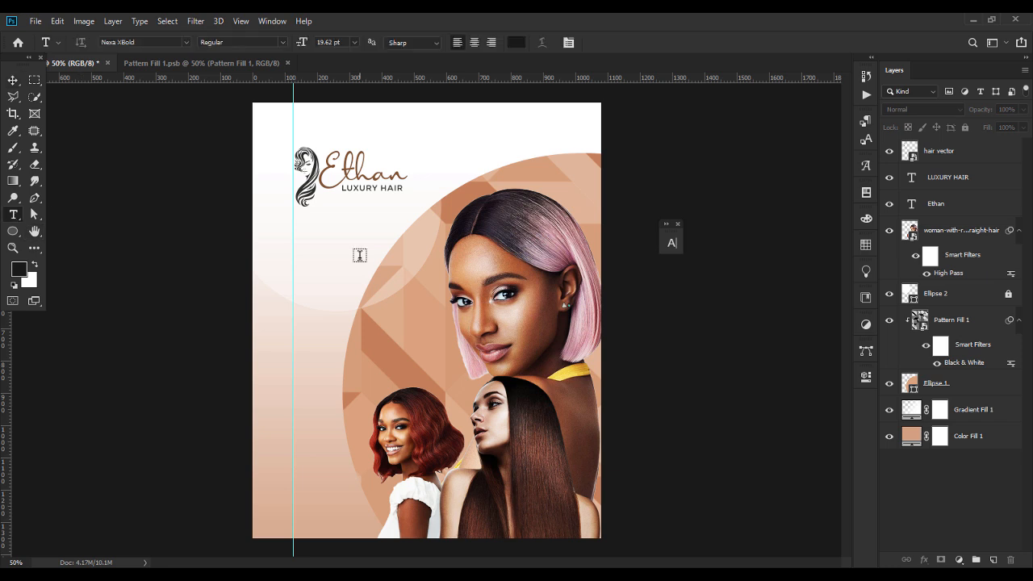
pyautogui.click(331, 260)
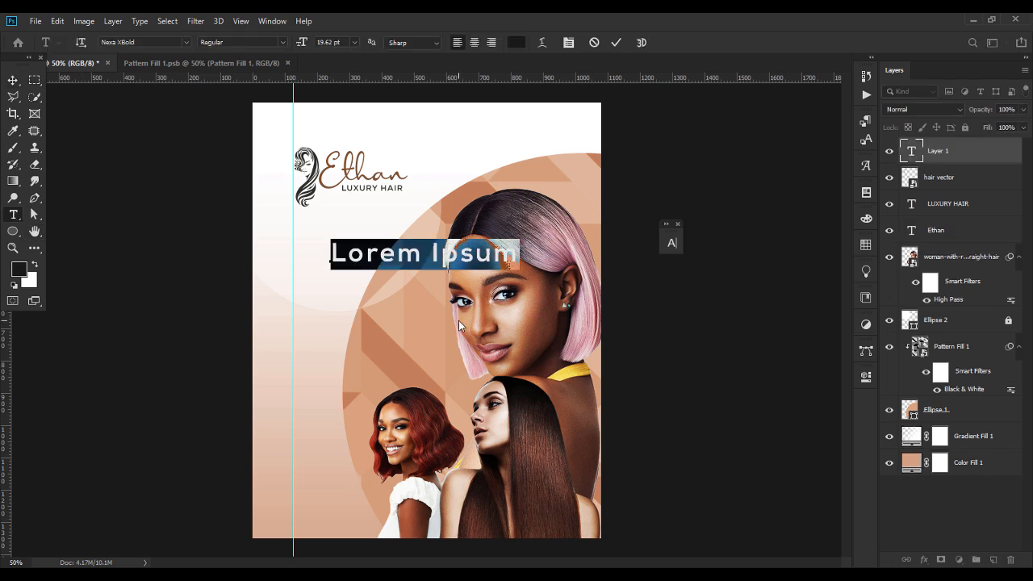
pyautogui.write('TR')
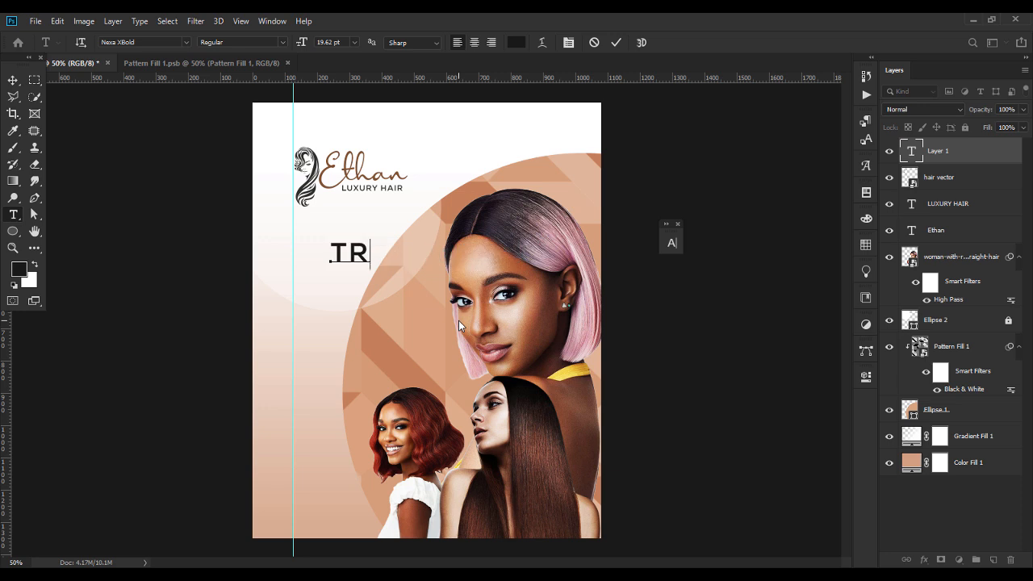
pyautogui.write('ANSFROM')
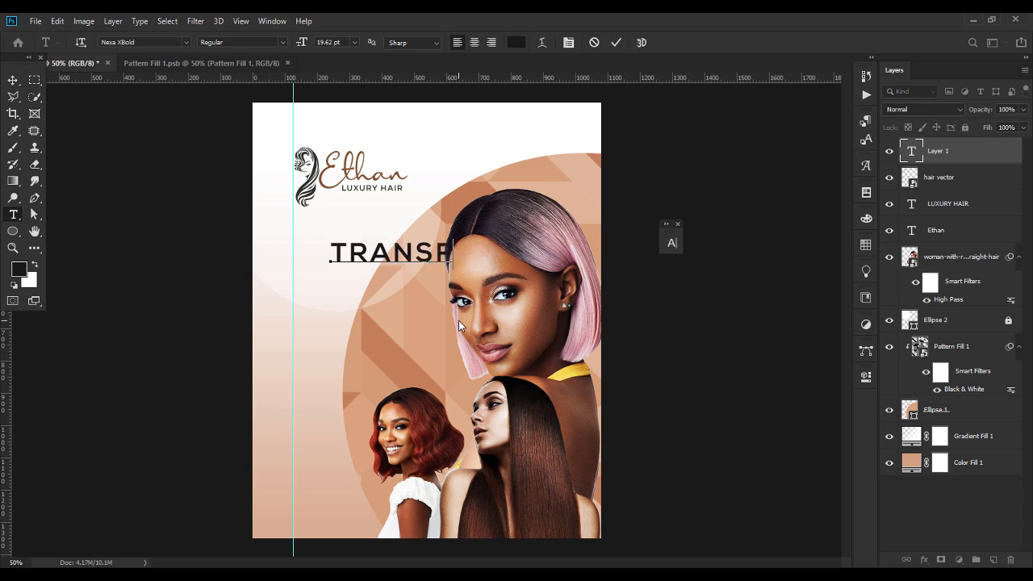
pyautogui.press('BackSpace')
pyautogui.press('BackSpace')
pyautogui.press('BackSpace')
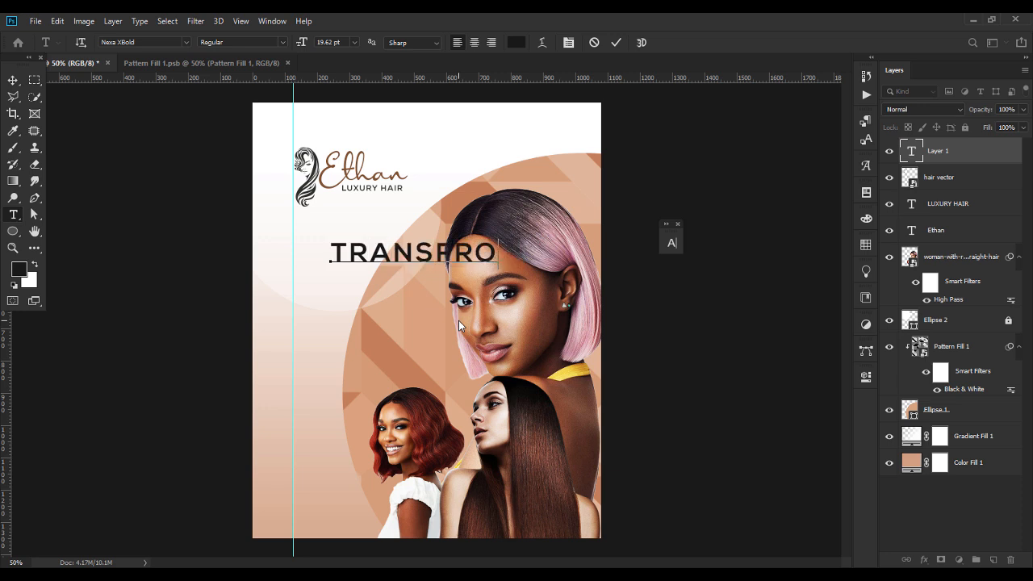
pyautogui.write('ORM')
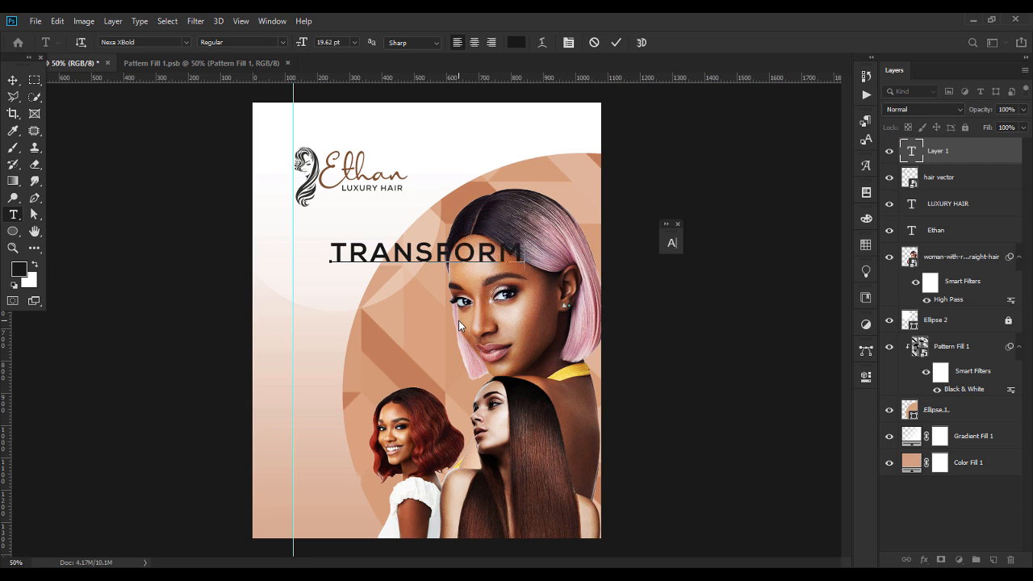
pyautogui.write(' YOU')
pyautogui.press('BackSpace')
pyautogui.press('BackSpace')
pyautogui.press('BackSpace')
pyautogui.press('Return')
pyautogui.write('YOUR')
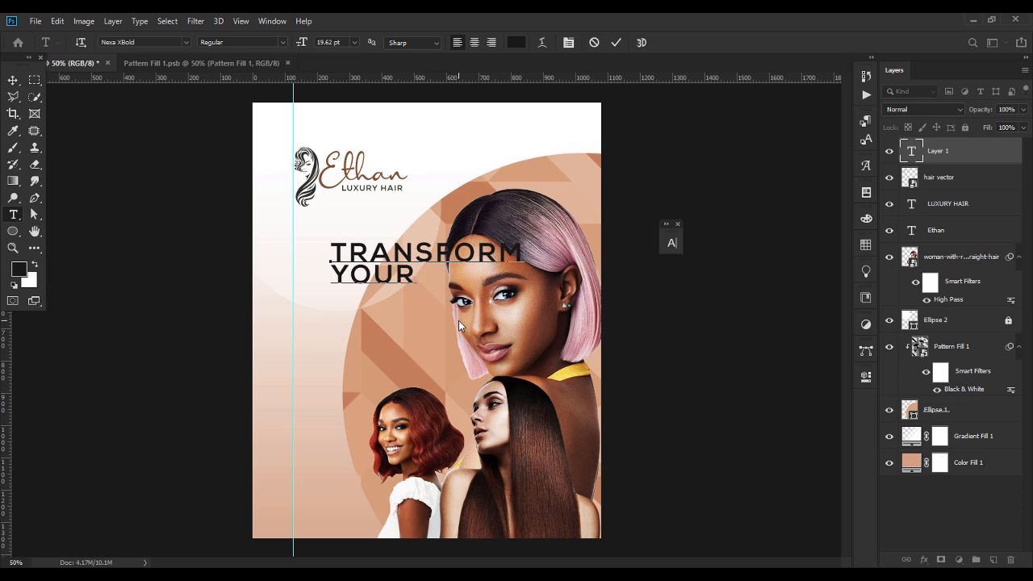
pyautogui.write(' HAIR')
pyautogui.press('Return')
pyautogui.write('E')
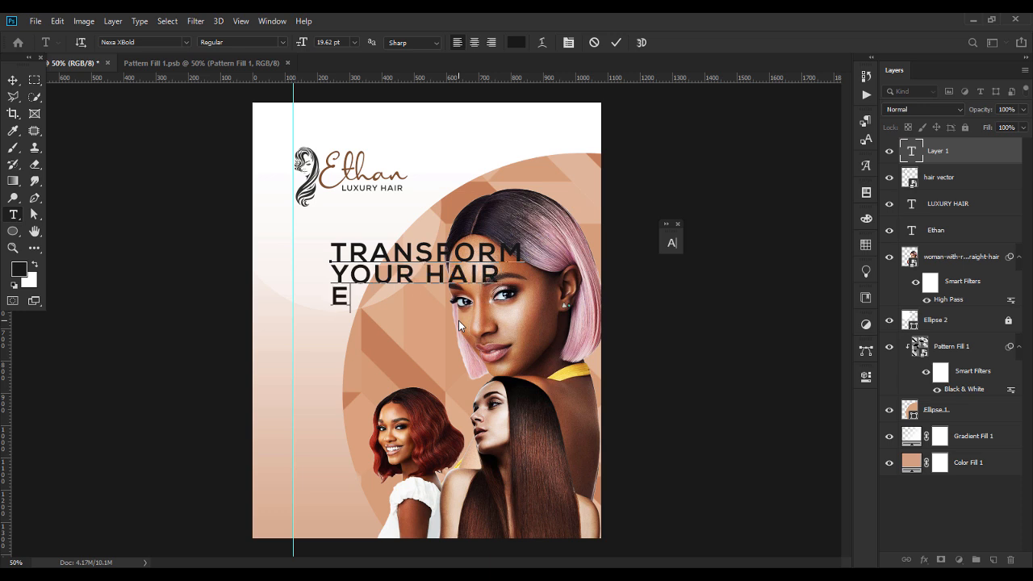
pyautogui.write('MBRACE')
pyautogui.press('Return')
pyautogui.write('YOUR ')
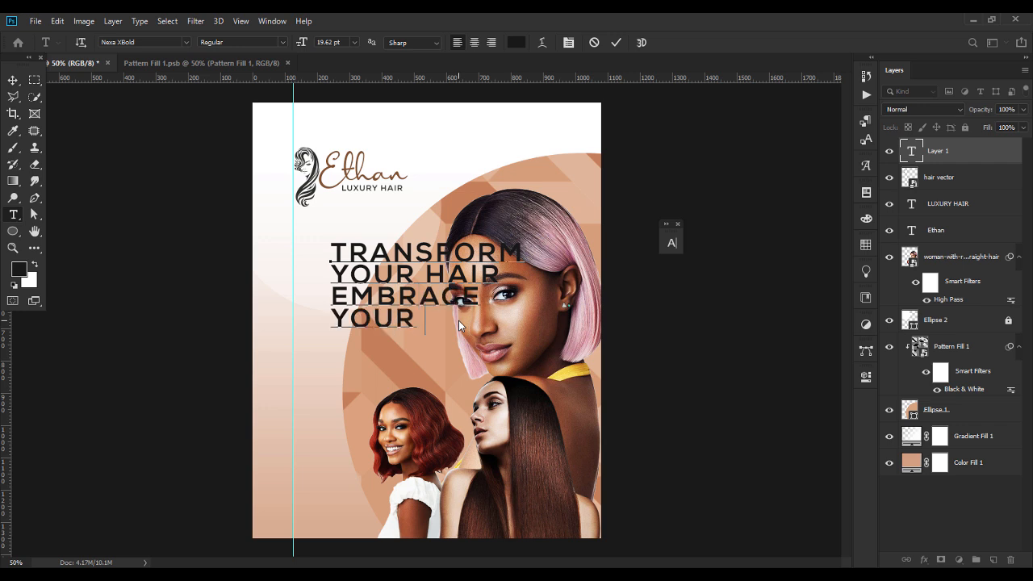
pyautogui.write('BEAUTY')
# Select all the tagline text and search the font list for 'TOP'.
pyautogui.hotkey('ctrl', 'a')
pyautogui.click(163, 42)
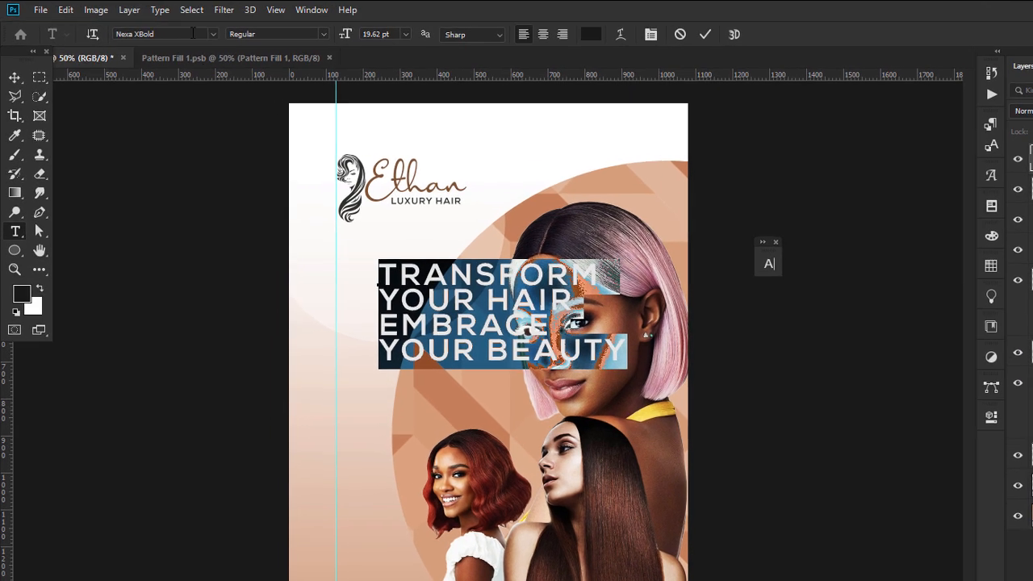
pyautogui.write('T')
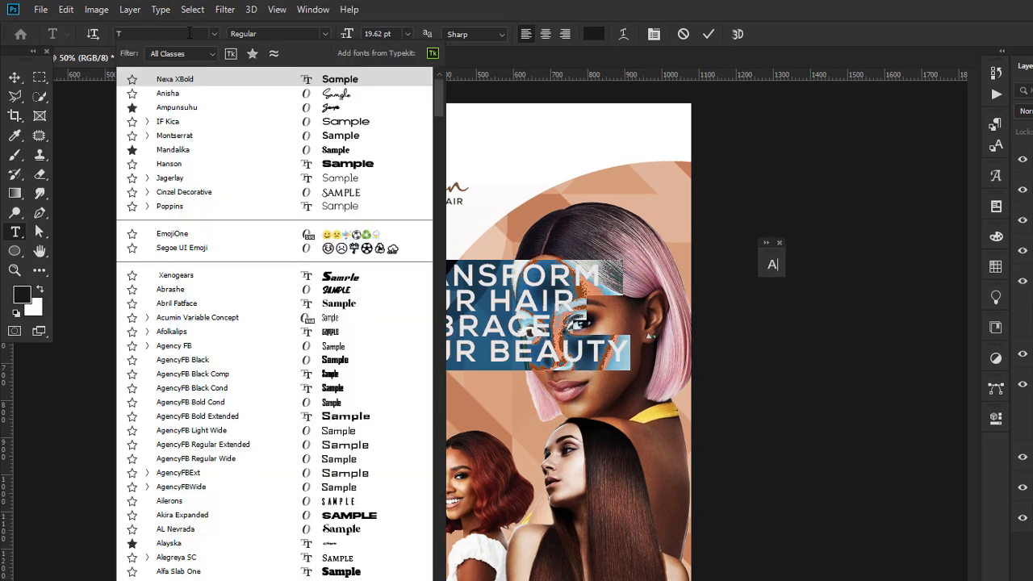
pyautogui.write('OP')
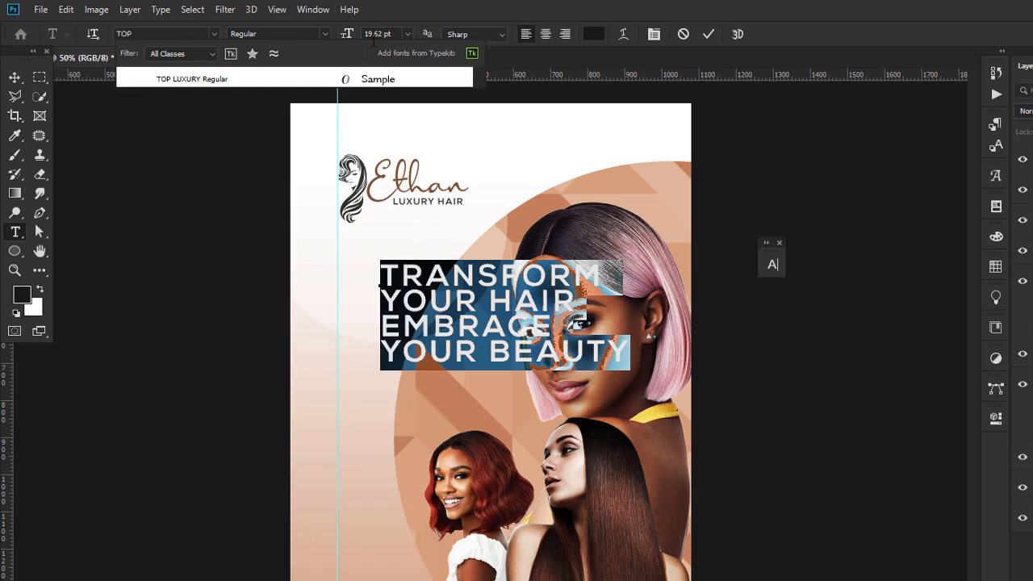
# Apply TOP LUXURY Regular to the tagline and shrink it to about half width.
pyautogui.click(372, 75)
pyautogui.click(14, 78)
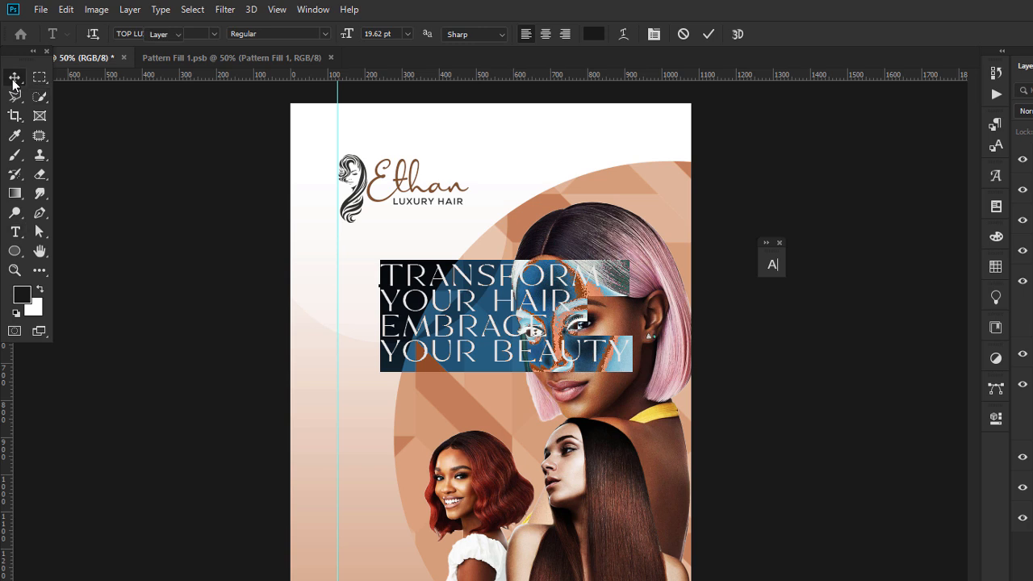
pyautogui.moveTo(627, 315); pyautogui.dragTo(426, 280)
pyautogui.press('Return')
# Set the tagline's leading to 10 pt and check its position.
pyautogui.press('t')
pyautogui.click(423, 280)
pyautogui.hotkey('ctrl', 'a')
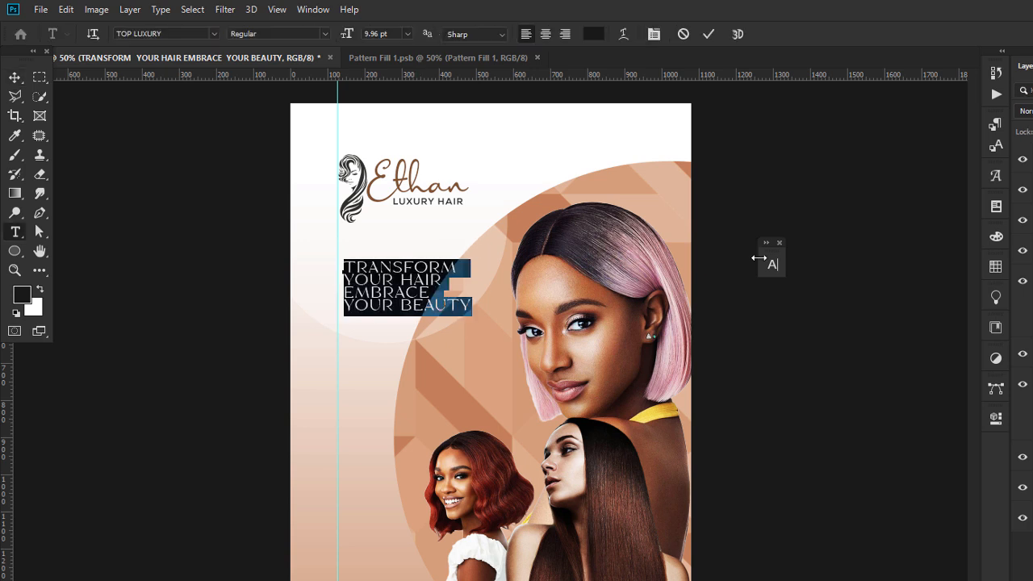
pyautogui.click(772, 264)
pyautogui.press('Up')
pyautogui.press('Up')
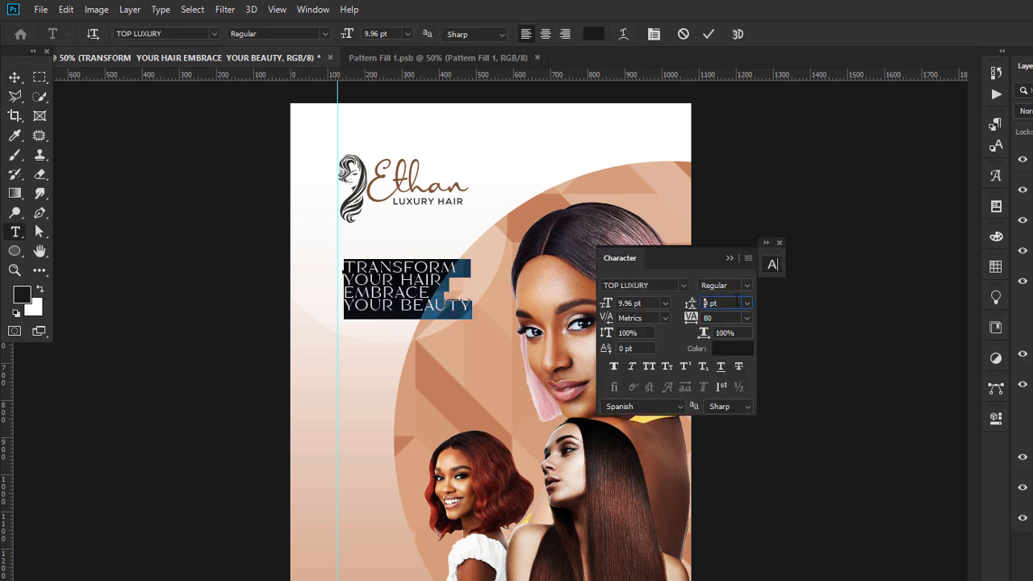
pyautogui.click(730, 258)
pyautogui.click(14, 76)
pyautogui.click(206, 292)
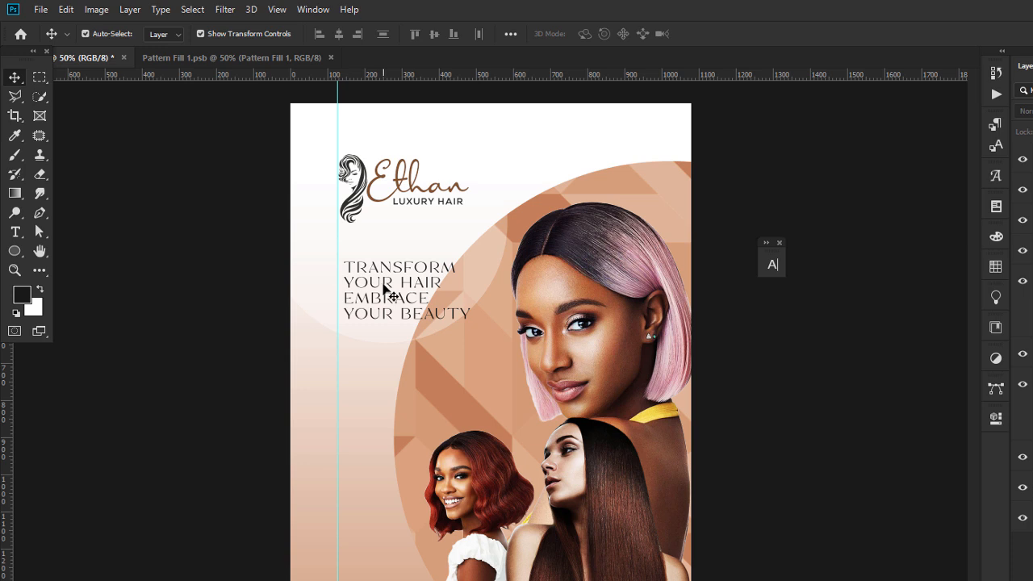
pyautogui.click(384, 286)
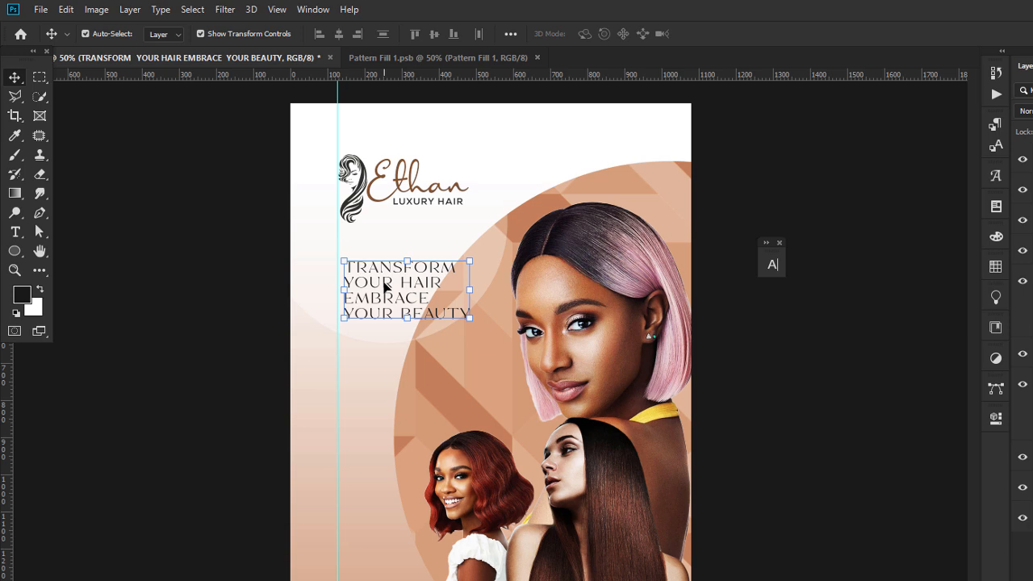
pyautogui.click(843, 385)
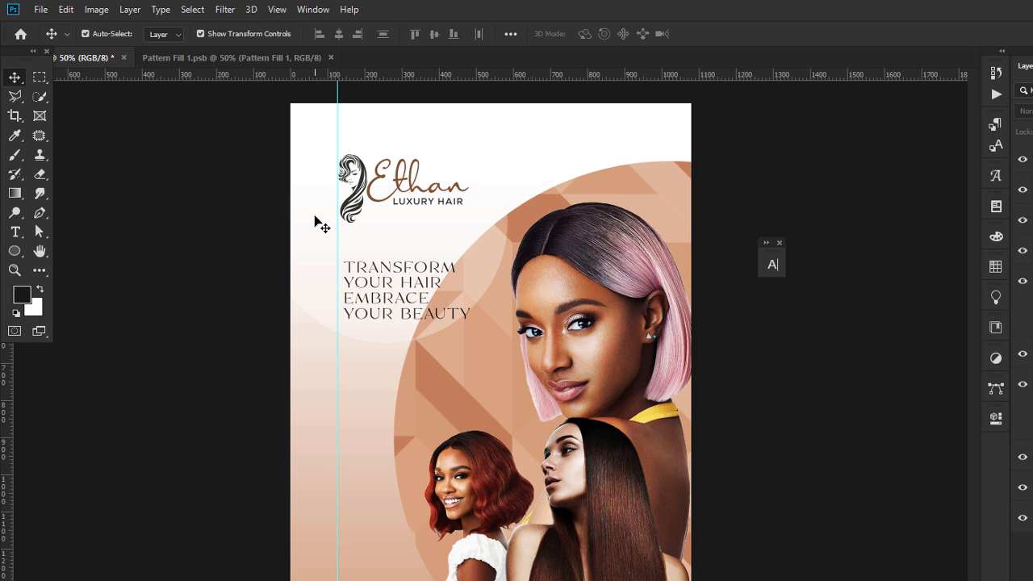
# Draw a straight line above the tagline with its stroke sampled from the logo's dark grey.
pyautogui.click(38, 218)
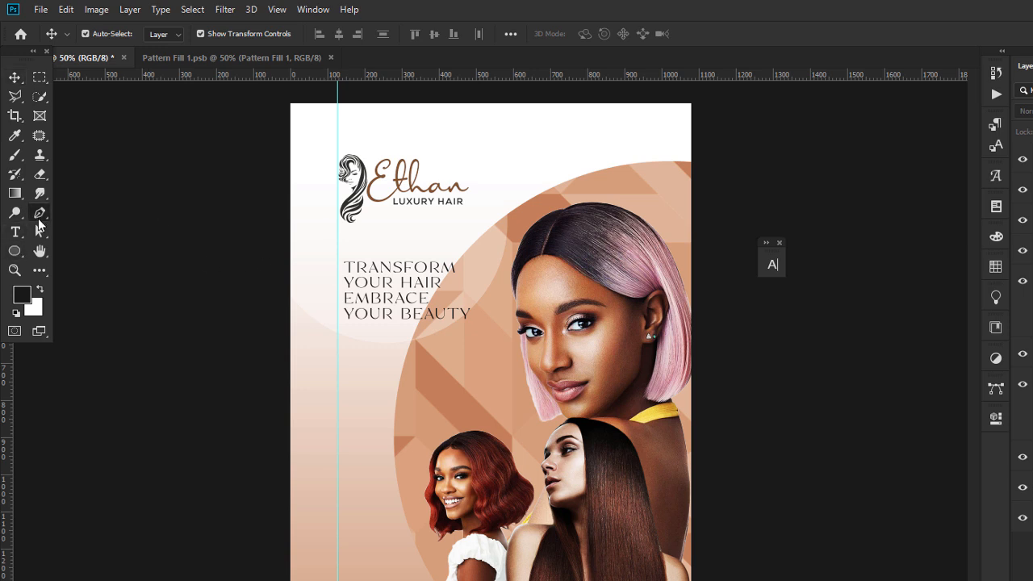
pyautogui.click(336, 255)
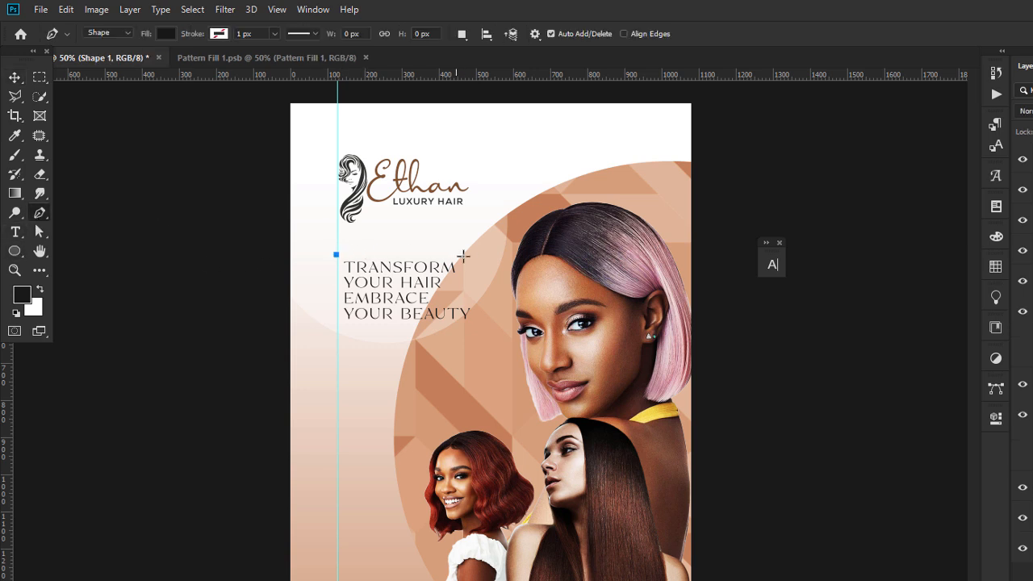
pyautogui.click(464, 254)
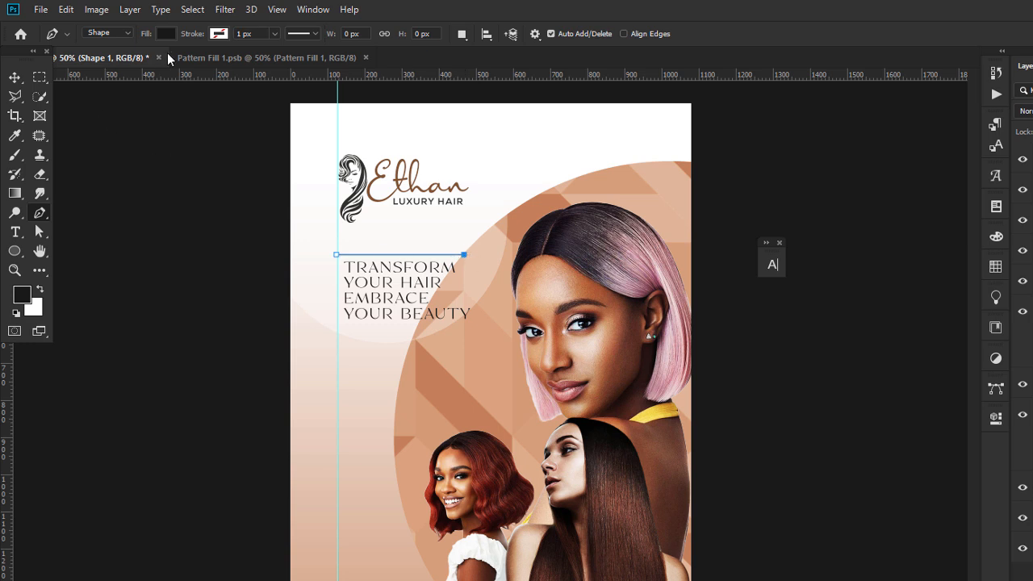
pyautogui.click(217, 33)
pyautogui.click(288, 62)
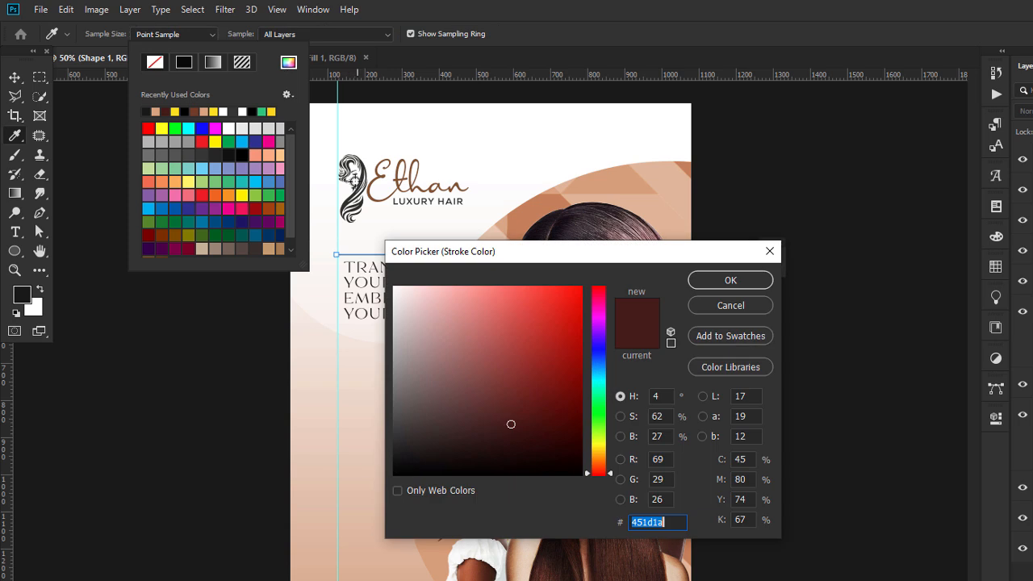
pyautogui.click(345, 203)
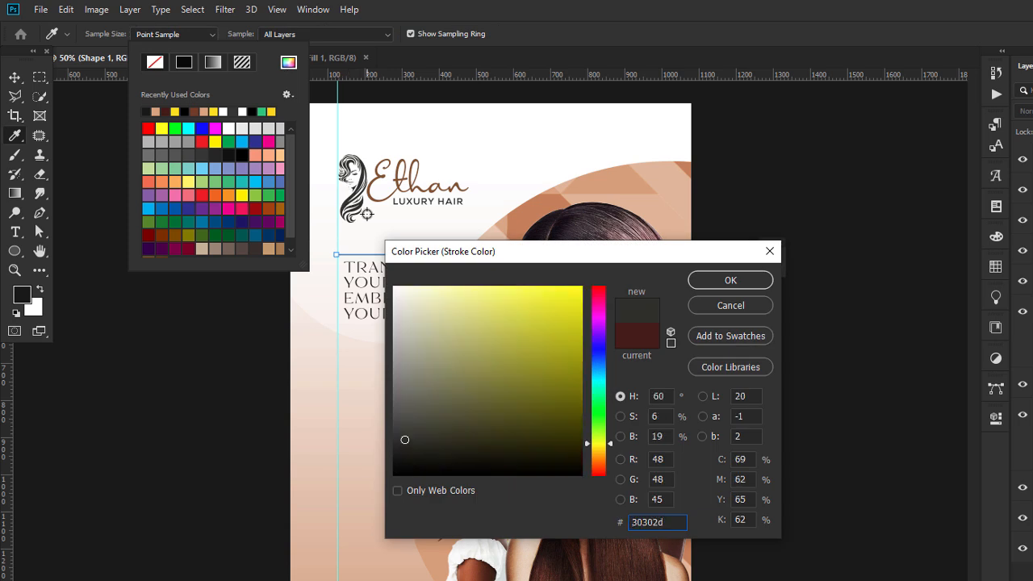
pyautogui.press('Return')
# Make the line dashed with a gap of 4.
pyautogui.click(316, 35)
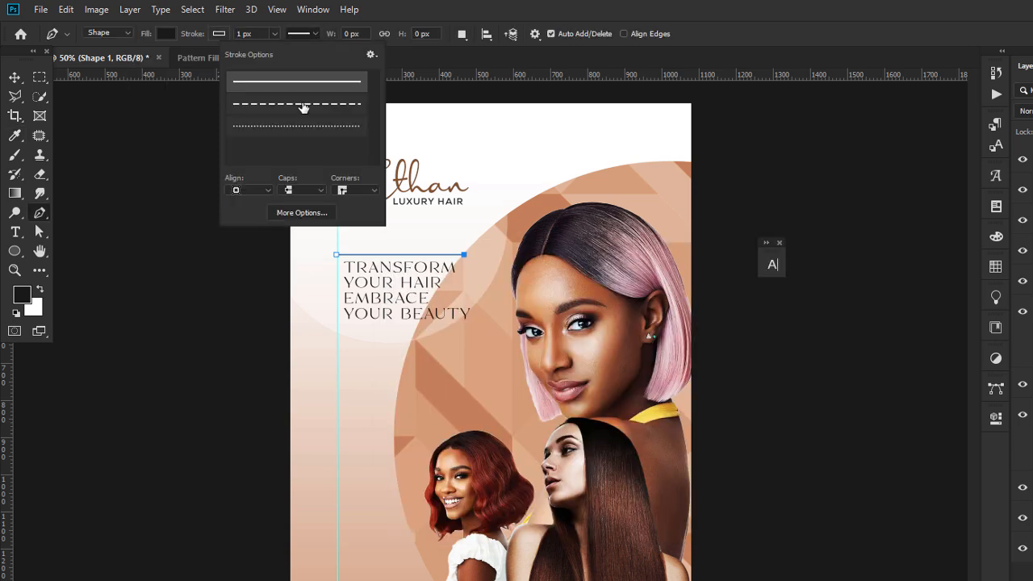
pyautogui.click(302, 105)
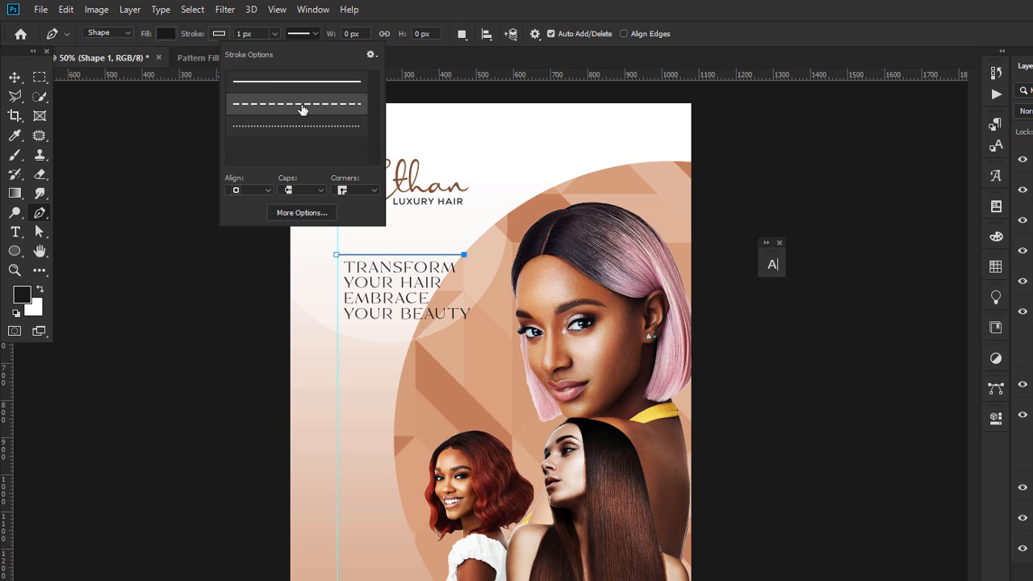
pyautogui.click(297, 212)
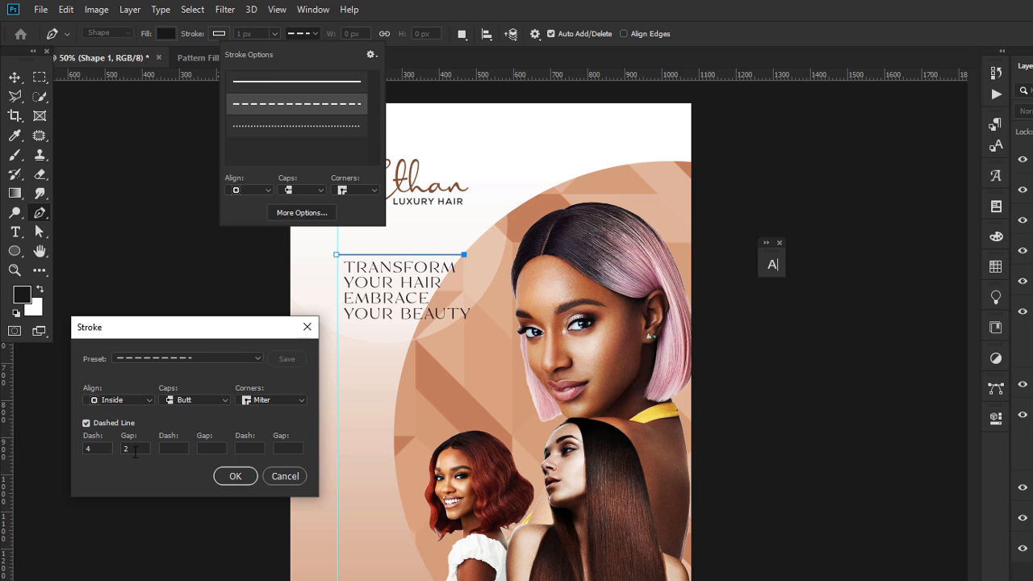
pyautogui.write('4')
pyautogui.press('Return')
pyautogui.click(16, 81)
pyautogui.click(161, 287)
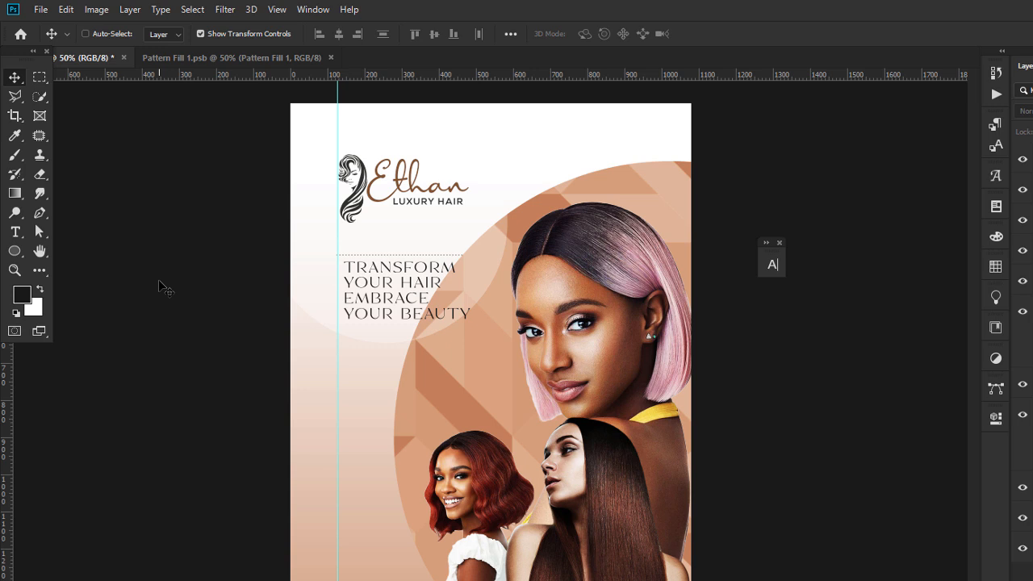
pyautogui.hotkey('ctrl', '+')
# Lengthen the line's dashes to 6.
pyautogui.click(406, 225)
pyautogui.click(39, 231)
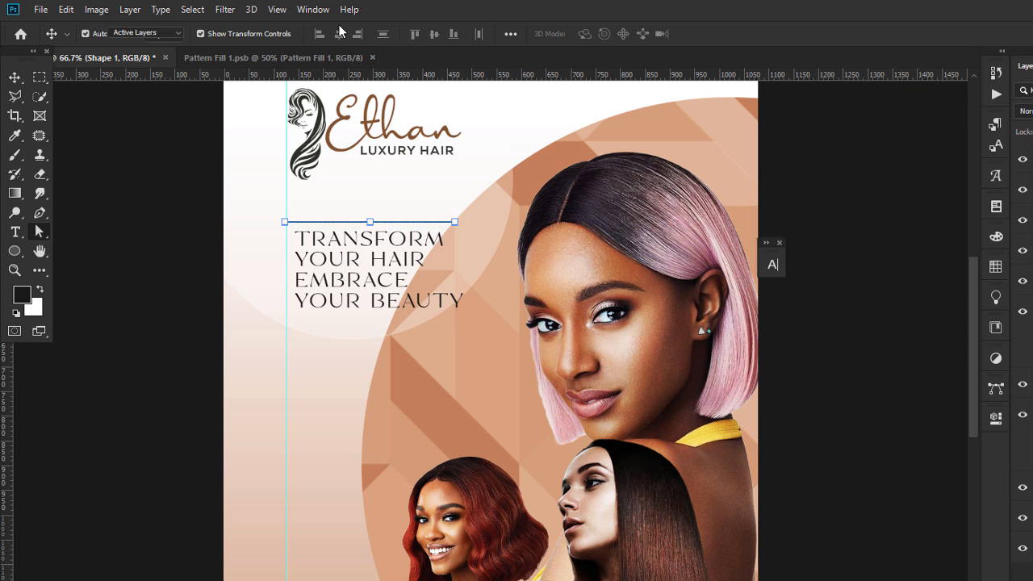
pyautogui.click(277, 33)
pyautogui.click(290, 40)
pyautogui.click(372, 34)
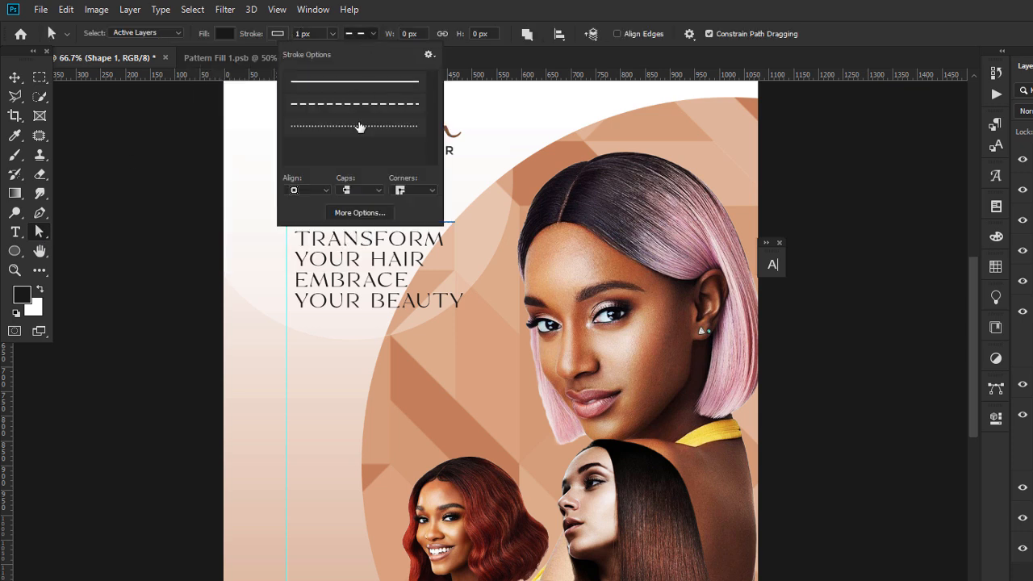
pyautogui.click(360, 126)
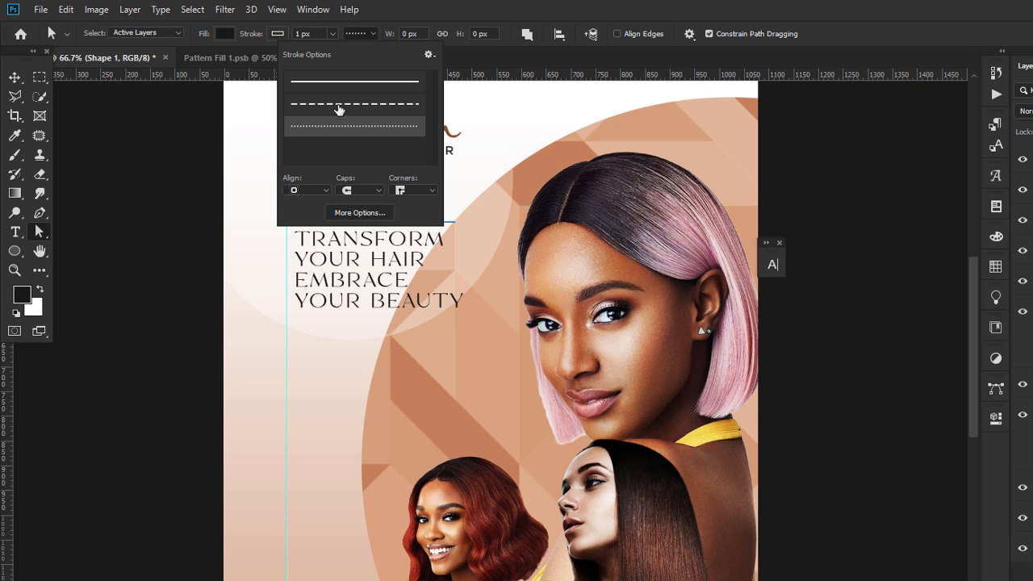
pyautogui.click(339, 105)
pyautogui.click(354, 214)
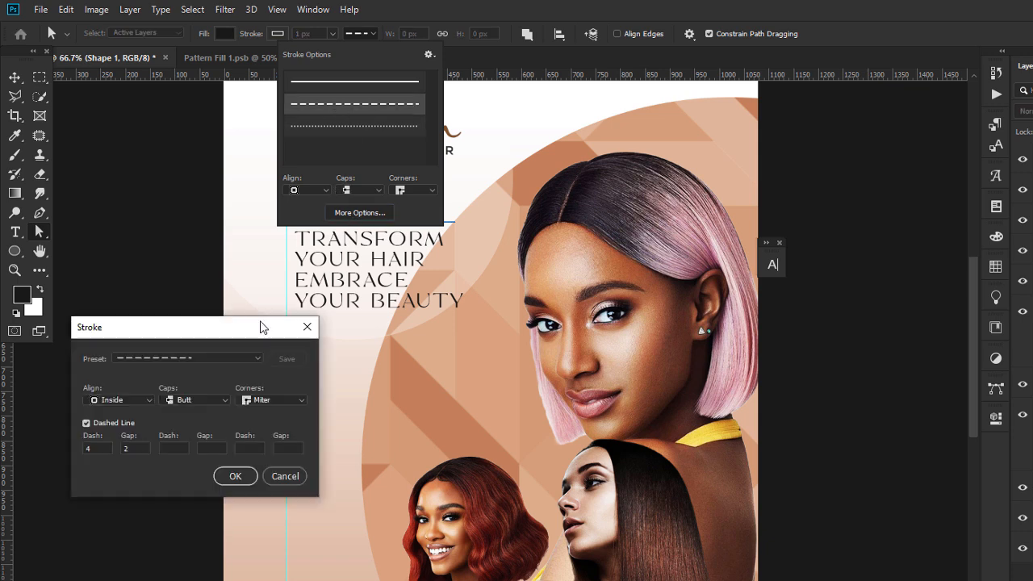
pyautogui.doubleClick(109, 446)
pyautogui.write('6')
pyautogui.press('Return')
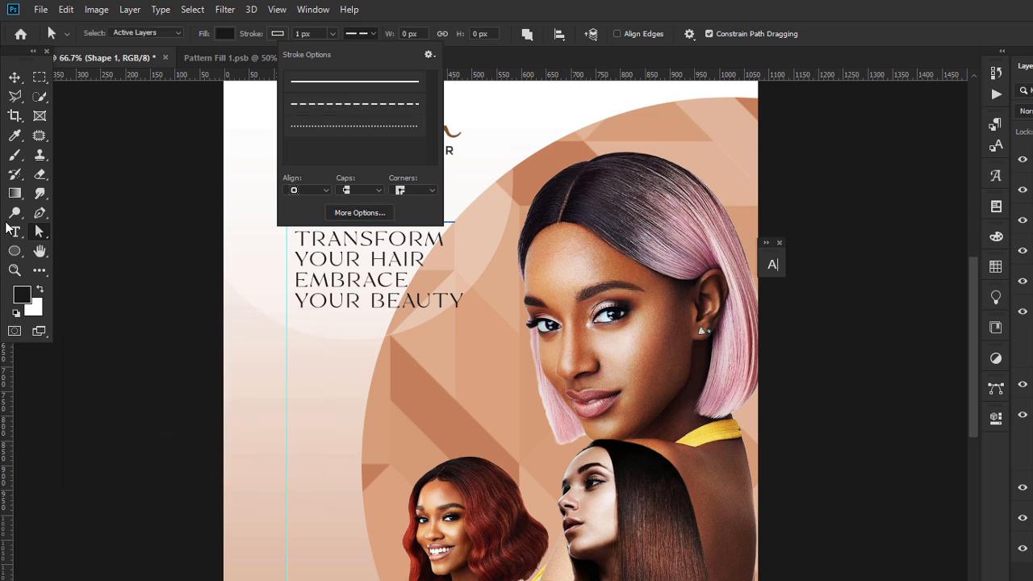
pyautogui.click(14, 77)
# Set the dashed line's stroke width to 2 px.
pyautogui.click(128, 208)
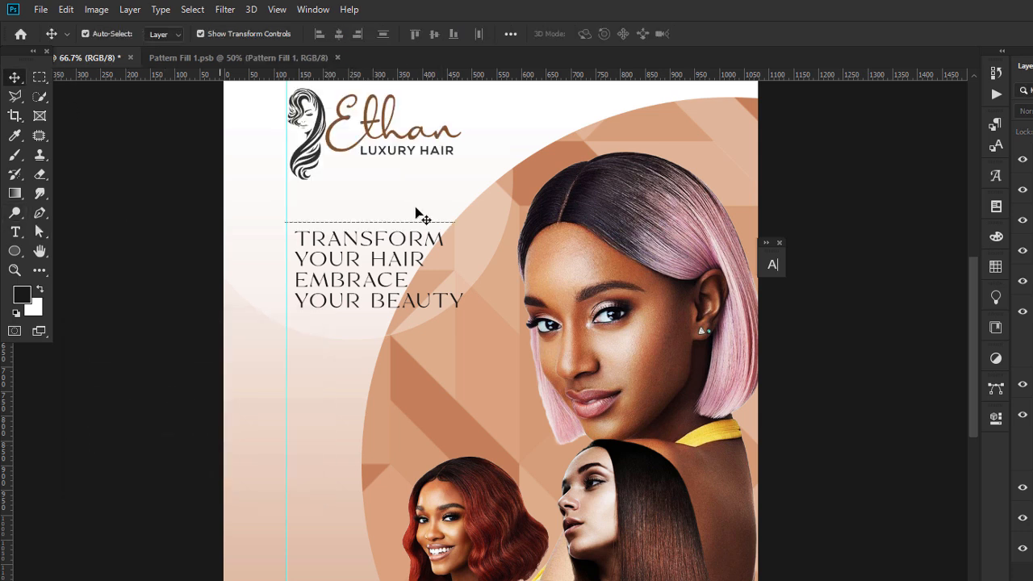
pyautogui.click(450, 231)
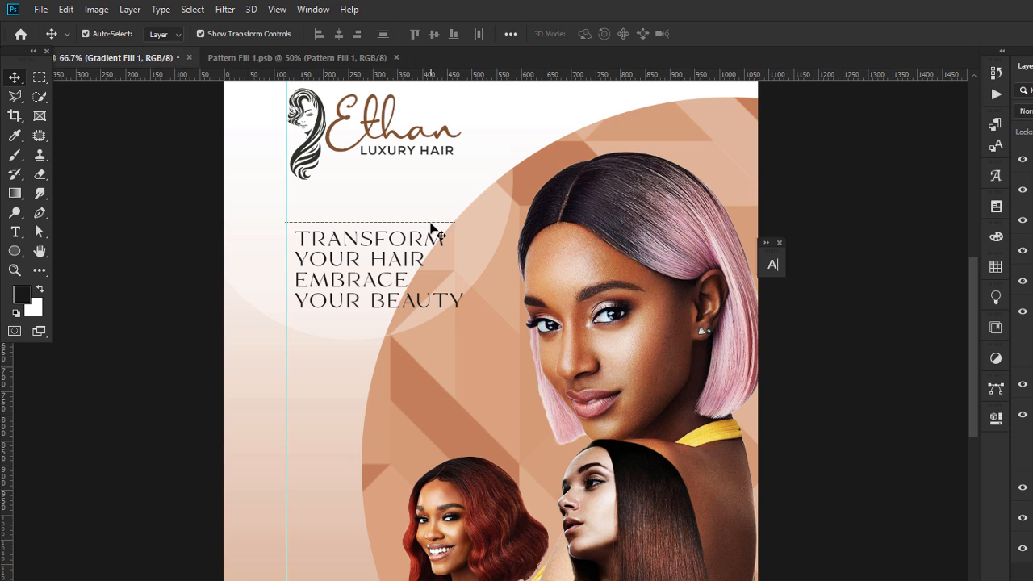
pyautogui.click(367, 222)
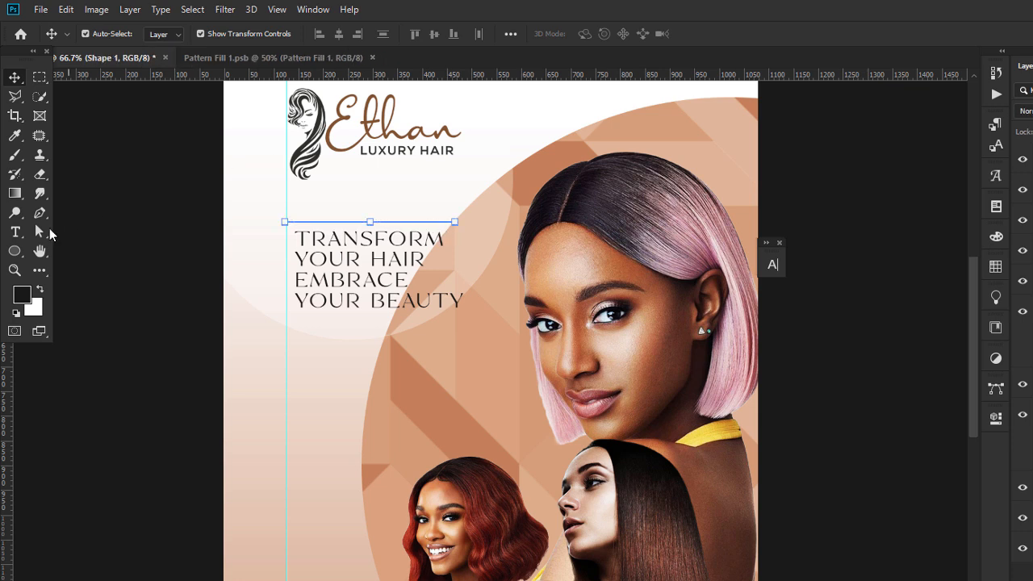
pyautogui.click(40, 232)
pyautogui.press('Return')
pyautogui.click(14, 78)
# Duplicate the dashed line and move the copy just below the tagline.
pyautogui.hotkey('ctrl', 'j')
pyautogui.hotkey('shift', 'Down')
pyautogui.hotkey('shift', 'Down')
pyautogui.hotkey('shift', 'Down')
pyautogui.hotkey('shift', 'Down')
pyautogui.hotkey('shift', 'Down')
pyautogui.hotkey('shift', 'Down')
pyautogui.hotkey('shift', 'Down')
pyautogui.hotkey('shift', 'Down')
pyautogui.hotkey('shift', 'Down')
pyautogui.hotkey('shift', 'Down')
pyautogui.hotkey('shift', 'Down')
pyautogui.hotkey('shift', 'Down')
pyautogui.hotkey('shift', 'Down')
pyautogui.hotkey('shift', 'Down')
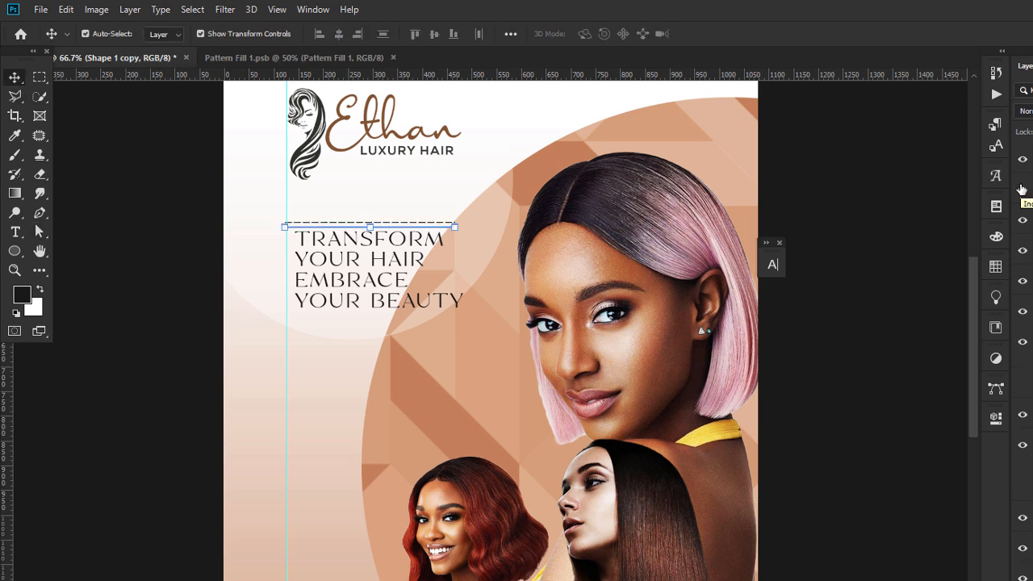
pyautogui.hotkey('shift', 'Down')
pyautogui.hotkey('shift', 'Down')
pyautogui.hotkey('shift', 'Down')
pyautogui.hotkey('shift', 'Down')
pyautogui.hotkey('shift', 'Down')
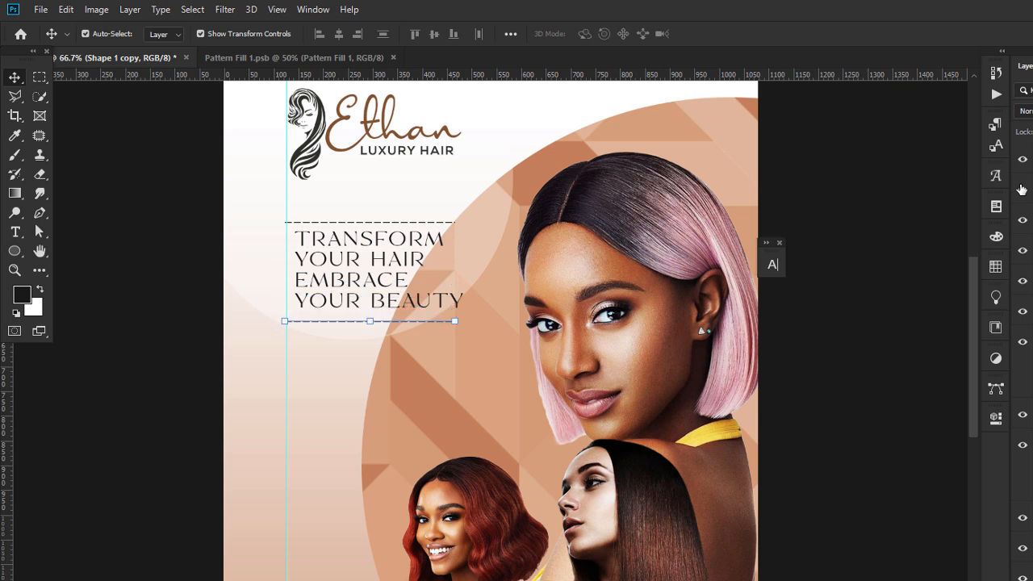
pyautogui.hotkey('shift', 'Up')
# Nudge the Shape 1 and Shape 1 copy dashed lines one step left to align with the tagline.
pyautogui.click(351, 295)
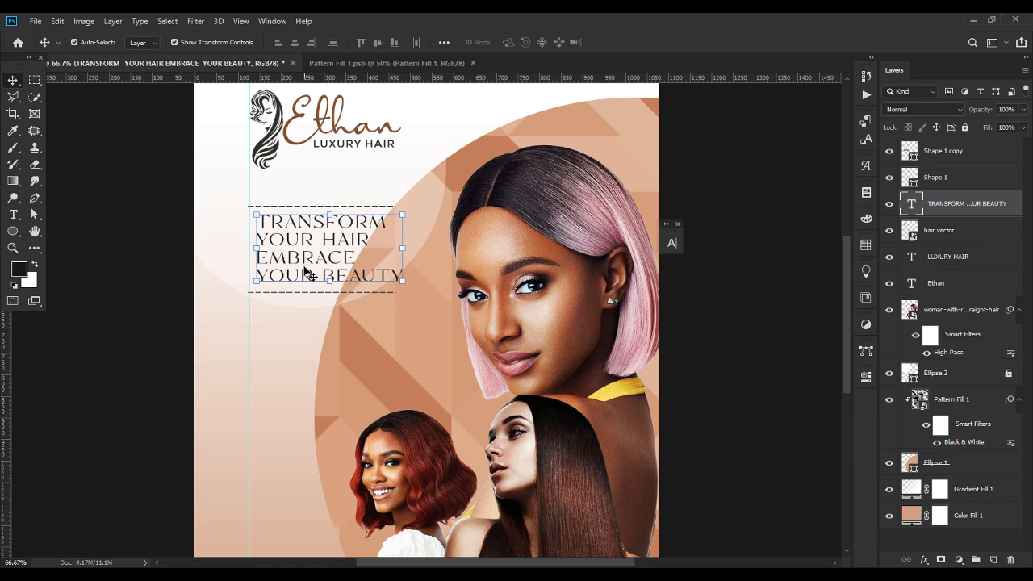
pyautogui.click(938, 175)
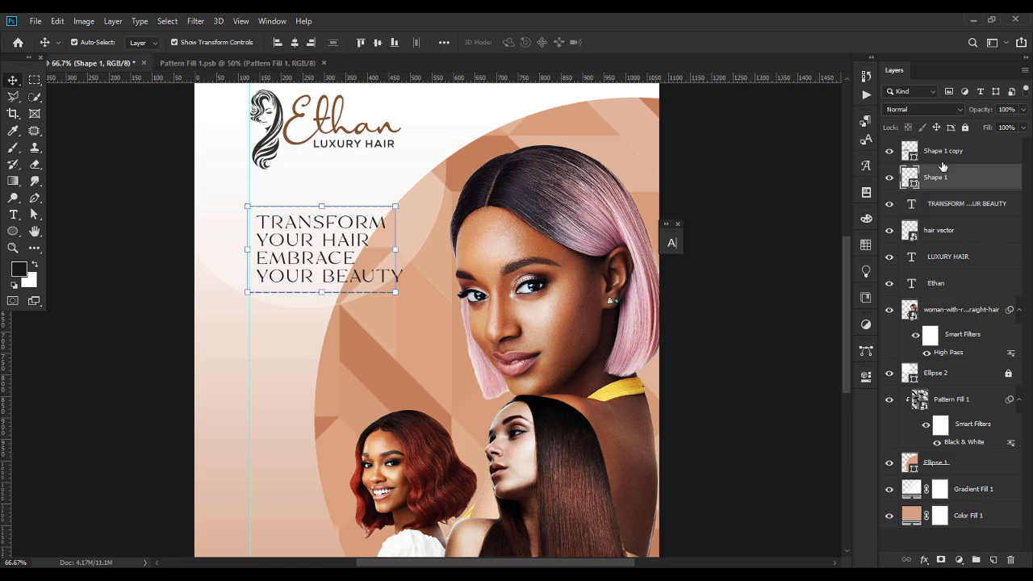
pyautogui.keyDown('shift'); pyautogui.click(942, 162); pyautogui.keyUp('shift')
pyautogui.press('Left')
pyautogui.press('Left')
pyautogui.press('Left')
pyautogui.press('Left')
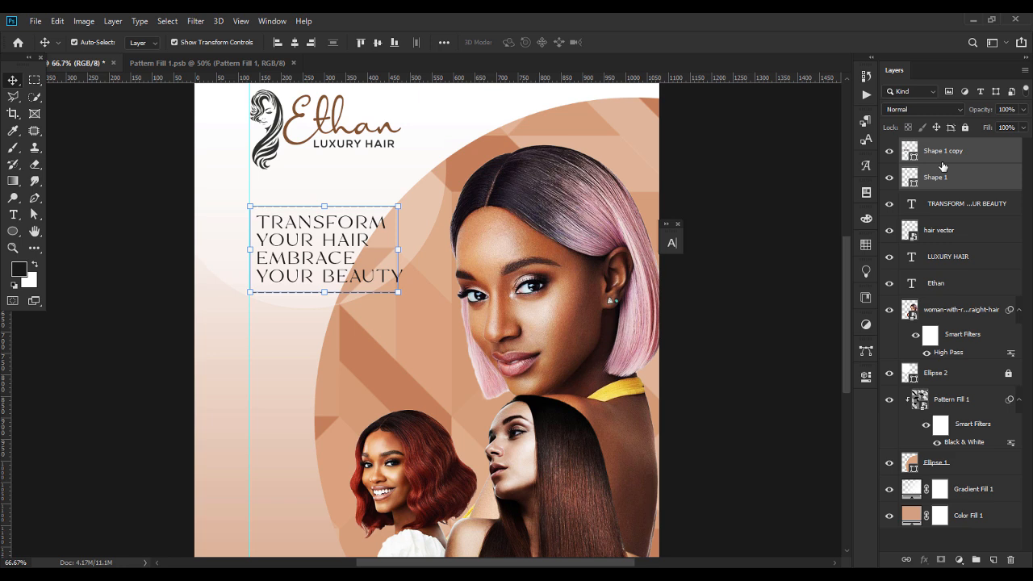
pyautogui.click(187, 342)
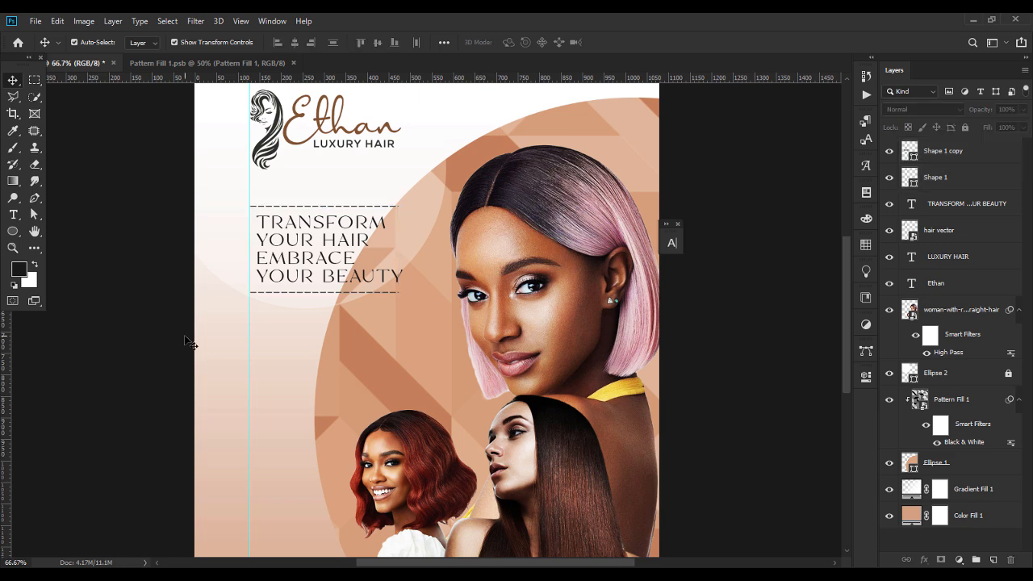
pyautogui.hotkey('ctrl', '-')
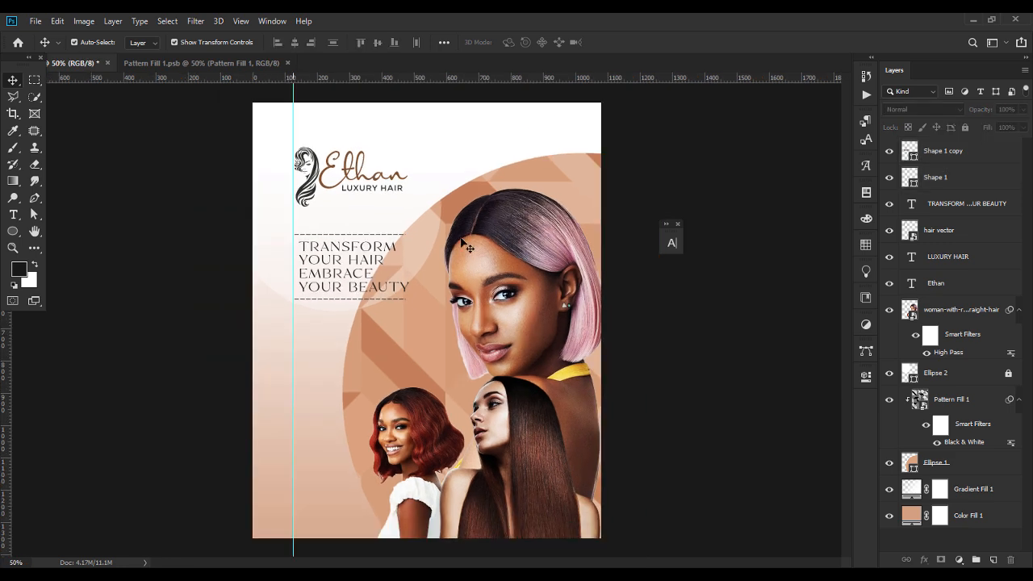
pyautogui.click(489, 187)
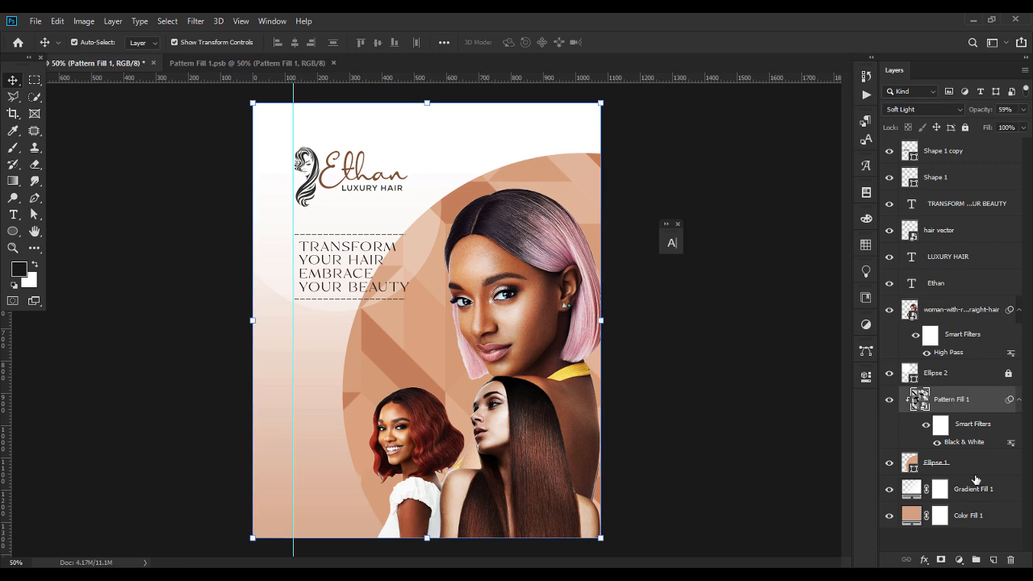
# Nudge the peach circle Ellipse 1 slightly up, right and down.
pyautogui.click(908, 467)
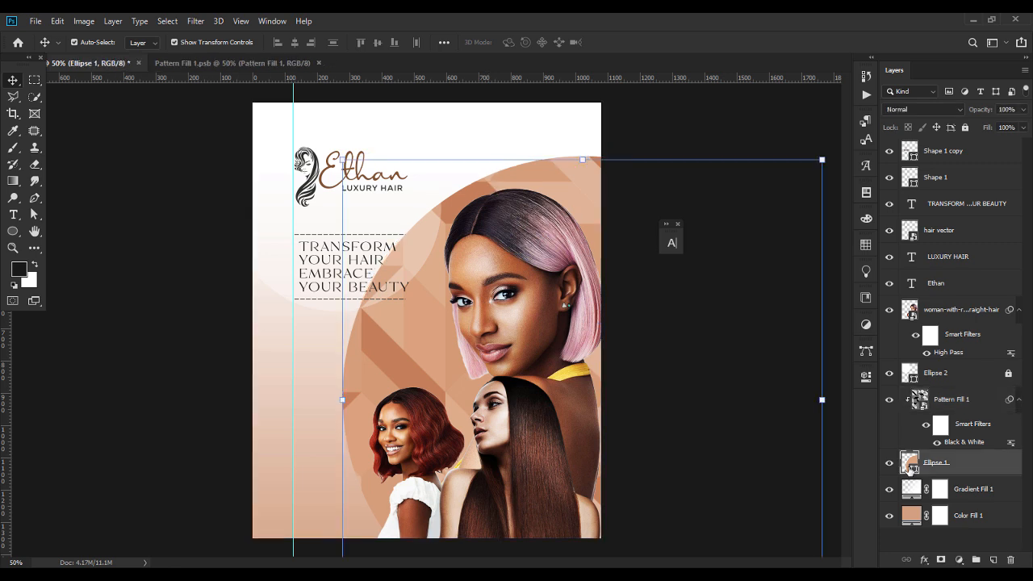
pyautogui.press('Up')
pyautogui.press('Up')
pyautogui.press('Up')
pyautogui.press('Up')
pyautogui.press('Up')
pyautogui.press('Up')
pyautogui.press('Up')
pyautogui.press('Up')
pyautogui.press('Up')
pyautogui.press('Up')
pyautogui.press('Up')
pyautogui.press('Up')
pyautogui.press('Up')
pyautogui.press('Up')
pyautogui.press('Right')
pyautogui.press('Right')
pyautogui.press('Right')
pyautogui.press('Right')
pyautogui.press('Right')
pyautogui.press('Right')
pyautogui.press('Right')
pyautogui.press('Right')
pyautogui.press('Right')
pyautogui.press('Right')
pyautogui.press('Right')
pyautogui.press('Right')
pyautogui.press('Right')
pyautogui.press('Right')
pyautogui.press('Right')
pyautogui.press('Right')
pyautogui.press('Right')
pyautogui.press('Right')
pyautogui.press('Right')
pyautogui.press('Right')
pyautogui.press('Right')
pyautogui.press('Right')
pyautogui.press('Right')
pyautogui.press('Right')
pyautogui.press('Down')
pyautogui.press('Down')
pyautogui.press('Down')
pyautogui.press('Down')
pyautogui.press('Down')
pyautogui.press('Down')
pyautogui.press('Down')
pyautogui.press('Down')
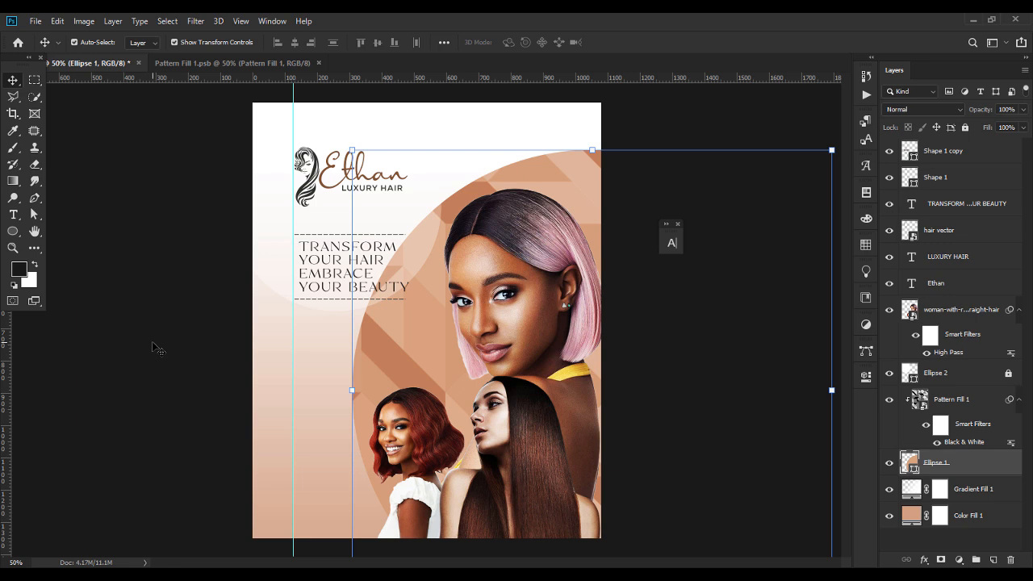
pyautogui.click(175, 324)
# Unlock Ellipse 2 and clip it to the Pattern Fill layer below.
pyautogui.click(423, 241)
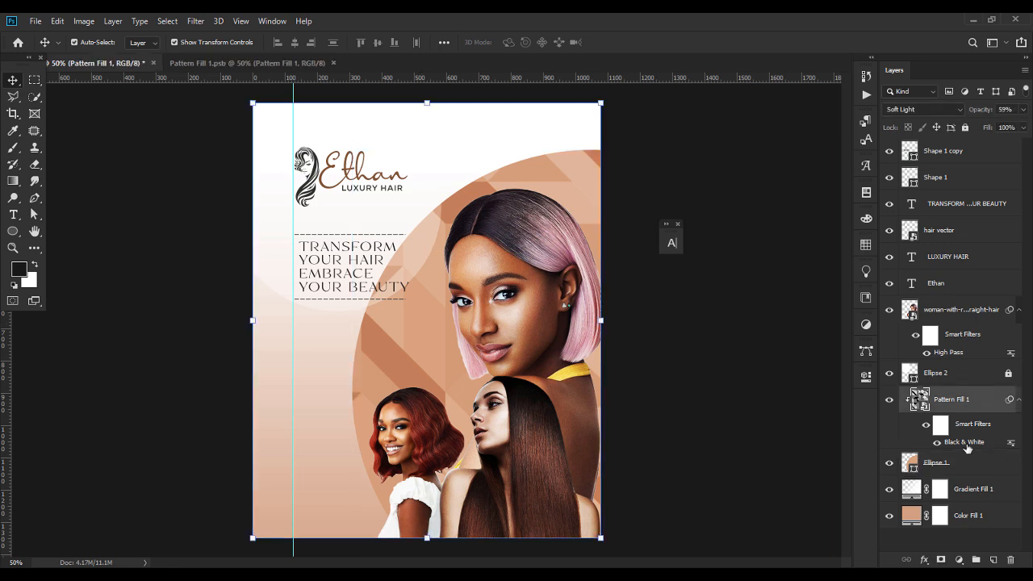
pyautogui.click(976, 380)
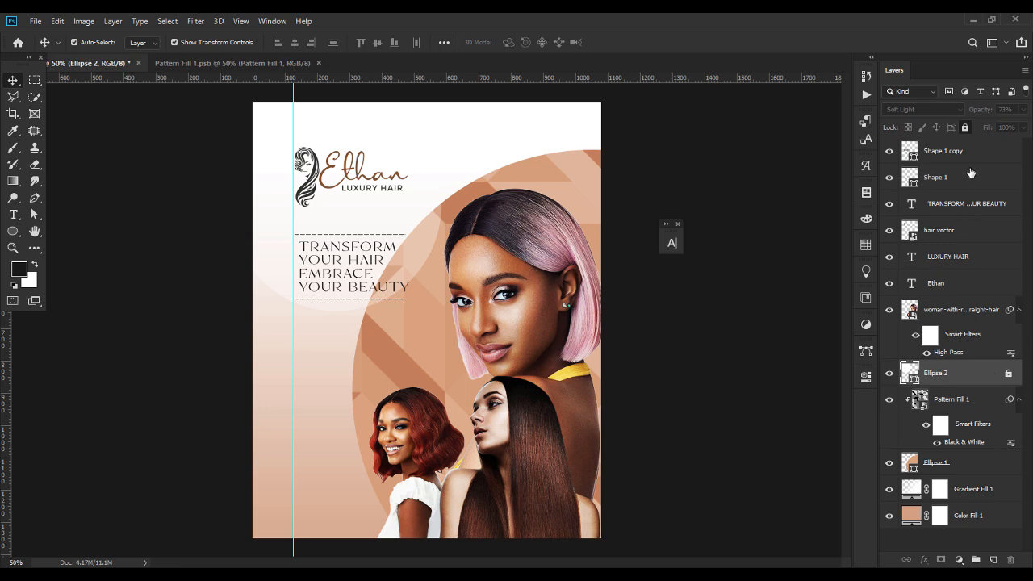
pyautogui.click(965, 128)
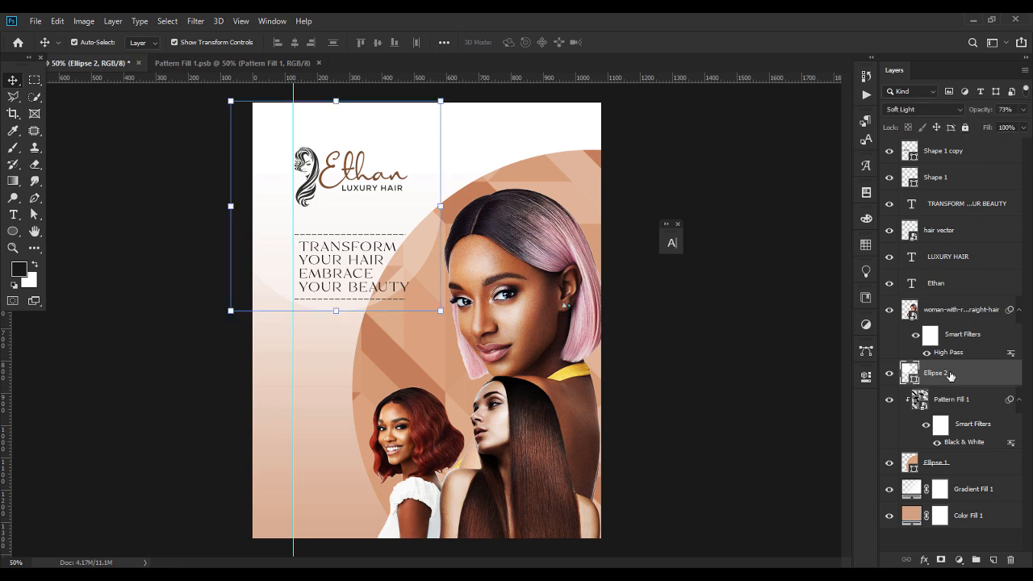
pyautogui.rightClick(950, 375)
pyautogui.click(851, 270)
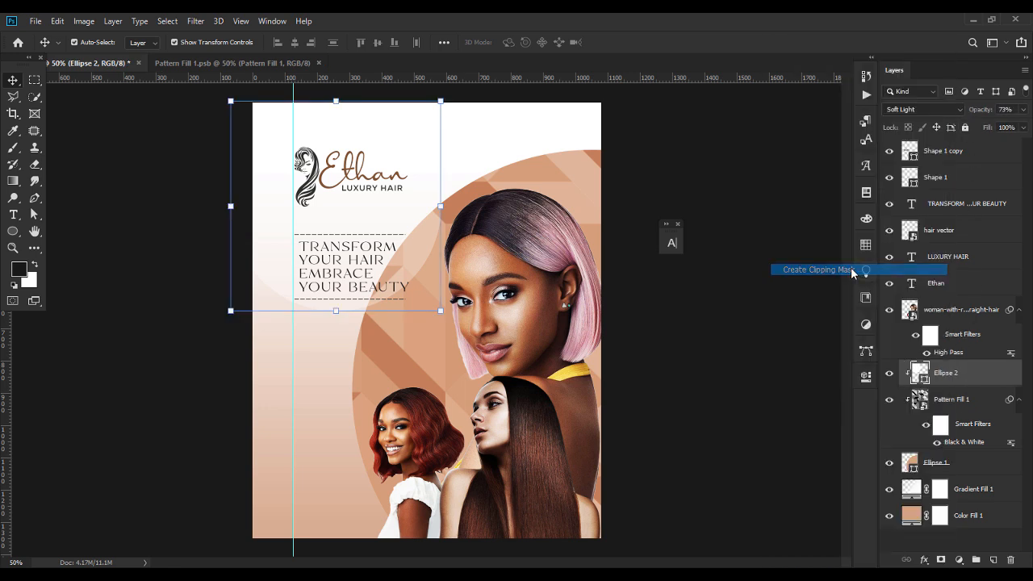
pyautogui.click(738, 271)
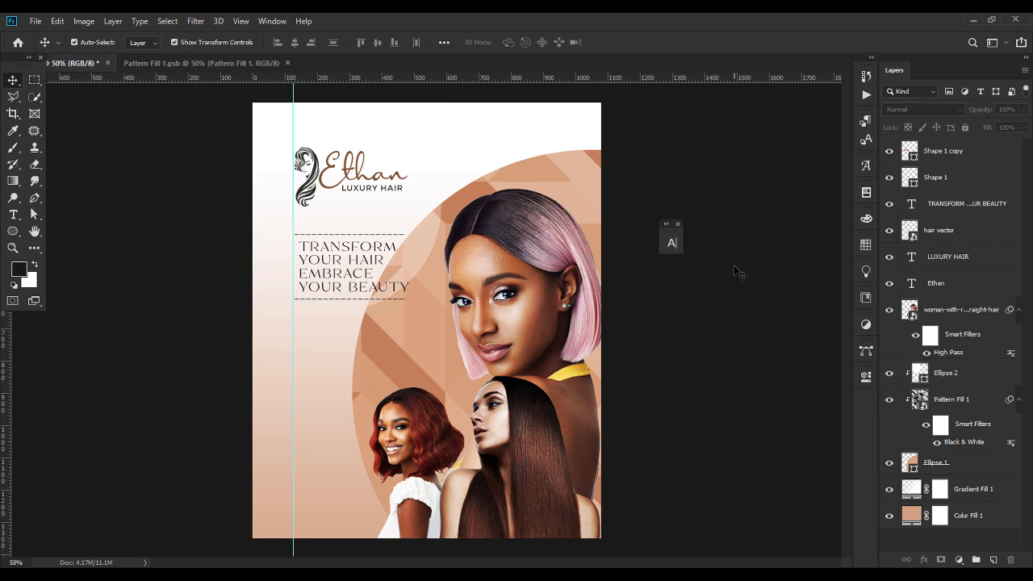
# Raise Ellipse 2's opacity to 100%.
pyautogui.click(407, 256)
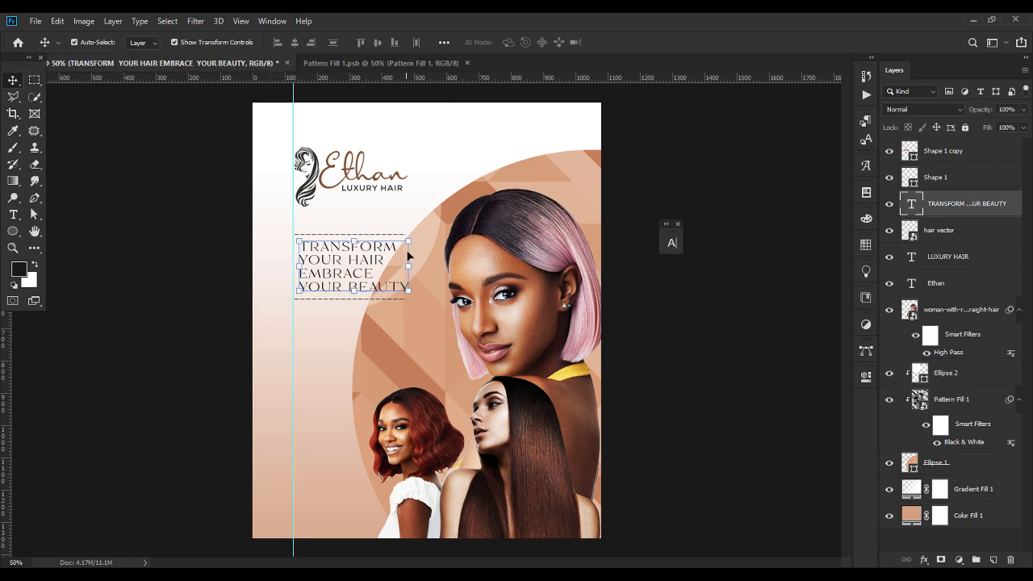
pyautogui.click(442, 234)
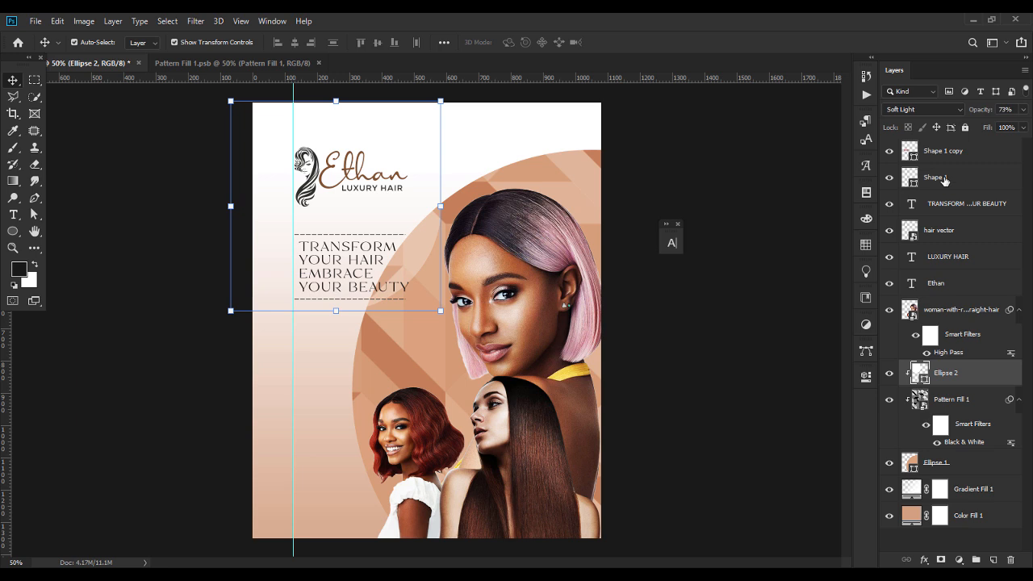
pyautogui.click(1023, 111)
pyautogui.moveTo(1006, 123); pyautogui.dragTo(1024, 124)
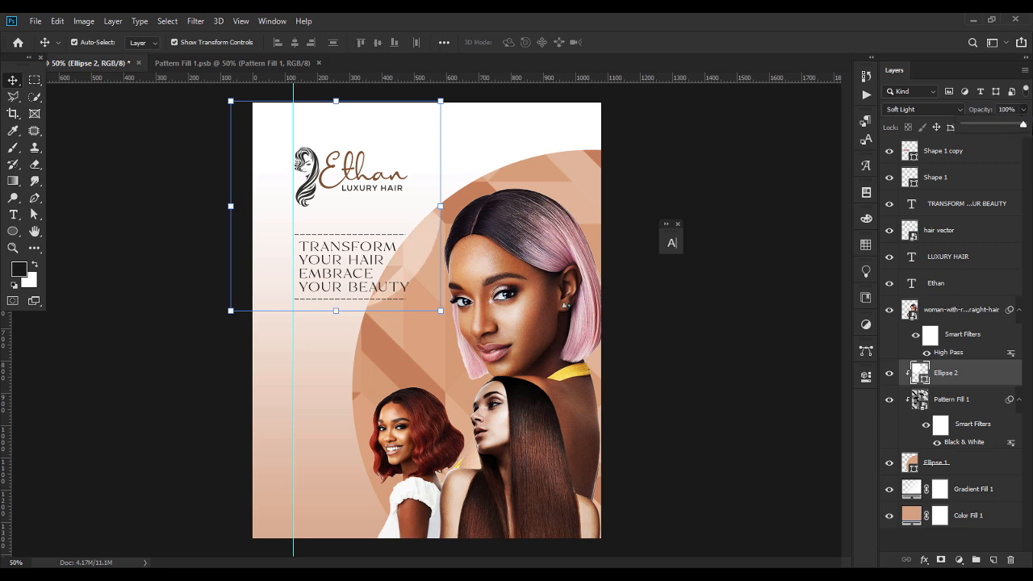
pyautogui.click(654, 238)
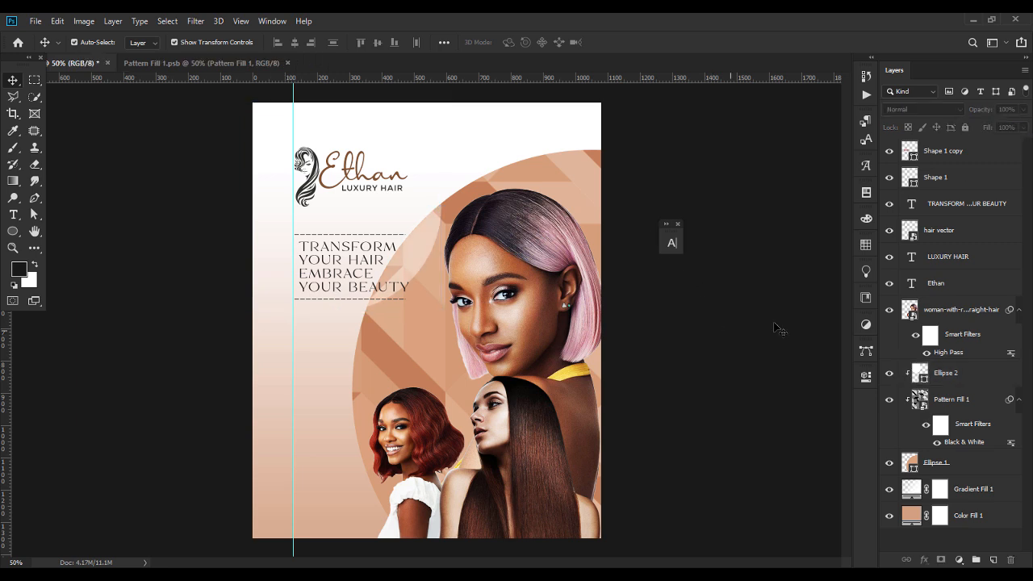
pyautogui.click(946, 379)
pyautogui.click(751, 301)
# Nudge the tagline and both dashed lines upward together.
pyautogui.click(975, 201)
pyautogui.keyDown('shift'); pyautogui.click(974, 153); pyautogui.keyUp('shift')
pyautogui.press('Up')
pyautogui.press('Up')
pyautogui.press('Up')
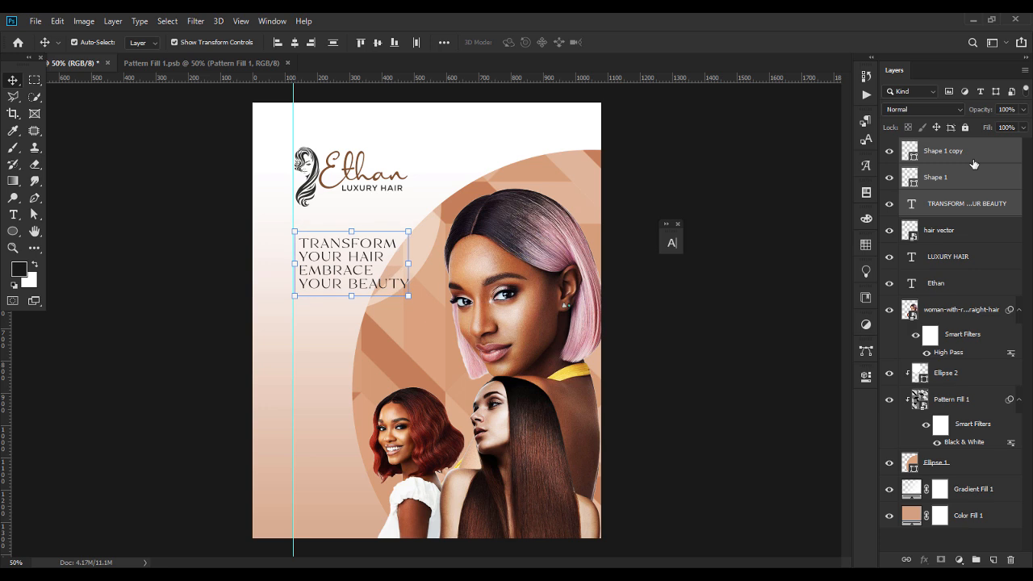
pyautogui.click(768, 312)
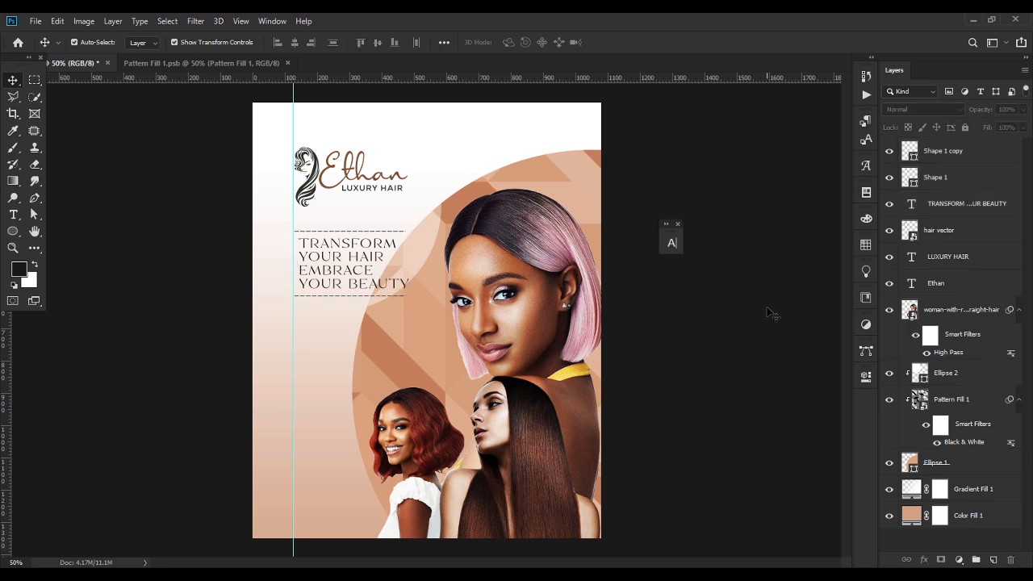
# Drag the torn-edged shape PNG from the flyer's image folder into the poster.
pyautogui.click(616, 563)
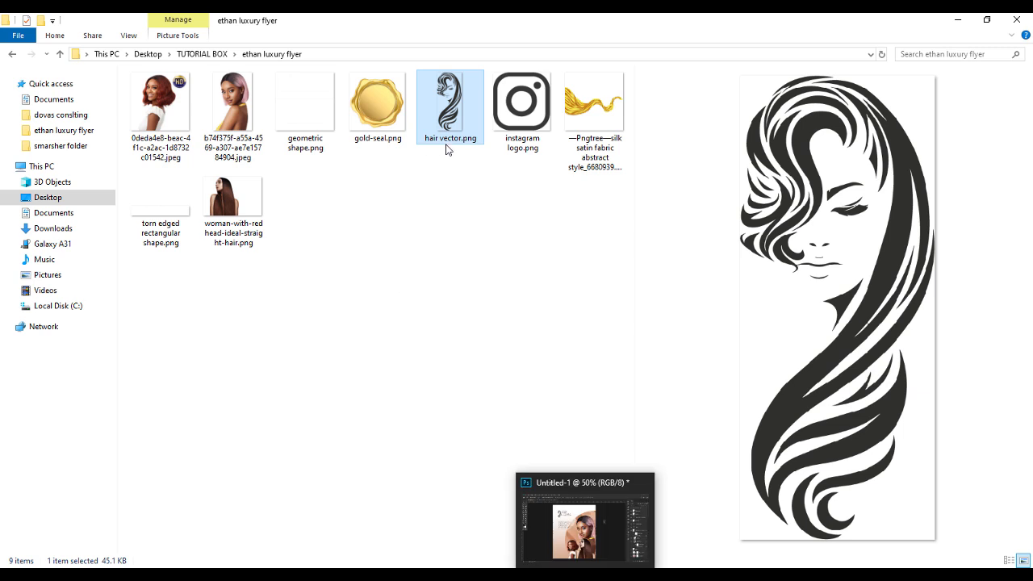
pyautogui.moveTo(147, 203); pyautogui.dragTo(449, 314)
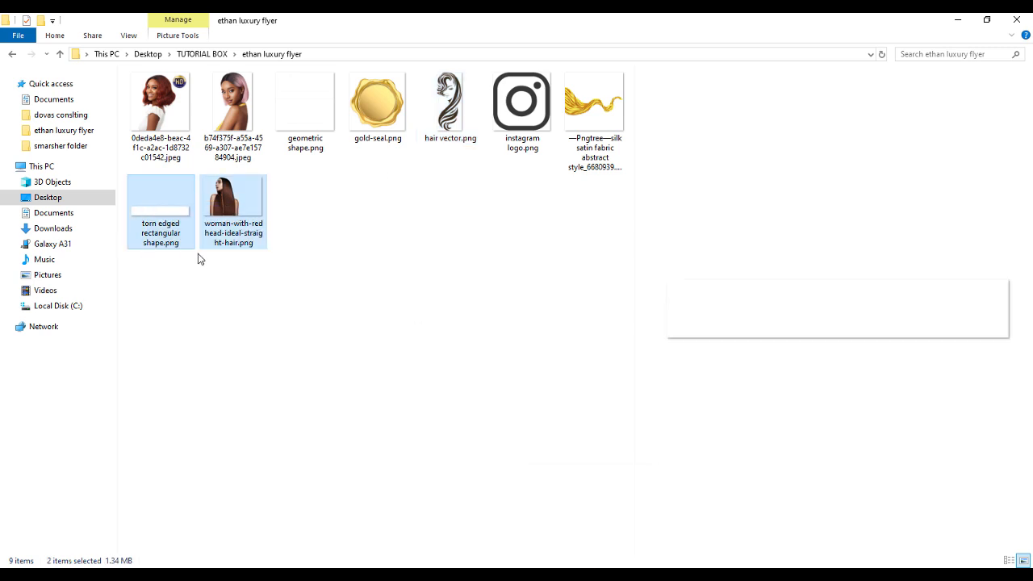
pyautogui.click(168, 231)
pyautogui.moveTo(182, 225); pyautogui.dragTo(425, 343)
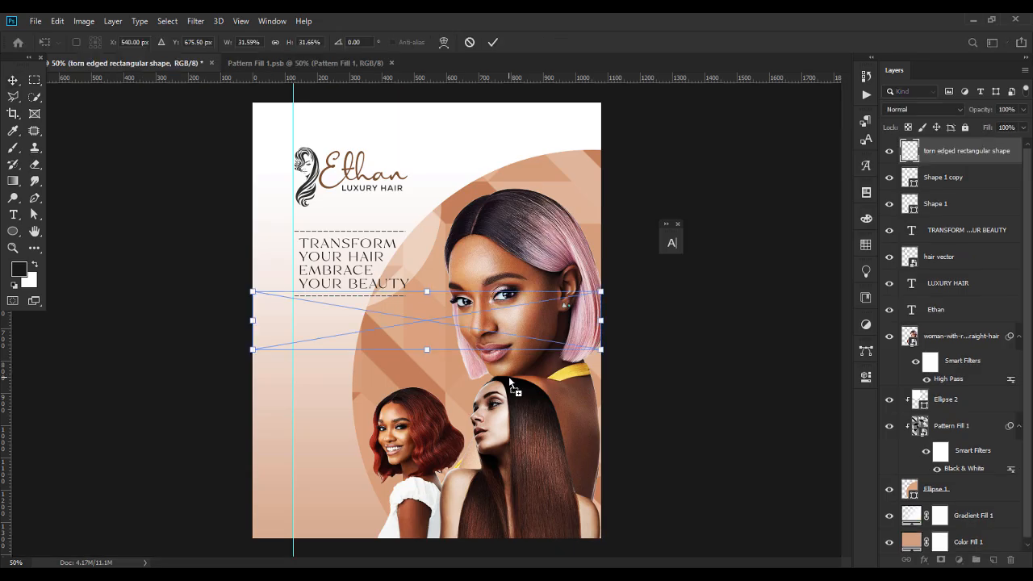
# Place the torn strip below the model layer, stretched across the full width and slightly lower.
pyautogui.press('Return')
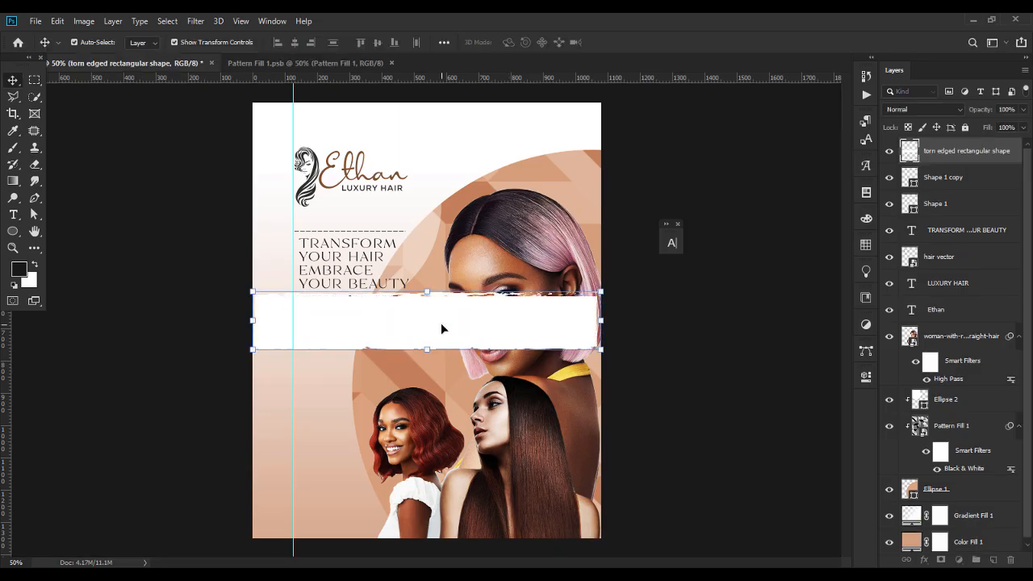
pyautogui.moveTo(950, 158); pyautogui.dragTo(956, 381)
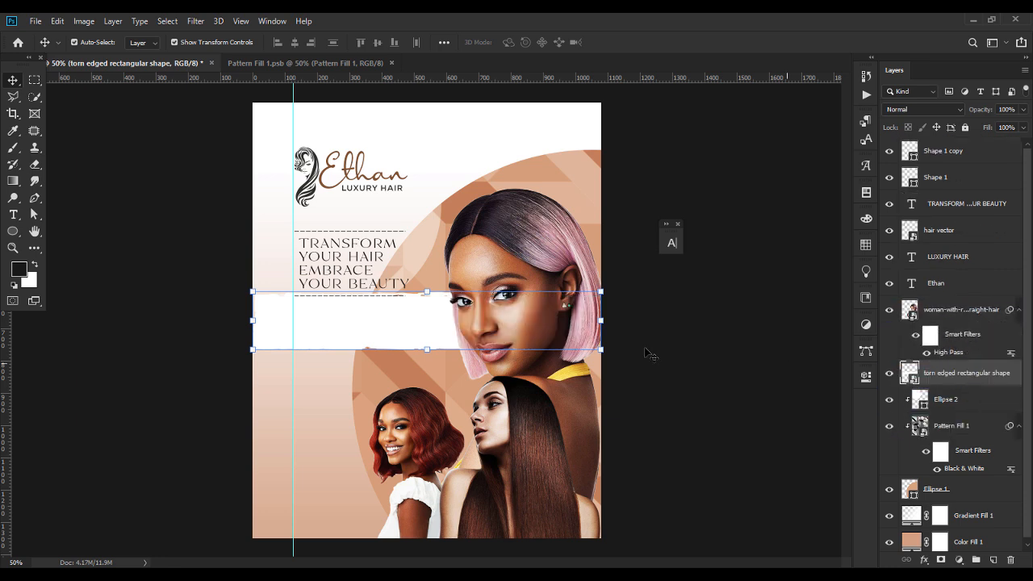
pyautogui.moveTo(394, 345); pyautogui.dragTo(405, 367)
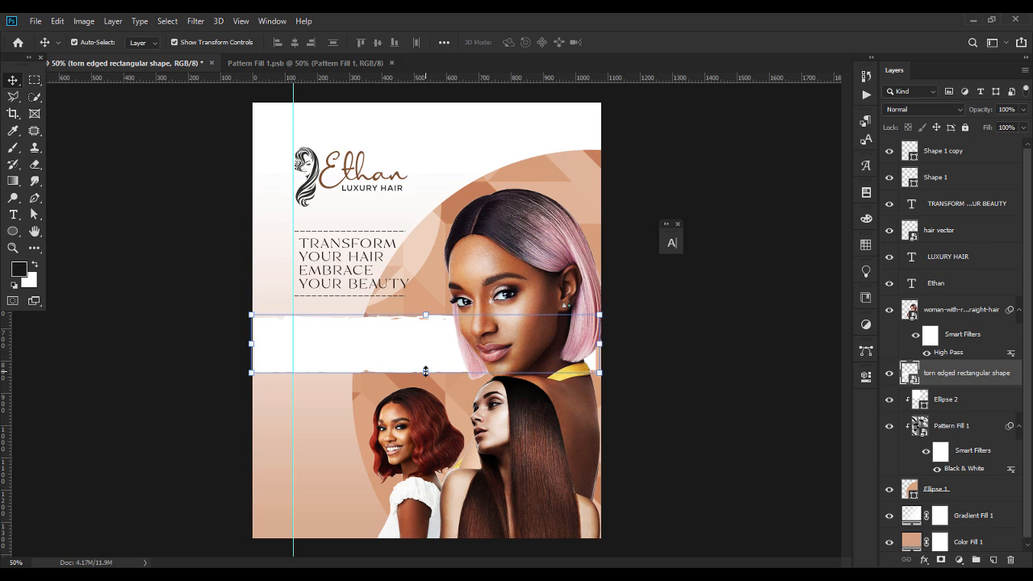
pyautogui.moveTo(253, 341); pyautogui.dragTo(216, 341)
pyautogui.press('Return')
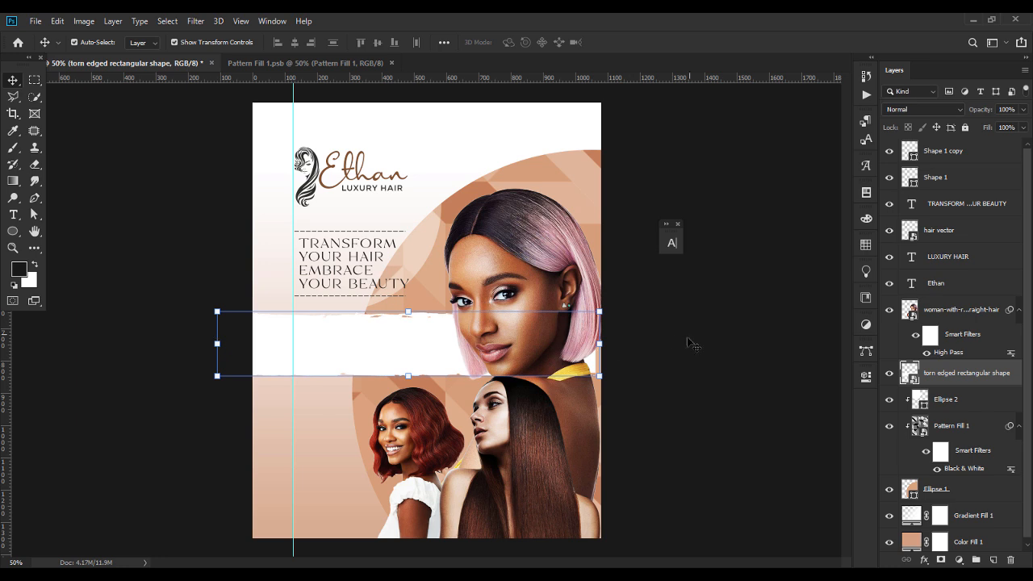
pyautogui.moveTo(605, 345); pyautogui.dragTo(645, 345)
pyautogui.moveTo(402, 311); pyautogui.dragTo(401, 315)
pyautogui.press('Return')
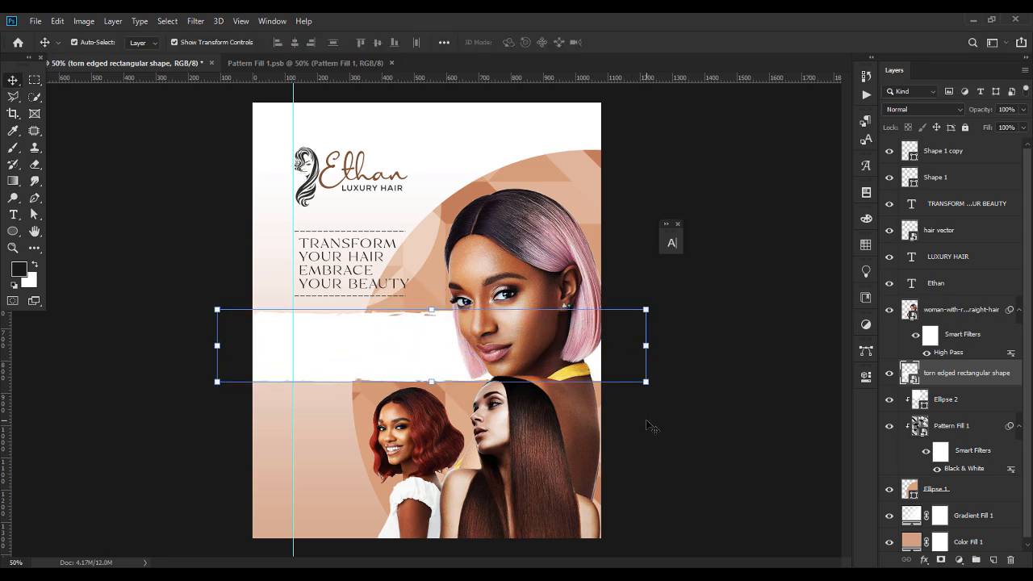
# Review the Gradient Fill 1 settings without changes, then reselect the torn strip layer.
pyautogui.click(737, 426)
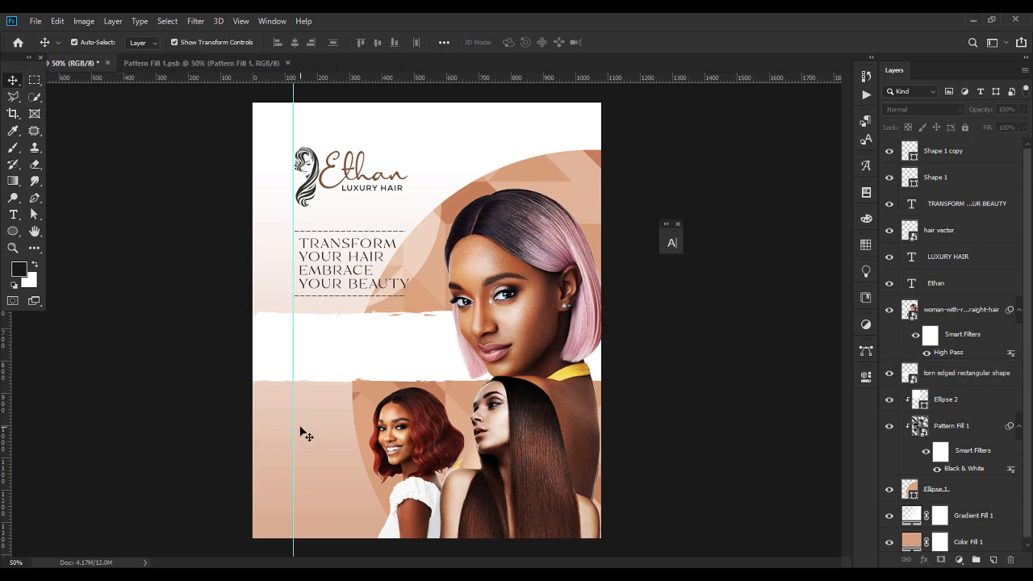
pyautogui.click(305, 433)
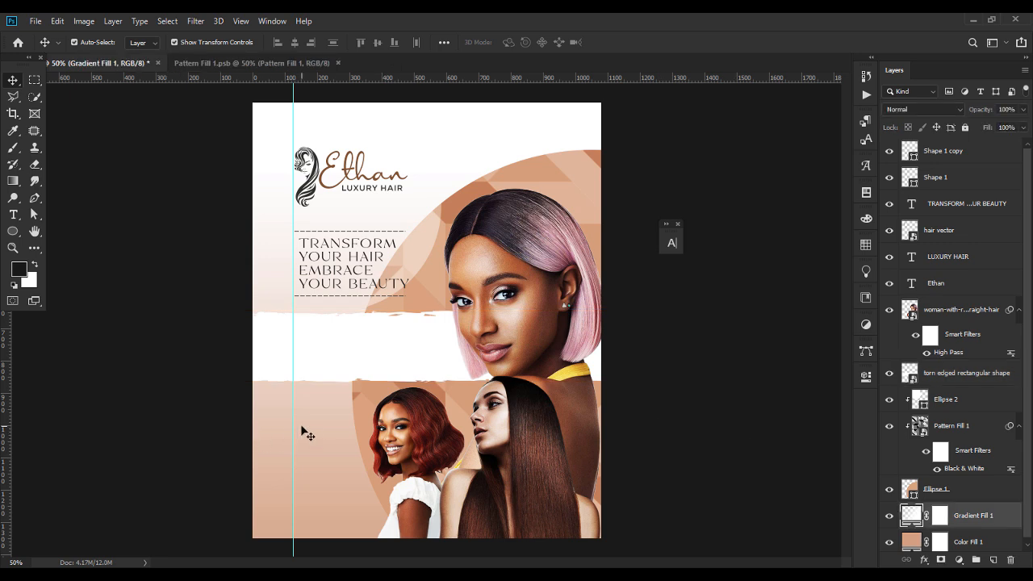
pyautogui.doubleClick(912, 519)
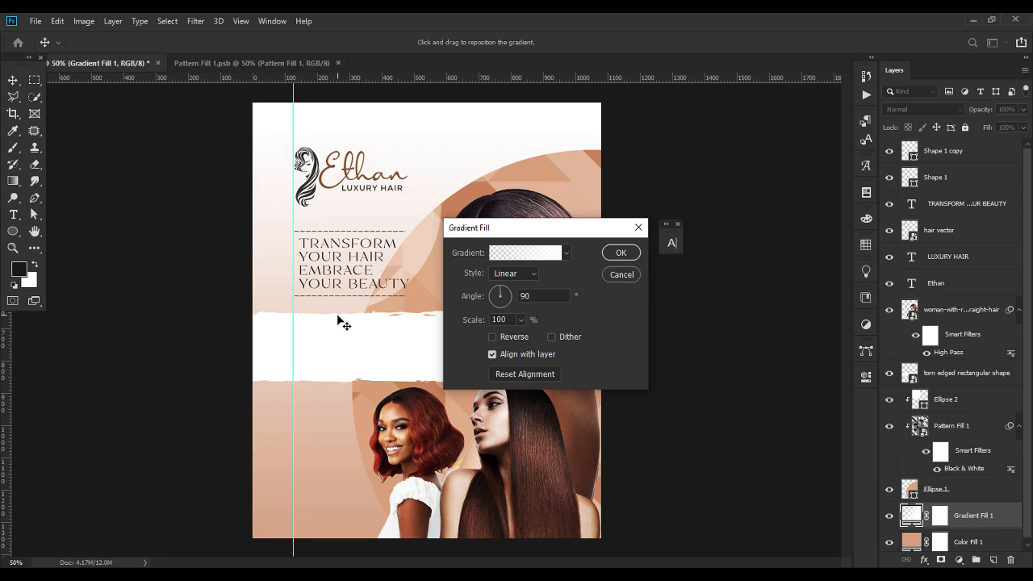
pyautogui.press('Return')
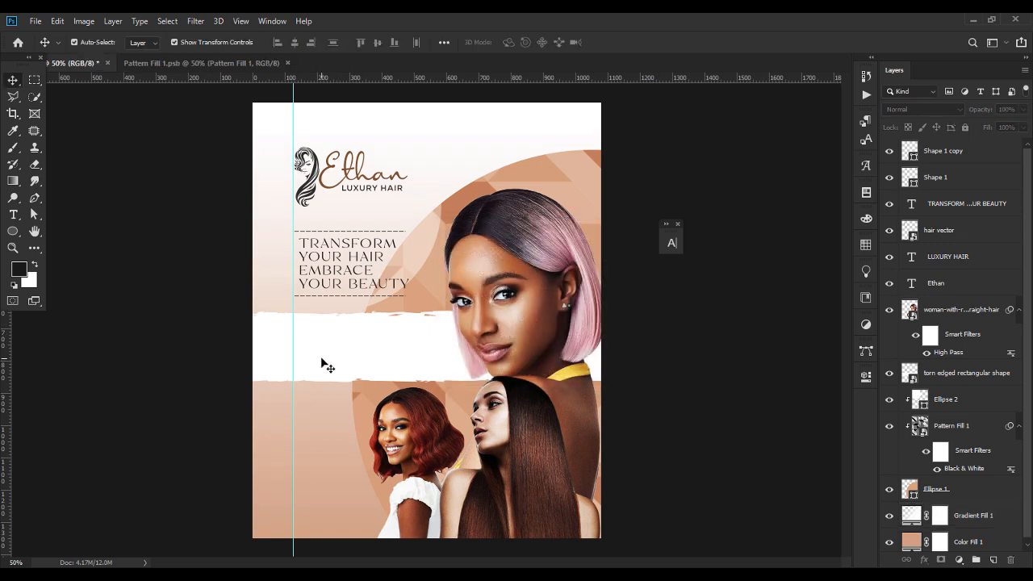
pyautogui.click(325, 364)
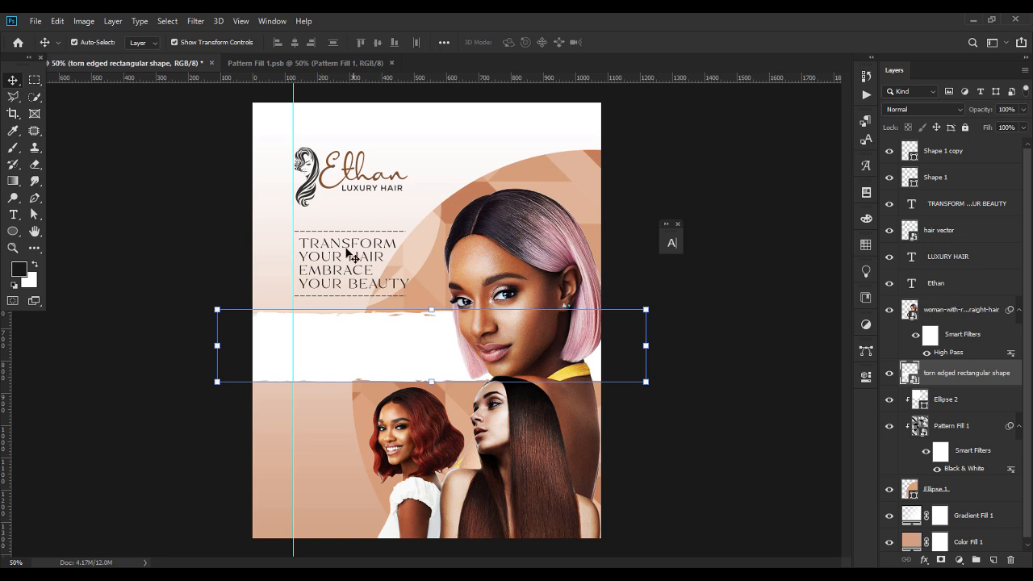
# Duplicate the TRANSFORM YOUR HAIR headline onto the band and retype it 'DEALERS IN ALL KINDA OF HAIR'.
pyautogui.click(353, 256)
pyautogui.hotkey('ctrl', 'j')
pyautogui.moveTo(354, 256); pyautogui.dragTo(357, 340)
pyautogui.doubleClick(404, 327)
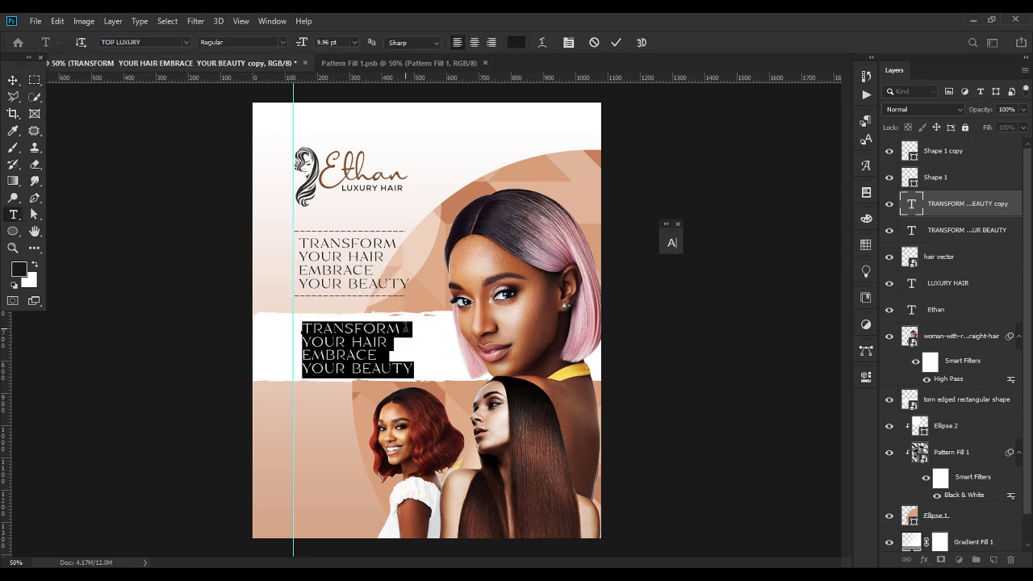
pyautogui.write('DEALERS')
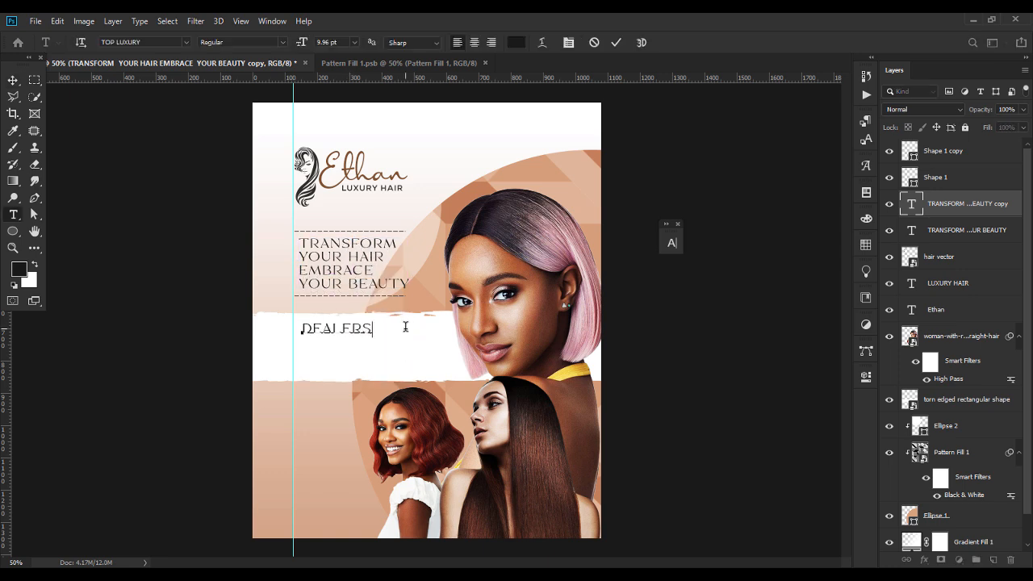
pyautogui.write(' IN ALL KINDA')
pyautogui.write(' OF HAIR')
pyautogui.hotkey('ctrl', 'a')
# Set the new heading in Open Sans Bold.
pyautogui.click(187, 42)
pyautogui.write('ope')
pyautogui.click(171, 154)
# Align the heading copy to the guide and type the services 'HUMAN HAIR WIG REVAMP CLOSURE FRON'.
pyautogui.click(12, 82)
pyautogui.moveTo(389, 333); pyautogui.dragTo(347, 353)
pyautogui.doubleClick(348, 357)
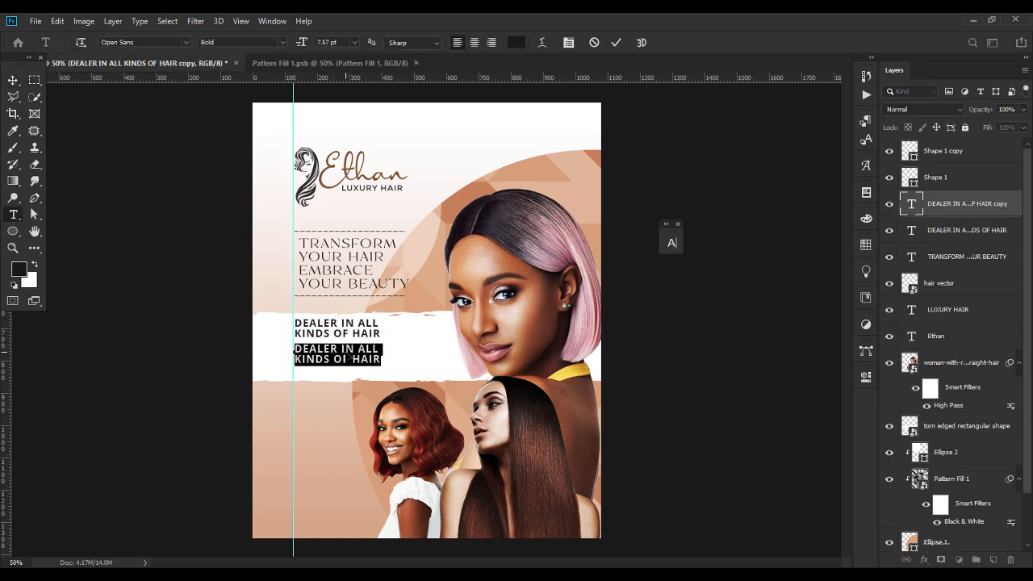
pyautogui.write('HUMAN HAIR  WIG REVAMP CLOSURE')
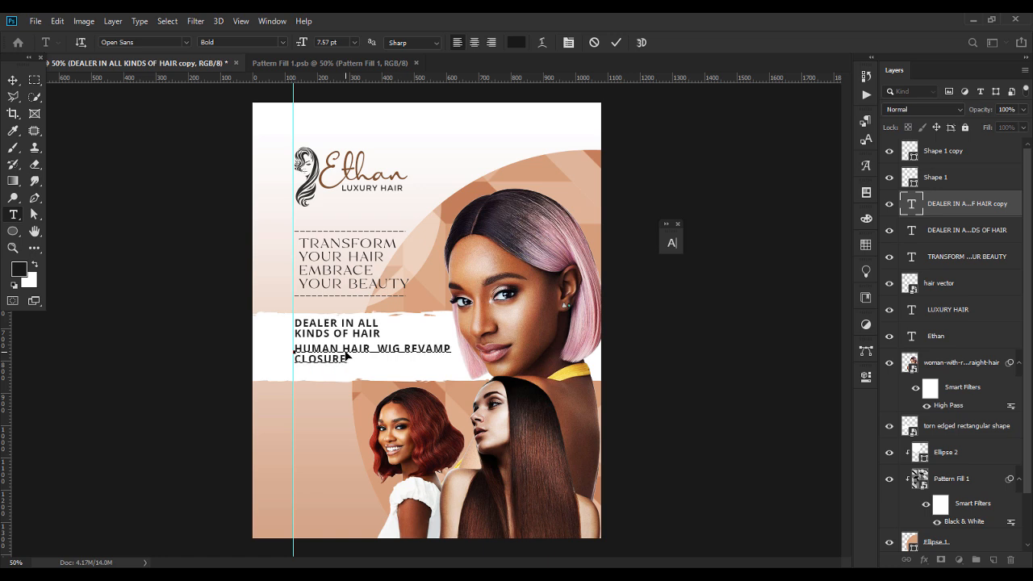
pyautogui.write('  FRONTAL & HAIR TREATMENTS')
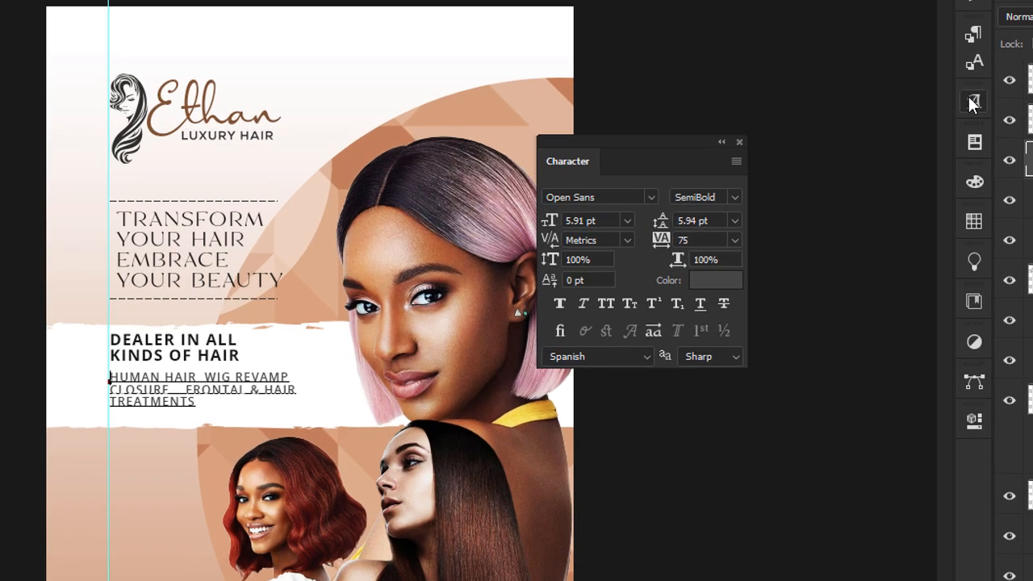
# Insert a bullet glyph from the Glyphs panel before HUMAN HAIR.
pyautogui.click(973, 100)
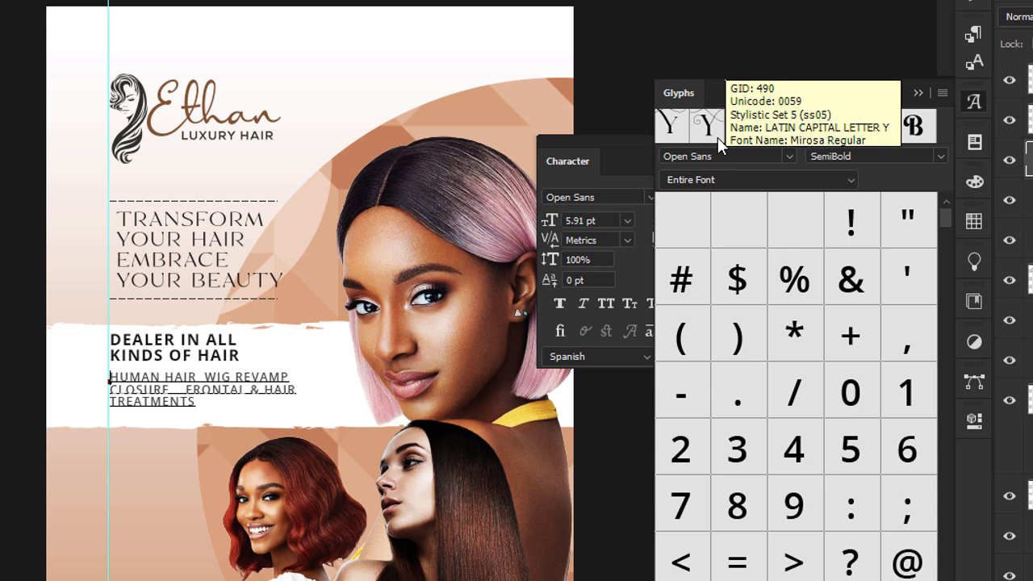
pyautogui.moveTo(945, 216); pyautogui.dragTo(951, 460)
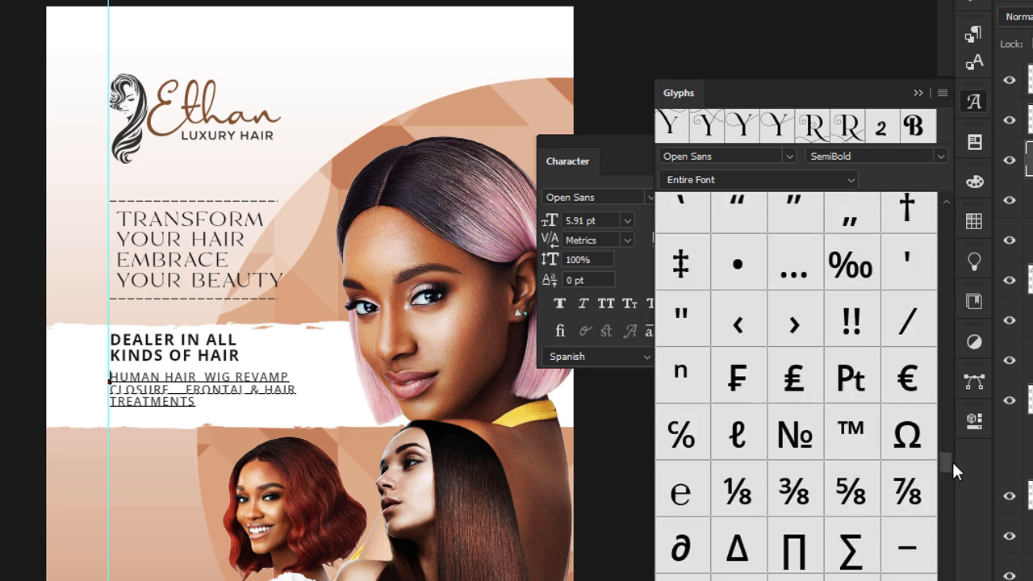
pyautogui.doubleClick(740, 290)
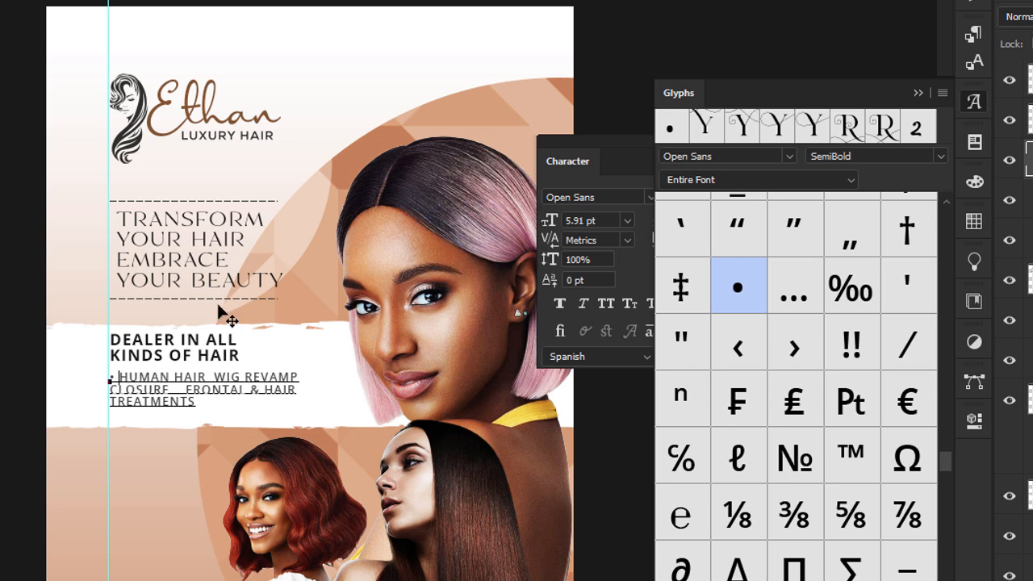
pyautogui.click(918, 93)
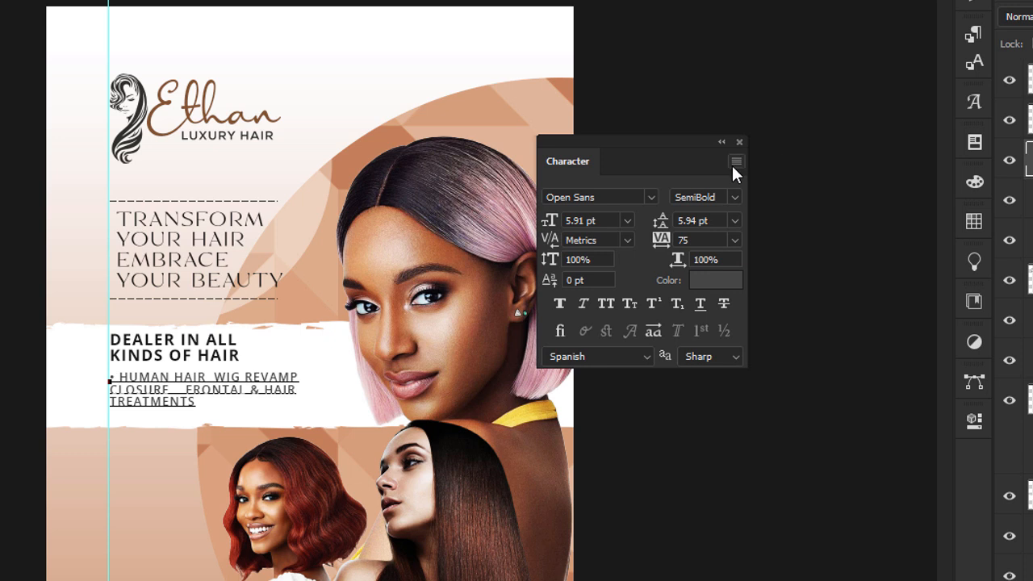
# Paste bullets between HAIR and WIG, before CLOSURE, and before FRONTAL.
pyautogui.hotkey('ctrl', '+')
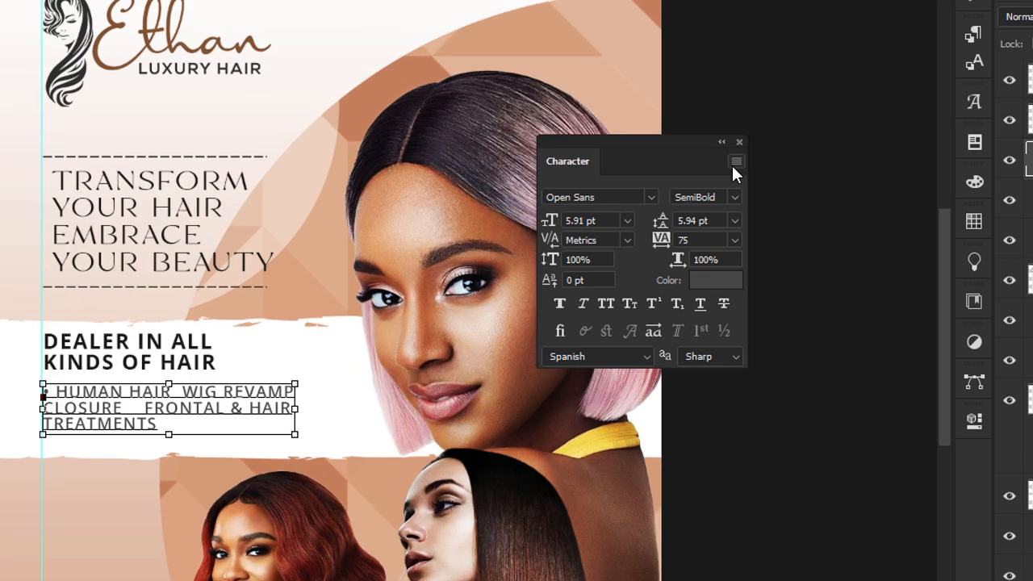
pyautogui.hotkey('ctrl', '+')
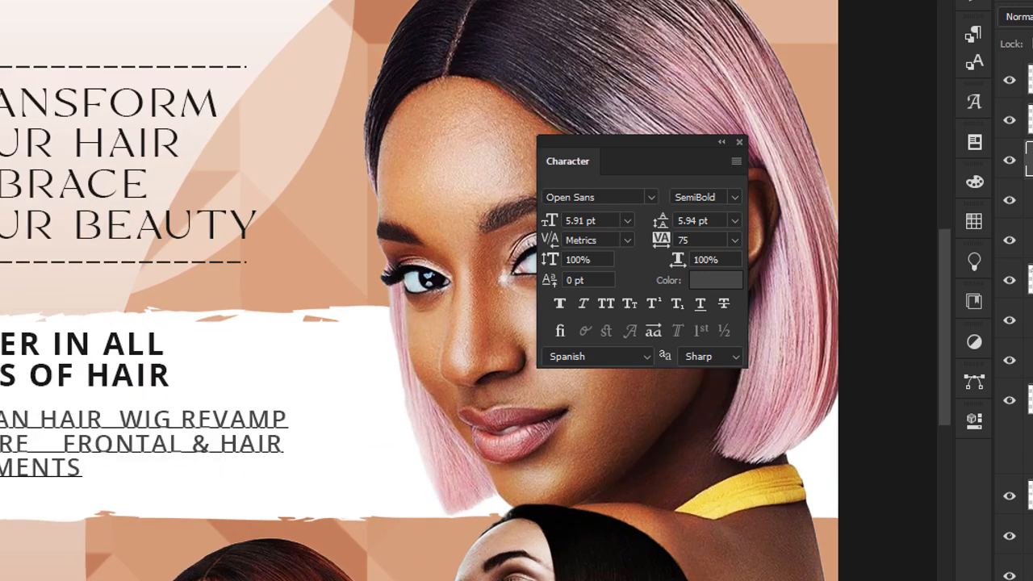
pyautogui.press('ctrl')
pyautogui.press('ctrl')
pyautogui.write('•')
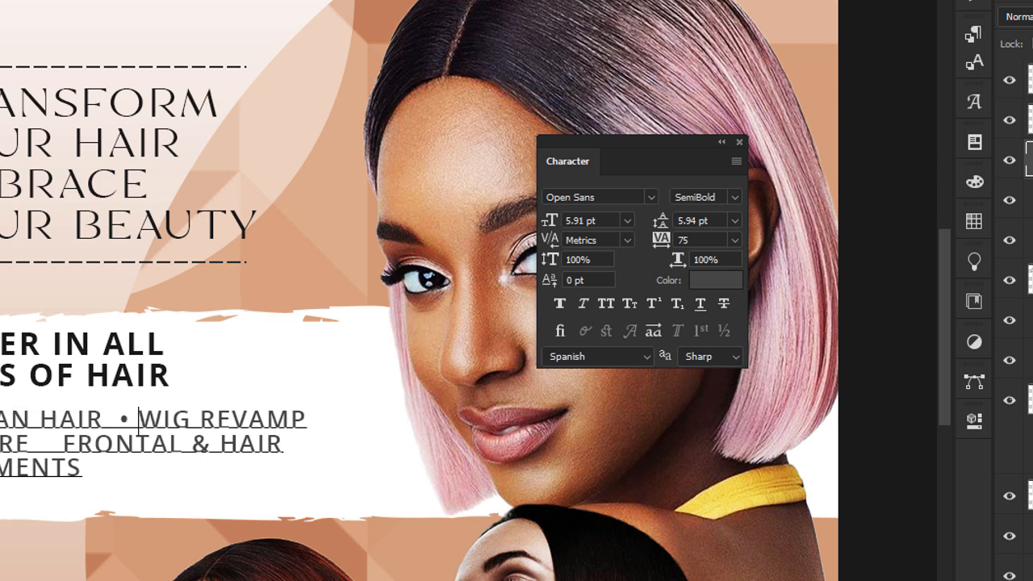
pyautogui.write('•')
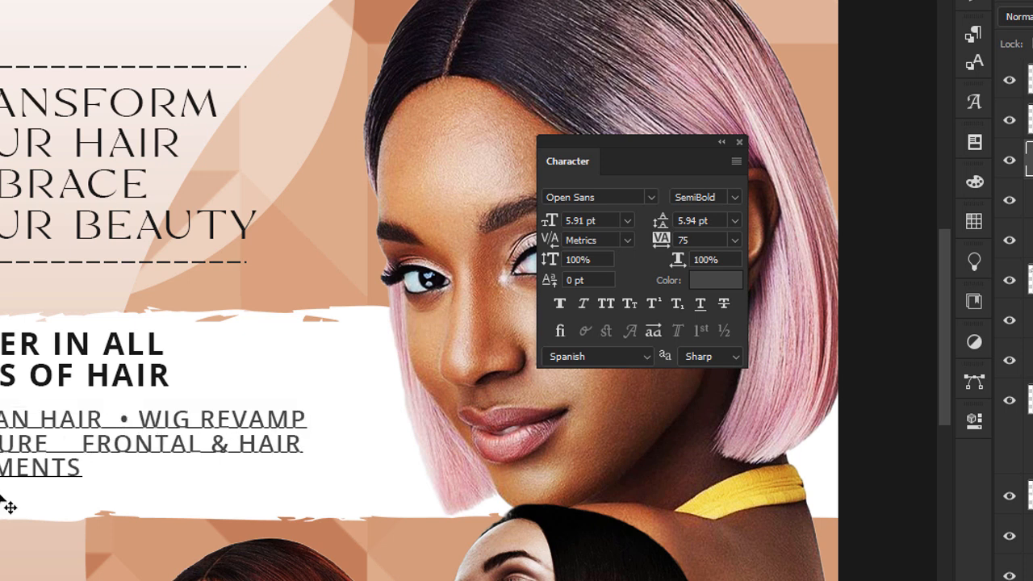
pyautogui.click(78, 440)
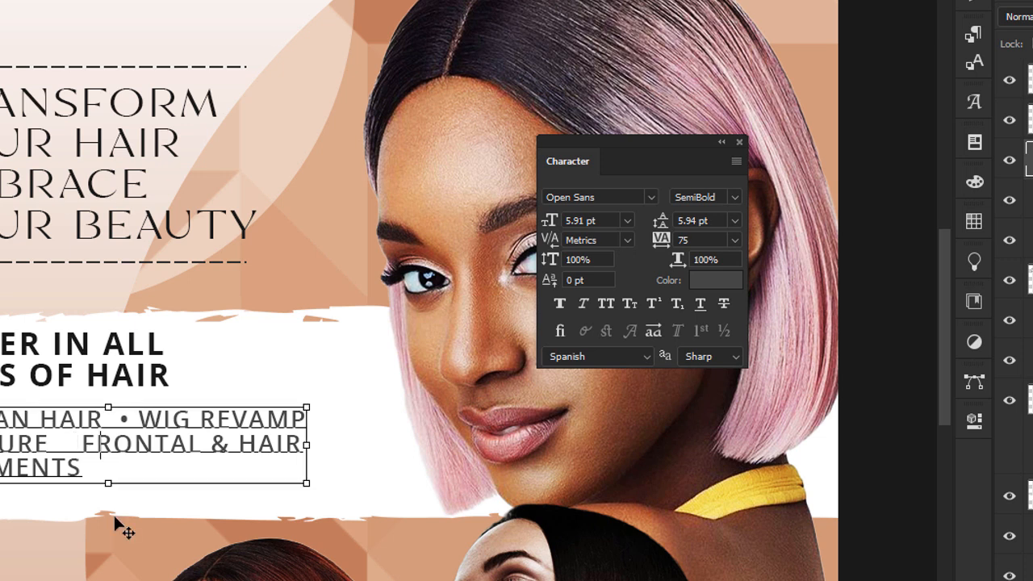
pyautogui.write('•')
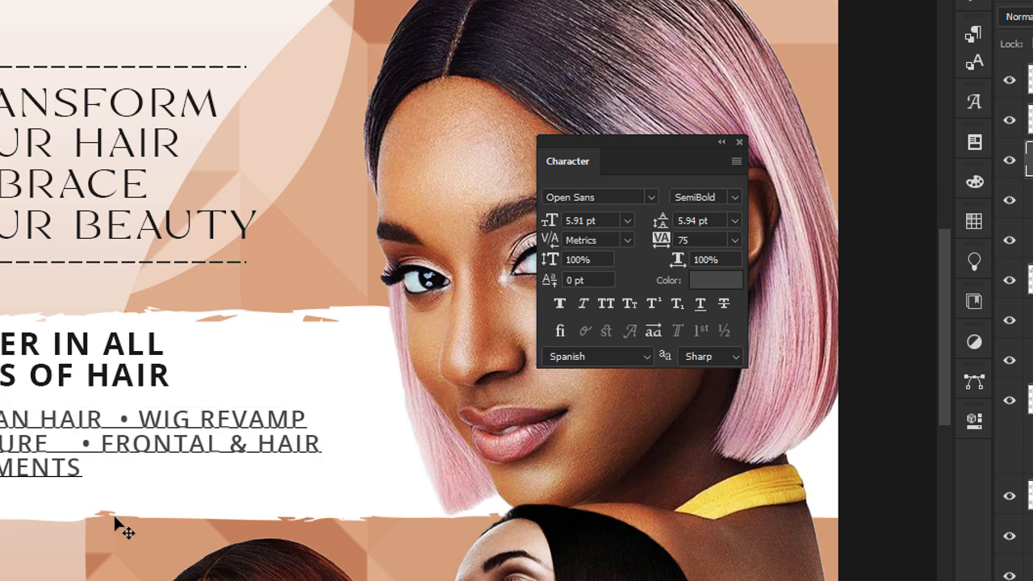
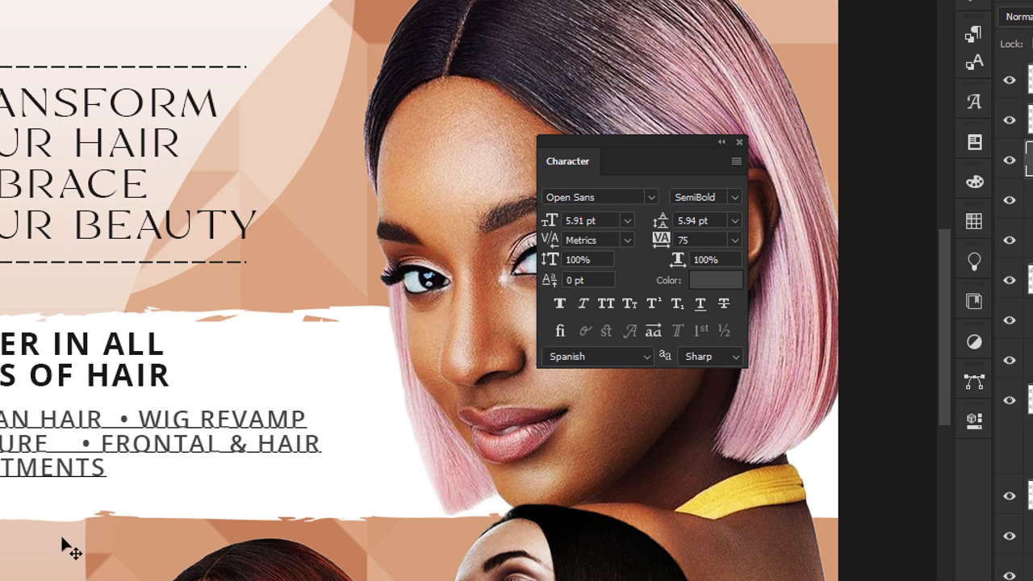
# Apply Small Caps to the whole services list and raise its leading to 9 pt.
pyautogui.hotkey('ctrl', 'a')
pyautogui.click(634, 302)
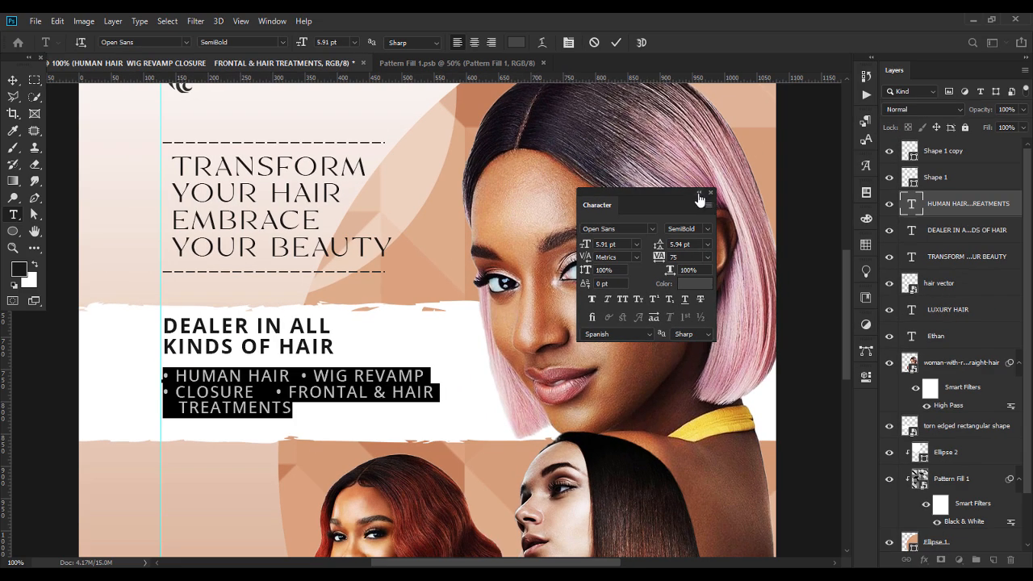
pyautogui.click(698, 194)
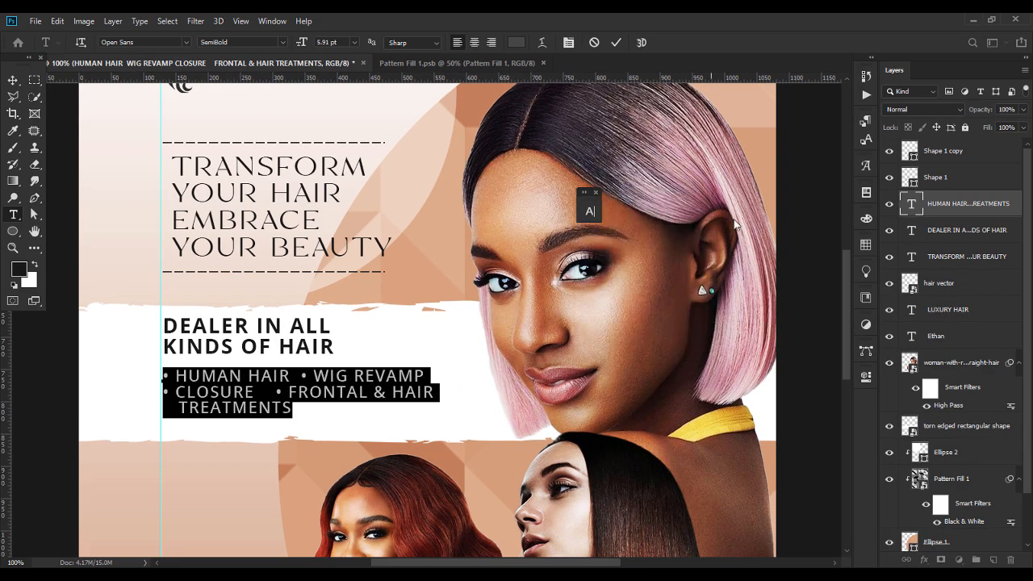
pyautogui.click(589, 212)
pyautogui.press('Up')
pyautogui.press('Up')
pyautogui.press('Up')
pyautogui.press('Up')
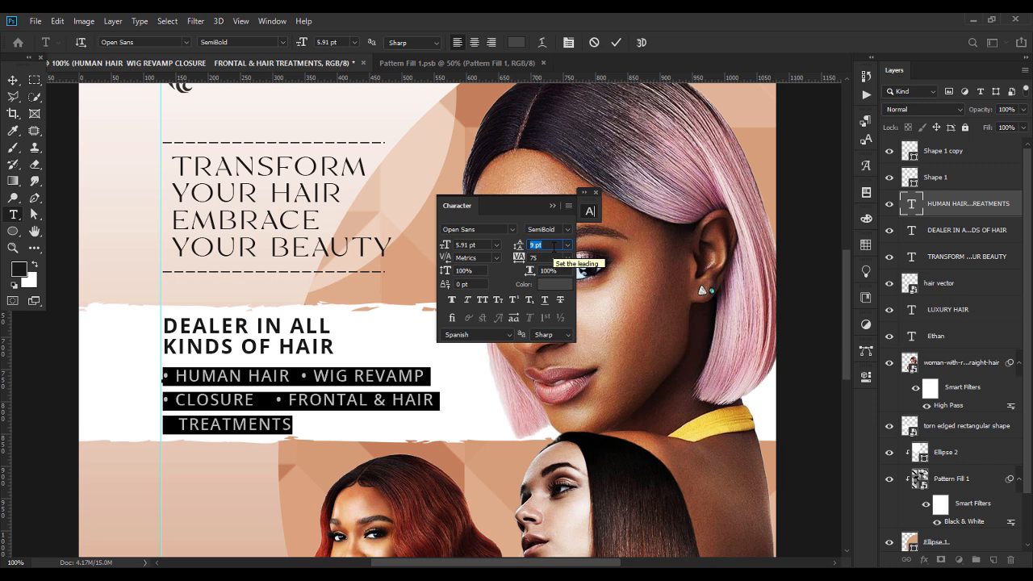
pyautogui.click(551, 207)
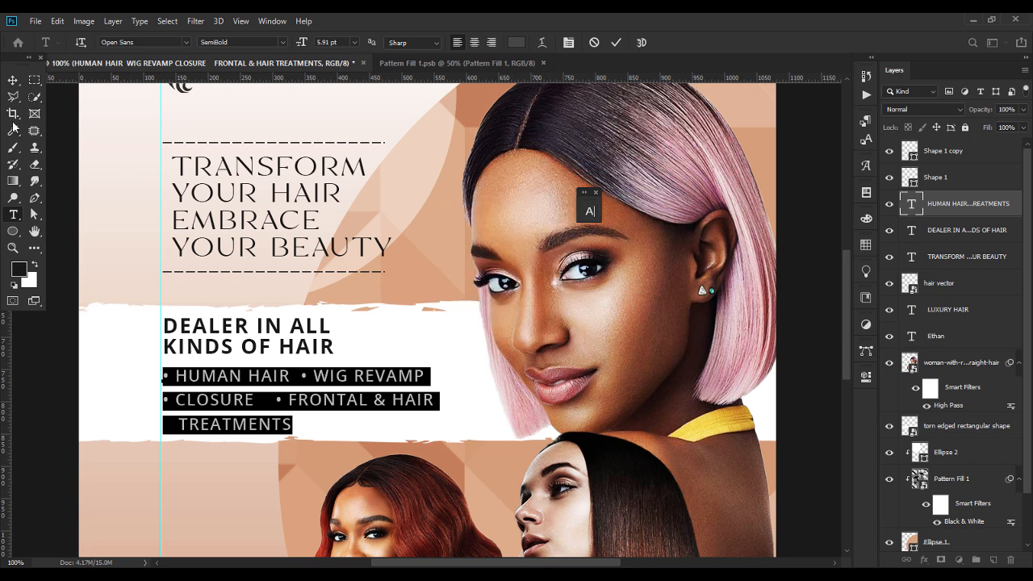
pyautogui.click(13, 80)
pyautogui.click(121, 488)
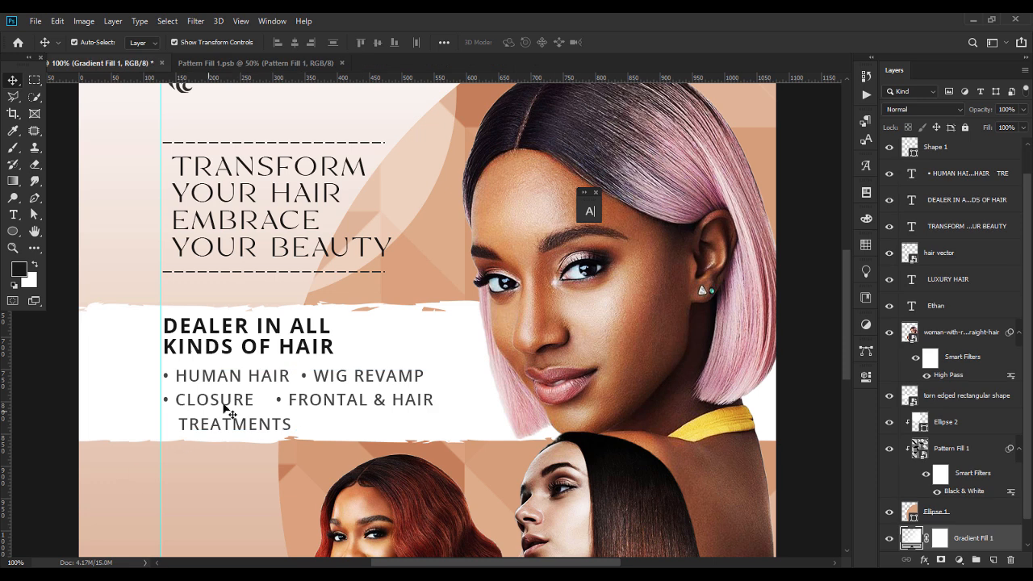
# Scale the services list to about 83% and nudge the DEALER heading up one pixel.
pyautogui.click(249, 381)
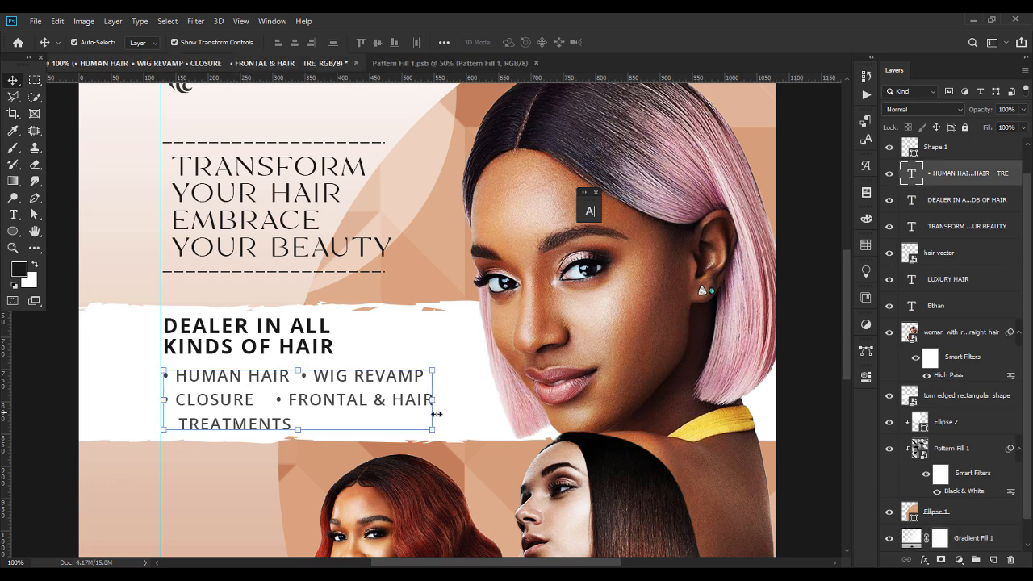
pyautogui.moveTo(430, 398); pyautogui.dragTo(385, 396)
pyautogui.press('Return')
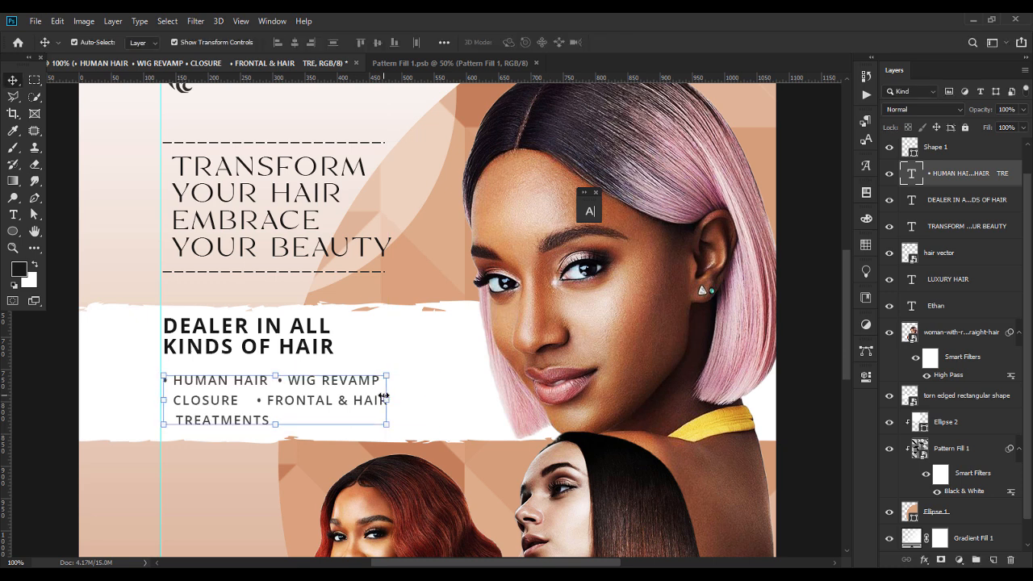
pyautogui.click(299, 341)
pyautogui.press('Up')
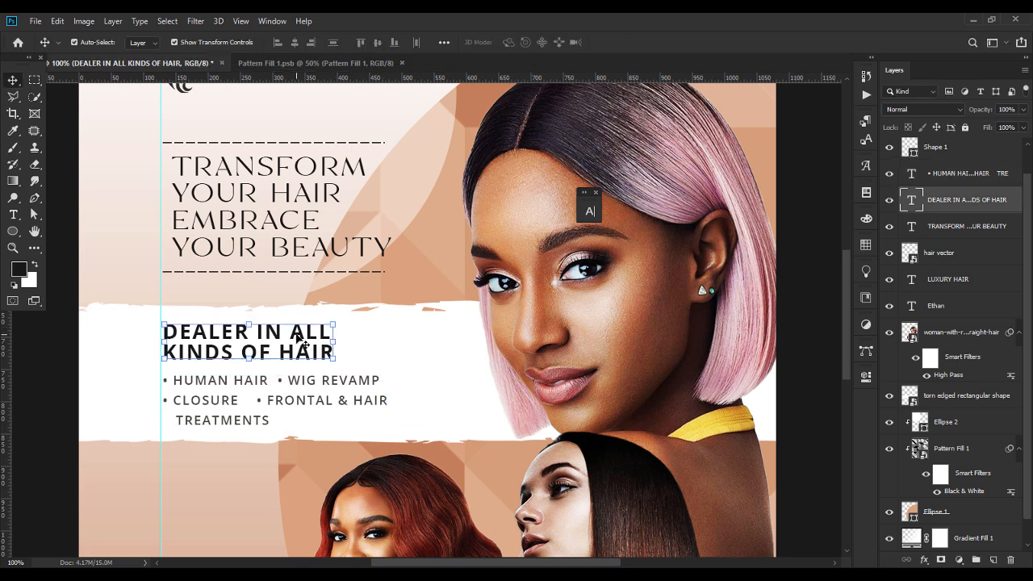
pyautogui.hotkey('ctrl', '-')
pyautogui.hotkey('ctrl', '-')
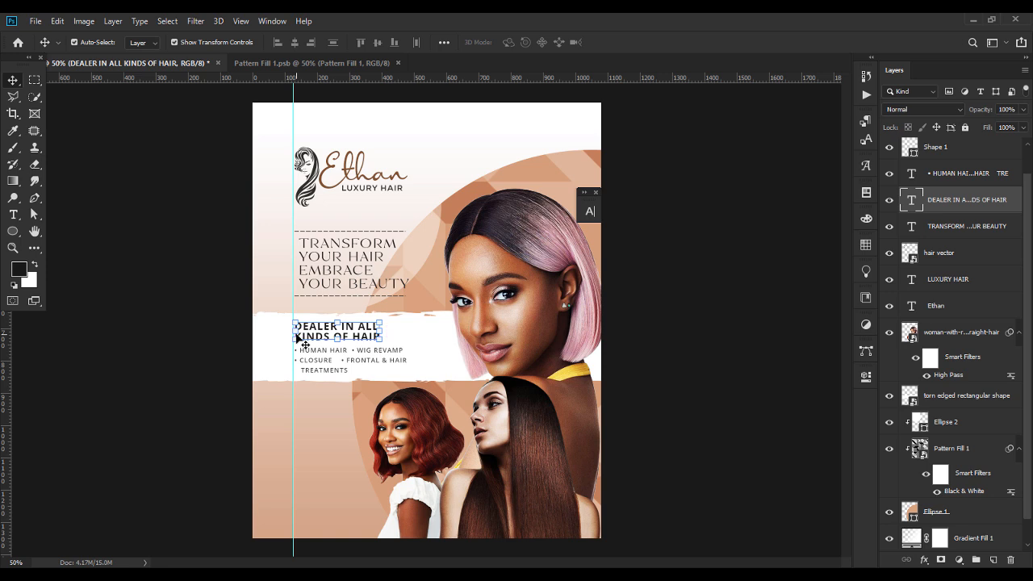
# Tighten the services list leading to 6.48 pt in the Character panel.
pyautogui.doubleClick(394, 365)
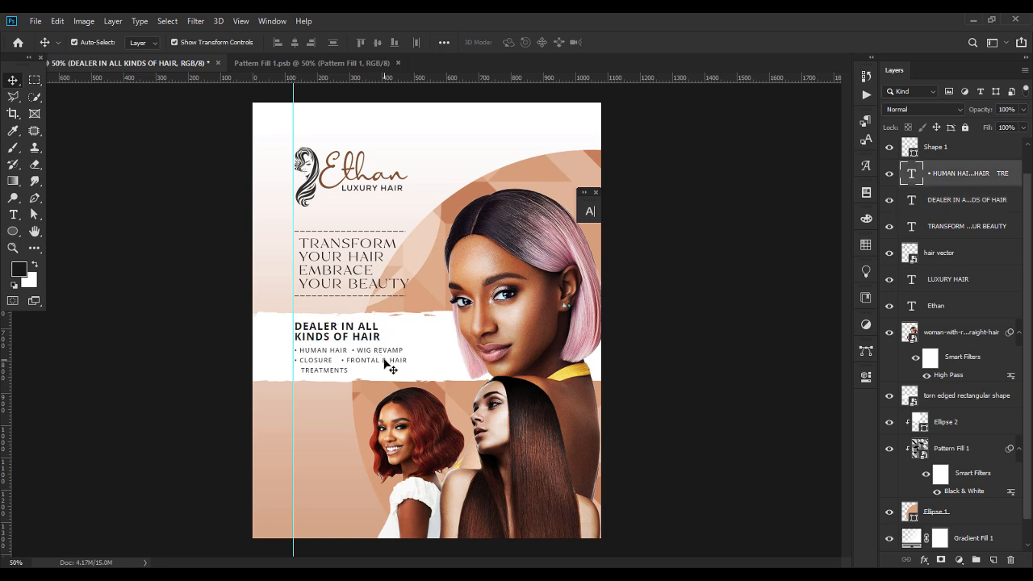
pyautogui.click(590, 211)
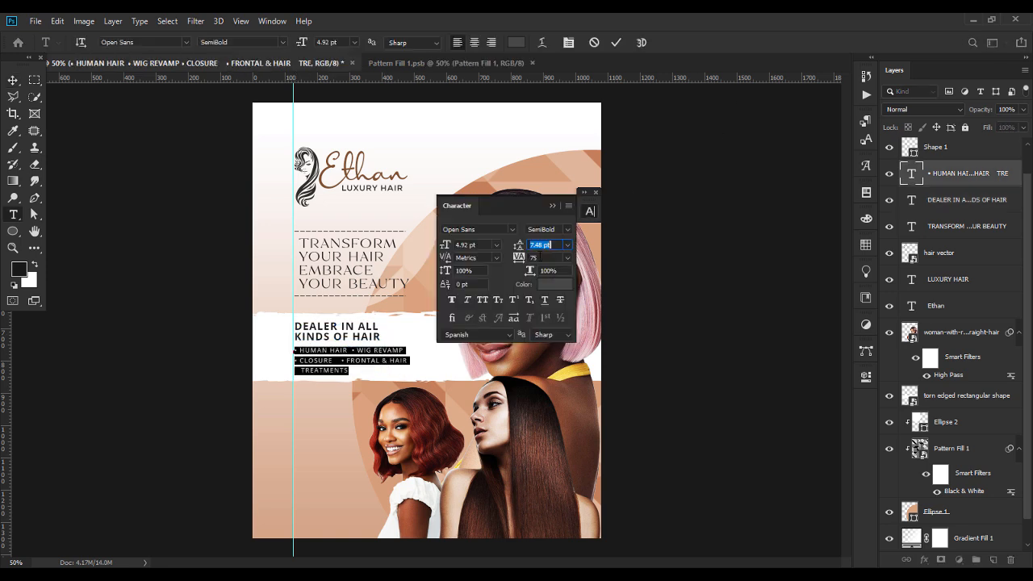
pyautogui.press('Down')
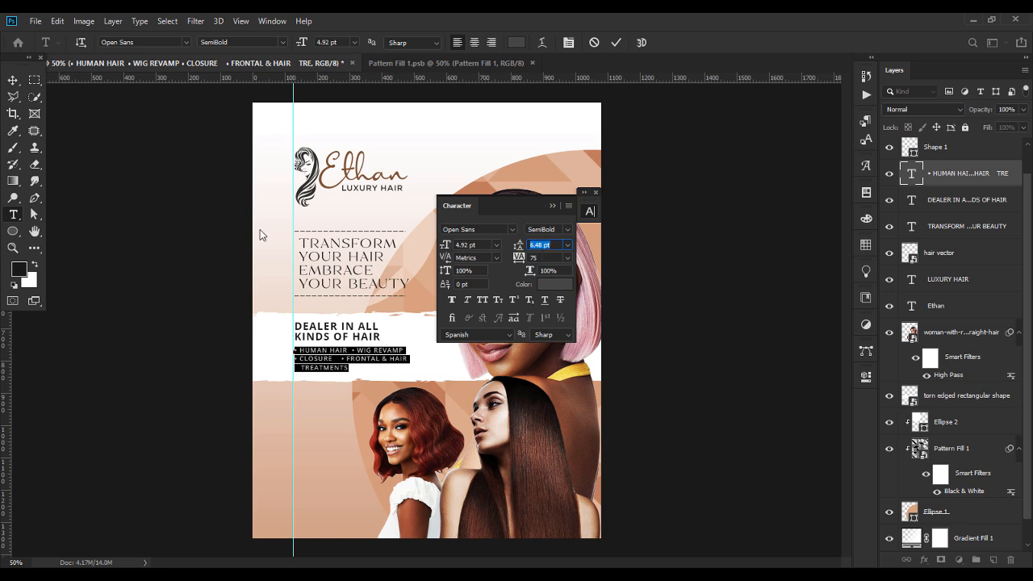
pyautogui.click(13, 80)
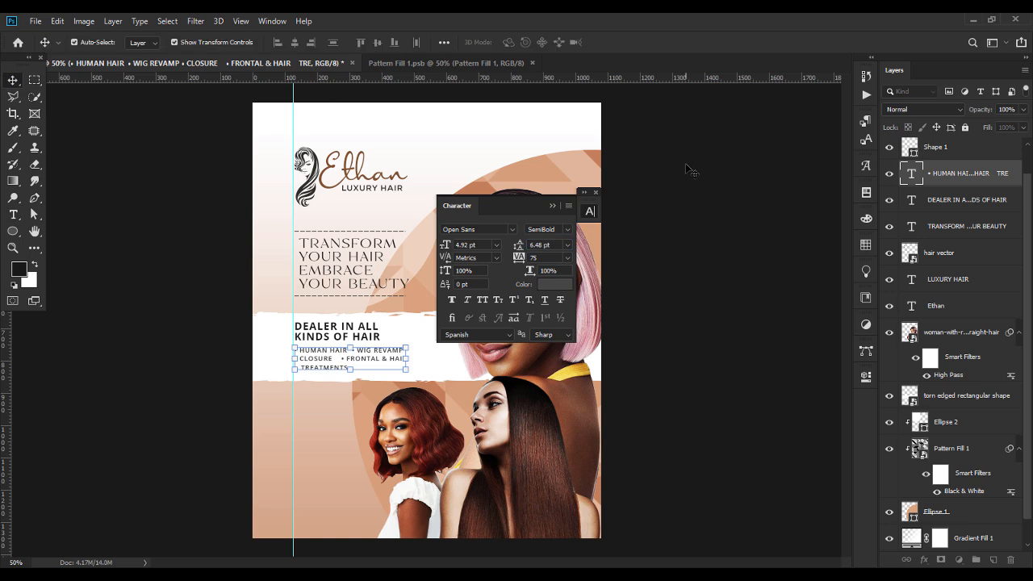
pyautogui.click(552, 206)
pyautogui.click(330, 341)
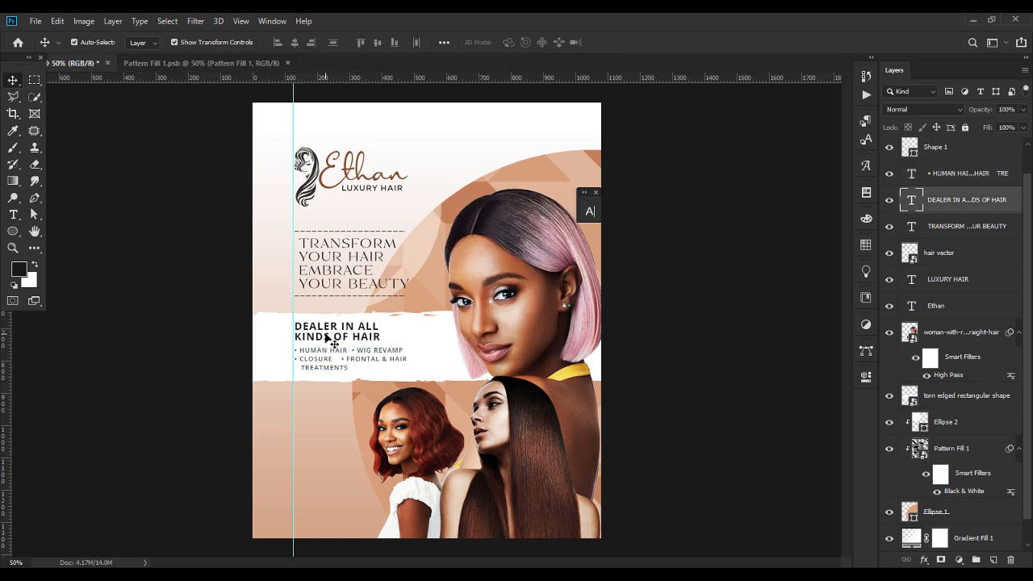
# Duplicate the DEALER IN ALL KINDS OF HAIR heading and move the copy to the lower left.
pyautogui.click(754, 292)
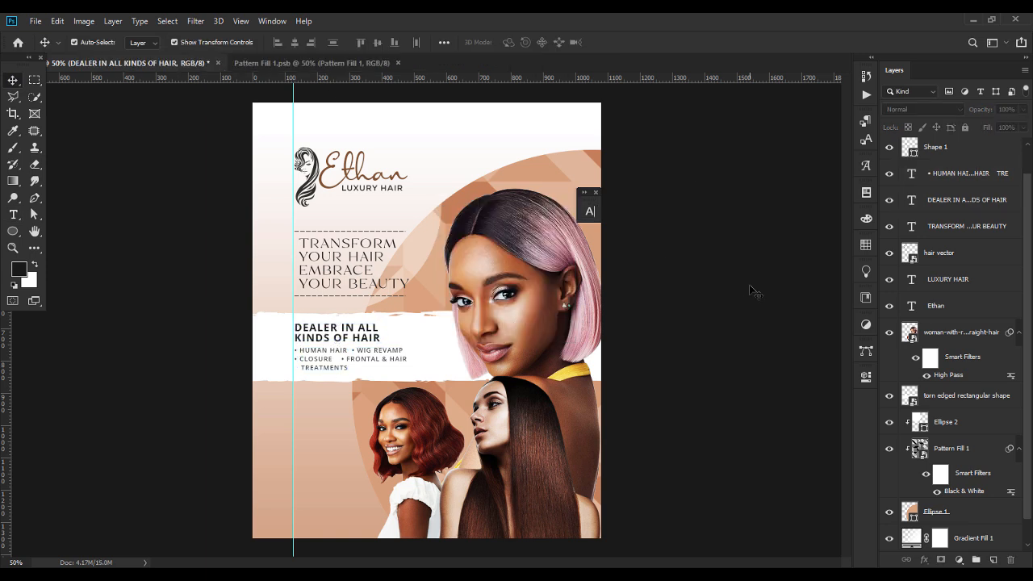
pyautogui.click(370, 192)
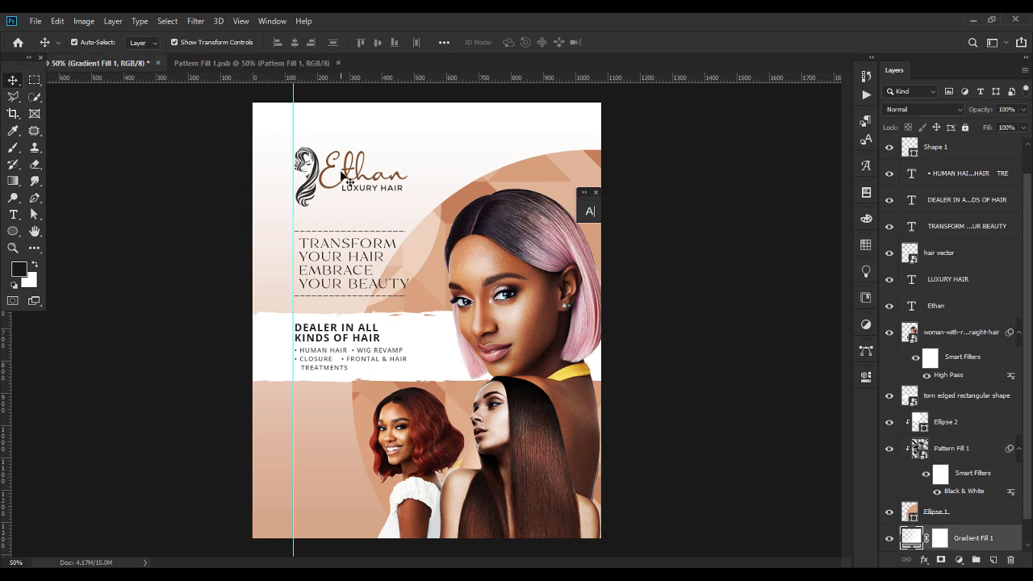
pyautogui.click(344, 174)
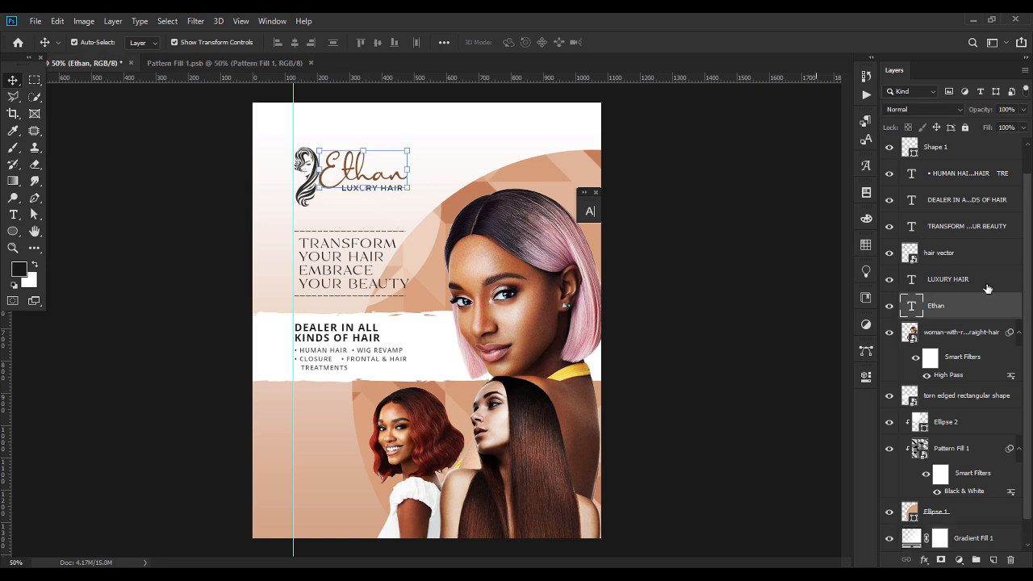
pyautogui.click(741, 313)
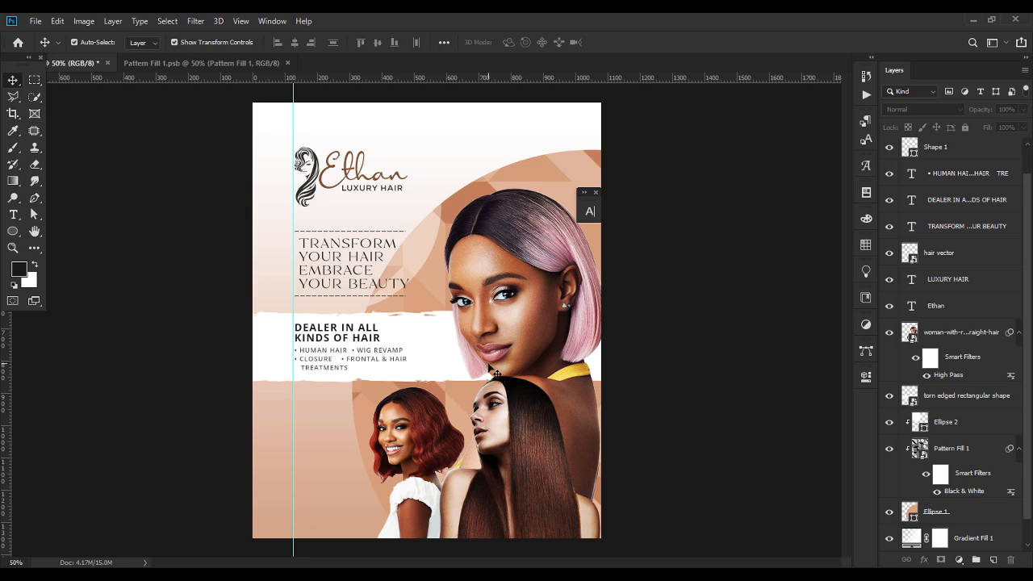
pyautogui.click(315, 337)
pyautogui.hotkey('ctrl', 'j')
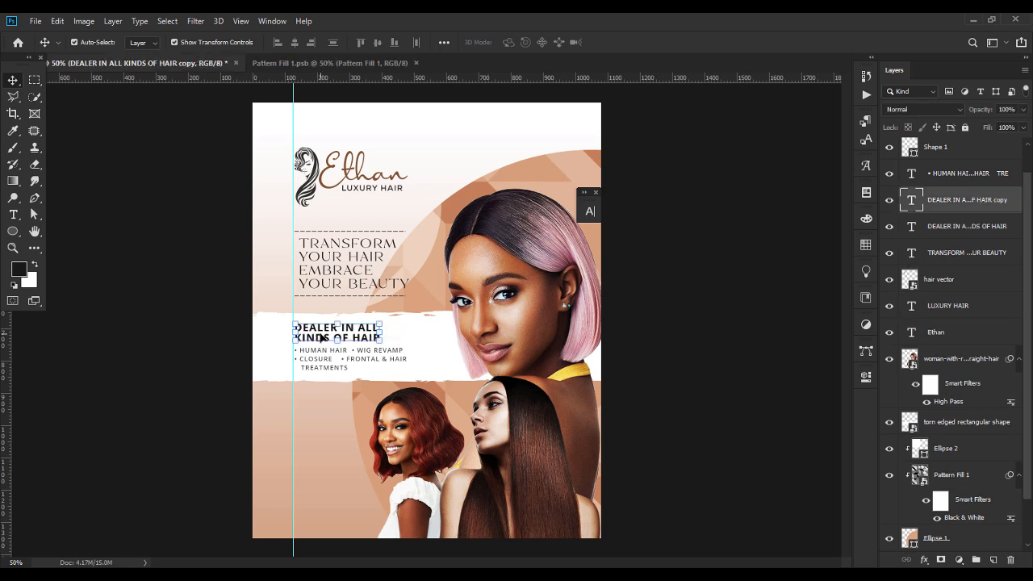
pyautogui.moveTo(321, 338); pyautogui.dragTo(315, 446)
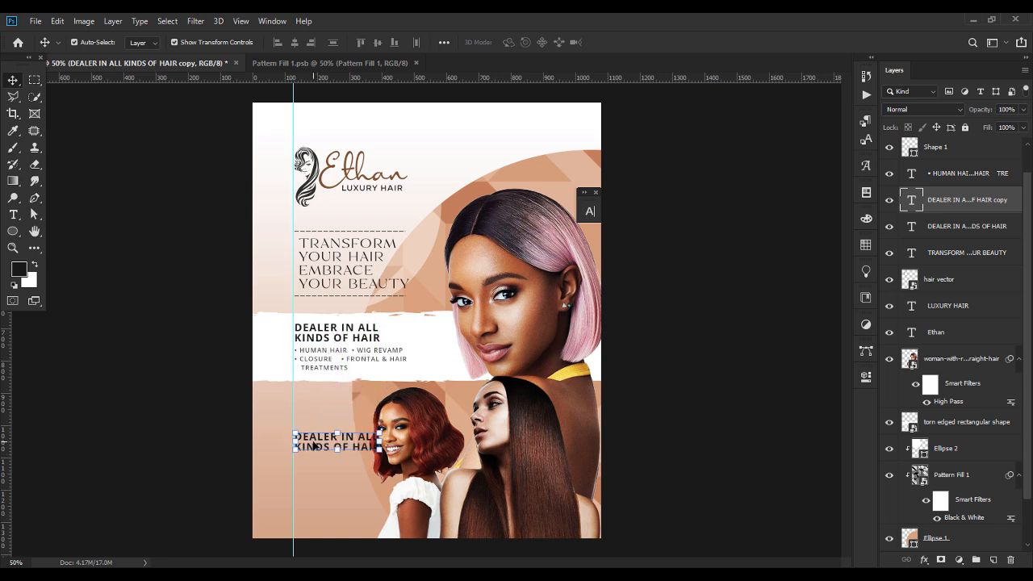
pyautogui.doubleClick(315, 447)
# Retype the copy as CONTACT followed by two phone numbers, making CONTACT smaller.
pyautogui.write('CONTACT')
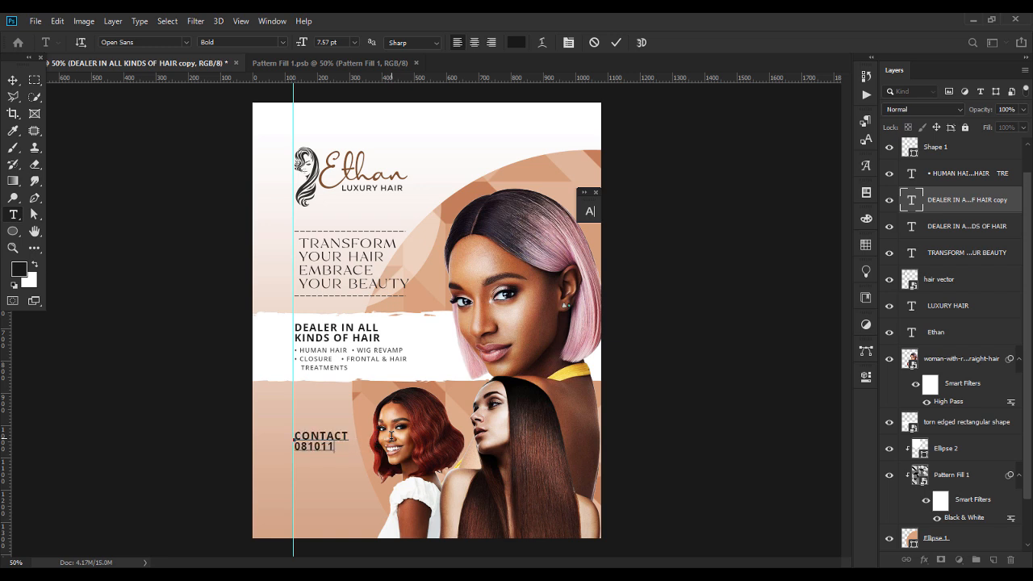
pyautogui.write('50')
pyautogui.press('Return')
pyautogui.moveTo(352, 435); pyautogui.dragTo(295, 437)
pyautogui.click(282, 42)
pyautogui.click(256, 98)
# Set tracking to 0 for the CONTACT word and both phone-number lines.
pyautogui.click(328, 43)
pyautogui.click(590, 212)
pyautogui.click(568, 259)
pyautogui.click(551, 336)
pyautogui.moveTo(368, 458); pyautogui.dragTo(295, 437)
pyautogui.click(567, 258)
pyautogui.click(548, 335)
# Try a brown colour on the CONTACT word, comparing it with the Ethan logo's colour.
pyautogui.click(516, 43)
pyautogui.click(355, 171)
pyautogui.moveTo(500, 232); pyautogui.dragTo(578, 236)
pyautogui.click(712, 261)
pyautogui.click(13, 80)
pyautogui.doubleClick(355, 172)
pyautogui.click(518, 45)
pyautogui.click(712, 262)
pyautogui.click(13, 80)
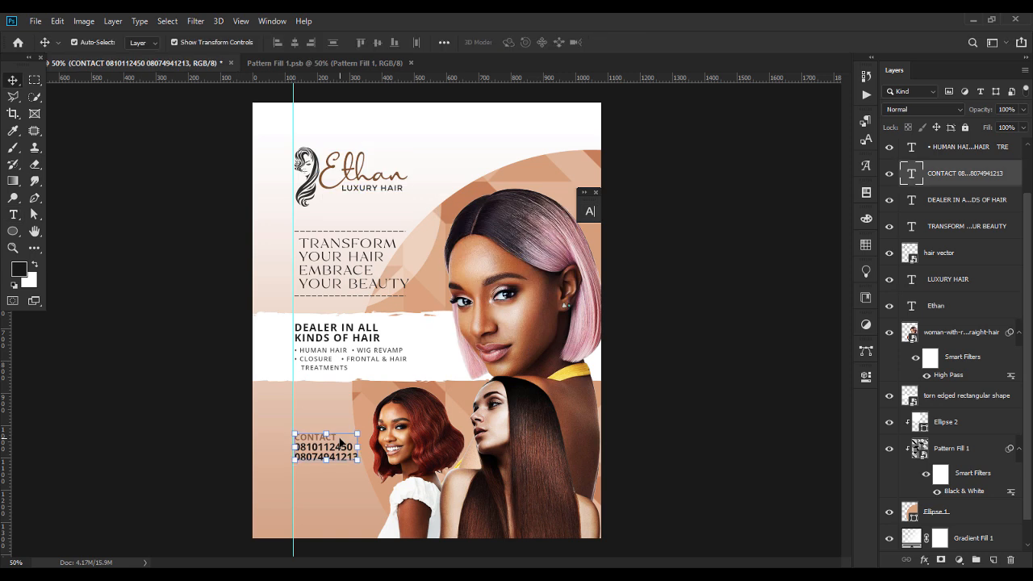
# Set the CONTACT word colour to #835331 and commit the contact text.
pyautogui.doubleClick(324, 448)
pyautogui.moveTo(338, 437); pyautogui.dragTo(295, 437)
pyautogui.click(517, 43)
pyautogui.write('835331')
pyautogui.click(712, 262)
pyautogui.click(516, 43)
pyautogui.hotkey('ctrl', 'c')
pyautogui.click(549, 373)
pyautogui.click(713, 261)
pyautogui.click(13, 79)
pyautogui.moveTo(363, 471); pyautogui.dragTo(443, 471)
pyautogui.click(13, 97)
pyautogui.rightClick(13, 230)
pyautogui.click(69, 230)
# Draw a brown-filled rectangle bar below the phone numbers.
pyautogui.moveTo(125, 450); pyautogui.dragTo(297, 477)
pyautogui.click(13, 80)
pyautogui.click(714, 224)
pyautogui.click(724, 291)
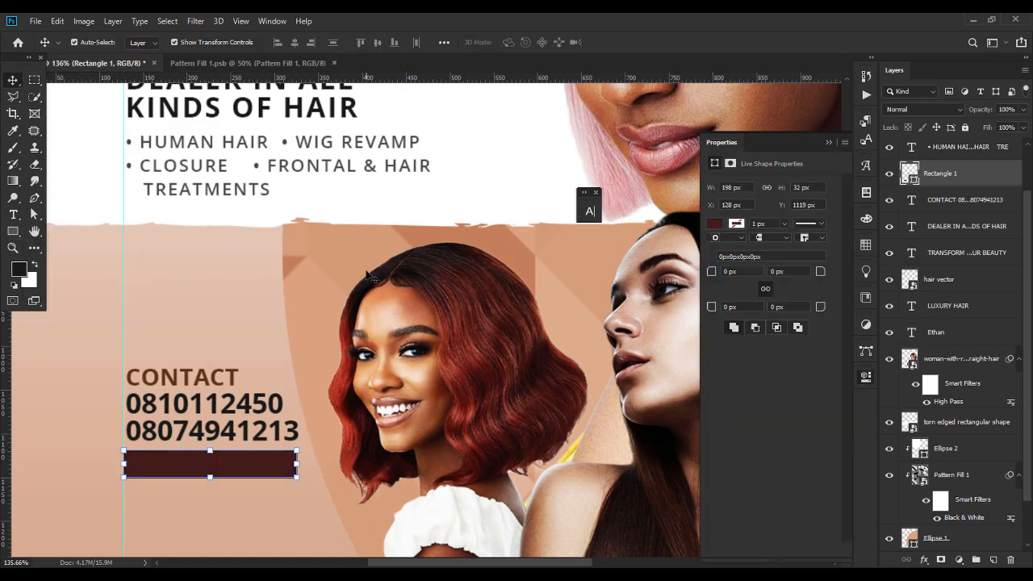
pyautogui.click(714, 223)
pyautogui.click(839, 249)
pyautogui.hotkey('ctrl', 'v')
pyautogui.click(713, 262)
pyautogui.click(227, 292)
# Place the Instagram logo, shrink it to 20 px, and position it at the bar's left end.
pyautogui.click(557, 558)
pyautogui.moveTo(524, 101); pyautogui.dragTo(452, 355)
pyautogui.press('Return')
pyautogui.moveTo(955, 535); pyautogui.dragTo(952, 142)
pyautogui.moveTo(528, 216); pyautogui.dragTo(353, 396)
pyautogui.moveTo(339, 410); pyautogui.dragTo(150, 464)
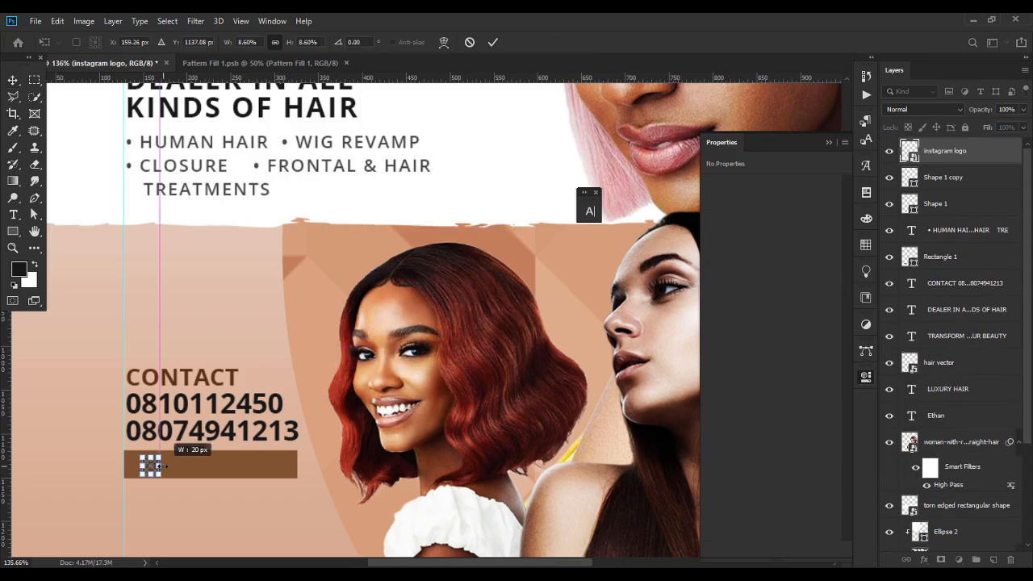
# Duplicate the contact text beside the logo and retype it as 'ethan_luxuryhair'.
pyautogui.press('Return')
pyautogui.click(210, 431)
pyautogui.moveTo(210, 431); pyautogui.dragTo(254, 489)
pyautogui.moveTo(975, 274); pyautogui.dragTo(968, 165)
pyautogui.doubleClick(267, 482)
pyautogui.hotkey('ctrl', 'a')
pyautogui.press('BackSpace')
pyautogui.write('ethan_luxuryhair')
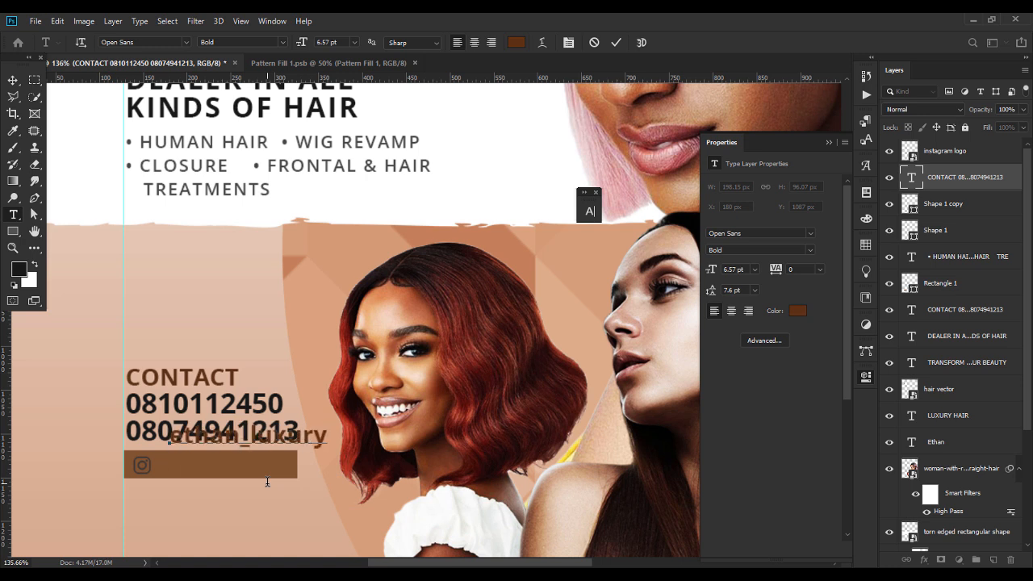
pyautogui.hotkey('ctrl', 'Return')
# Move the handle text onto the brown bar and shrink it to fit.
pyautogui.moveTo(327, 443); pyautogui.dragTo(327, 472)
pyautogui.moveTo(374, 476); pyautogui.dragTo(286, 472)
pyautogui.press('Return')
pyautogui.click(279, 489)
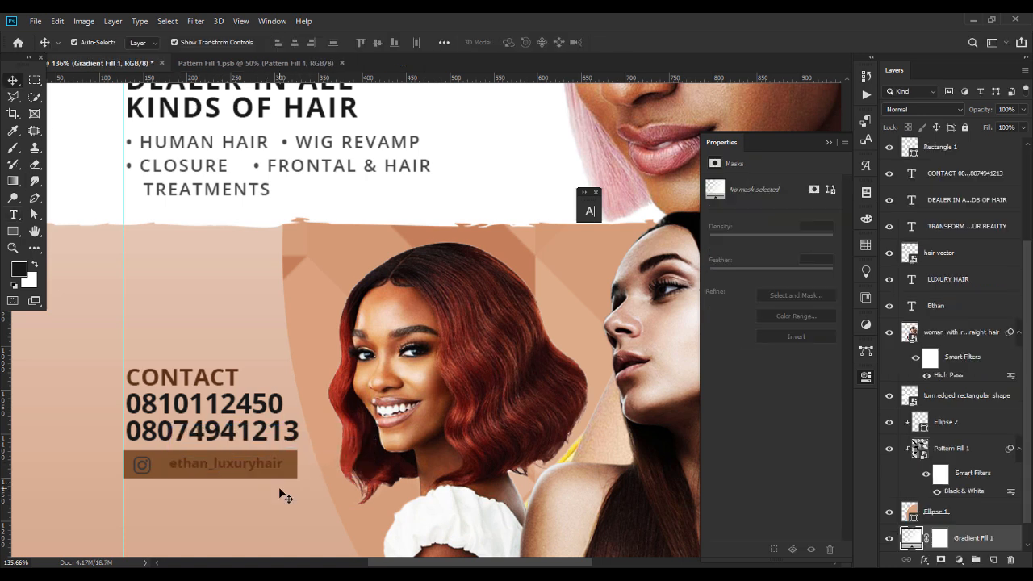
pyautogui.doubleClick(252, 464)
pyautogui.hotkey('ctrl', 'a')
# Copy the dark brown hex value and apply 62310f as the bar's fill.
pyautogui.click(517, 42)
pyautogui.moveTo(654, 473); pyautogui.dragTo(584, 468)
pyautogui.hotkey('ctrl', 'c')
pyautogui.click(713, 261)
pyautogui.click(291, 467)
pyautogui.click(736, 225)
pyautogui.click(827, 247)
pyautogui.hotkey('ctrl', 'v')
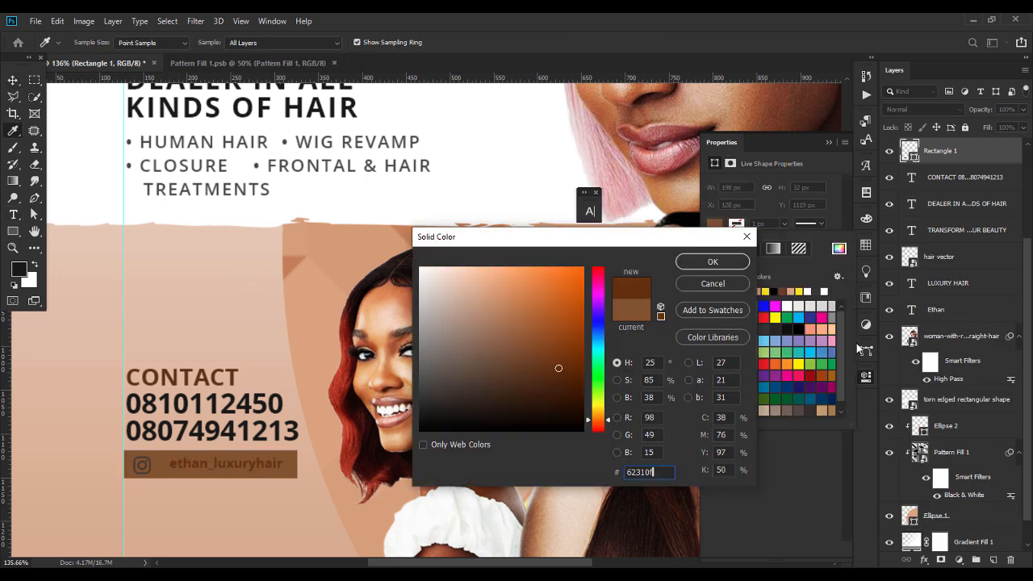
pyautogui.click(713, 261)
# Make the ethan_luxuryhair text white with a lighter font style.
pyautogui.click(272, 468)
pyautogui.click(830, 143)
pyautogui.doubleClick(912, 151)
pyautogui.click(516, 43)
pyautogui.click(713, 261)
pyautogui.click(282, 43)
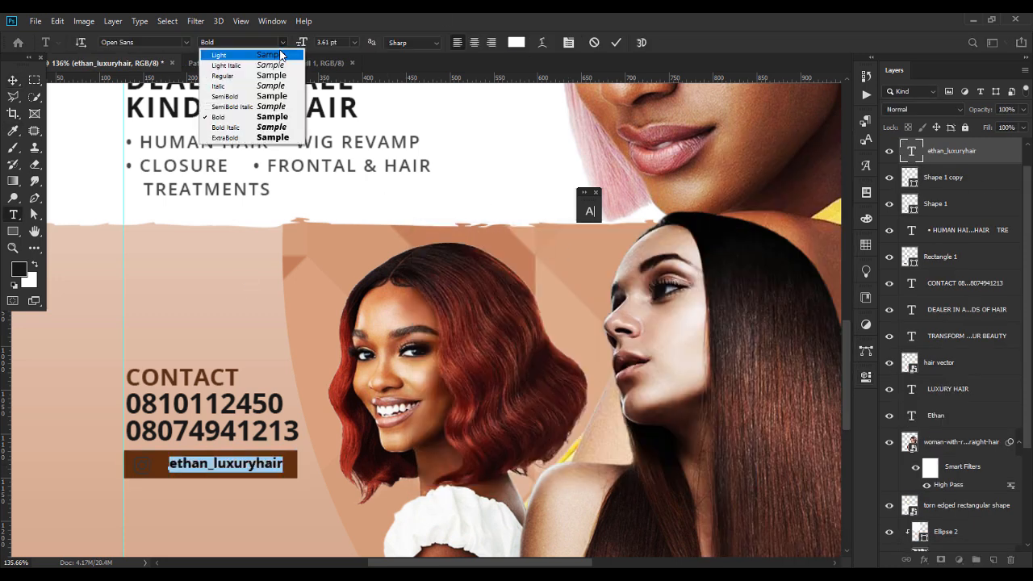
pyautogui.click(242, 97)
# Add a white Color Overlay to the Instagram logo and nudge the handle text left.
pyautogui.rightClick(959, 152)
pyautogui.click(831, 38)
pyautogui.click(503, 269)
pyautogui.click(921, 118)
pyautogui.click(444, 42)
pyautogui.click(147, 466)
pyautogui.click(224, 470)
pyautogui.press('Left')
pyautogui.press('Left')
pyautogui.click(156, 474)
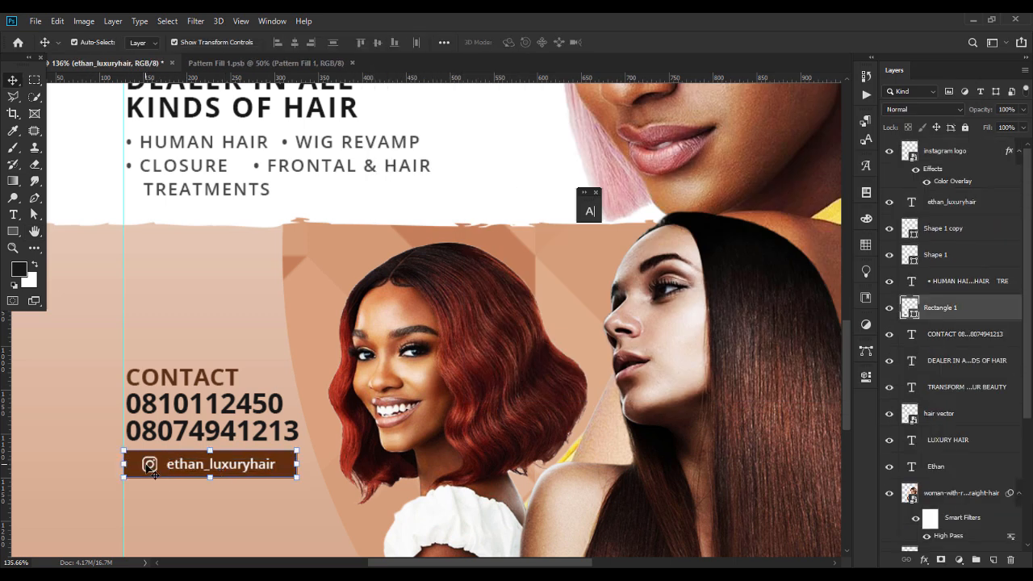
# Nudge the DEALER IN ALL KINDS OF HAIR heading and bullet list down slightly.
pyautogui.hotkey('ctrl', '-')
pyautogui.hotkey('ctrl', '-')
pyautogui.hotkey('ctrl', '-')
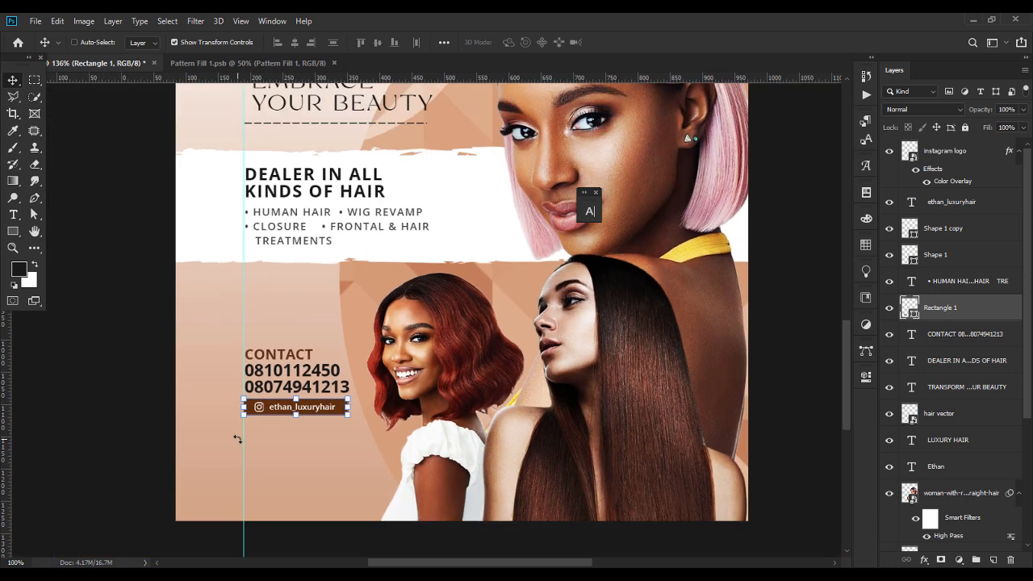
pyautogui.hotkey('ctrl', '-')
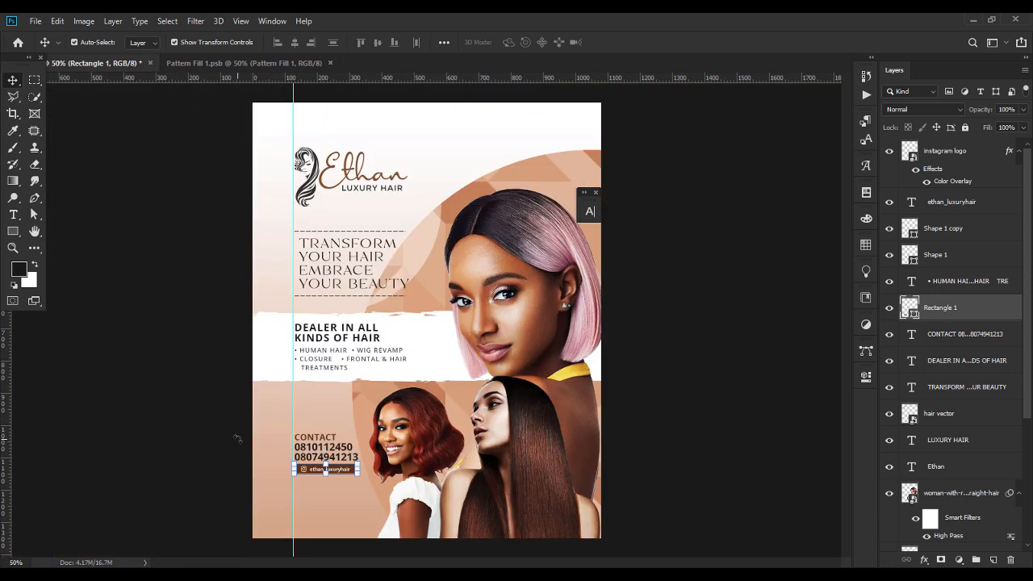
pyautogui.click(693, 385)
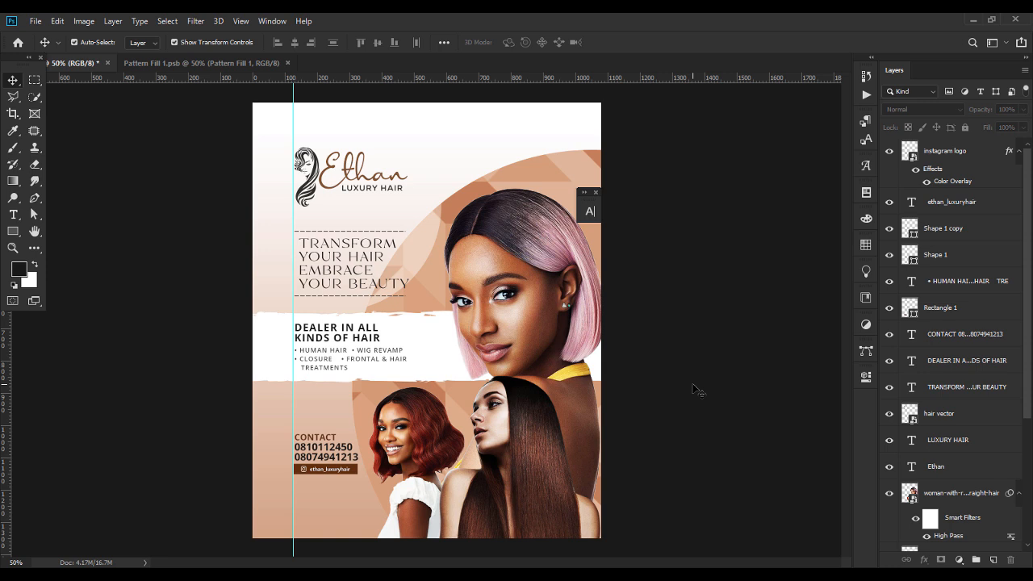
pyautogui.click(343, 343)
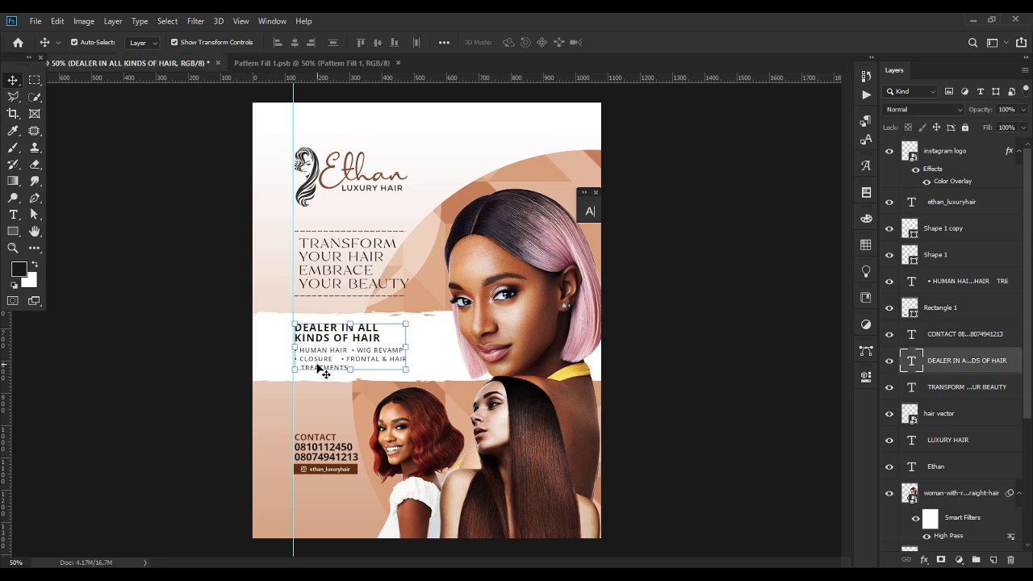
pyautogui.keyDown('shift'); pyautogui.click(321, 369); pyautogui.keyUp('shift')
pyautogui.hotkey('shift', 'Down')
pyautogui.hotkey('shift', 'Down')
pyautogui.hotkey('shift', 'Down')
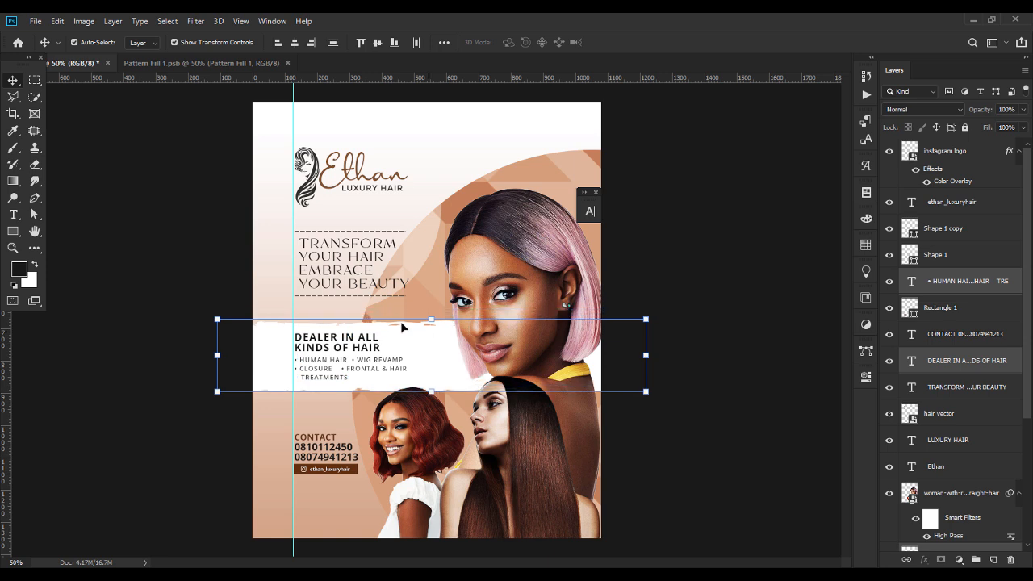
# Nudge all Ethan logo layers down, then drag gold-seal.png from the flyer folder into the poster.
pyautogui.click(352, 284)
pyautogui.click(312, 184)
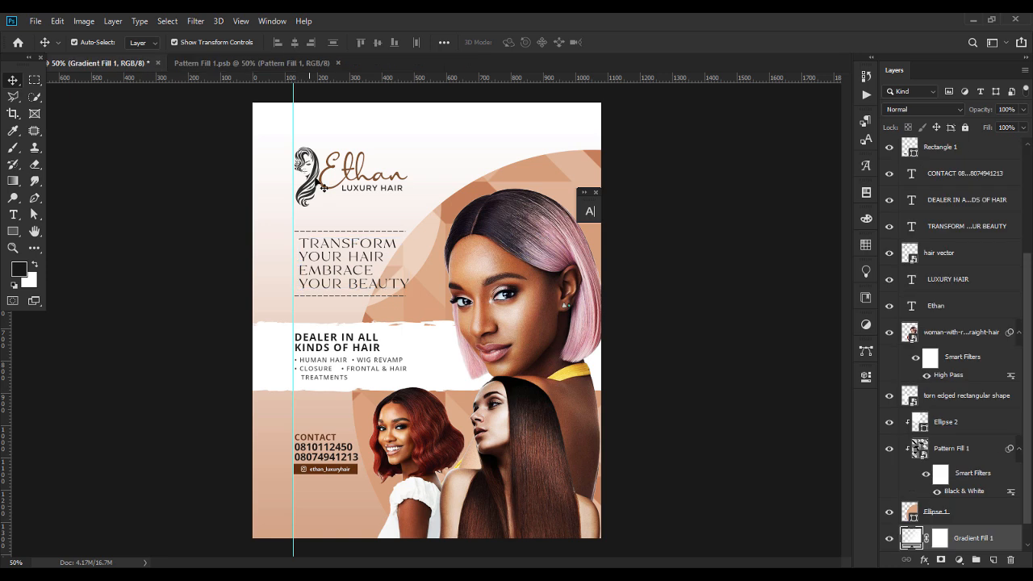
pyautogui.keyDown('shift'); pyautogui.click(371, 173); pyautogui.keyUp('shift')
pyautogui.keyDown('shift'); pyautogui.click(381, 185); pyautogui.keyUp('shift')
pyautogui.keyDown('shift'); pyautogui.click(384, 191); pyautogui.keyUp('shift')
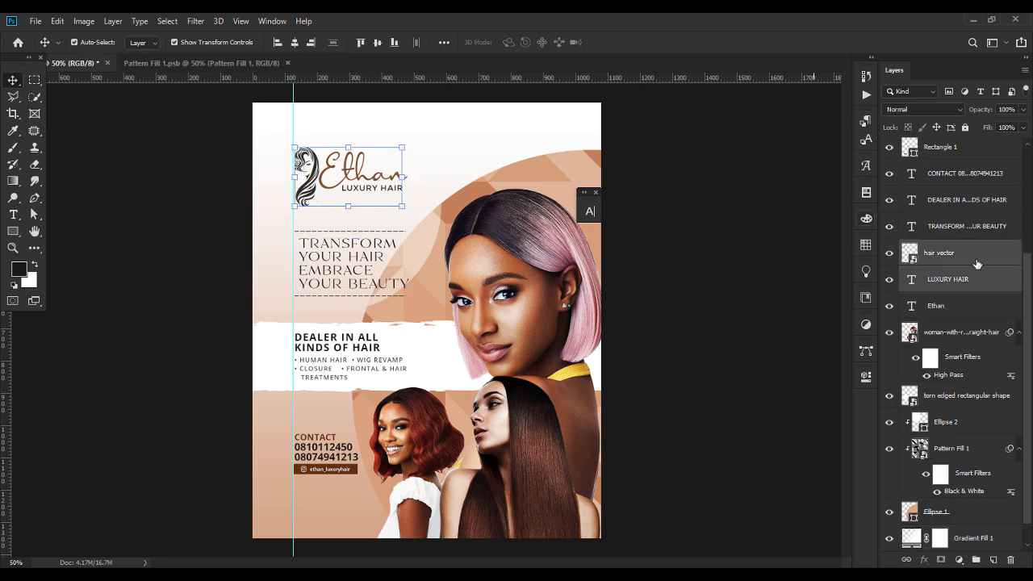
pyautogui.click(937, 307)
pyautogui.keyDown('shift'); pyautogui.click(959, 264); pyautogui.keyUp('shift')
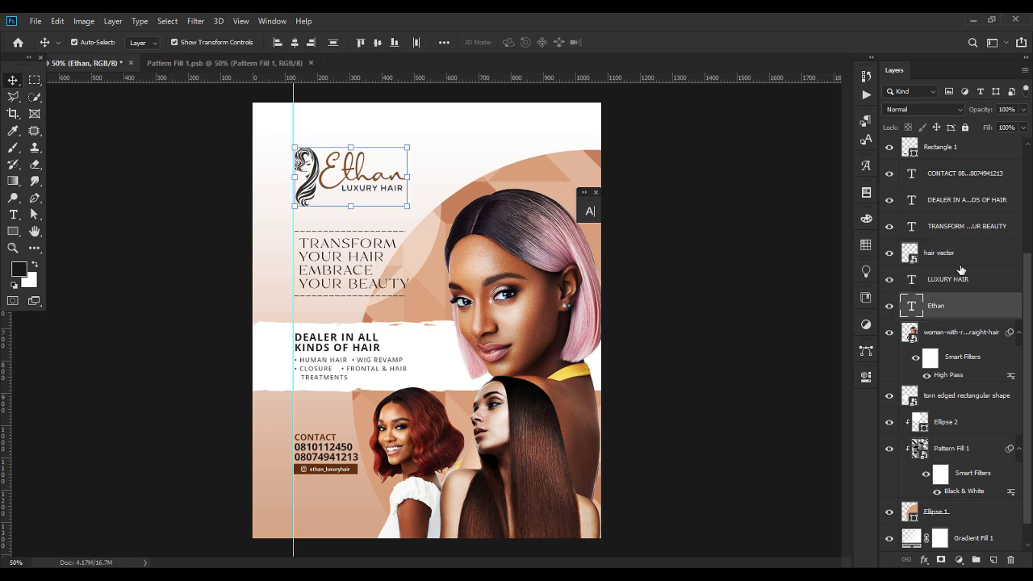
pyautogui.hotkey('shift', 'Down')
pyautogui.click(797, 302)
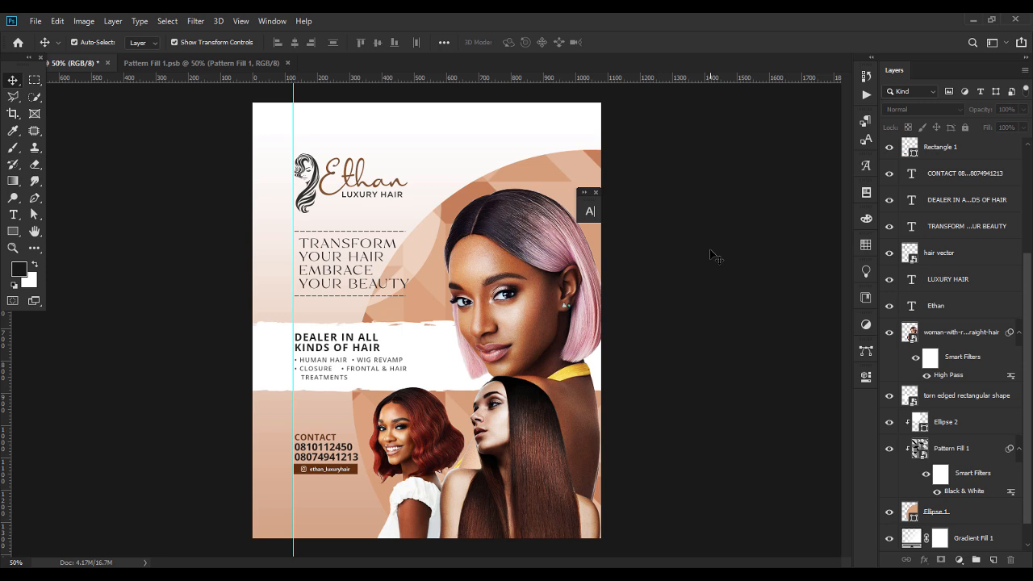
pyautogui.click(587, 574)
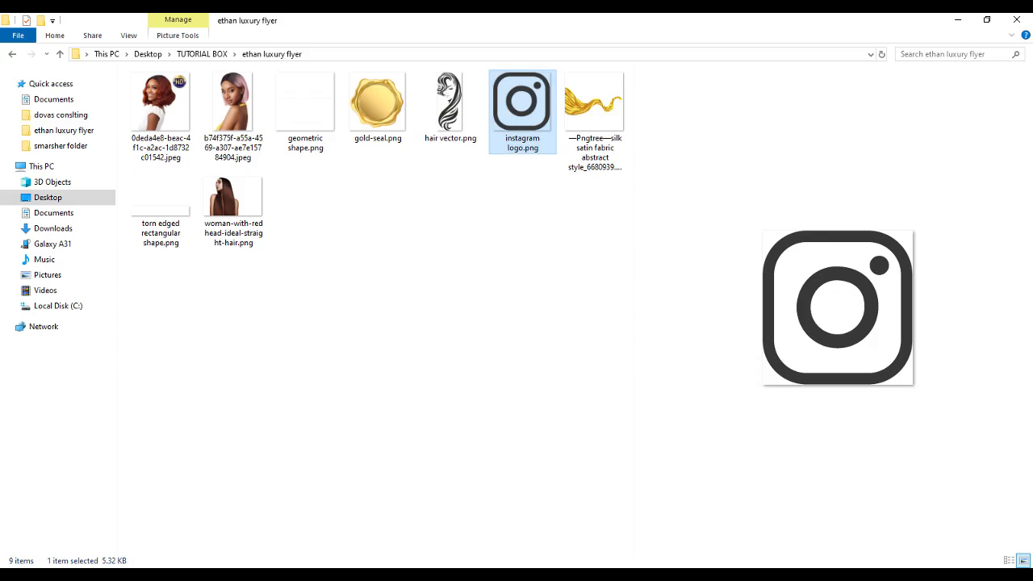
pyautogui.moveTo(372, 111); pyautogui.dragTo(470, 173)
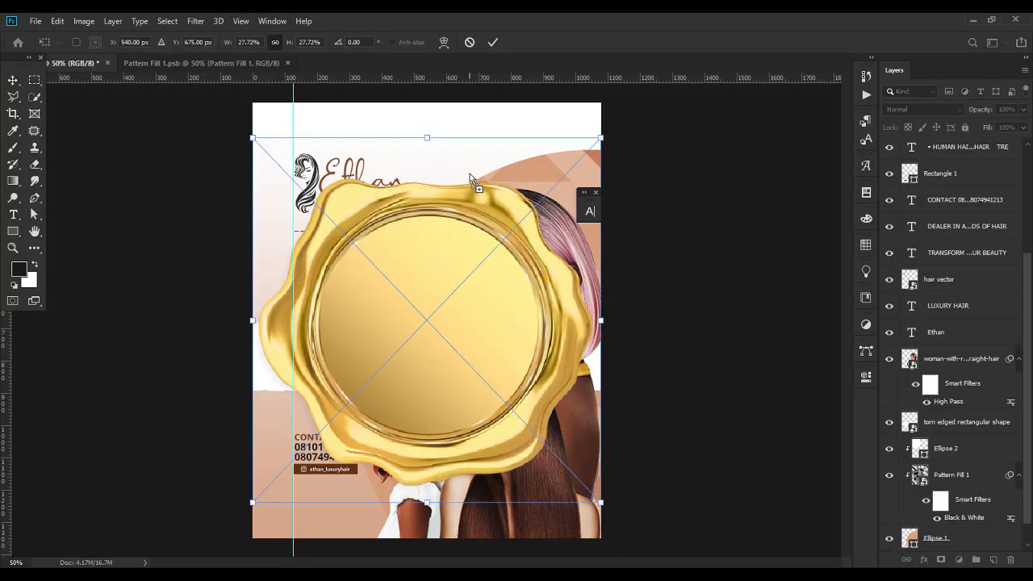
# Shrink the gold seal to a small badge and position it at the top of the poster.
pyautogui.moveTo(427, 502); pyautogui.dragTo(443, 239)
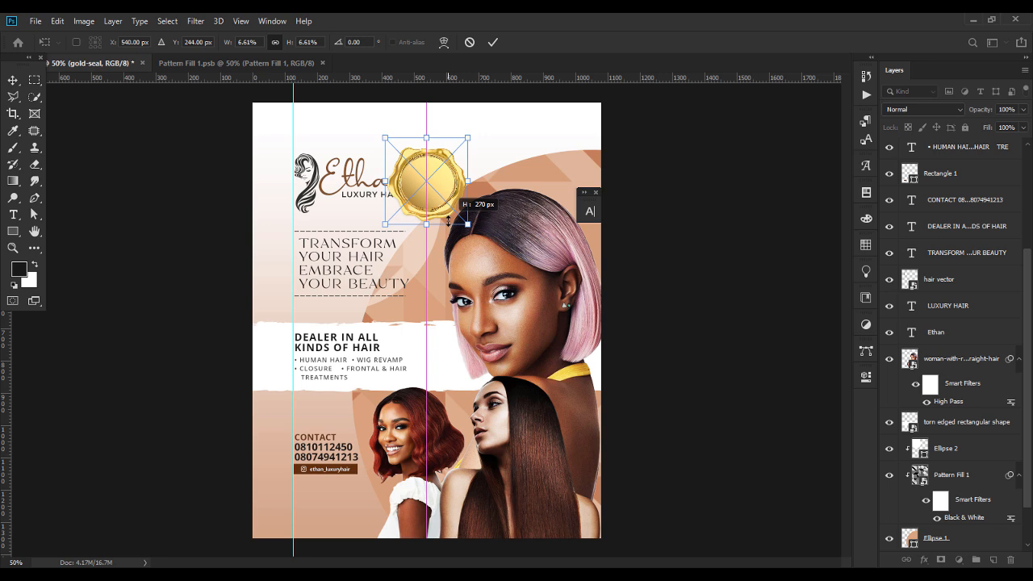
pyautogui.moveTo(449, 220); pyautogui.dragTo(478, 231)
pyautogui.moveTo(447, 181); pyautogui.dragTo(498, 151)
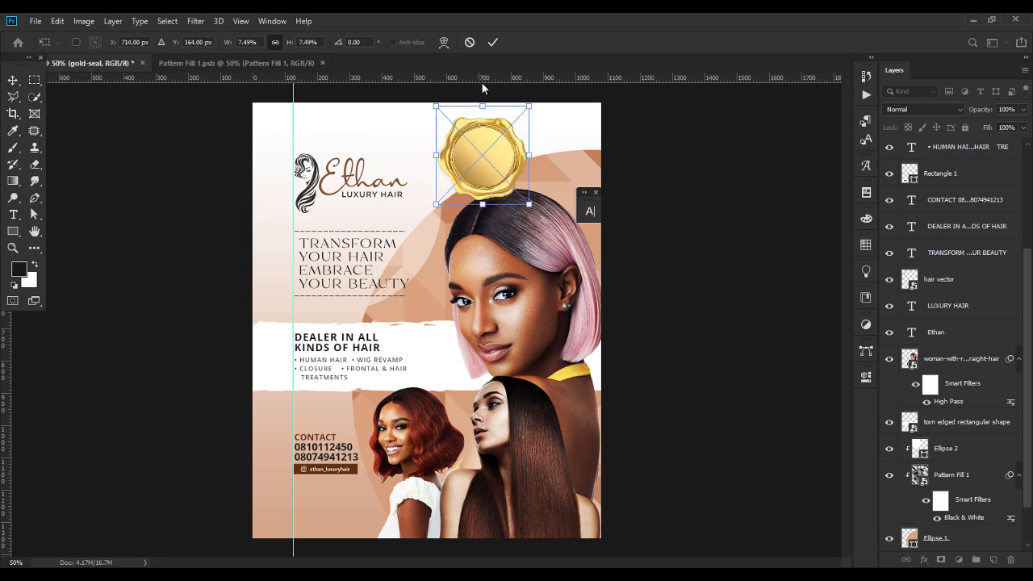
pyautogui.moveTo(483, 106); pyautogui.dragTo(470, 144)
pyautogui.press('Return')
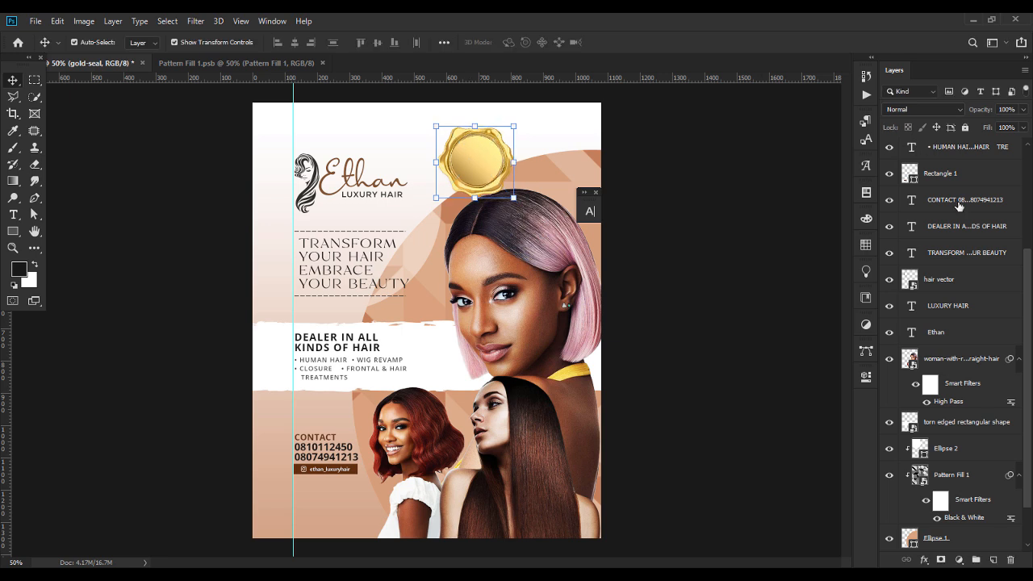
# Move the gold-seal layer beneath the model photo and nudge the seal down slightly.
pyautogui.moveTo(1031, 467); pyautogui.dragTo(1031, 365)
pyautogui.moveTo(956, 147); pyautogui.dragTo(970, 515)
pyautogui.click(703, 284)
pyautogui.moveTo(489, 154); pyautogui.dragTo(489, 160)
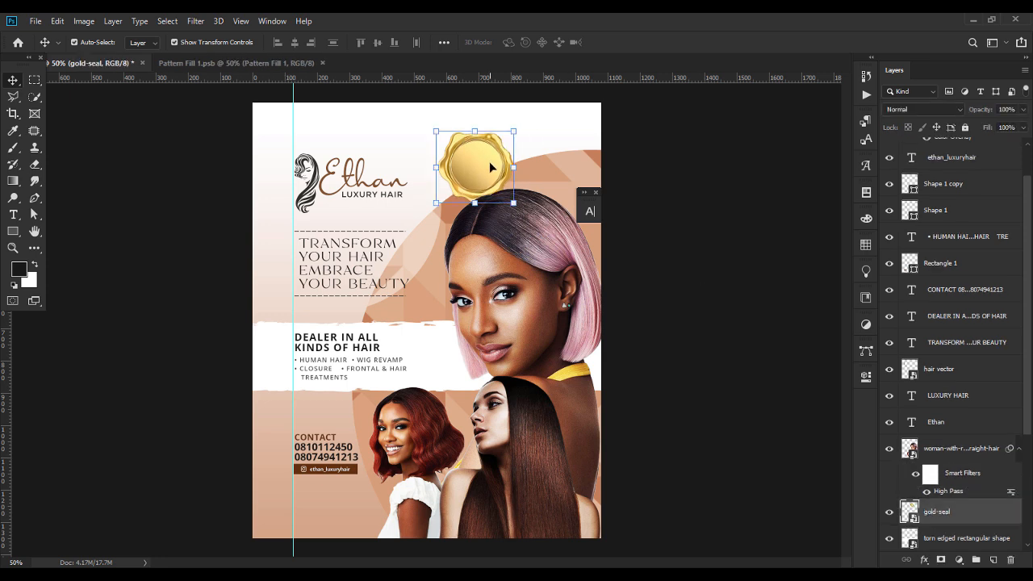
pyautogui.click(13, 214)
# Type a '1008%' text block near the top and set it in Didonesque Bold.
pyautogui.click(372, 139)
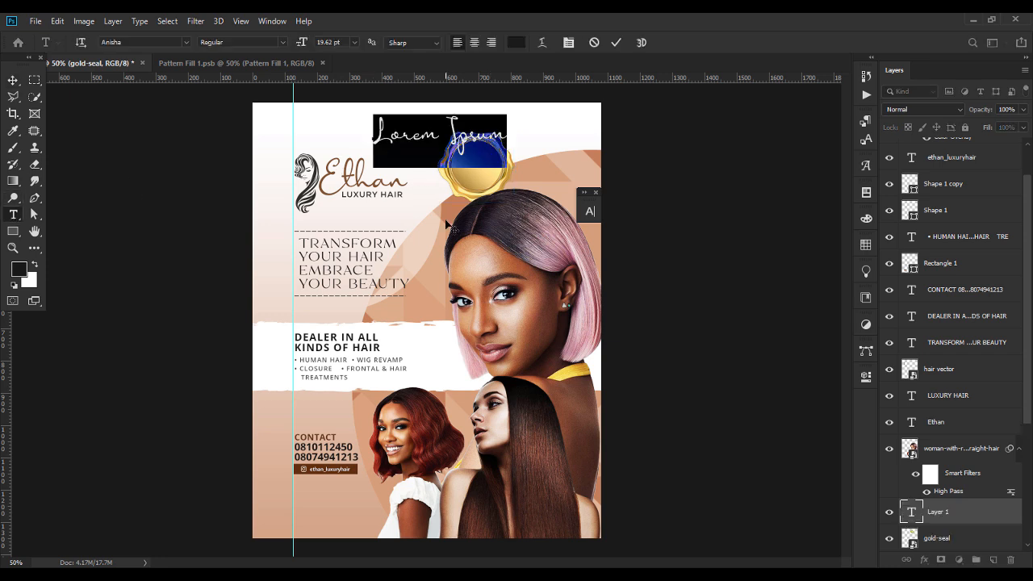
pyautogui.write('100')
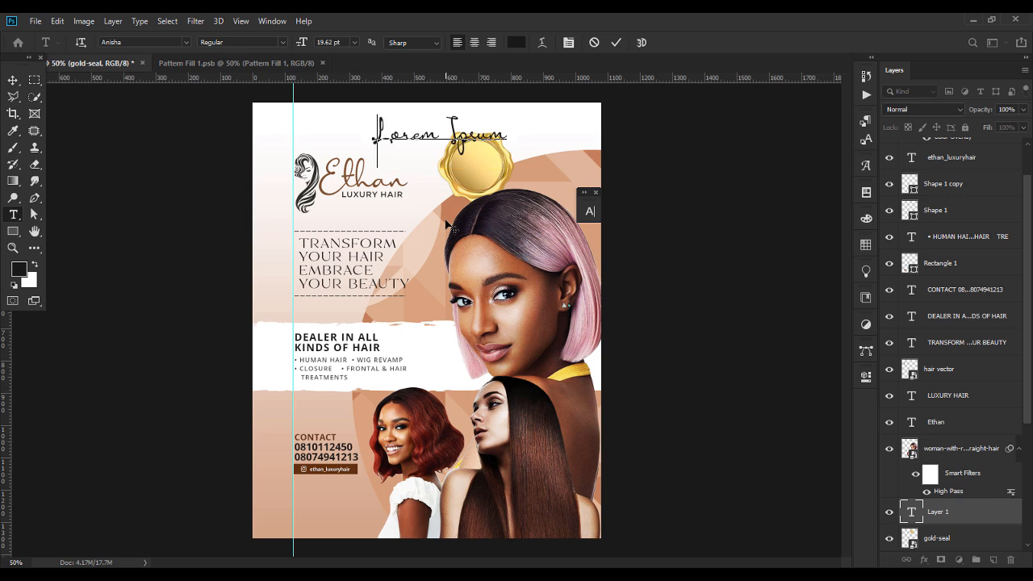
pyautogui.write('8%')
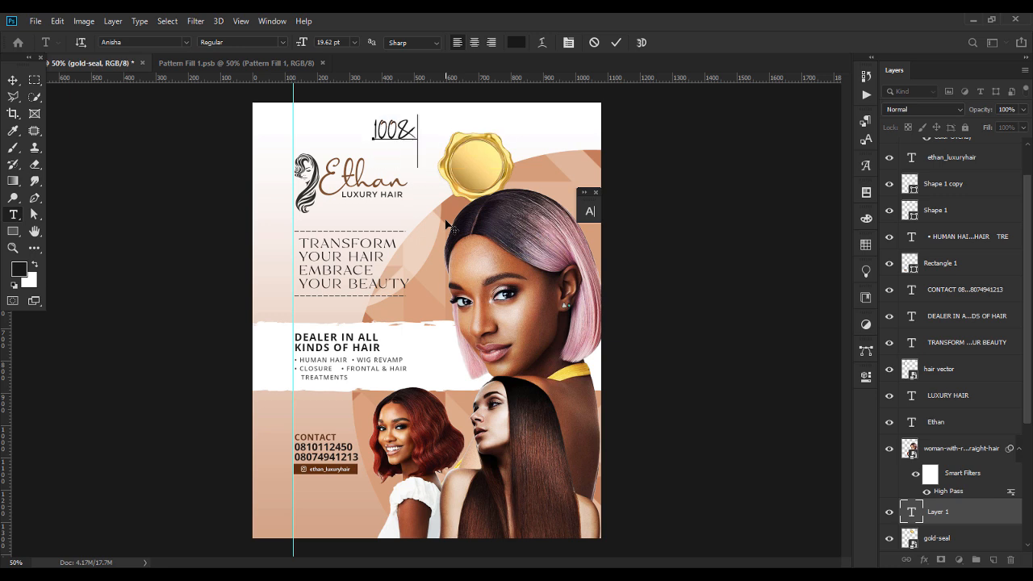
pyautogui.click(13, 79)
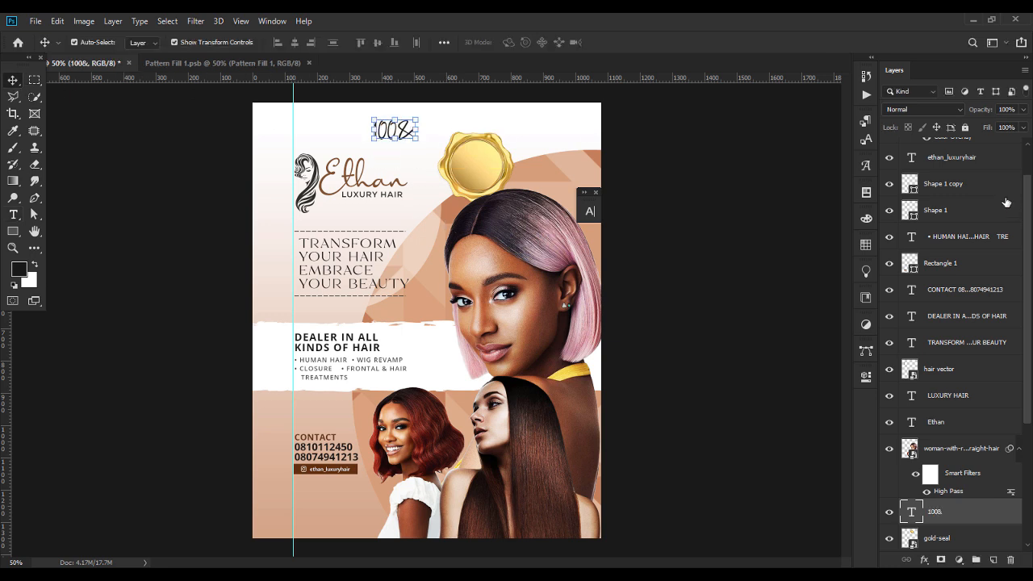
pyautogui.doubleClick(912, 511)
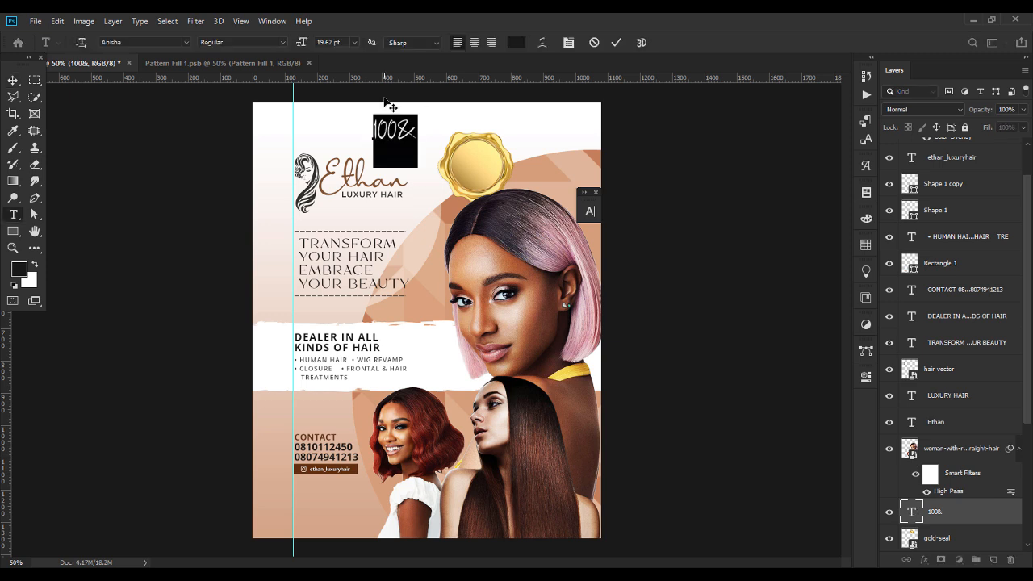
pyautogui.click(153, 38)
pyautogui.write('DU')
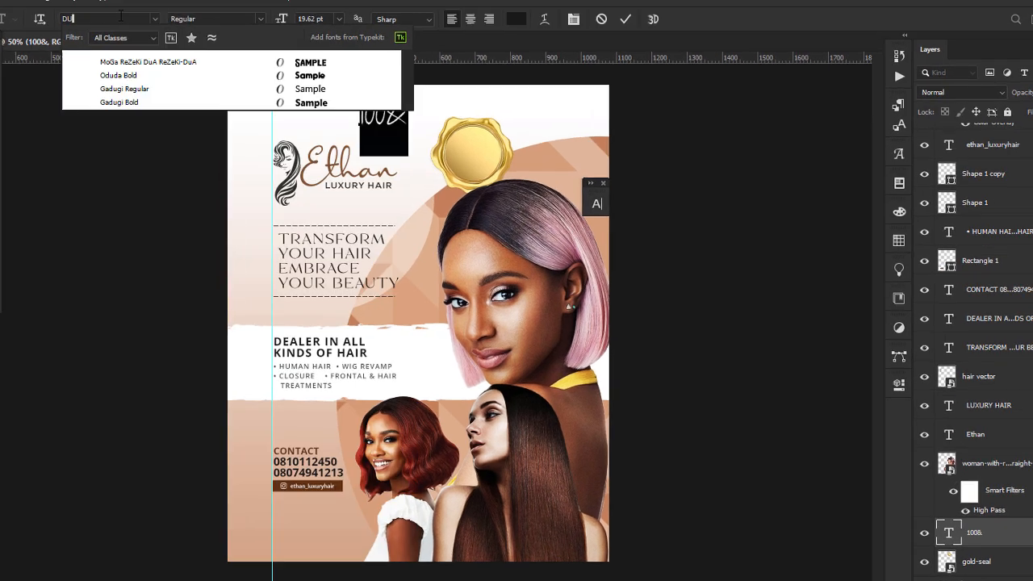
pyautogui.press('BackSpace')
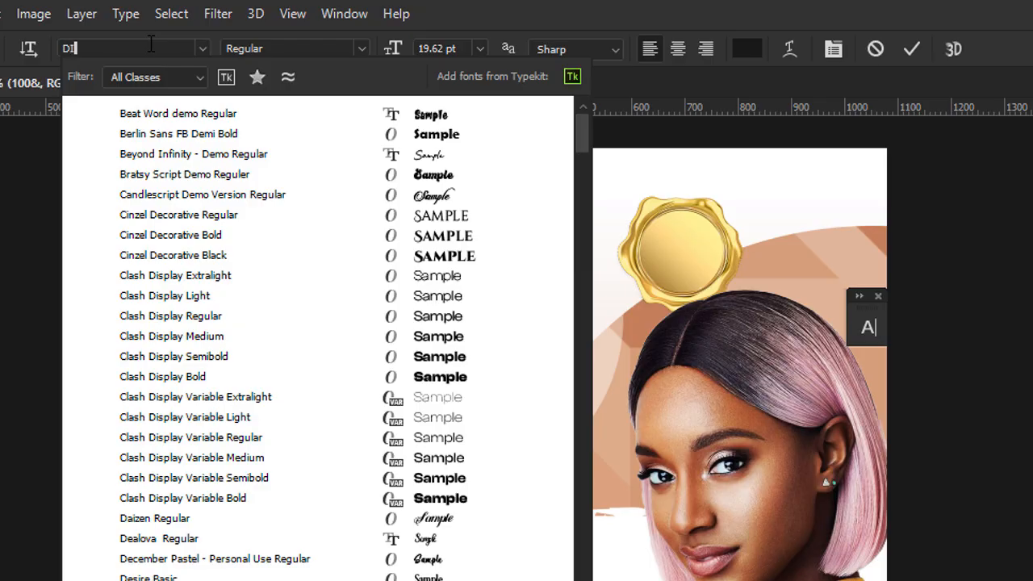
pyautogui.write('ID')
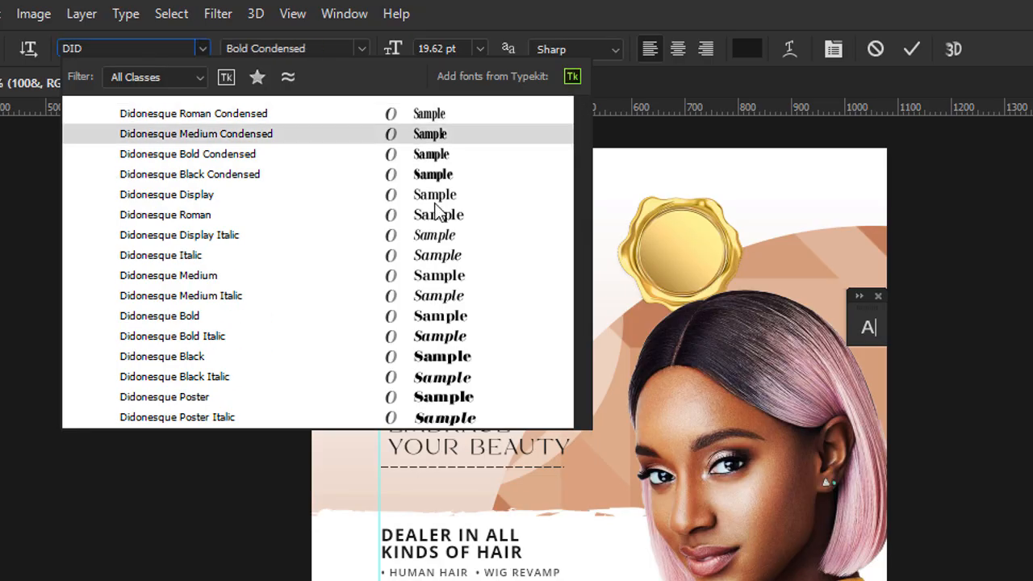
pyautogui.click(440, 315)
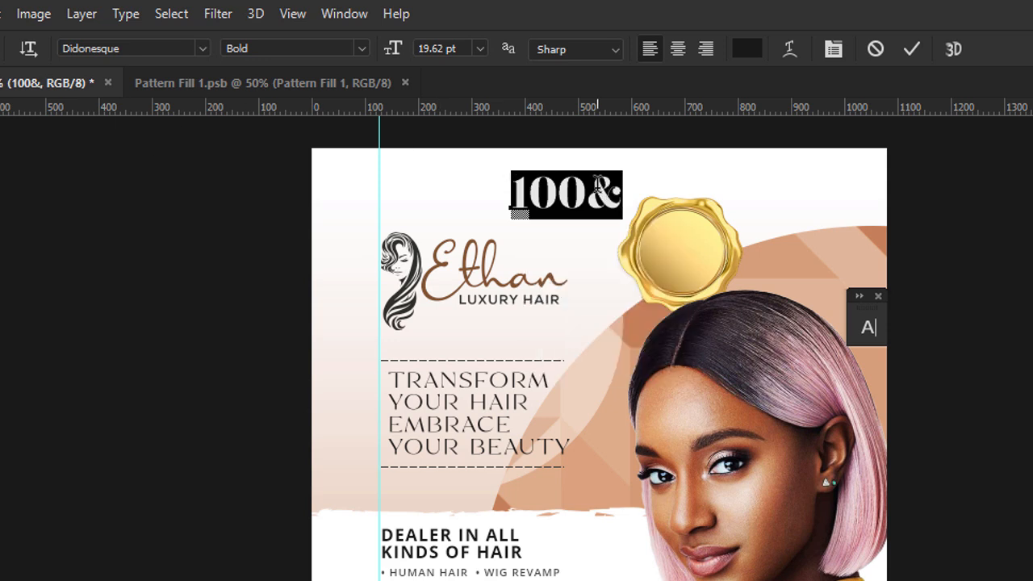
# Correct the text to '100%' and shrink it onto the centre of the gold seal.
pyautogui.click(594, 187)
pyautogui.press('Delete')
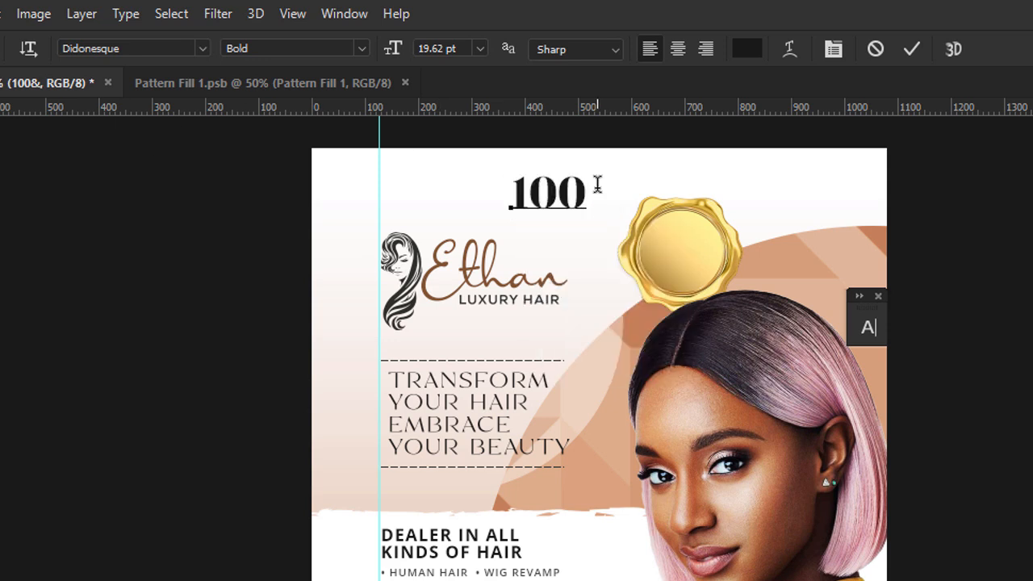
pyautogui.write('%')
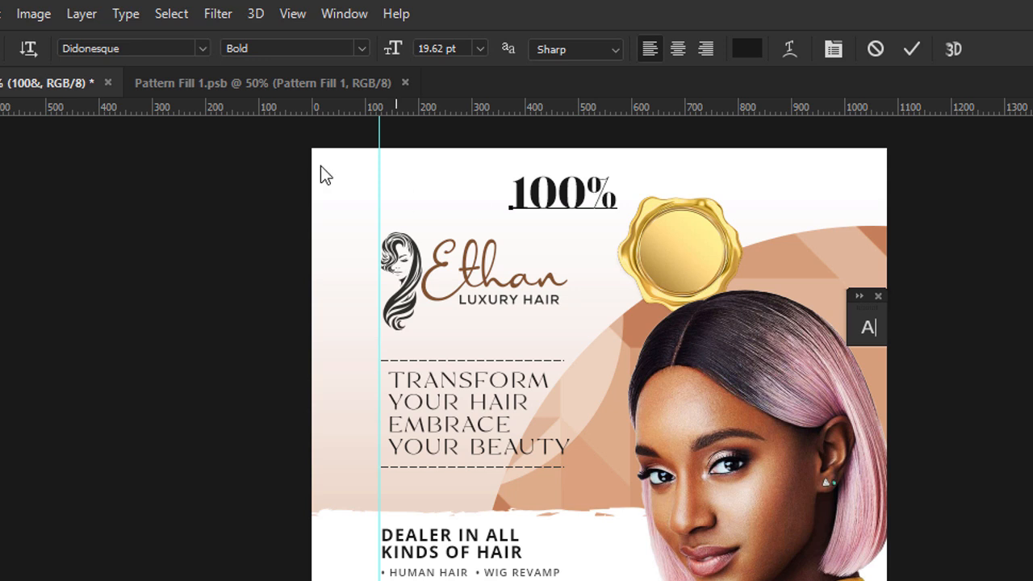
pyautogui.click(36, 144)
pyautogui.moveTo(619, 194); pyautogui.dragTo(694, 248)
# Apply the resized '100%' text and change its colour to brown.
pyautogui.press('Return')
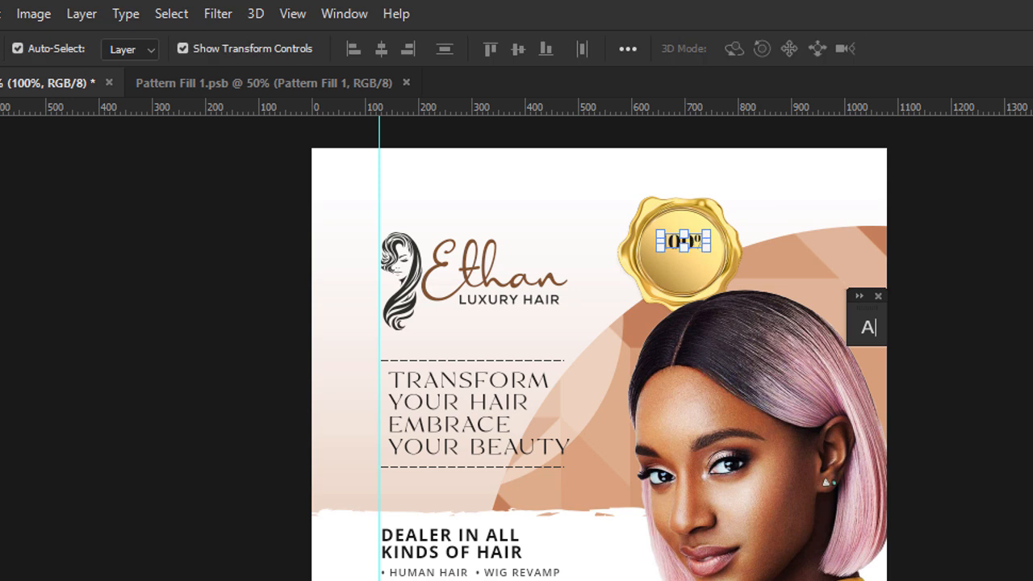
pyautogui.doubleClick(682, 241)
pyautogui.click(747, 49)
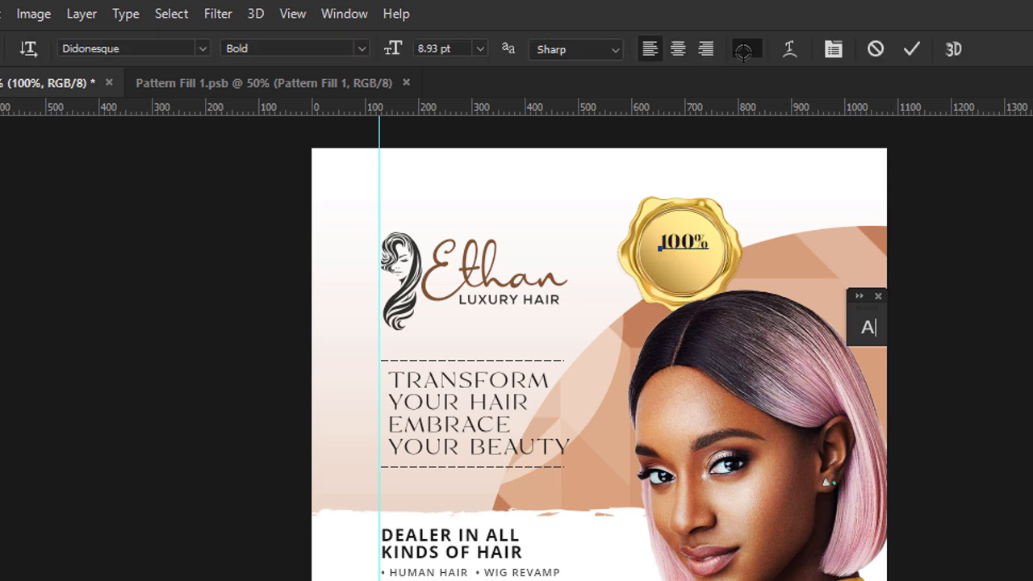
pyautogui.click(483, 276)
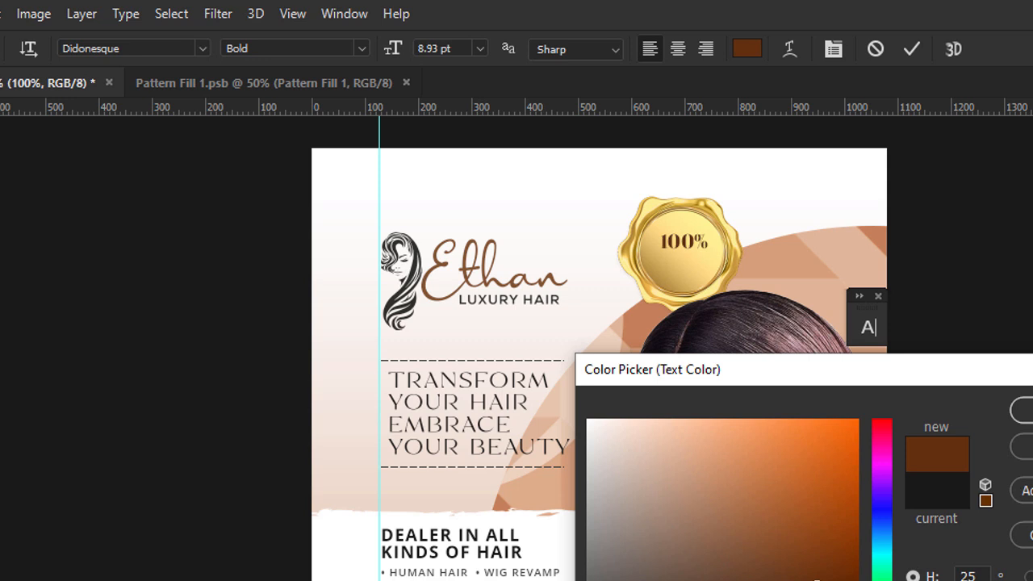
pyautogui.click(1024, 410)
pyautogui.click(2, 121)
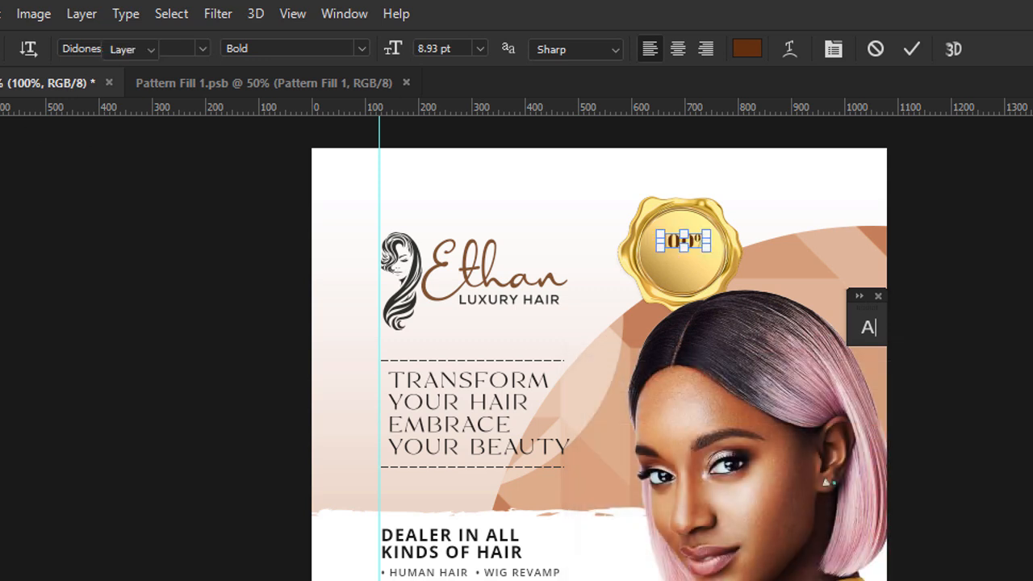
# Duplicate the text below, retype it as 'QUALITY PRODUCTS', centre-align it and scale it down.
pyautogui.hotkey('ctrl', 'j')
pyautogui.hotkey('shift', 'Down')
pyautogui.hotkey('shift', 'Down')
pyautogui.hotkey('shift', 'Down')
pyautogui.hotkey('shift', 'Down')
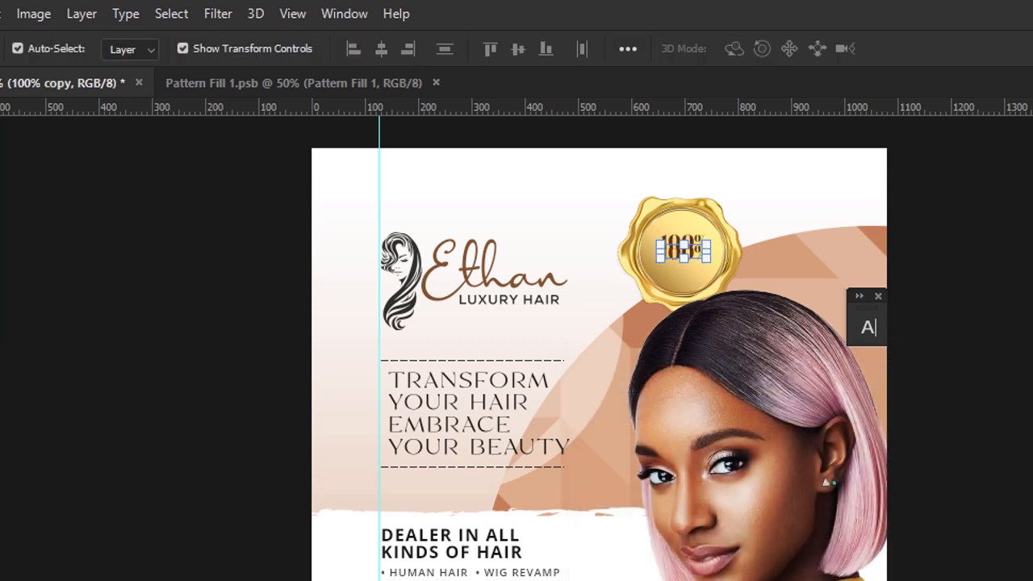
pyautogui.press('Return')
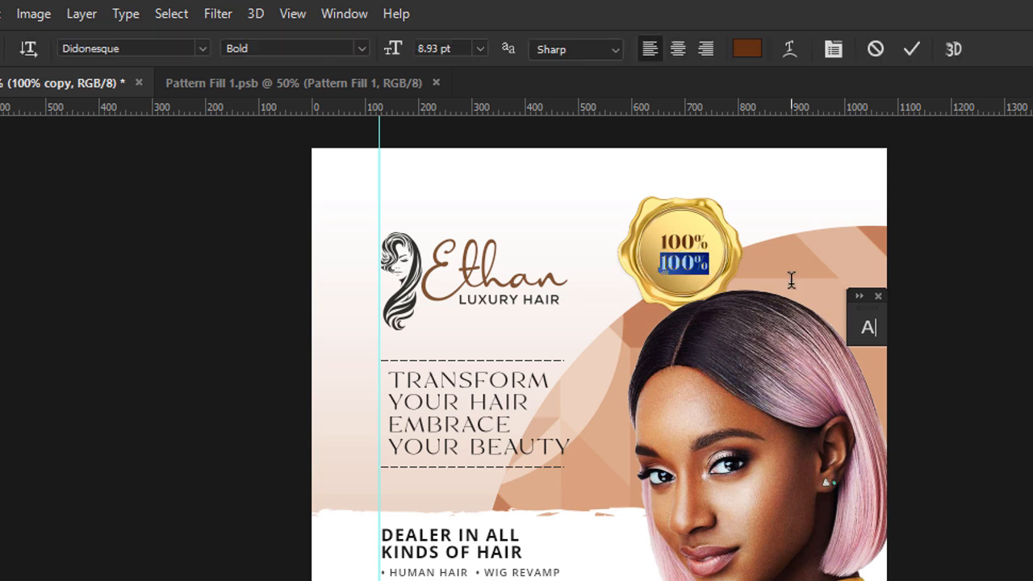
pyautogui.write('QUALITY ')
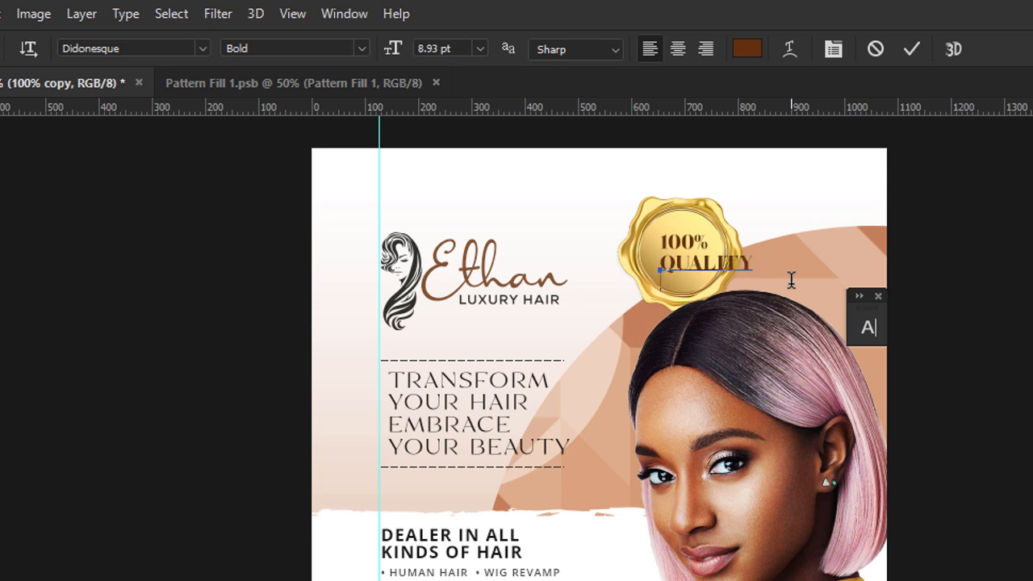
pyautogui.write('PRODUCTS')
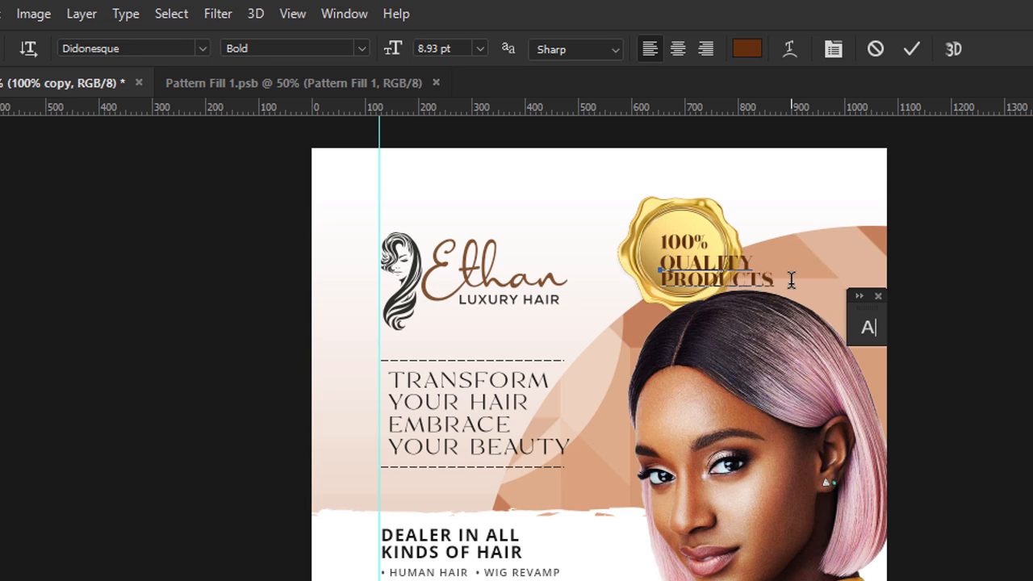
pyautogui.hotkey('ctrl', 'a')
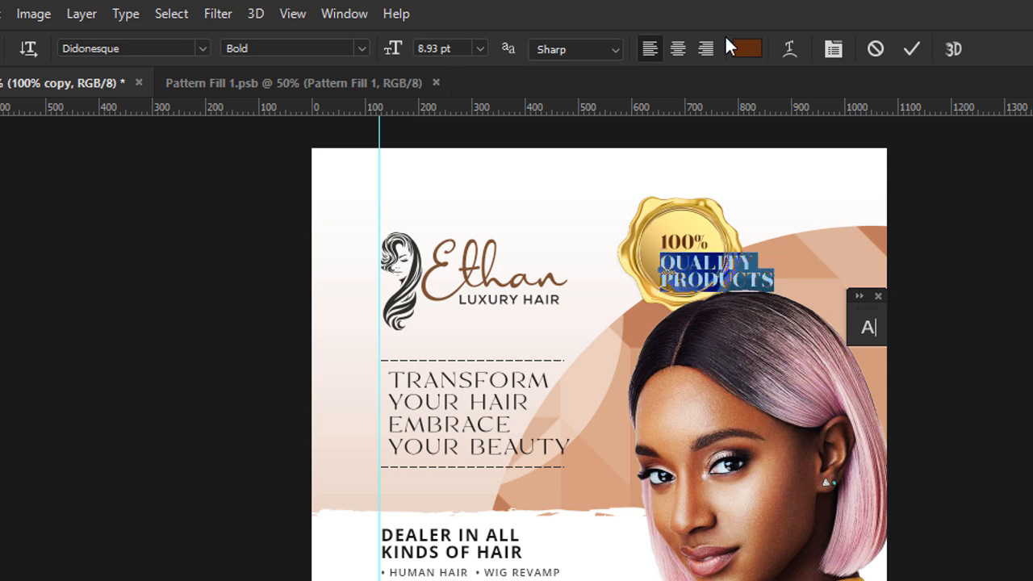
pyautogui.click(682, 49)
pyautogui.click(1, 107)
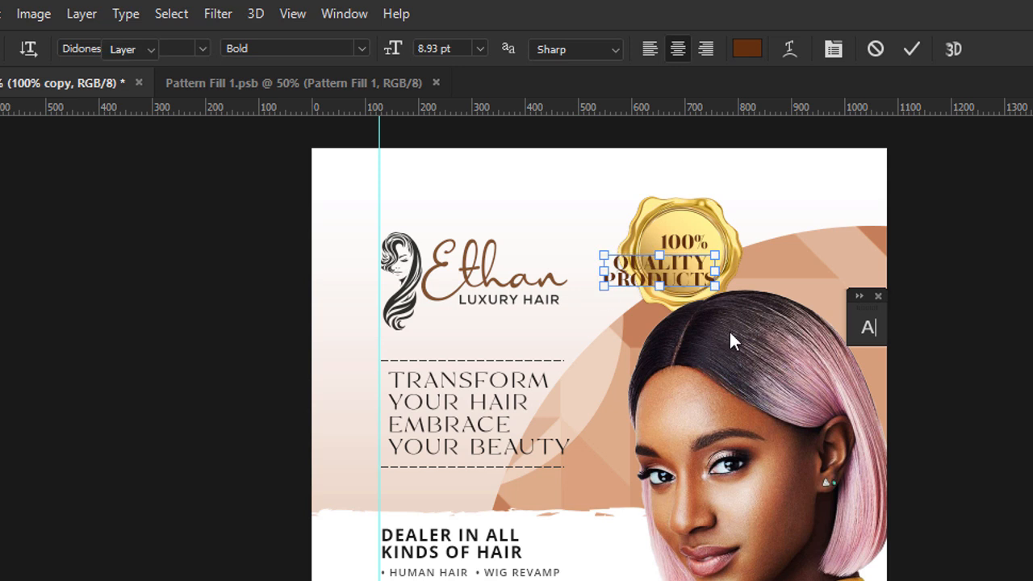
pyautogui.moveTo(660, 286); pyautogui.dragTo(807, 236)
# Shift QUALITY PRODUCTS toward the seal centre, switch it to Medium weight and enlarge it.
pyautogui.hotkey('ctrl', 'space')
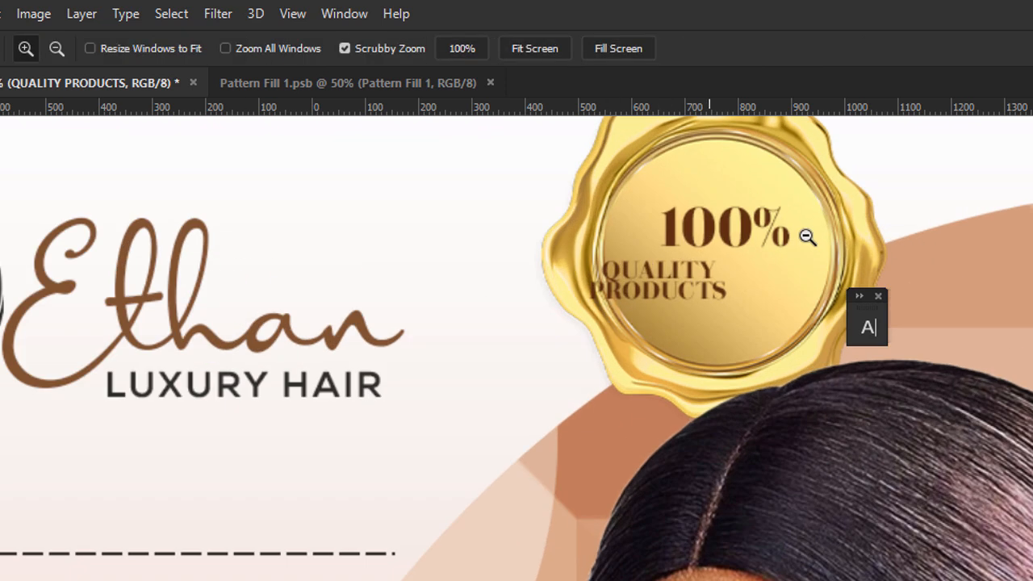
pyautogui.moveTo(673, 292); pyautogui.dragTo(728, 303)
pyautogui.press('Return')
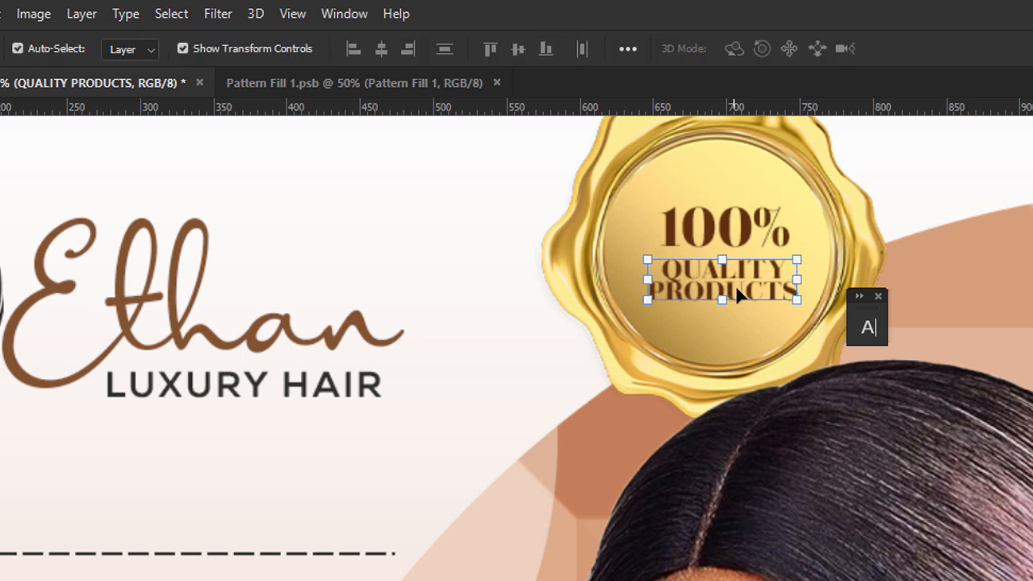
pyautogui.doubleClick(736, 289)
pyautogui.click(359, 48)
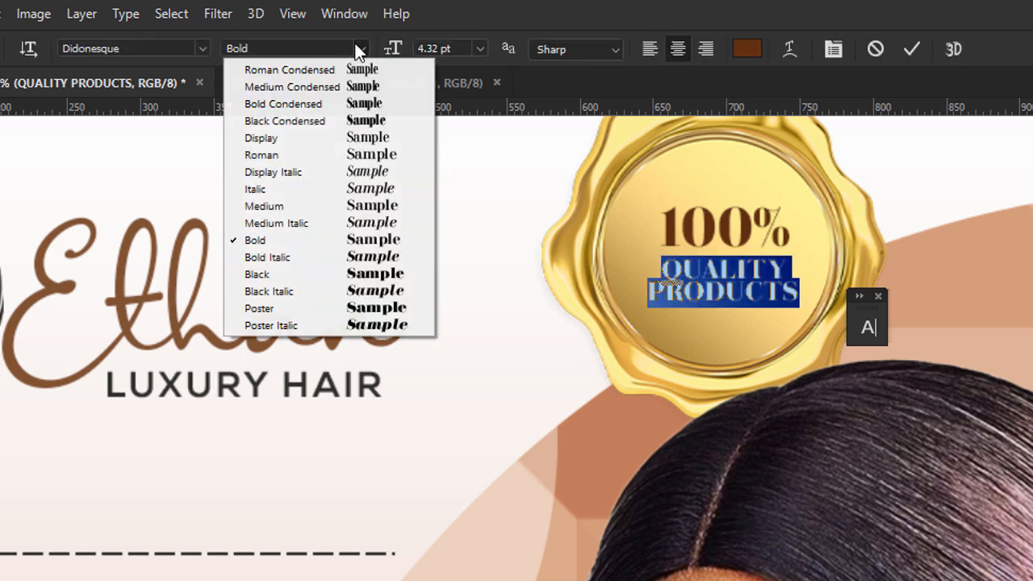
pyautogui.click(353, 206)
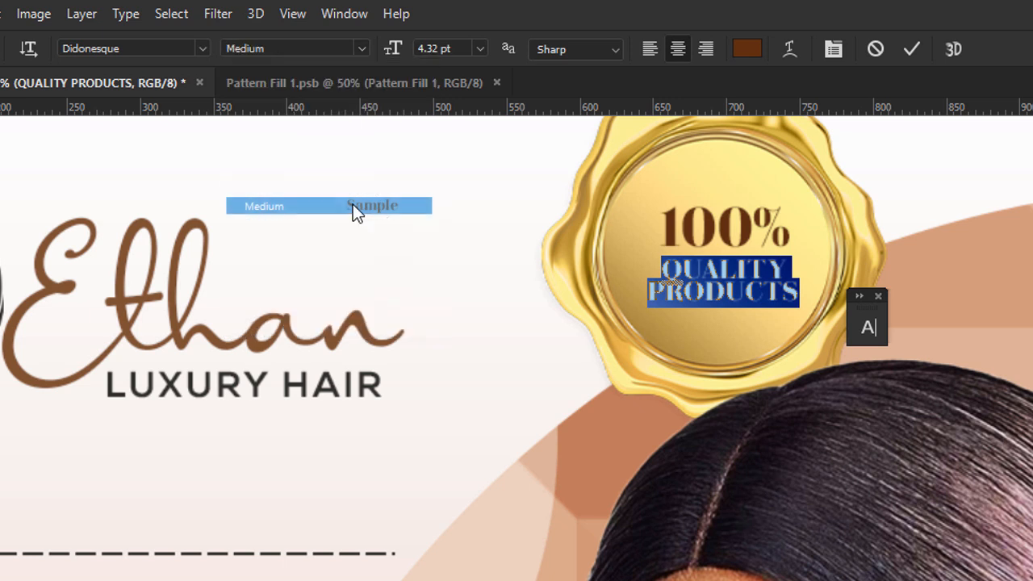
pyautogui.click(0, 111)
pyautogui.moveTo(728, 309); pyautogui.dragTo(729, 314)
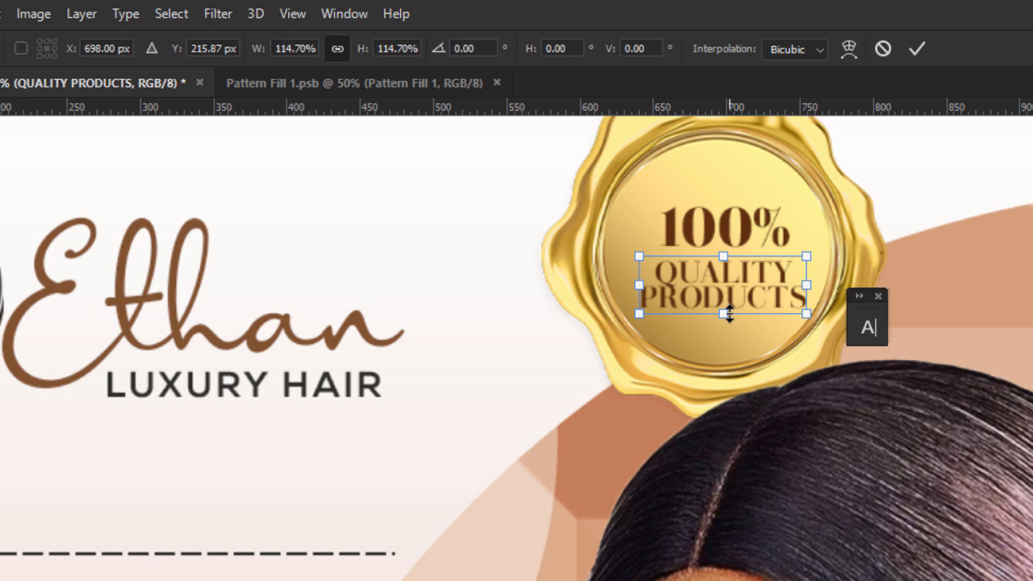
pyautogui.press('Return')
# Centre '100%' horizontally over QUALITY PRODUCTS and nudge it down a few pixels.
pyautogui.keyDown('shift'); pyautogui.click(759, 229); pyautogui.keyUp('shift')
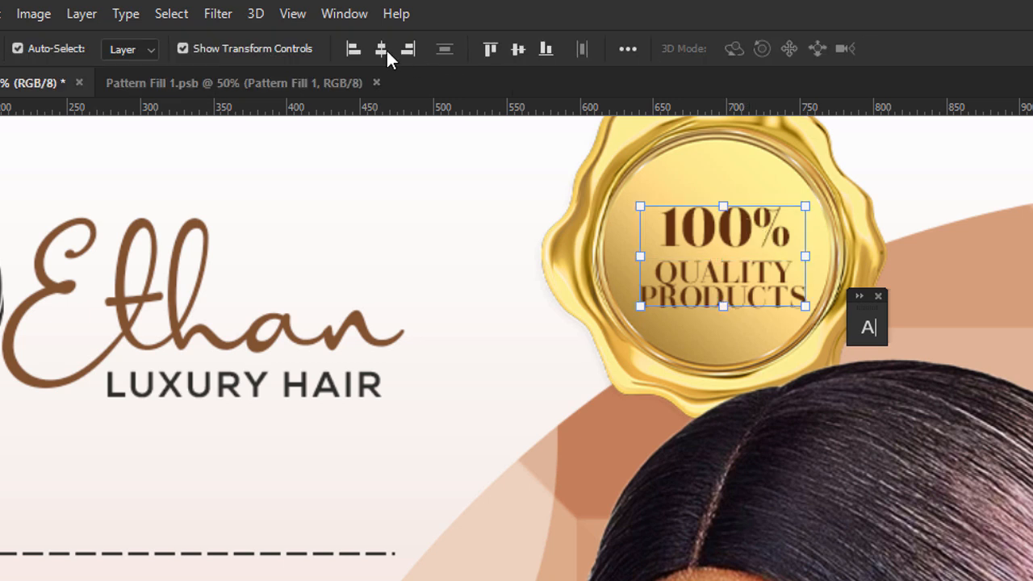
pyautogui.click(383, 51)
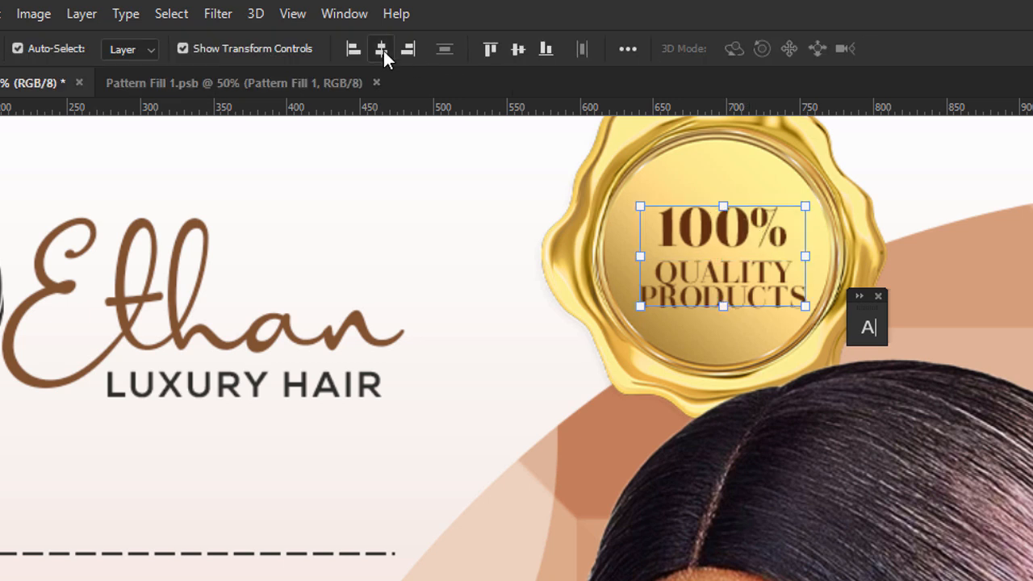
pyautogui.click(761, 231)
pyautogui.click(753, 237)
pyautogui.moveTo(738, 228); pyautogui.dragTo(741, 235)
pyautogui.click(956, 172)
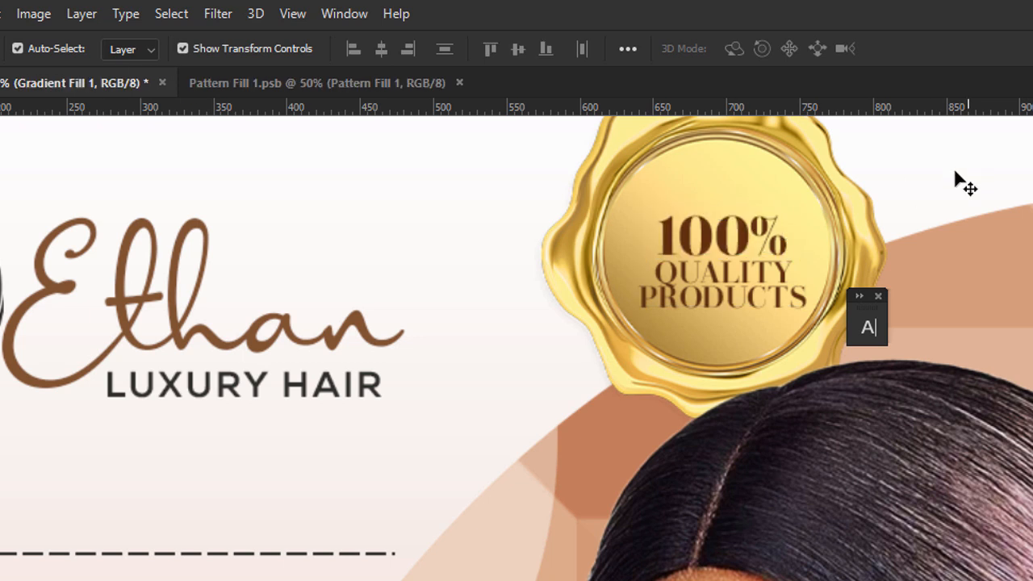
pyautogui.click(761, 237)
pyautogui.keyDown('shift'); pyautogui.click(756, 297); pyautogui.keyUp('shift')
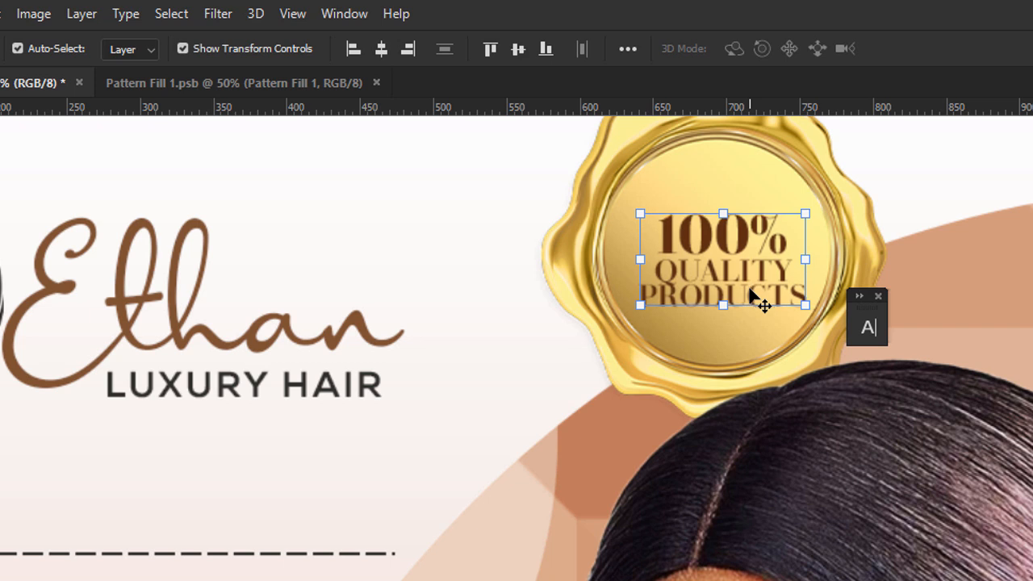
pyautogui.hotkey('ctrl', '-')
pyautogui.hotkey('ctrl', '-')
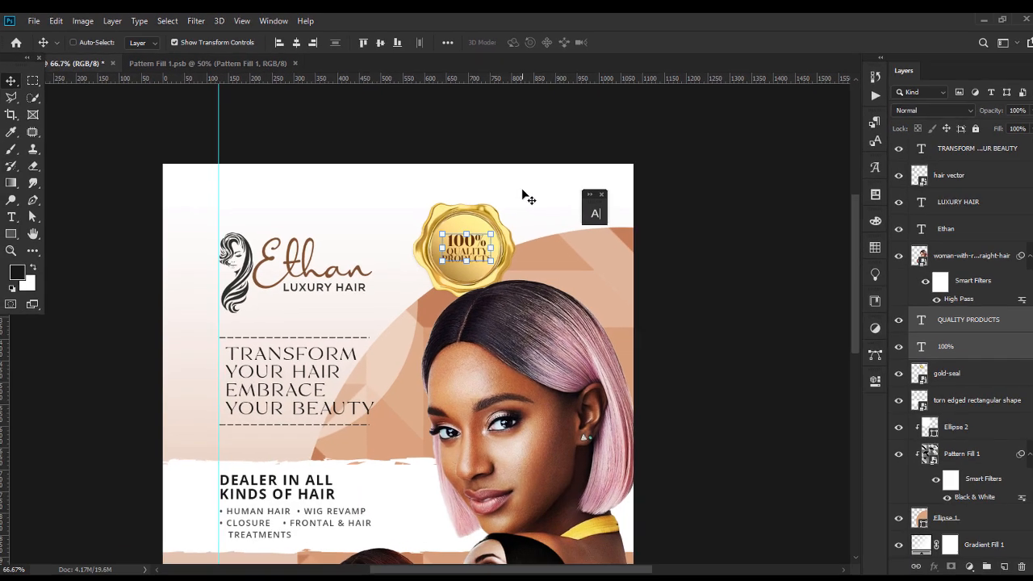
pyautogui.hotkey('ctrl', '-')
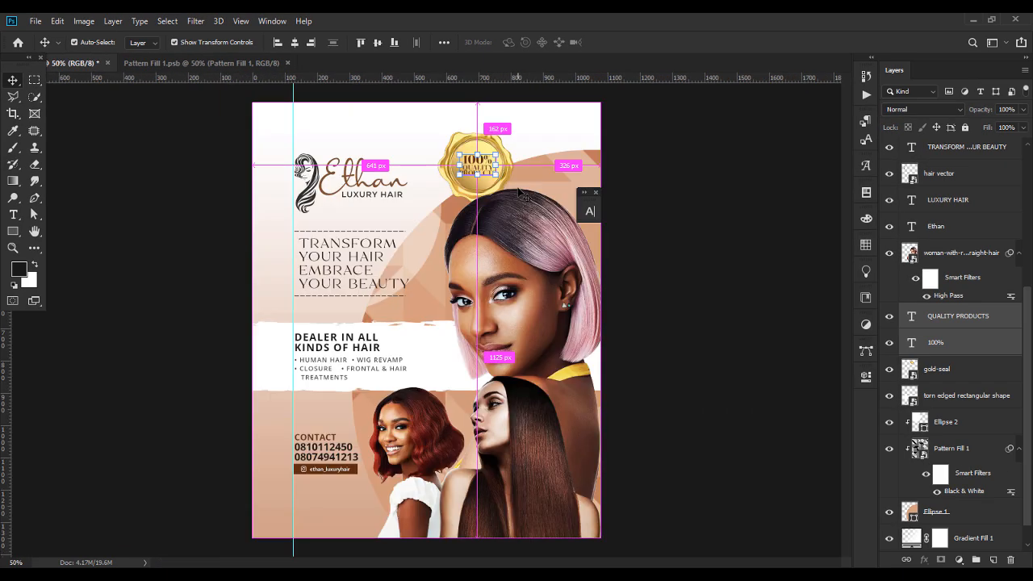
pyautogui.click(736, 286)
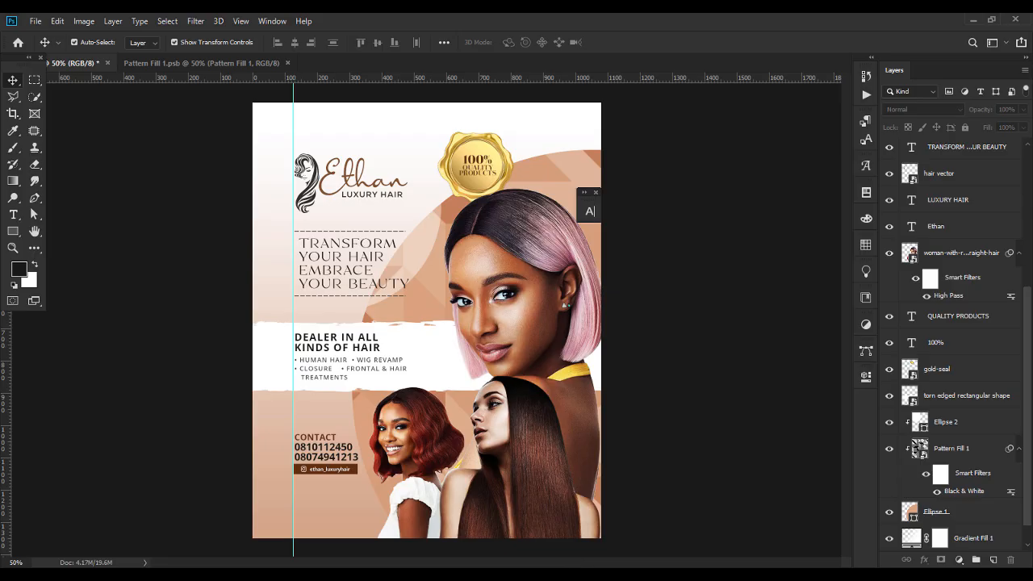
# Place the silk fabric image at about 45%, rotated about 8.6° over the top-left logo area.
pyautogui.hotkey('alt', 'Tab')
pyautogui.moveTo(596, 114); pyautogui.dragTo(305, 139)
pyautogui.moveTo(597, 322); pyautogui.dragTo(422, 302)
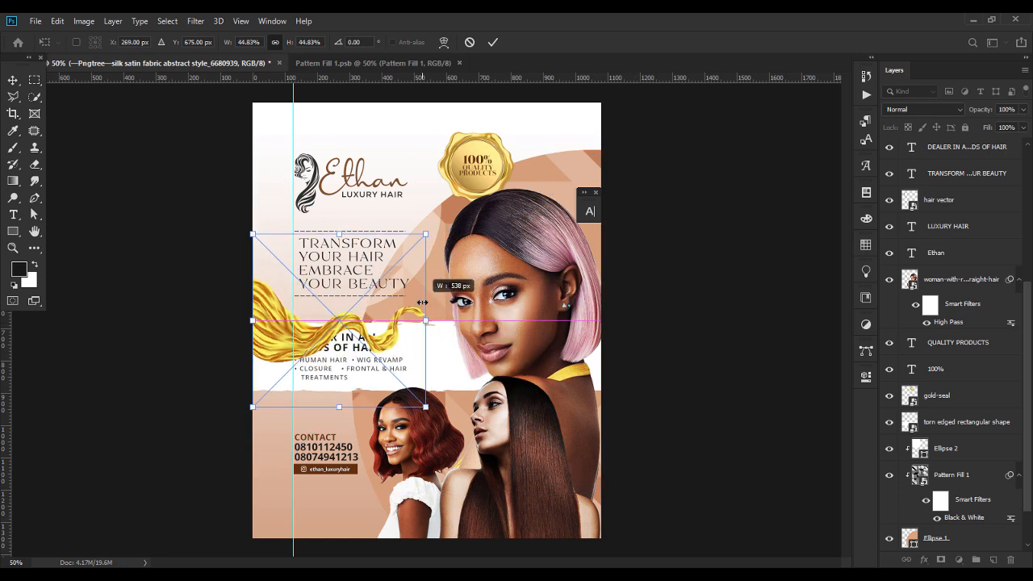
pyautogui.moveTo(361, 326); pyautogui.dragTo(323, 127)
pyautogui.moveTo(407, 129); pyautogui.dragTo(411, 144)
pyautogui.moveTo(342, 158); pyautogui.dragTo(429, 122)
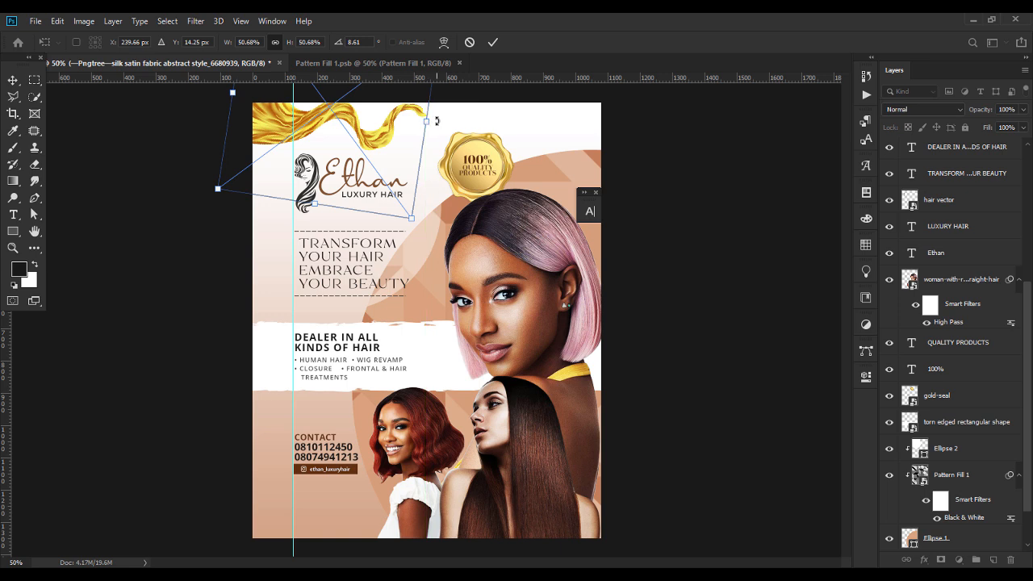
pyautogui.press('Return')
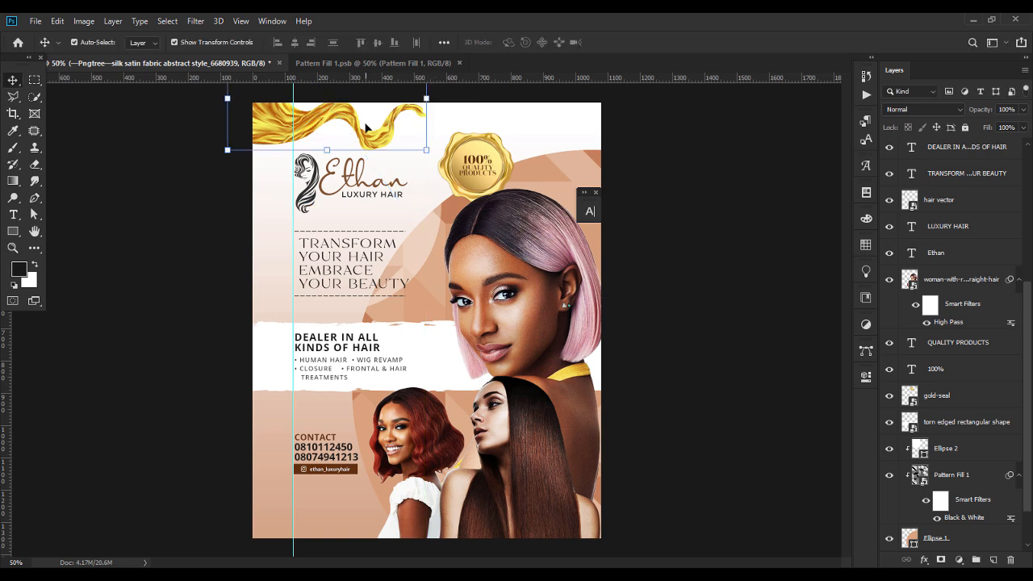
# Flip the silk vertically and re-angle it across the poster's top-left.
pyautogui.hotkey('ctrl', 't')
pyautogui.rightClick(366, 128)
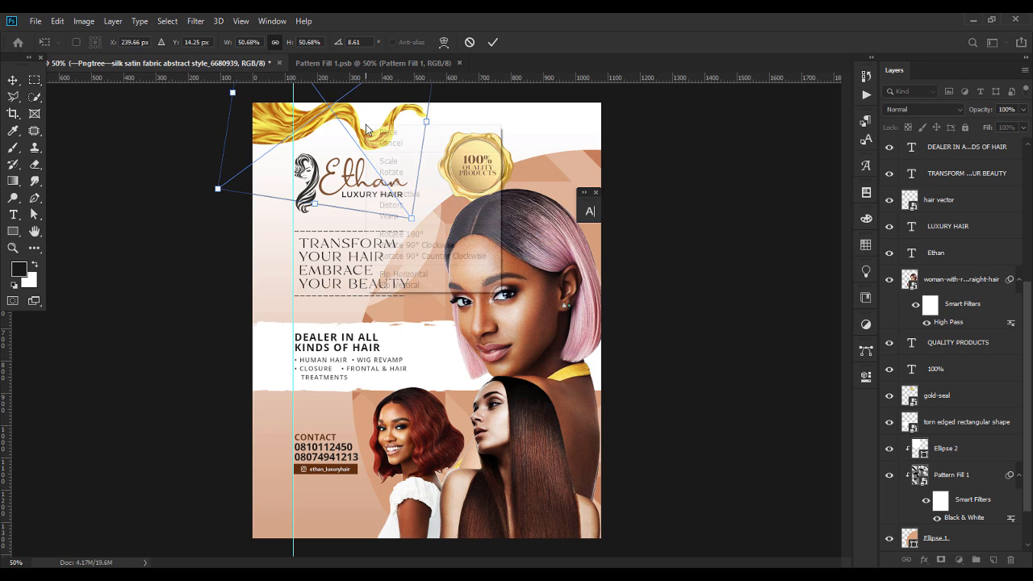
pyautogui.click(412, 288)
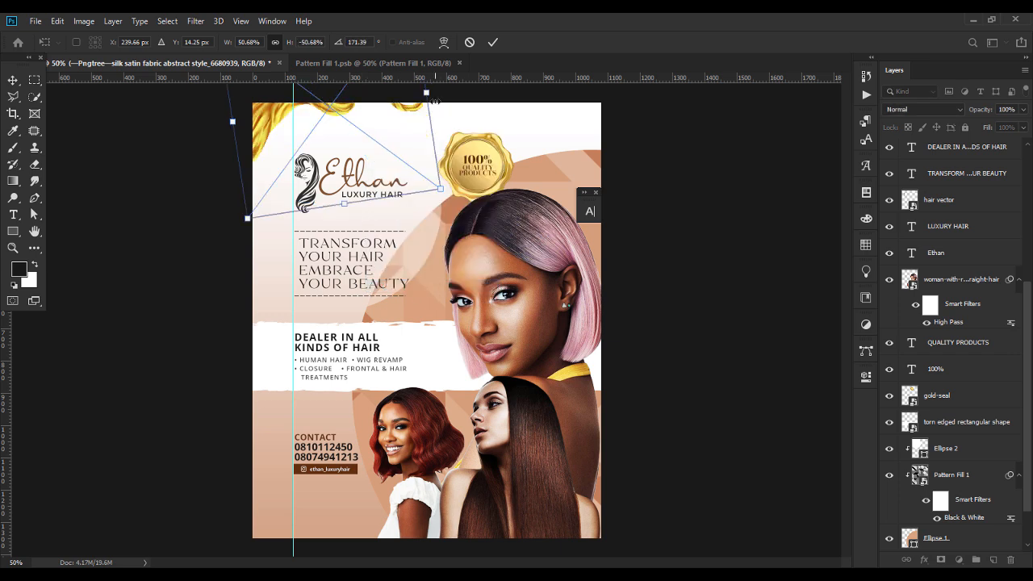
pyautogui.moveTo(441, 91); pyautogui.dragTo(445, 121)
pyautogui.moveTo(347, 110); pyautogui.dragTo(343, 127)
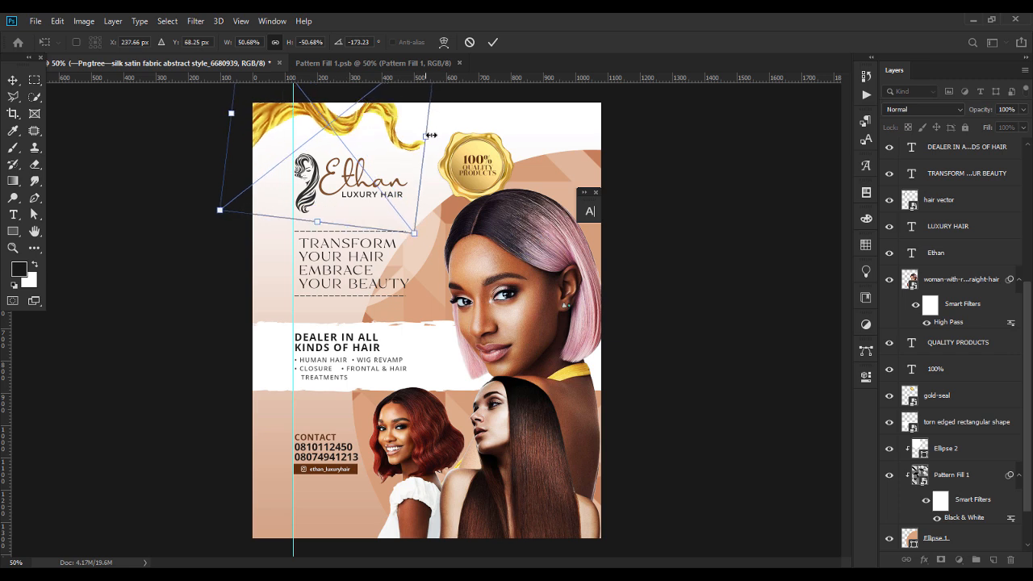
pyautogui.moveTo(437, 137); pyautogui.dragTo(372, 125)
pyautogui.press('Return')
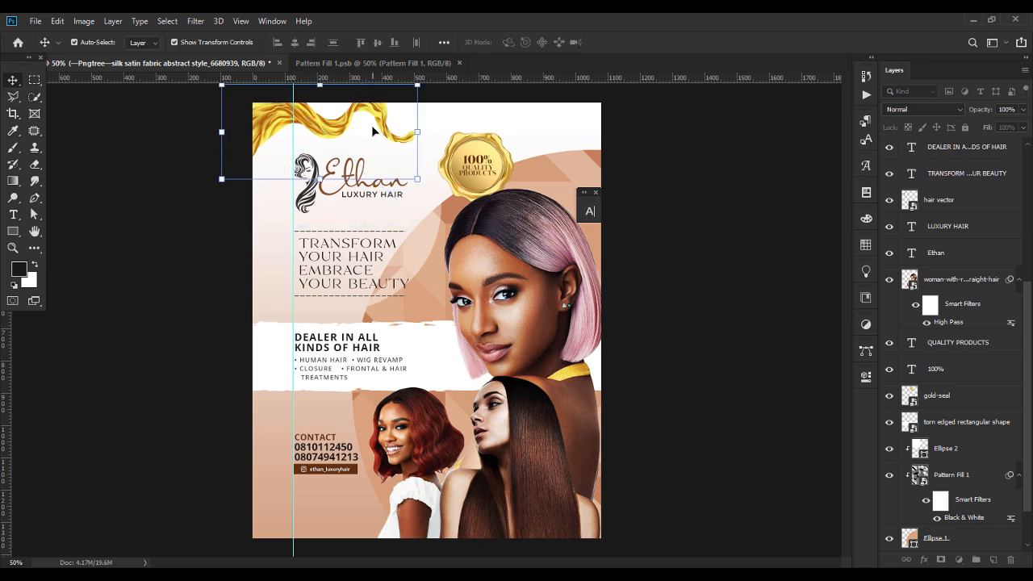
# Add a Hue/Saturation adjustment clipped to the silk with saturation removed.
pyautogui.moveTo(1029, 472); pyautogui.dragTo(1027, 275)
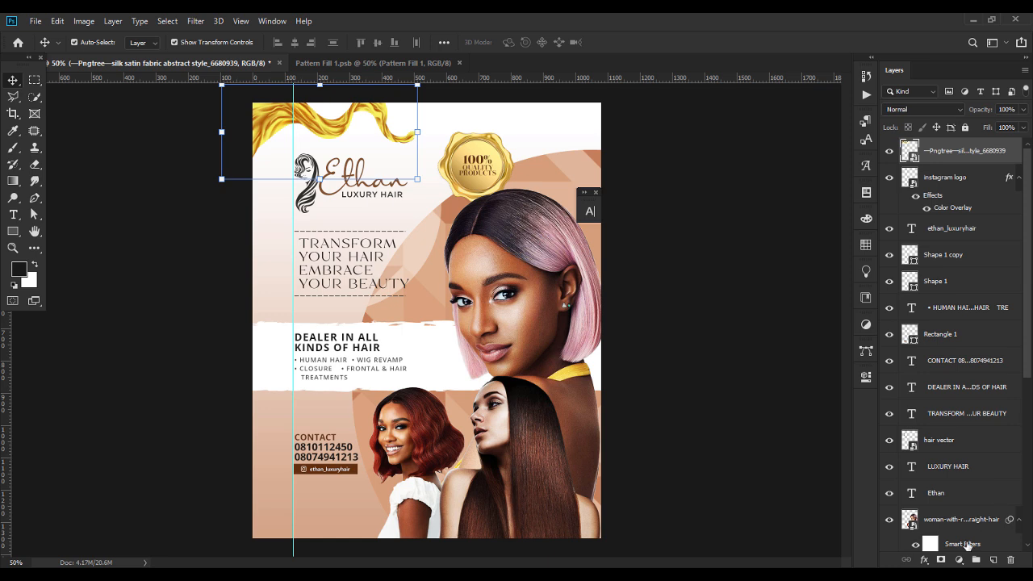
pyautogui.click(958, 559)
pyautogui.click(896, 426)
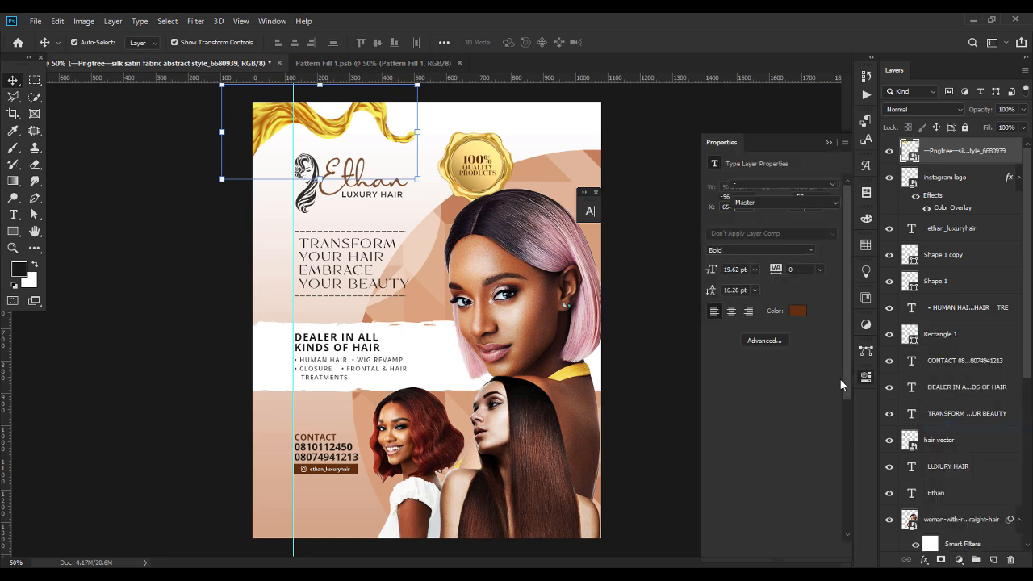
pyautogui.moveTo(769, 260); pyautogui.dragTo(692, 259)
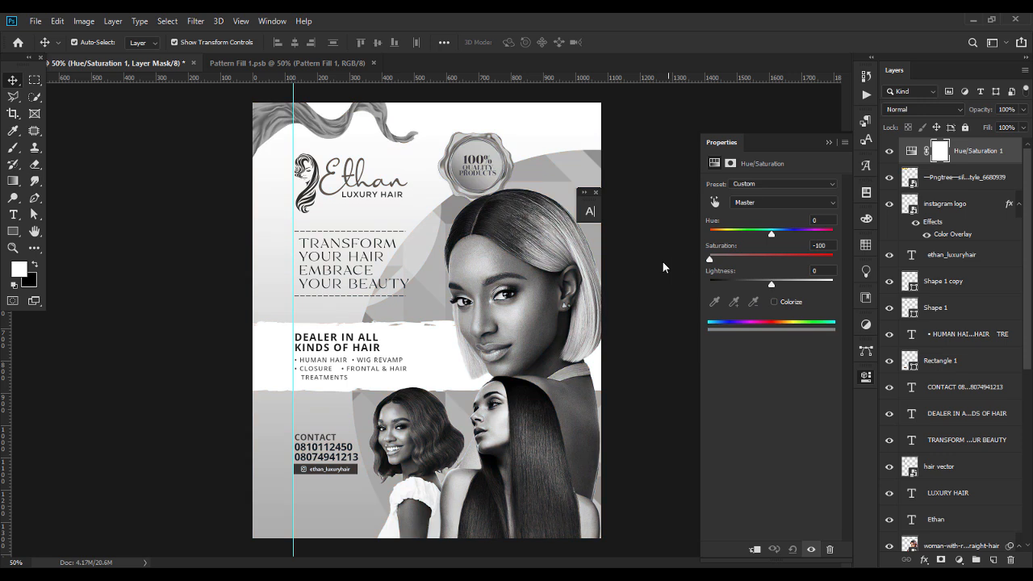
pyautogui.click(756, 550)
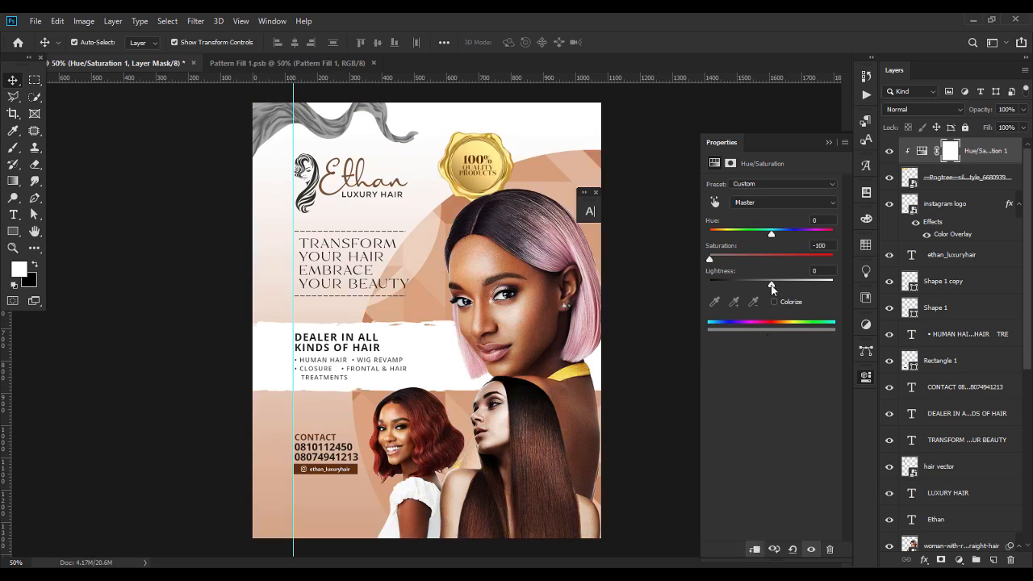
pyautogui.click(829, 144)
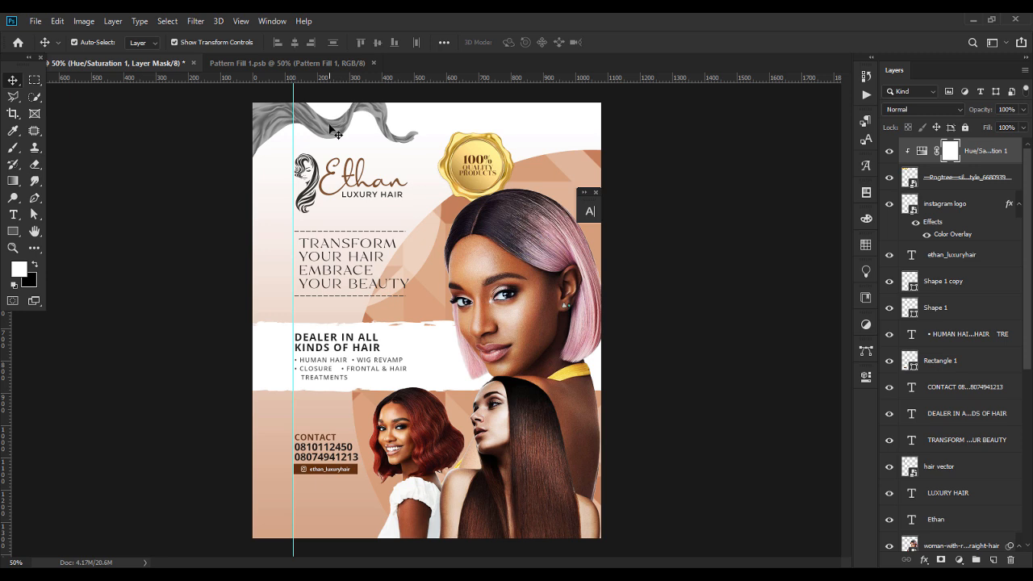
# Add a Levels adjustment with midtones 1.58 and highlights 154 to brighten the silk.
pyautogui.click(960, 560)
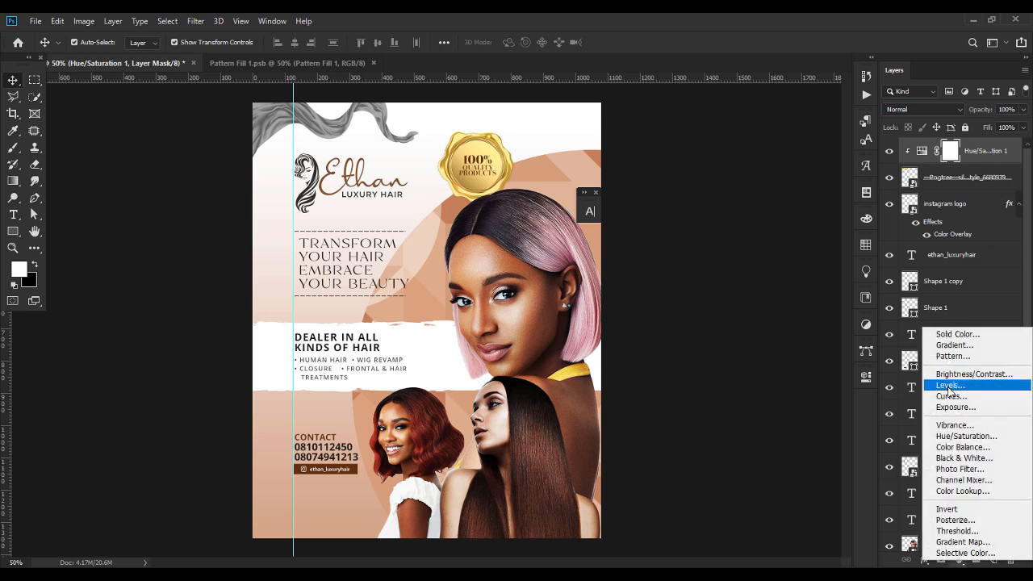
pyautogui.click(950, 386)
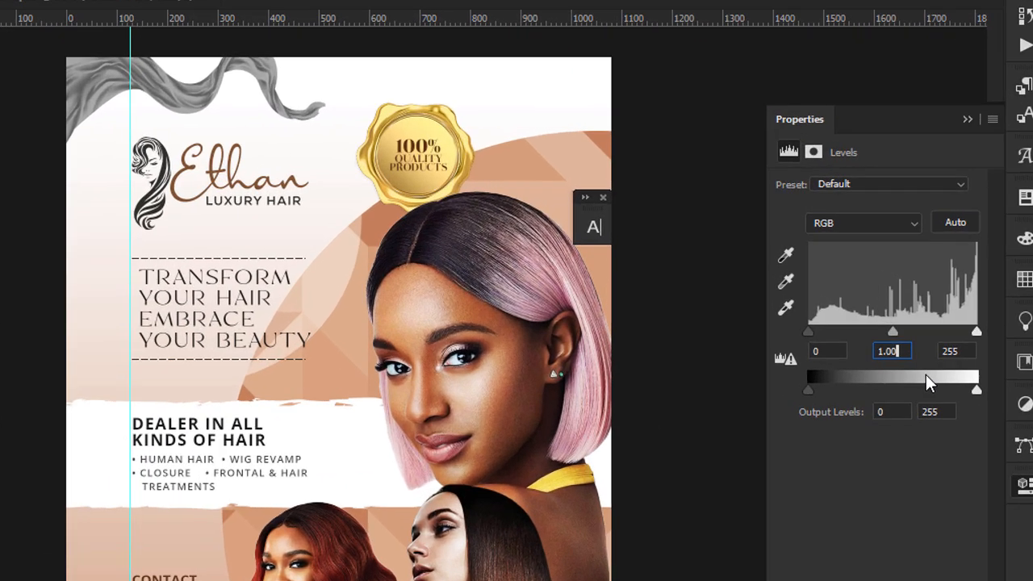
pyautogui.press('BackSpace')
pyautogui.press('BackSpace')
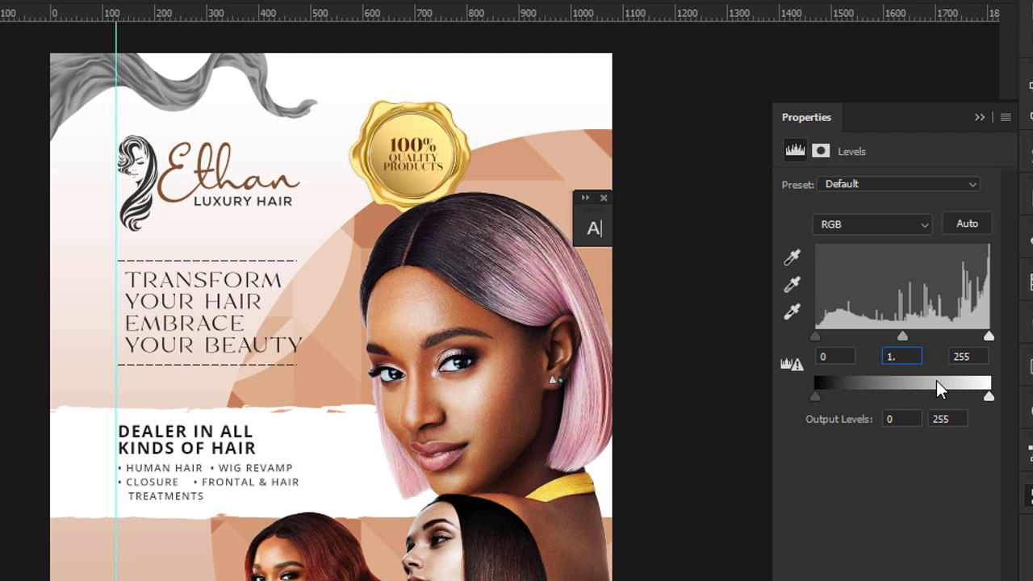
pyautogui.write('58')
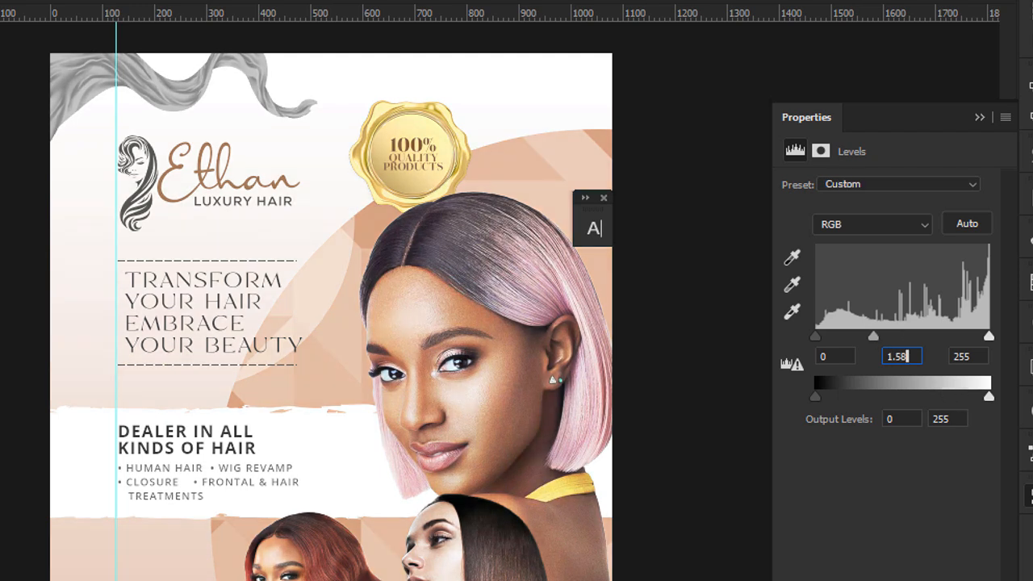
pyautogui.click(975, 356)
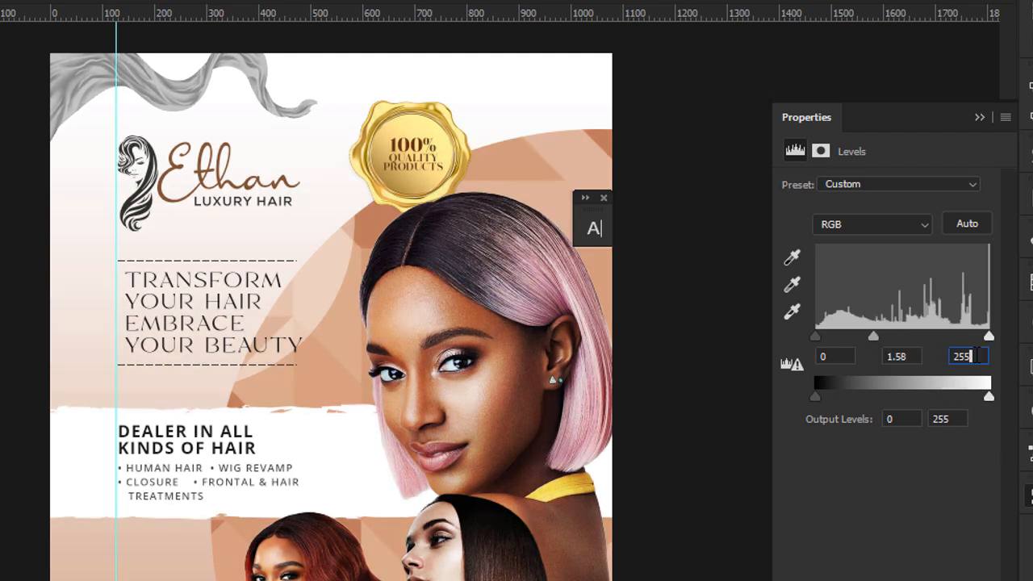
pyautogui.moveTo(975, 356); pyautogui.dragTo(939, 360)
pyautogui.write('154')
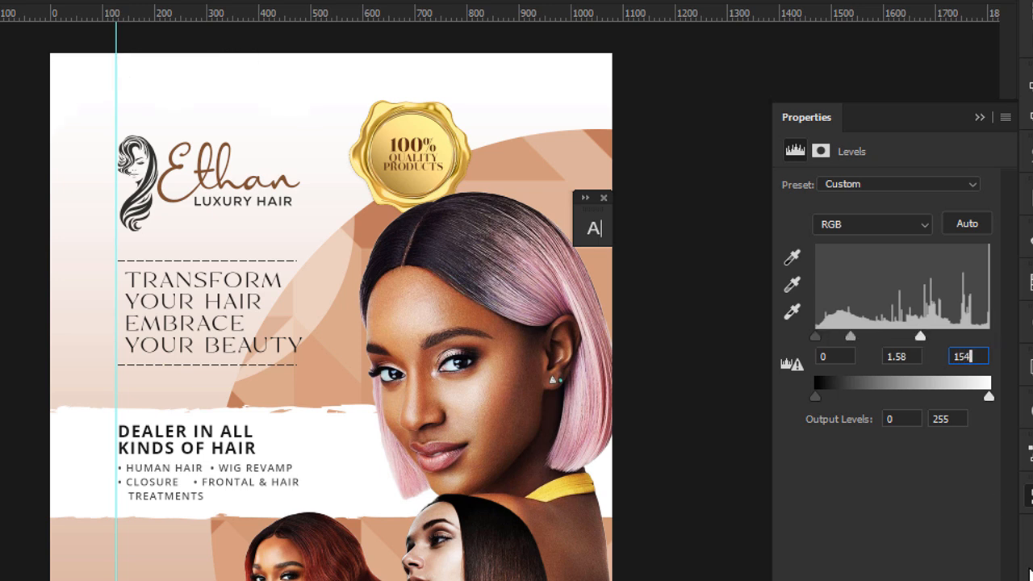
pyautogui.click(980, 119)
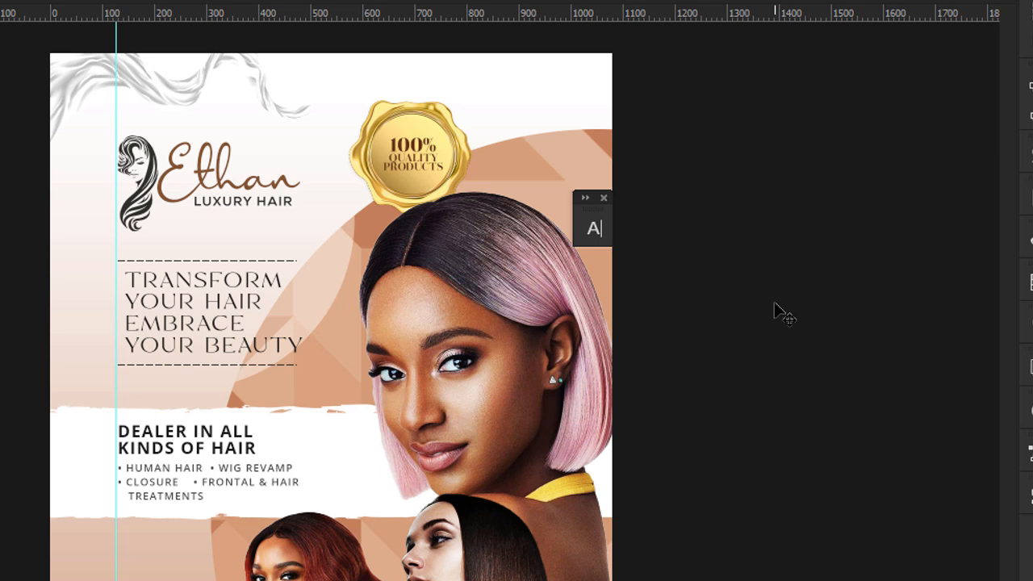
pyautogui.click(604, 196)
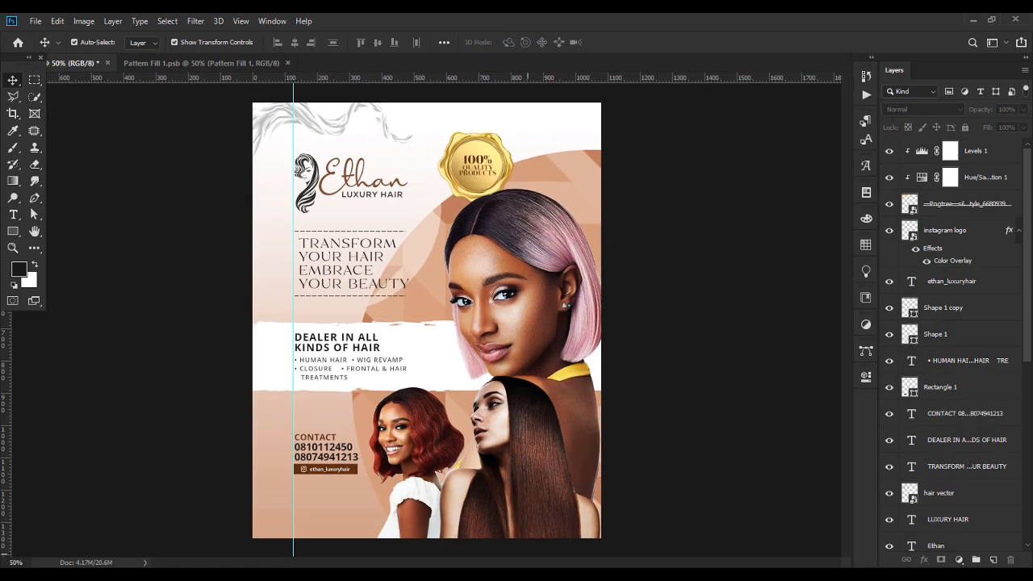
# Place the geometric shape image at the upper right, scaled to about a quarter size.
pyautogui.hotkey('alt', 'Tab')
pyautogui.moveTo(309, 109); pyautogui.dragTo(565, 194)
pyautogui.moveTo(306, 323); pyautogui.dragTo(577, 186)
pyautogui.press('Return')
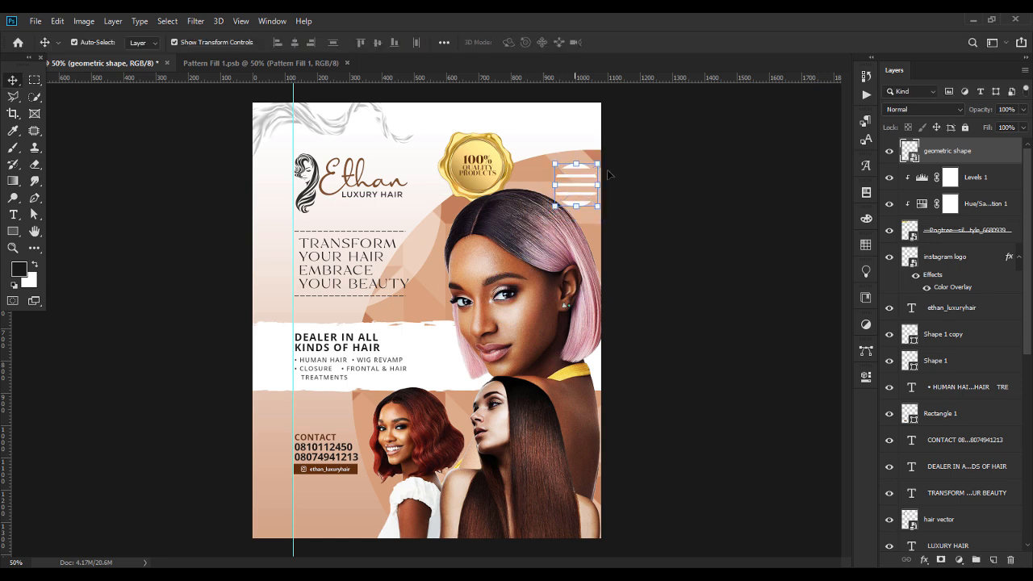
# Set the geometric shape's blend mode to Soft Light after trying Overlay.
pyautogui.click(933, 110)
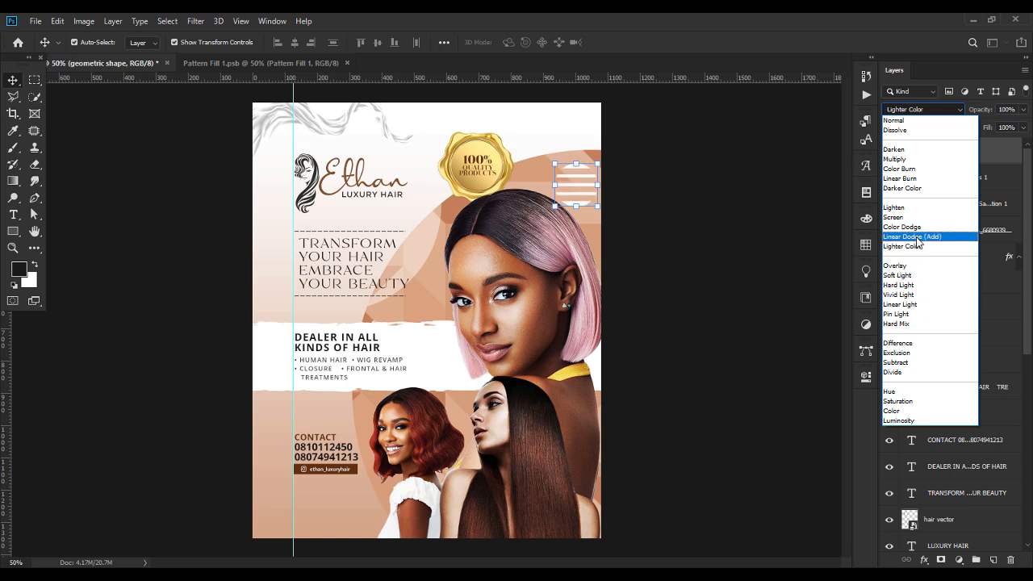
pyautogui.click(903, 267)
pyautogui.click(757, 255)
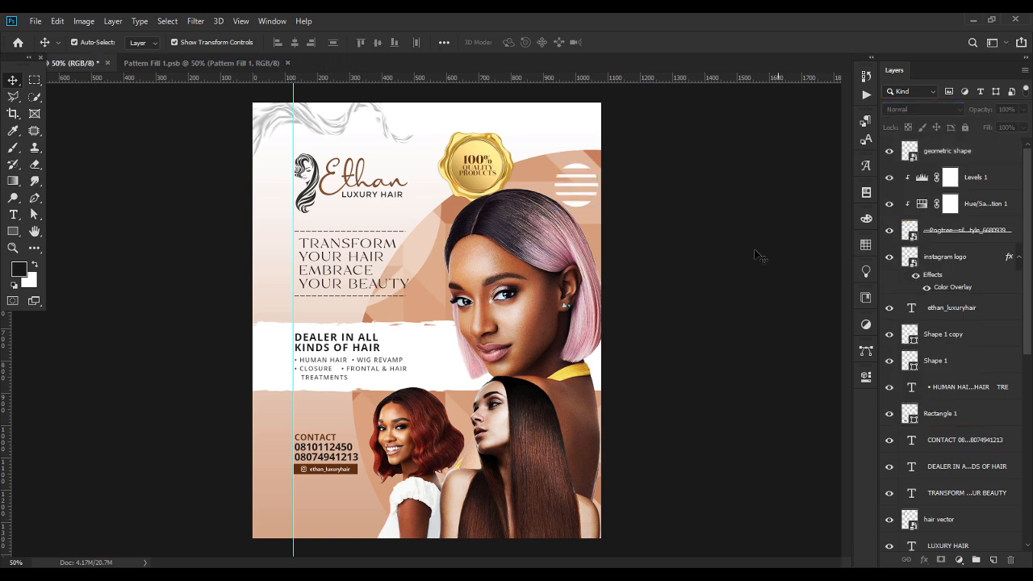
pyautogui.click(960, 150)
pyautogui.click(961, 108)
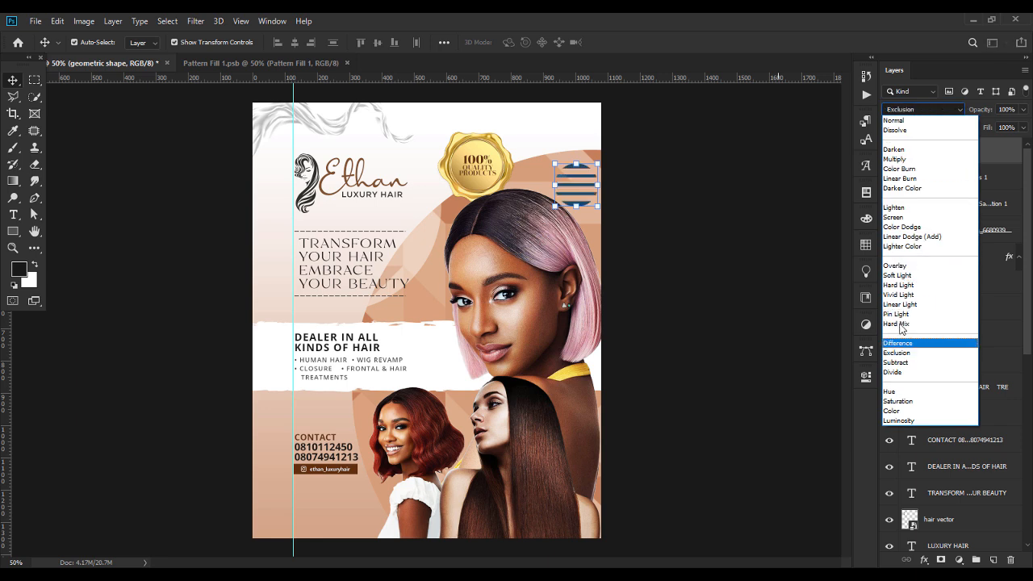
pyautogui.click(916, 276)
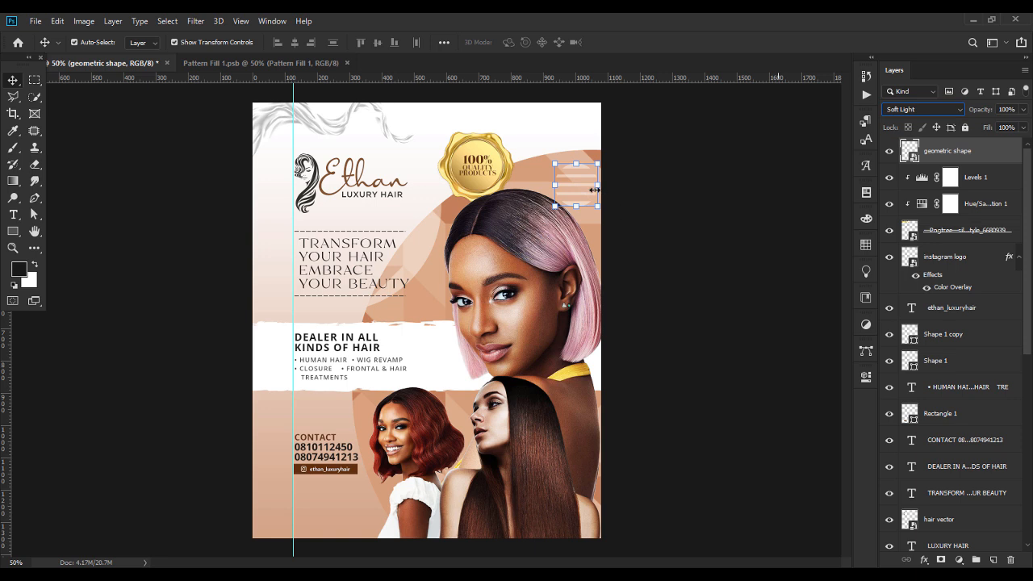
# Enlarge the stripe shape slightly and nudge it down into place.
pyautogui.moveTo(581, 174); pyautogui.dragTo(582, 184)
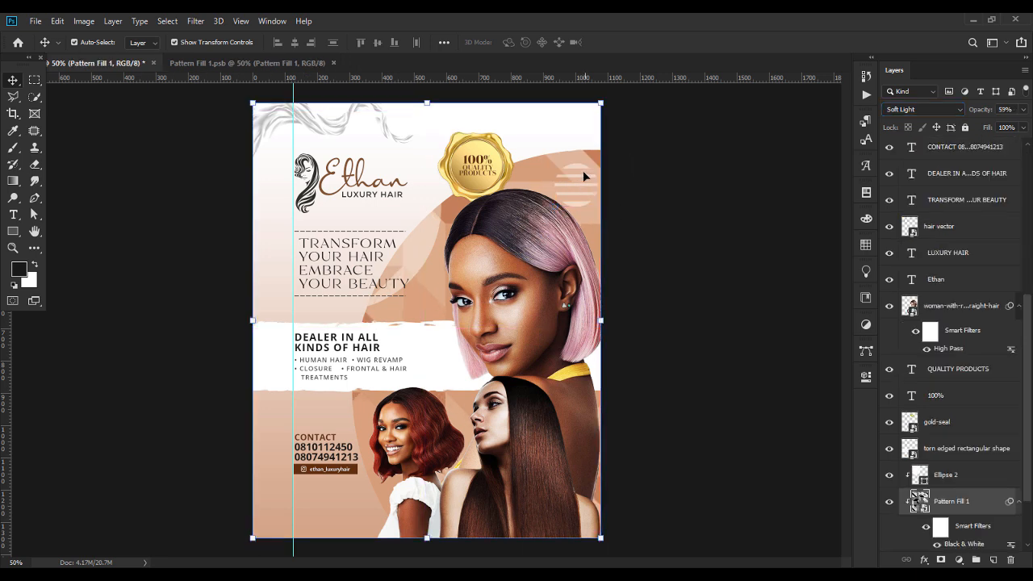
pyautogui.click(580, 167)
pyautogui.moveTo(598, 206); pyautogui.dragTo(587, 195)
pyautogui.press('Return')
pyautogui.click(755, 255)
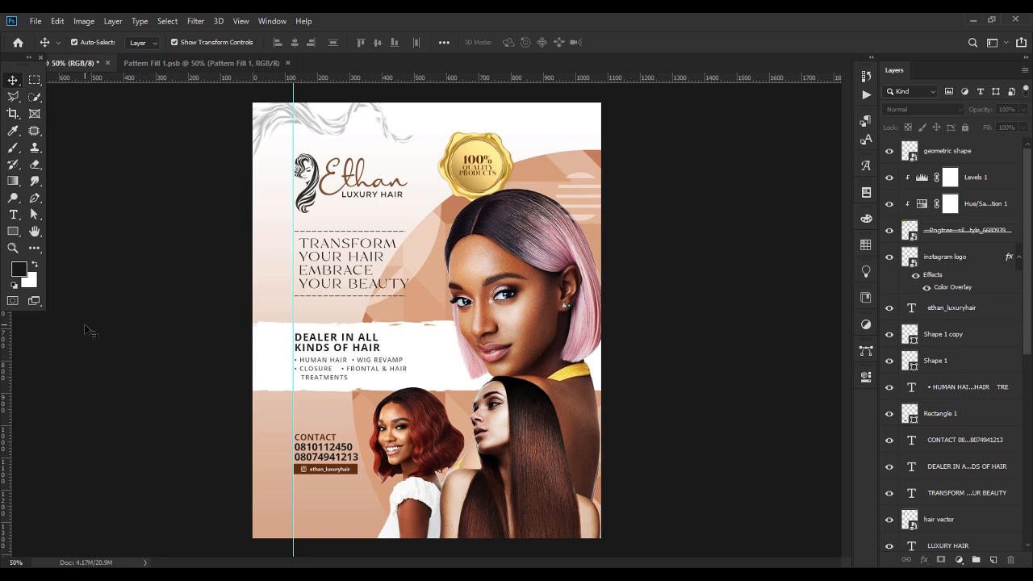
# Draw a white rectangle at the poster's lower left.
pyautogui.click(12, 234)
pyautogui.moveTo(231, 484); pyautogui.dragTo(293, 556)
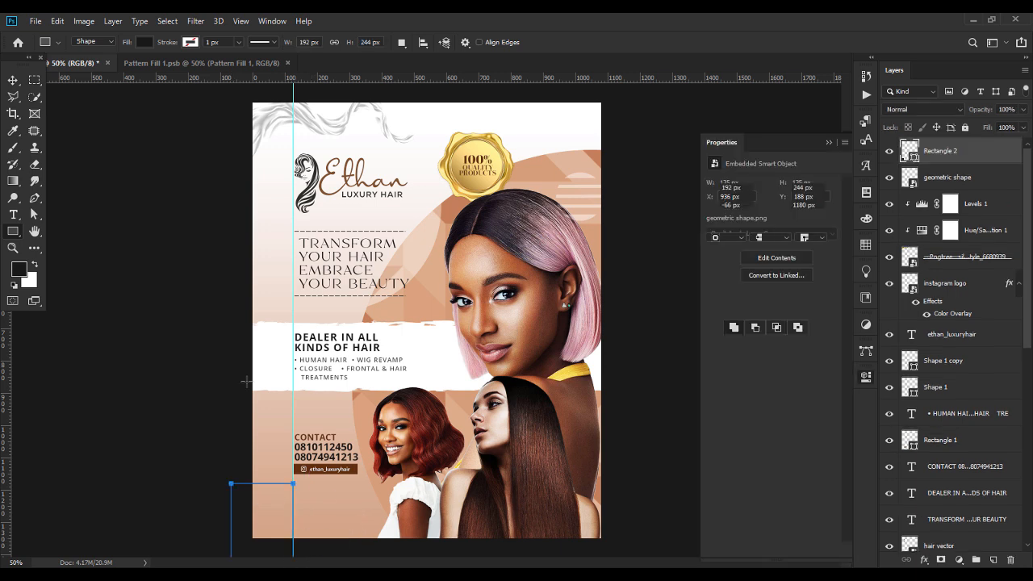
pyautogui.click(744, 223)
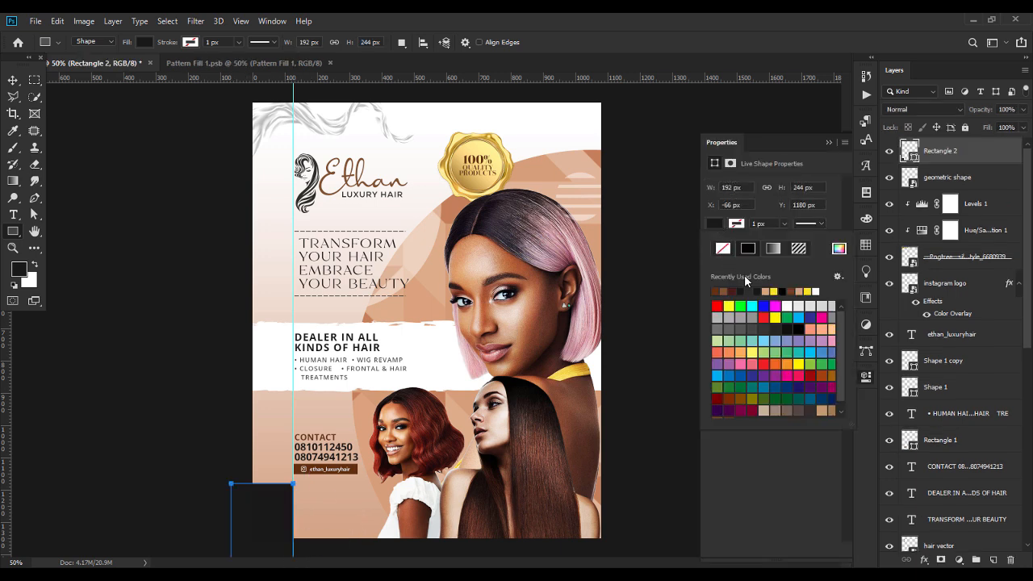
pyautogui.click(816, 290)
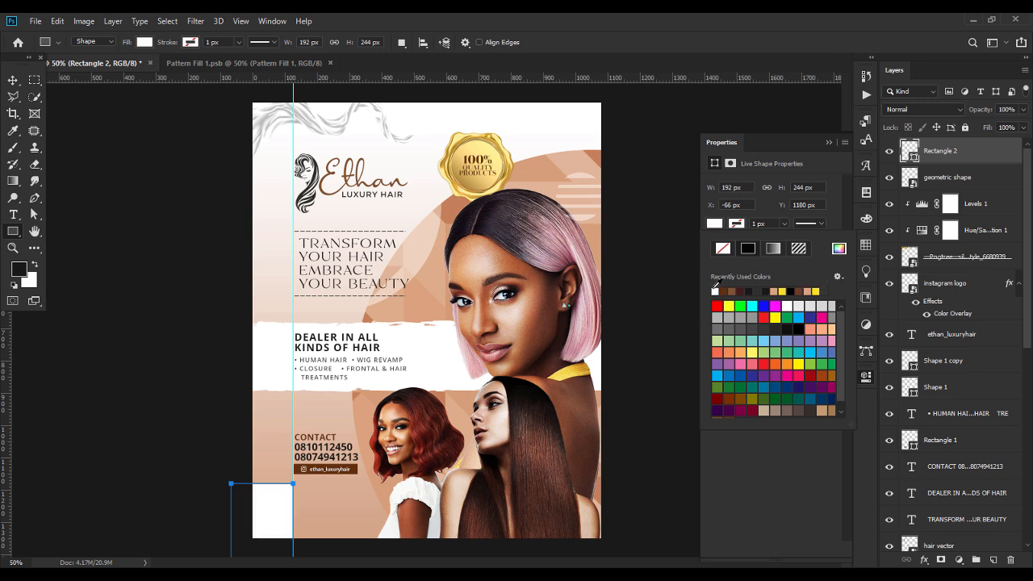
# Blend the white rectangle in Soft Light and shift it slightly down and right.
pyautogui.click(13, 80)
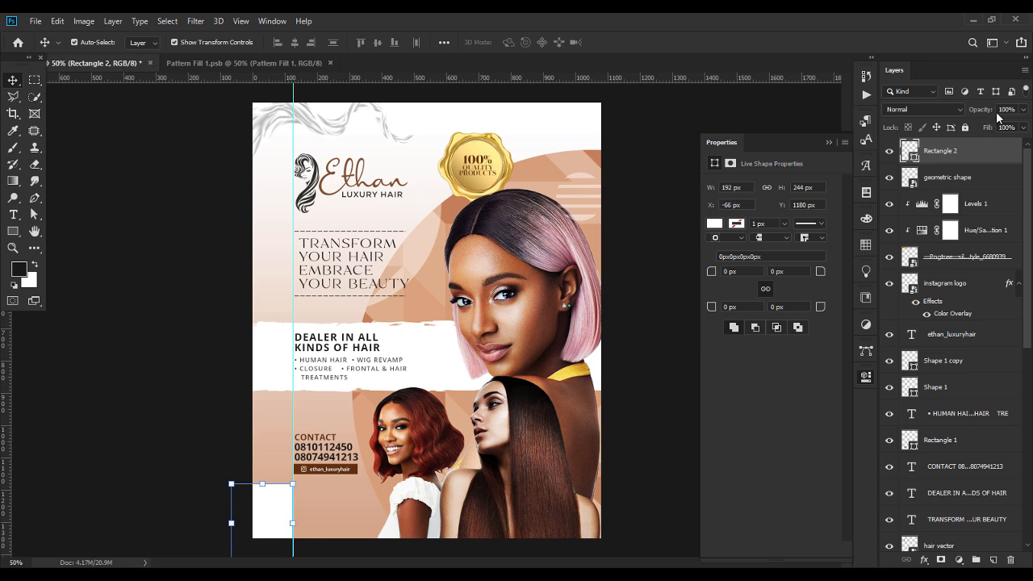
pyautogui.click(924, 109)
pyautogui.click(912, 281)
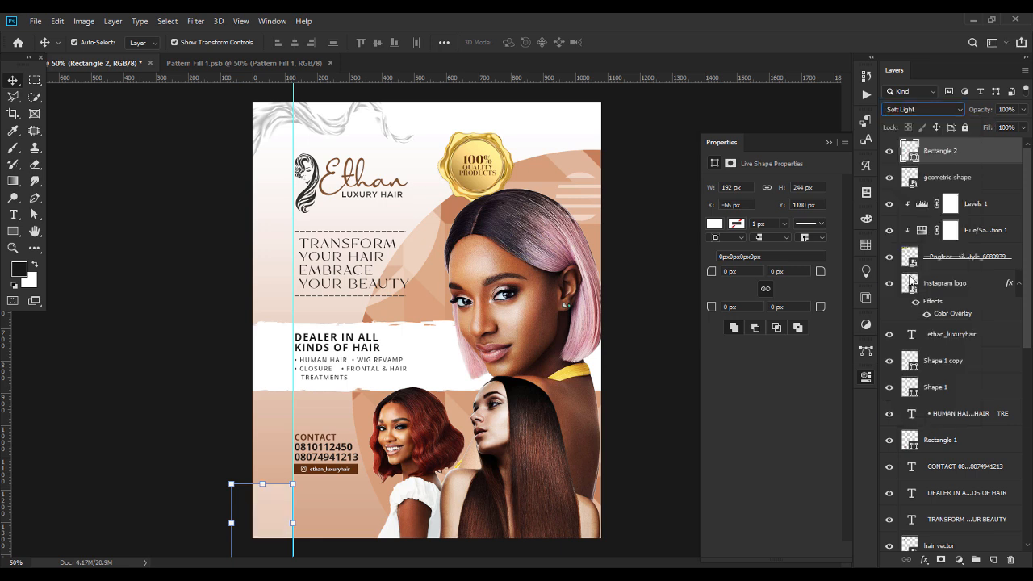
pyautogui.click(674, 403)
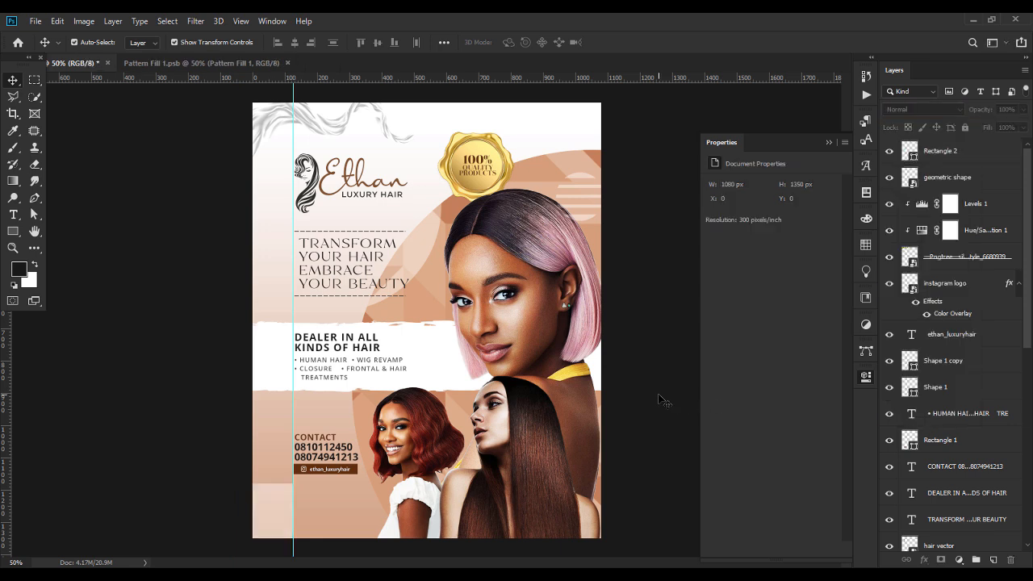
pyautogui.moveTo(270, 515); pyautogui.dragTo(272, 526)
pyautogui.click(221, 467)
pyautogui.click(266, 520)
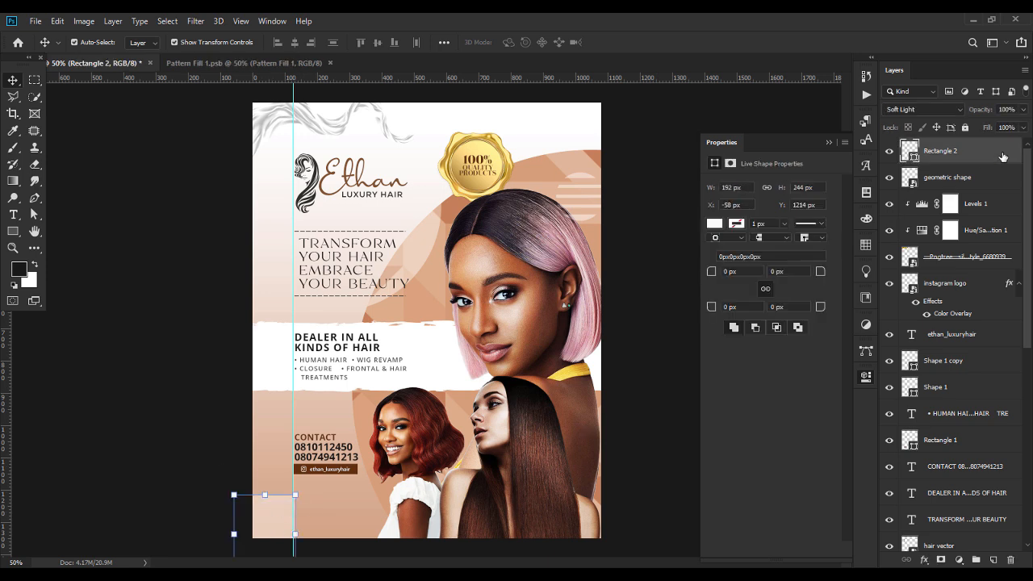
pyautogui.click(656, 389)
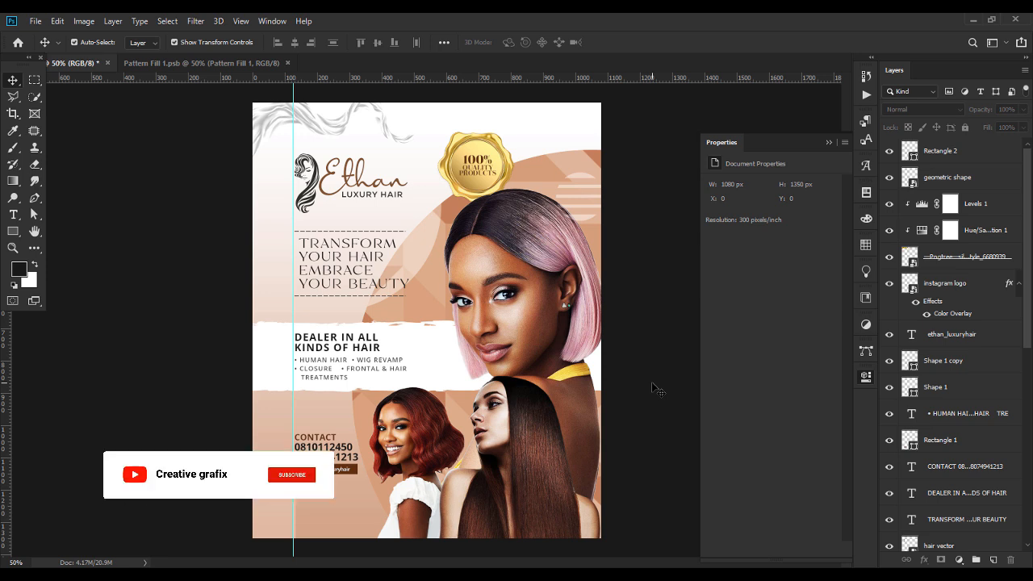
pyautogui.click(828, 143)
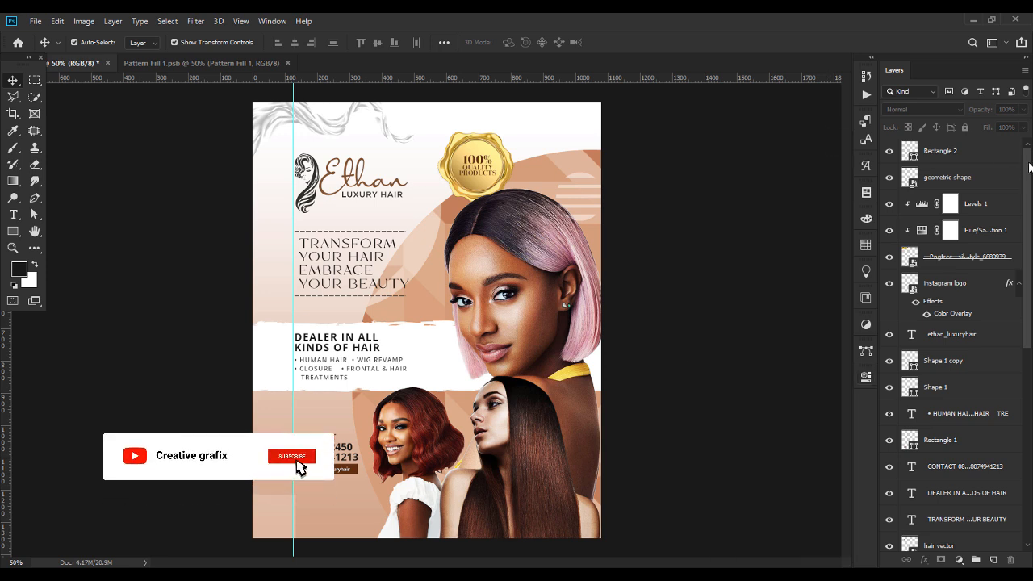
pyautogui.click(986, 156)
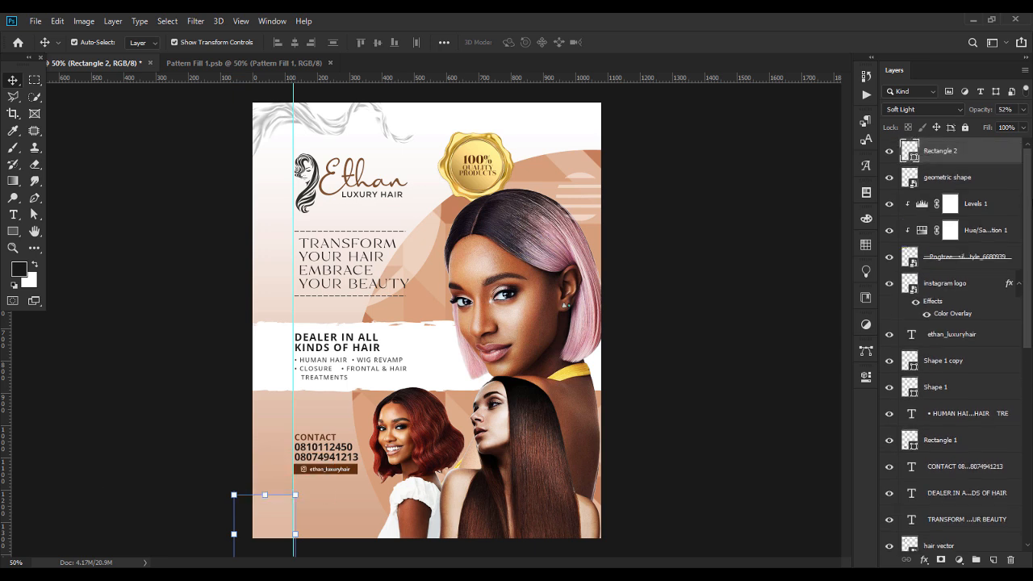
pyautogui.click(959, 559)
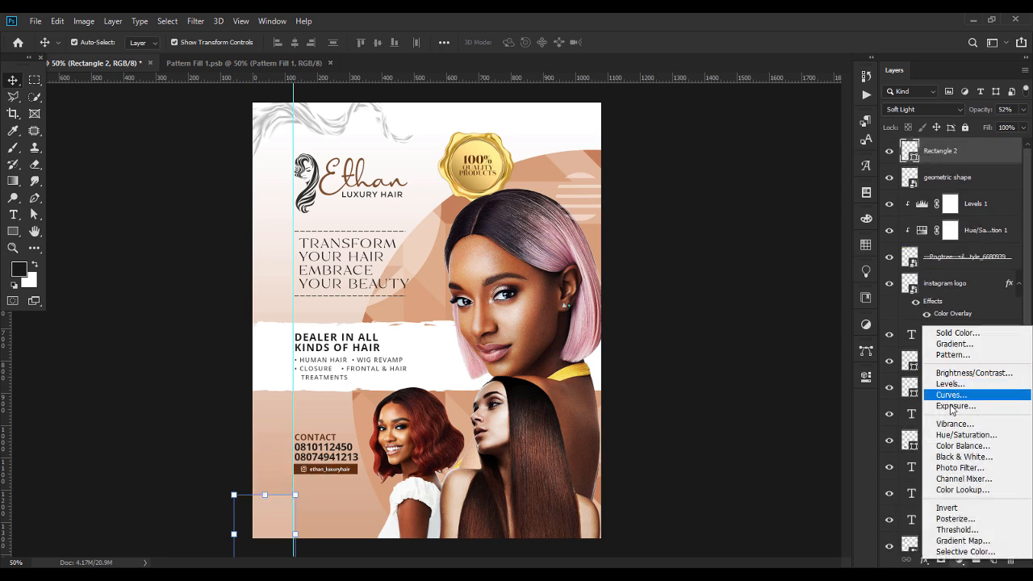
# Add a Pattern Fill layer using the grey noise pattern.
pyautogui.click(960, 355)
pyautogui.click(297, 233)
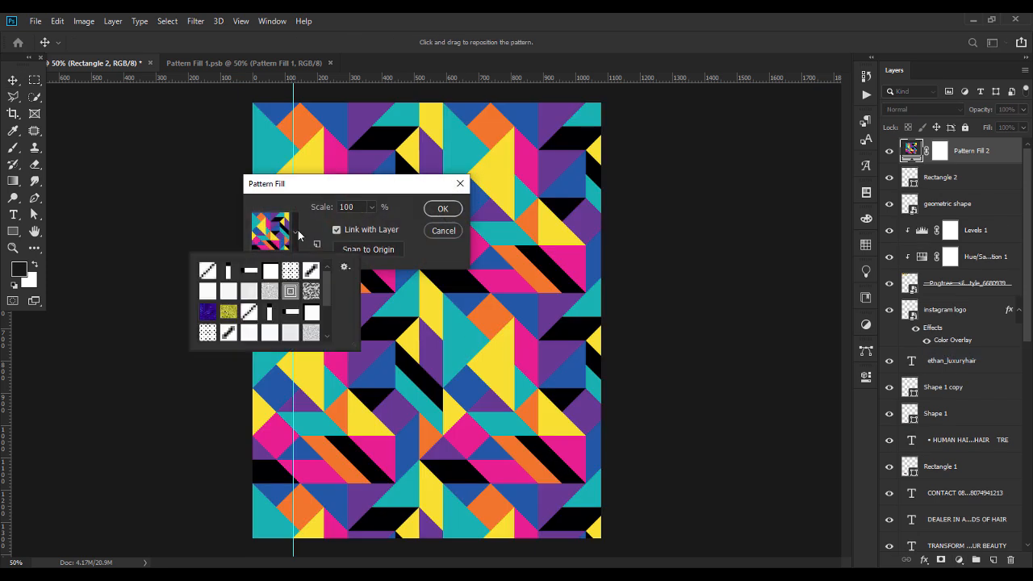
pyautogui.scroll(-3, 323, 292)
pyautogui.click(229, 333)
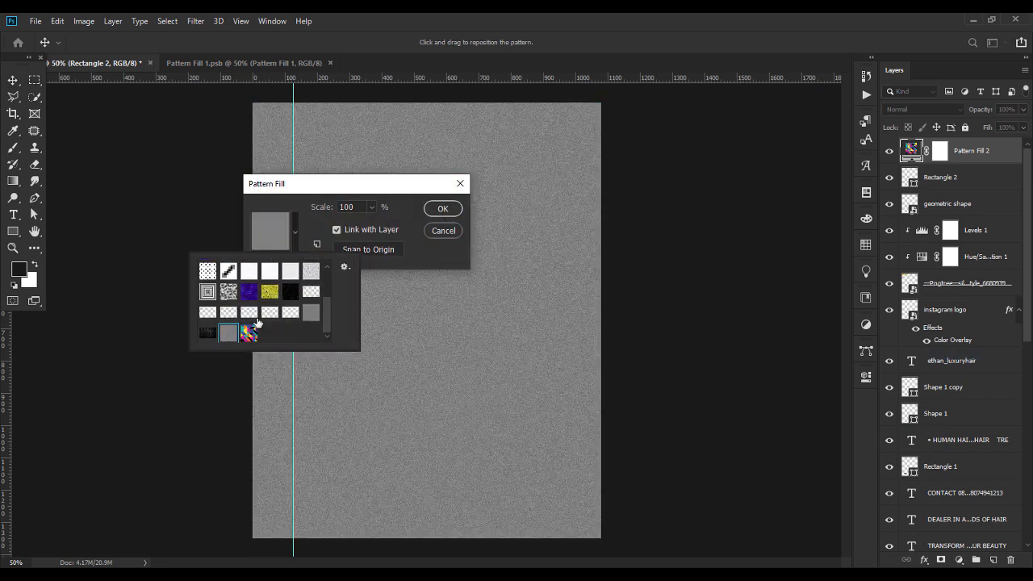
pyautogui.click(452, 206)
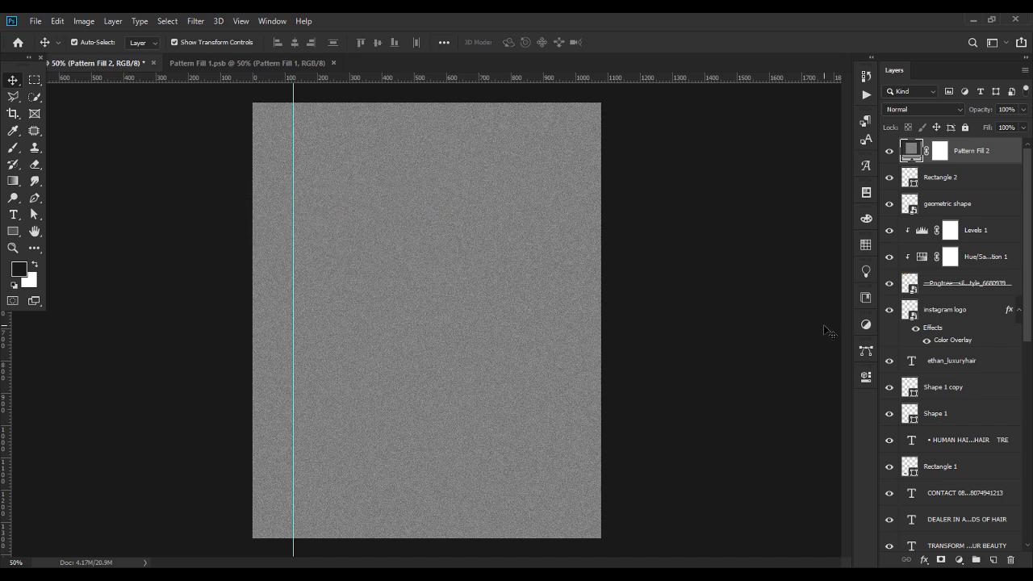
# Blend the grain in Vivid Light at 27% opacity, lock it, and nudge the bullet list down.
pyautogui.click(917, 107)
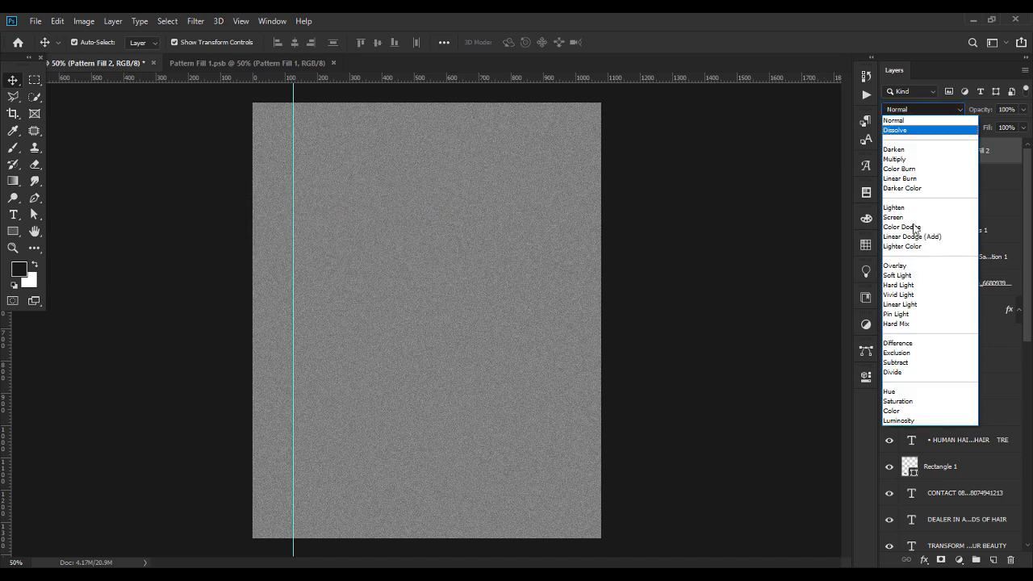
pyautogui.click(898, 296)
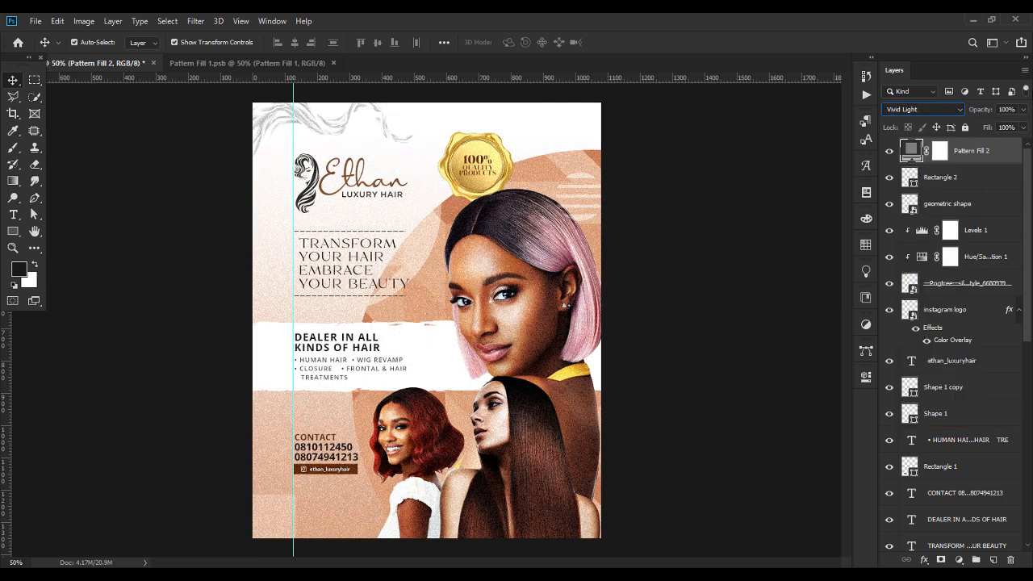
pyautogui.click(1009, 109)
pyautogui.write('27')
pyautogui.click(890, 151)
pyautogui.click(890, 152)
pyautogui.click(887, 154)
pyautogui.click(888, 152)
pyautogui.click(965, 127)
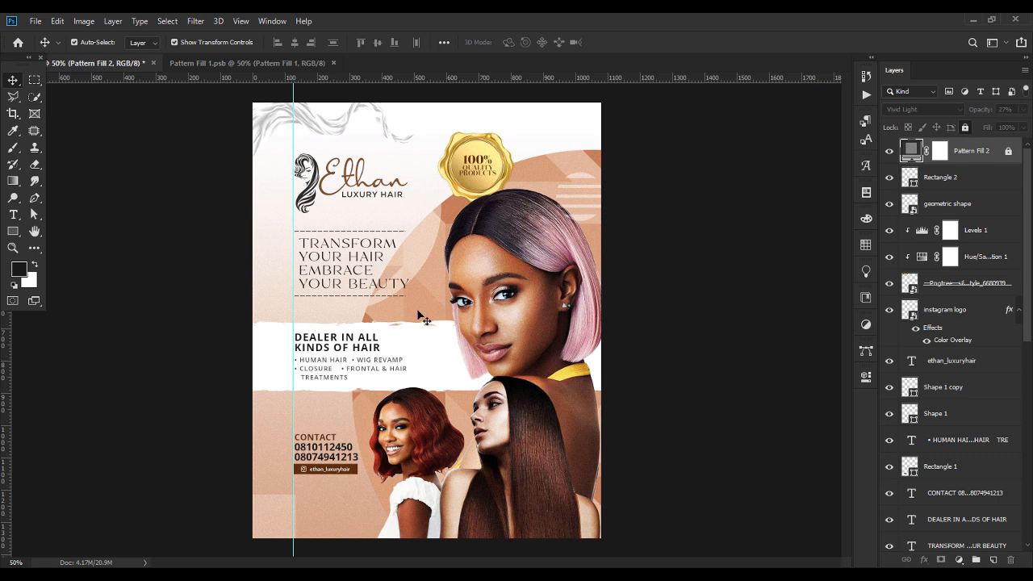
pyautogui.click(312, 372)
pyautogui.moveTo(313, 372); pyautogui.dragTo(314, 373)
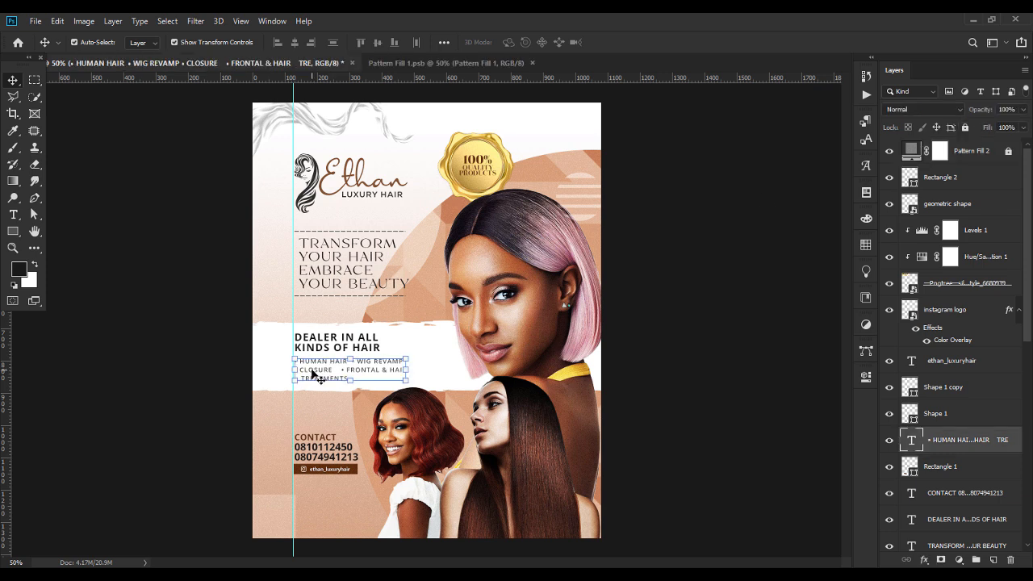
# Nudge the torn white band up one pixel and clear all guides from the canvas.
pyautogui.click(427, 353)
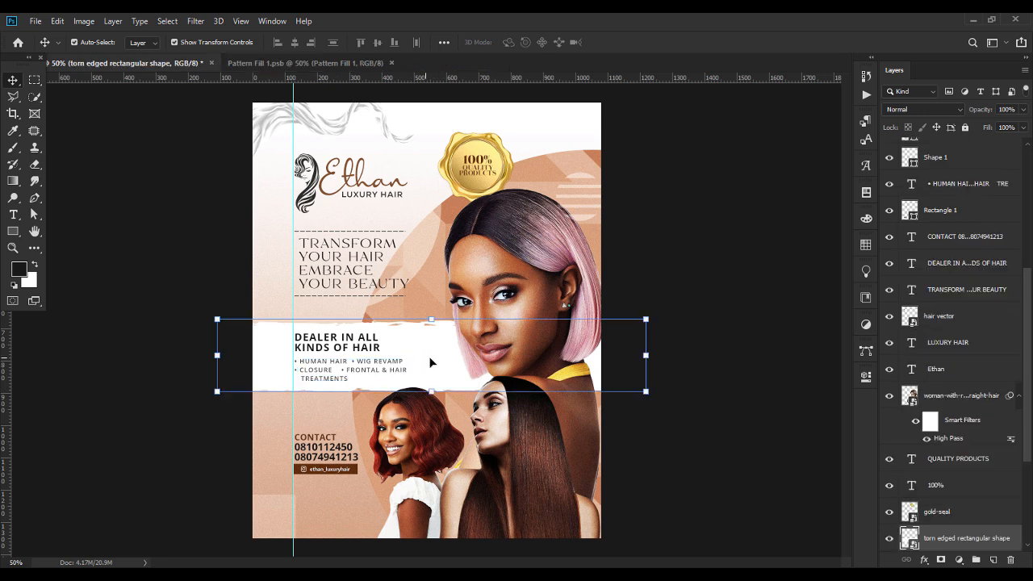
pyautogui.press('Up')
pyautogui.press('Up')
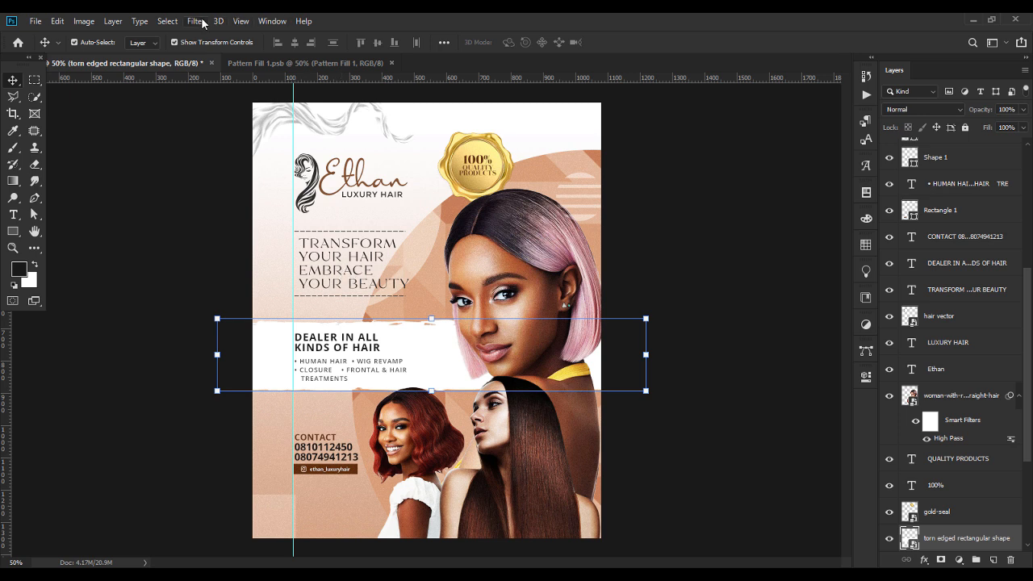
pyautogui.click(241, 21)
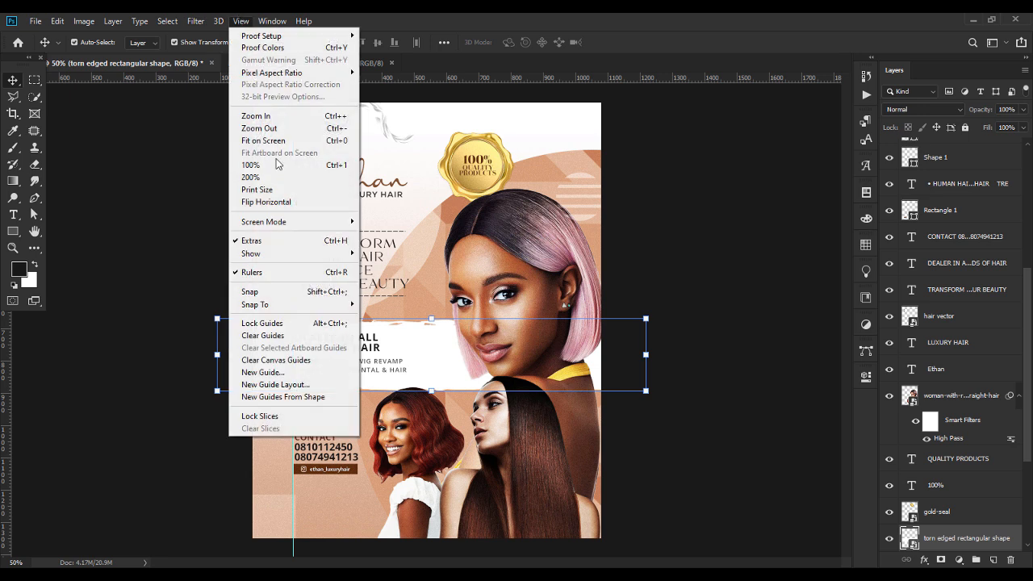
pyautogui.click(289, 335)
pyautogui.click(756, 183)
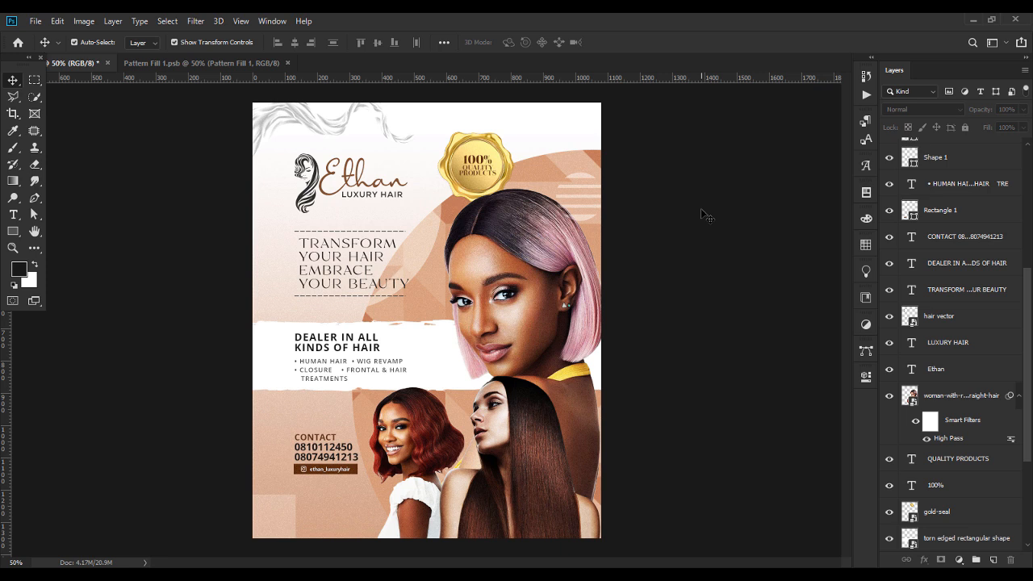
# View the document's File Info metadata, then close it without changes.
pyautogui.hotkey('alt', 'f')
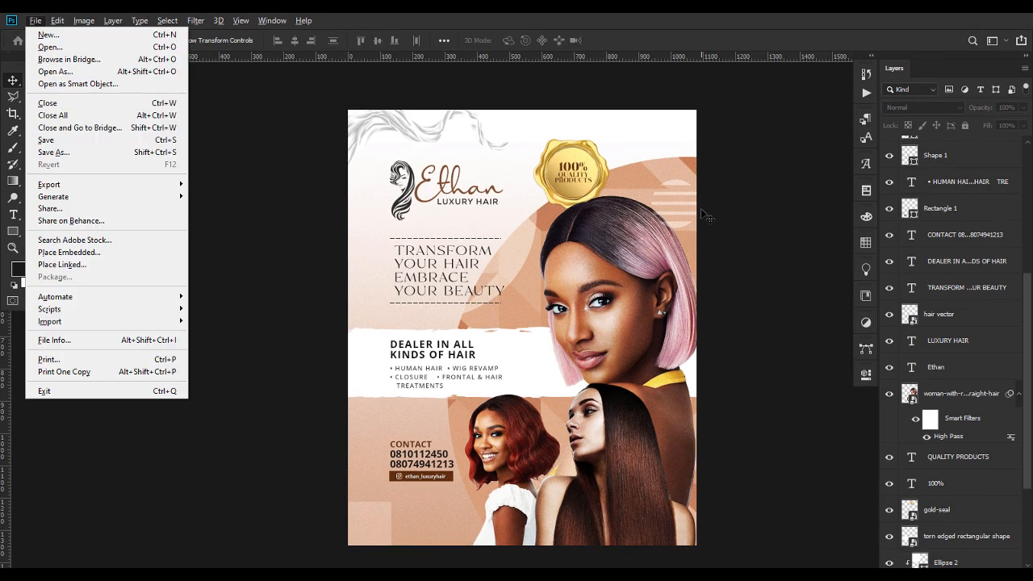
pyautogui.press('Escape')
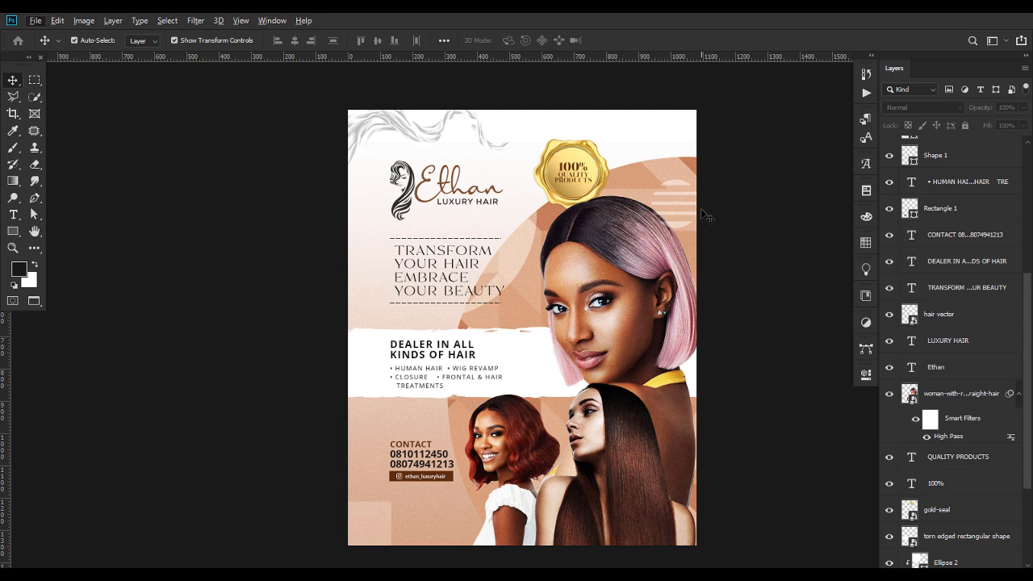
pyautogui.hotkey('ctrl', 'alt', 'shift', 'i')
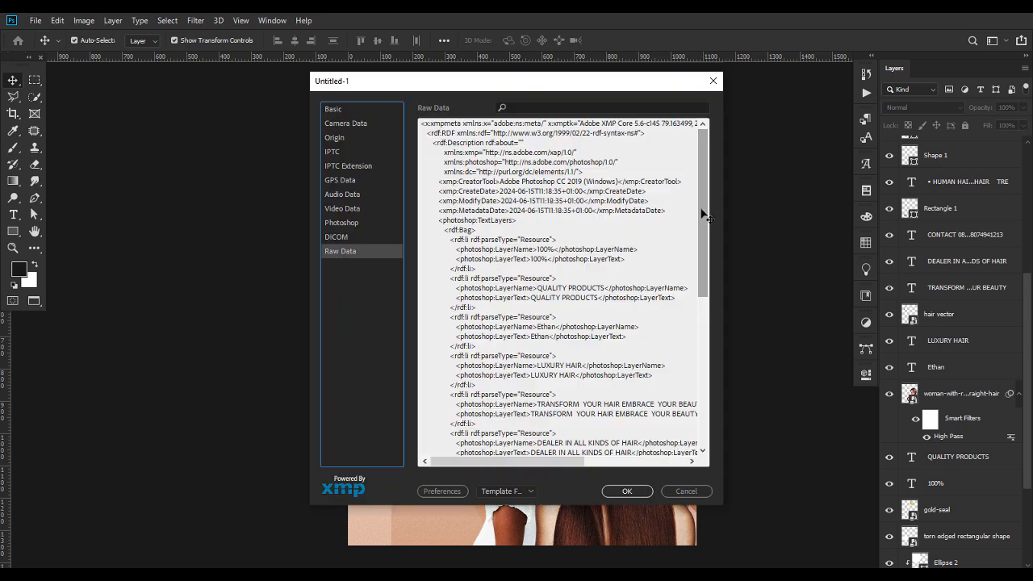
pyautogui.click(685, 492)
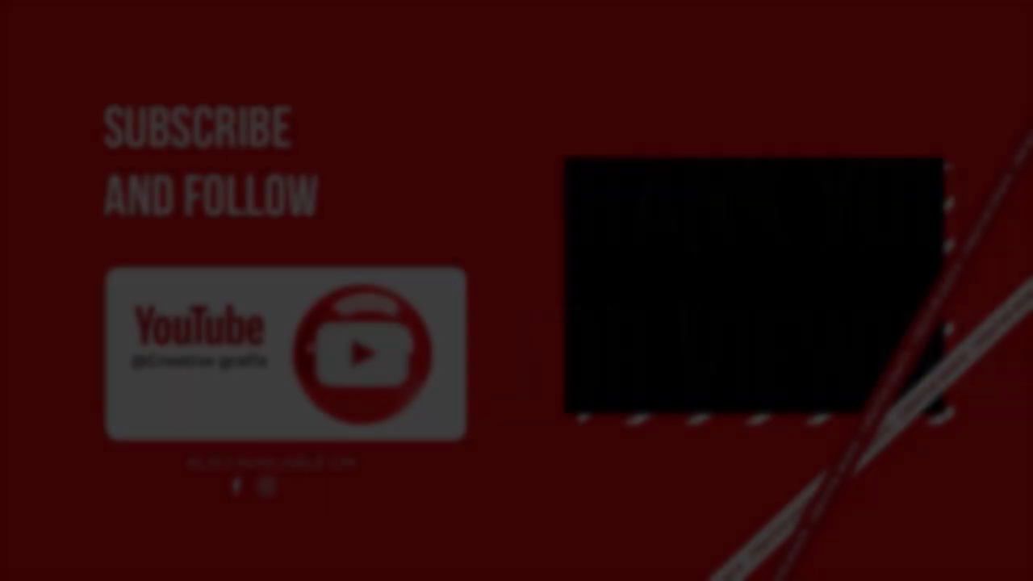